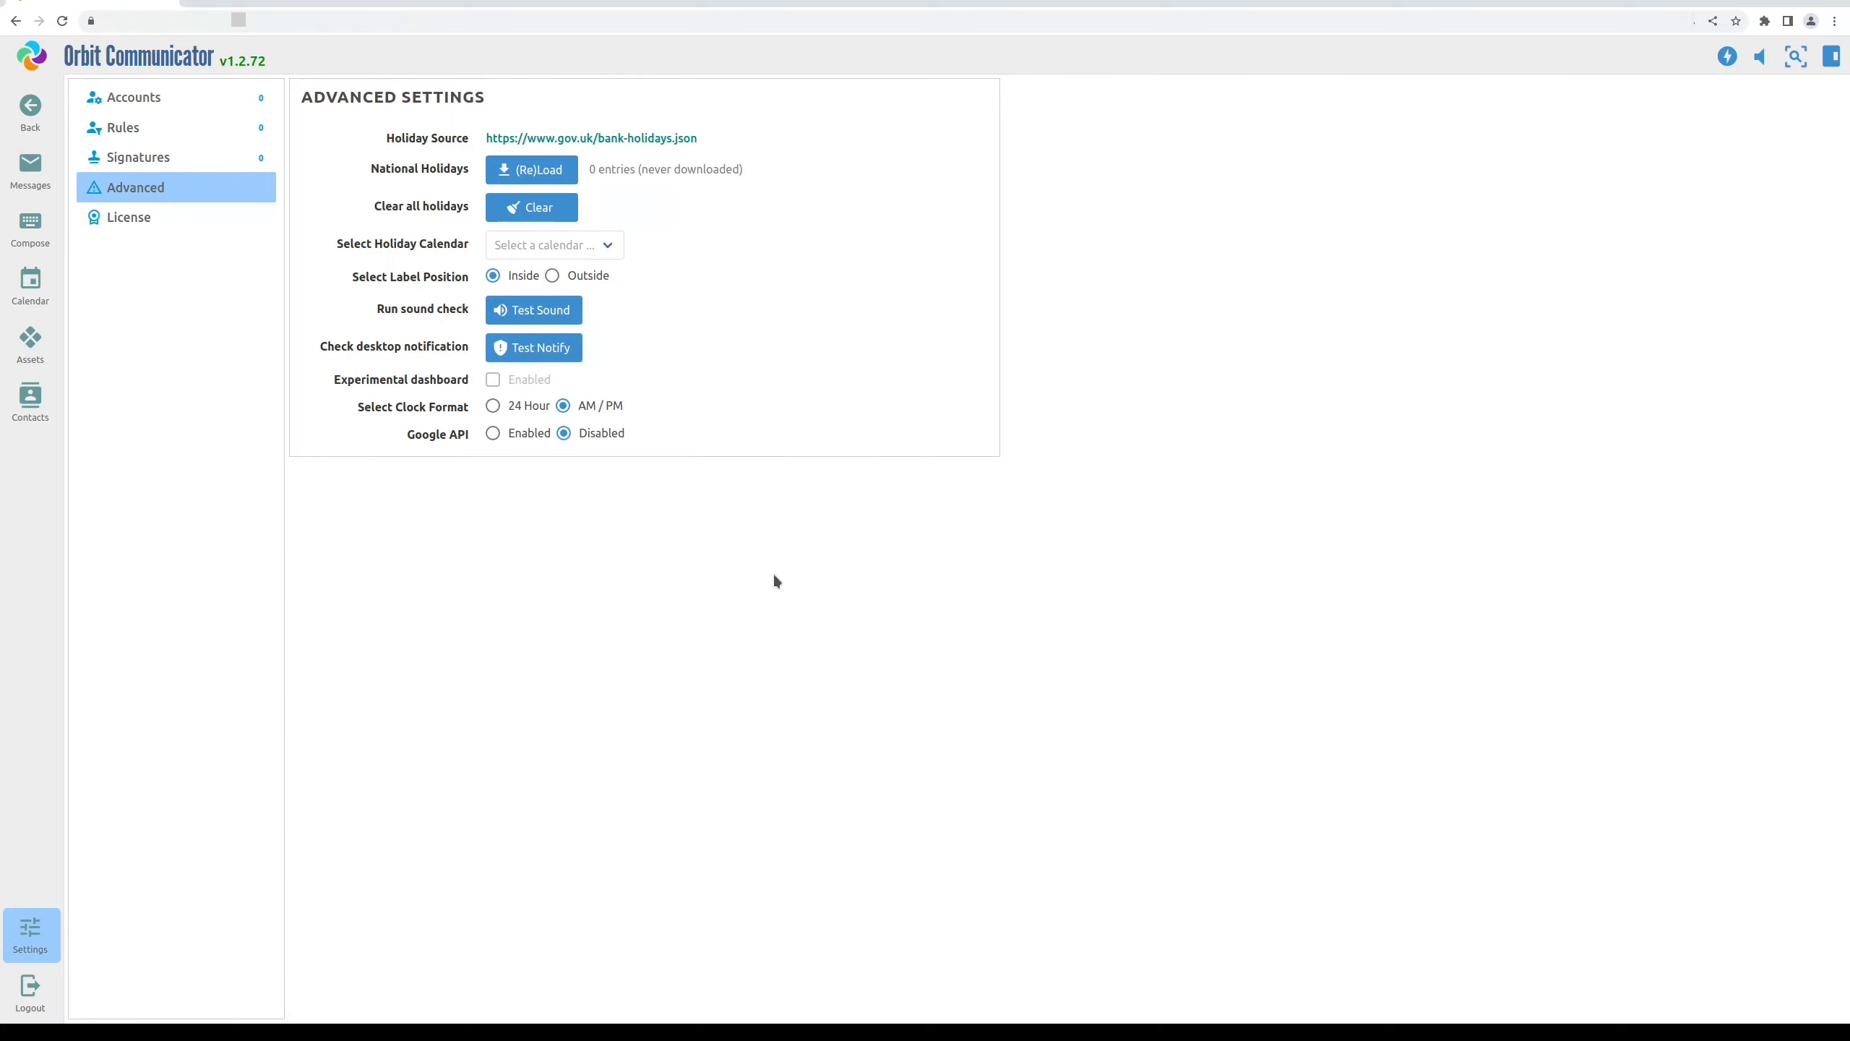
Set Google API to Enabled in Advanced settings and bring up the Google API credentials form
{"action": "left_click", "coordinate": [494, 435]}
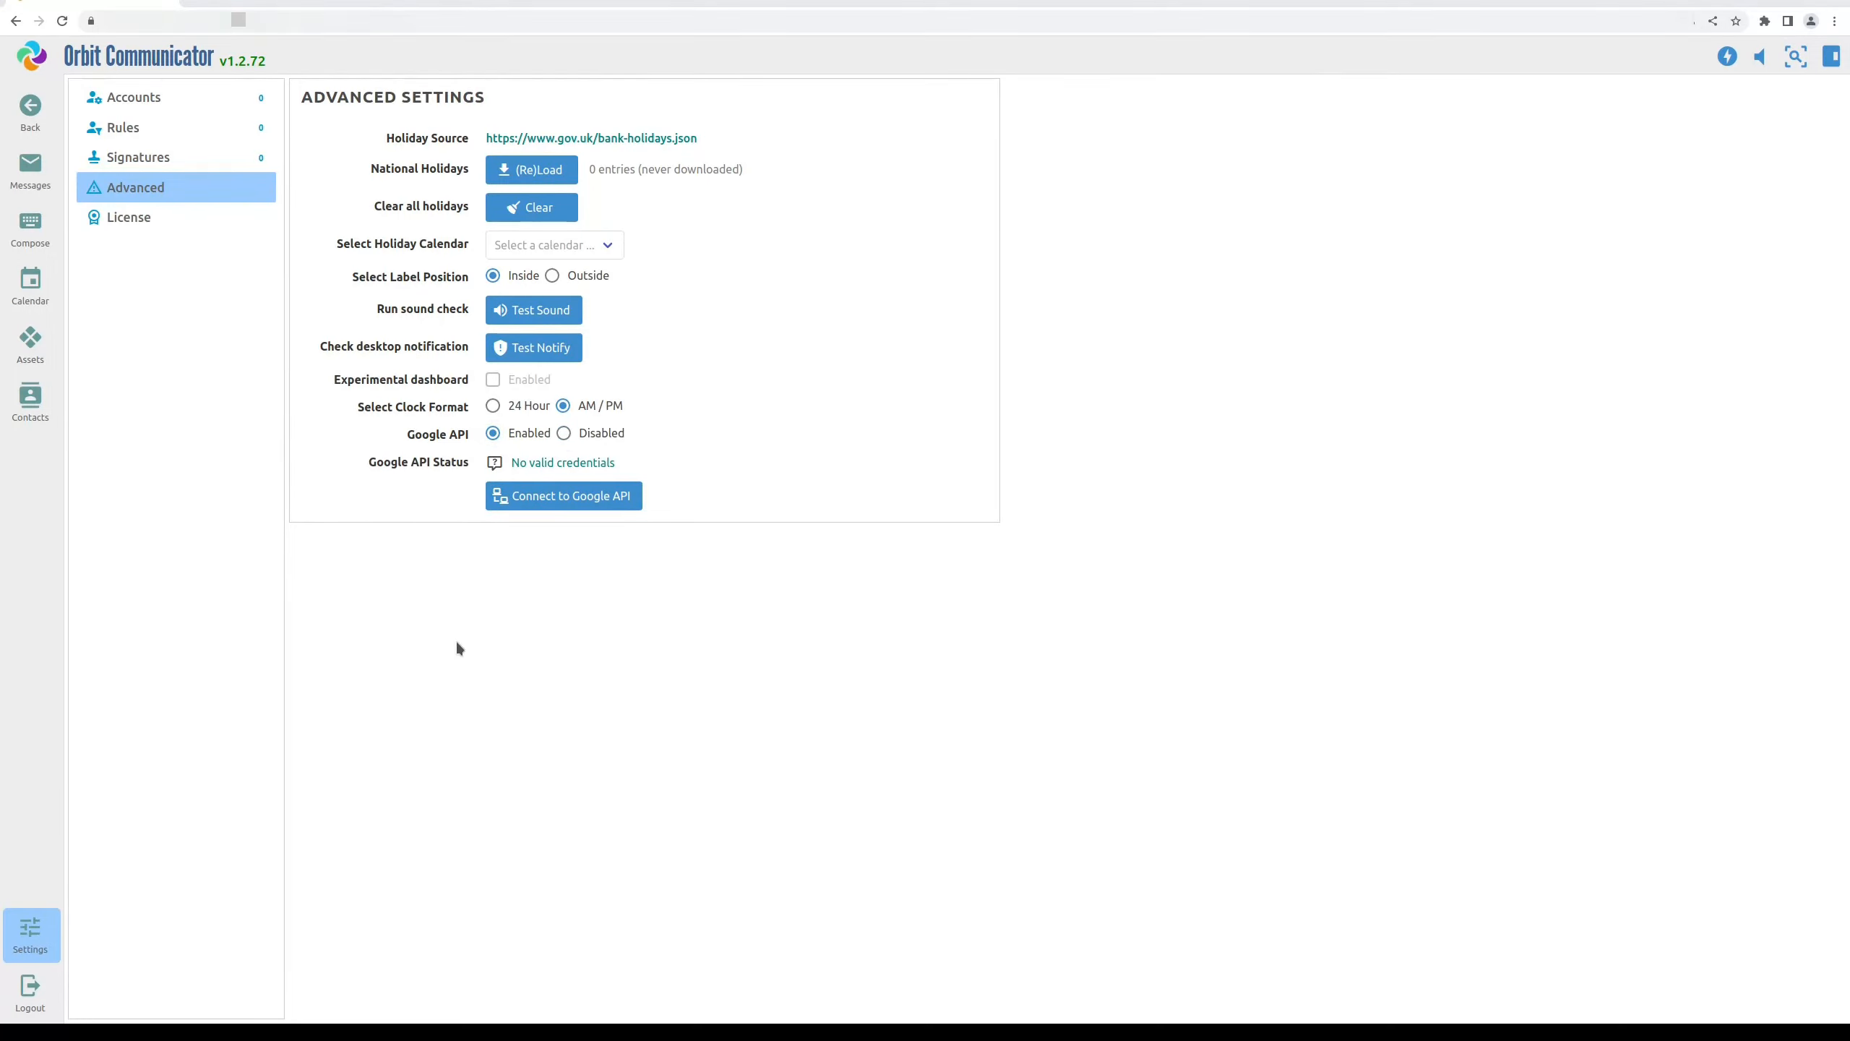
{"action": "left_click", "coordinate": [590, 495]}
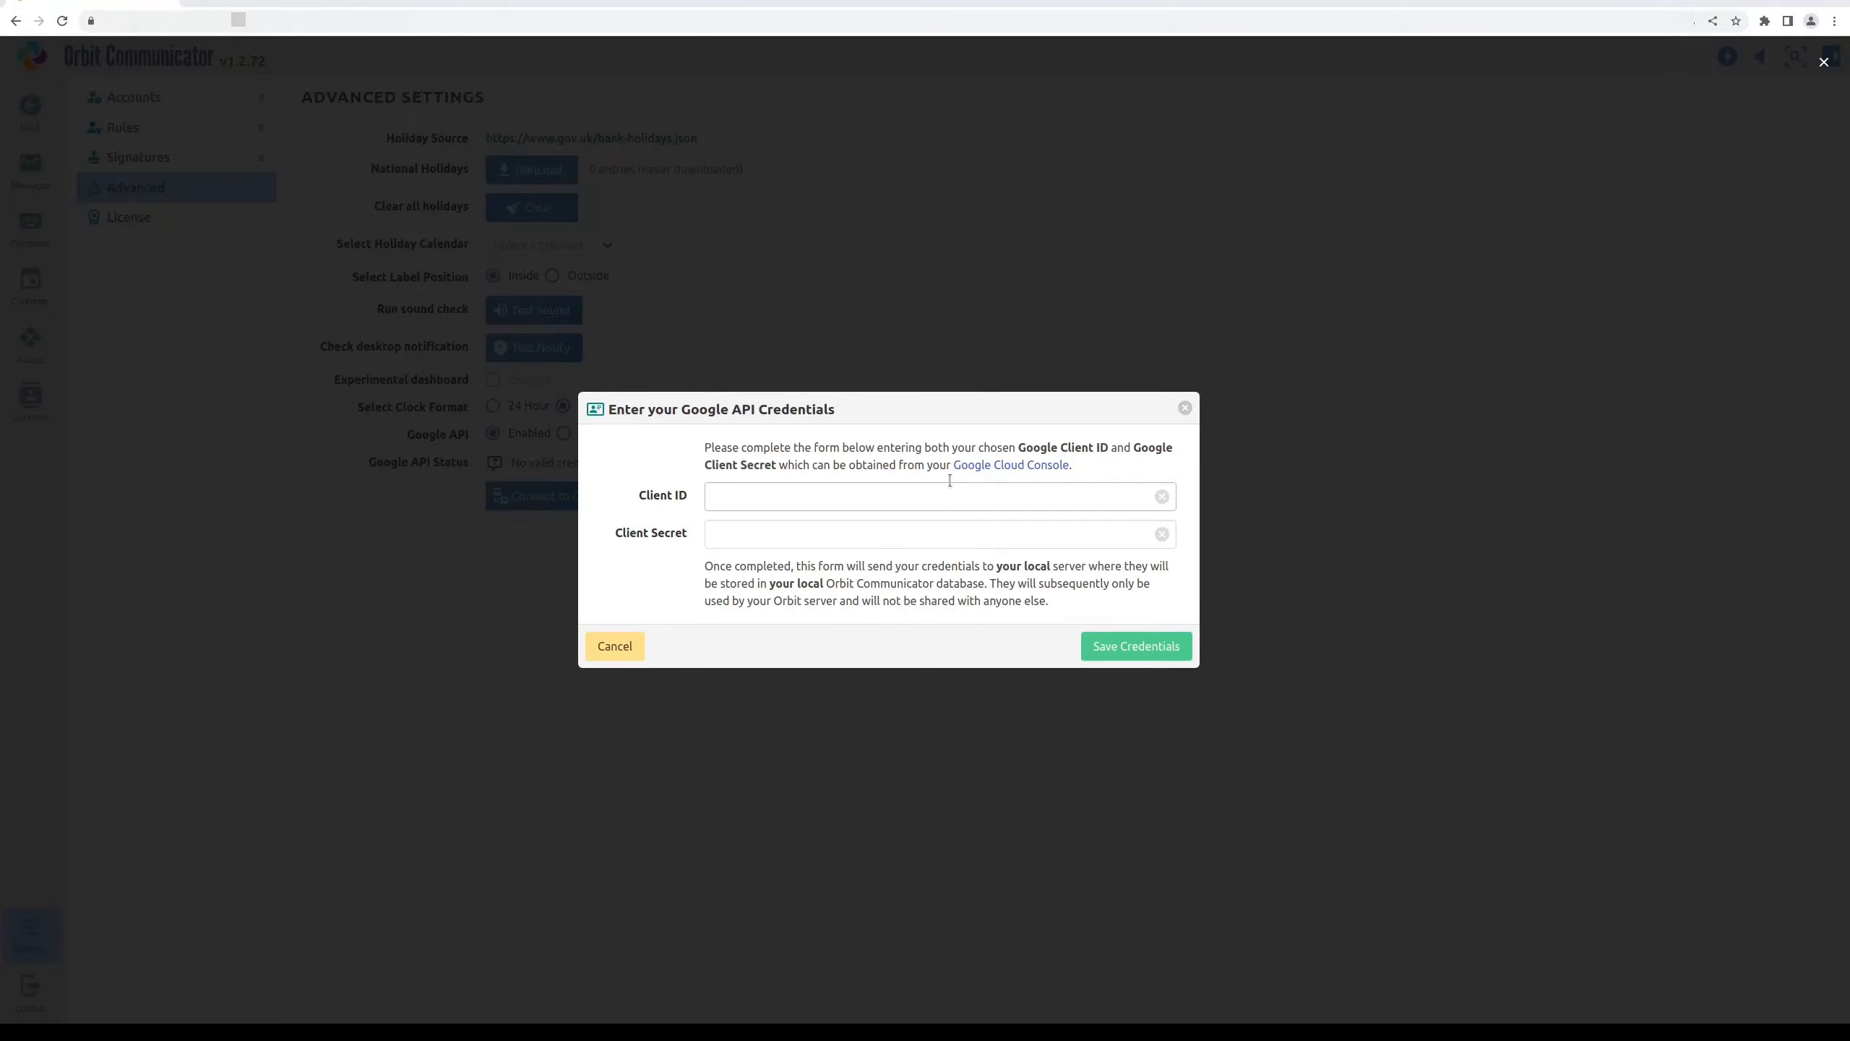
Follow the credentials form's link to the Google Cloud Console
{"action": "left_click", "coordinate": [995, 467]}
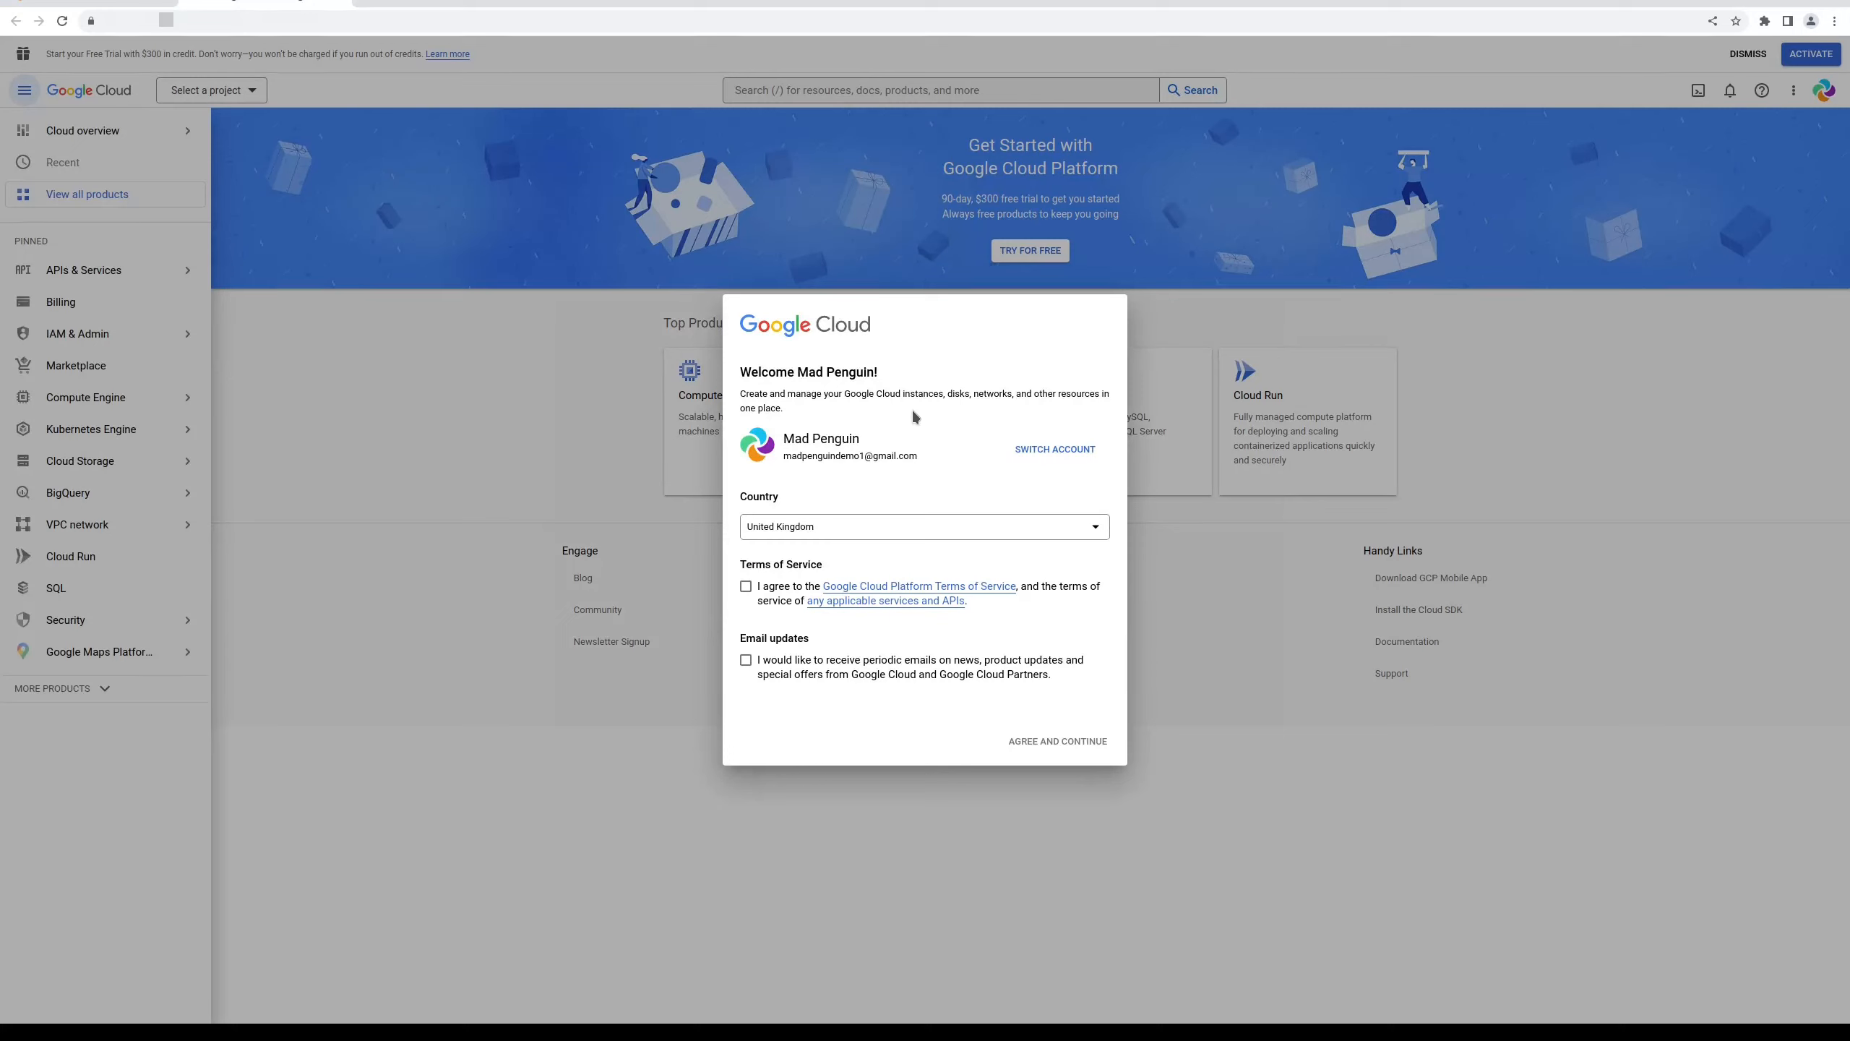
Accept the Terms of Service, opt into email updates, finish the welcome setup, and go to APIs & Services
{"action": "left_click", "coordinate": [746, 588]}
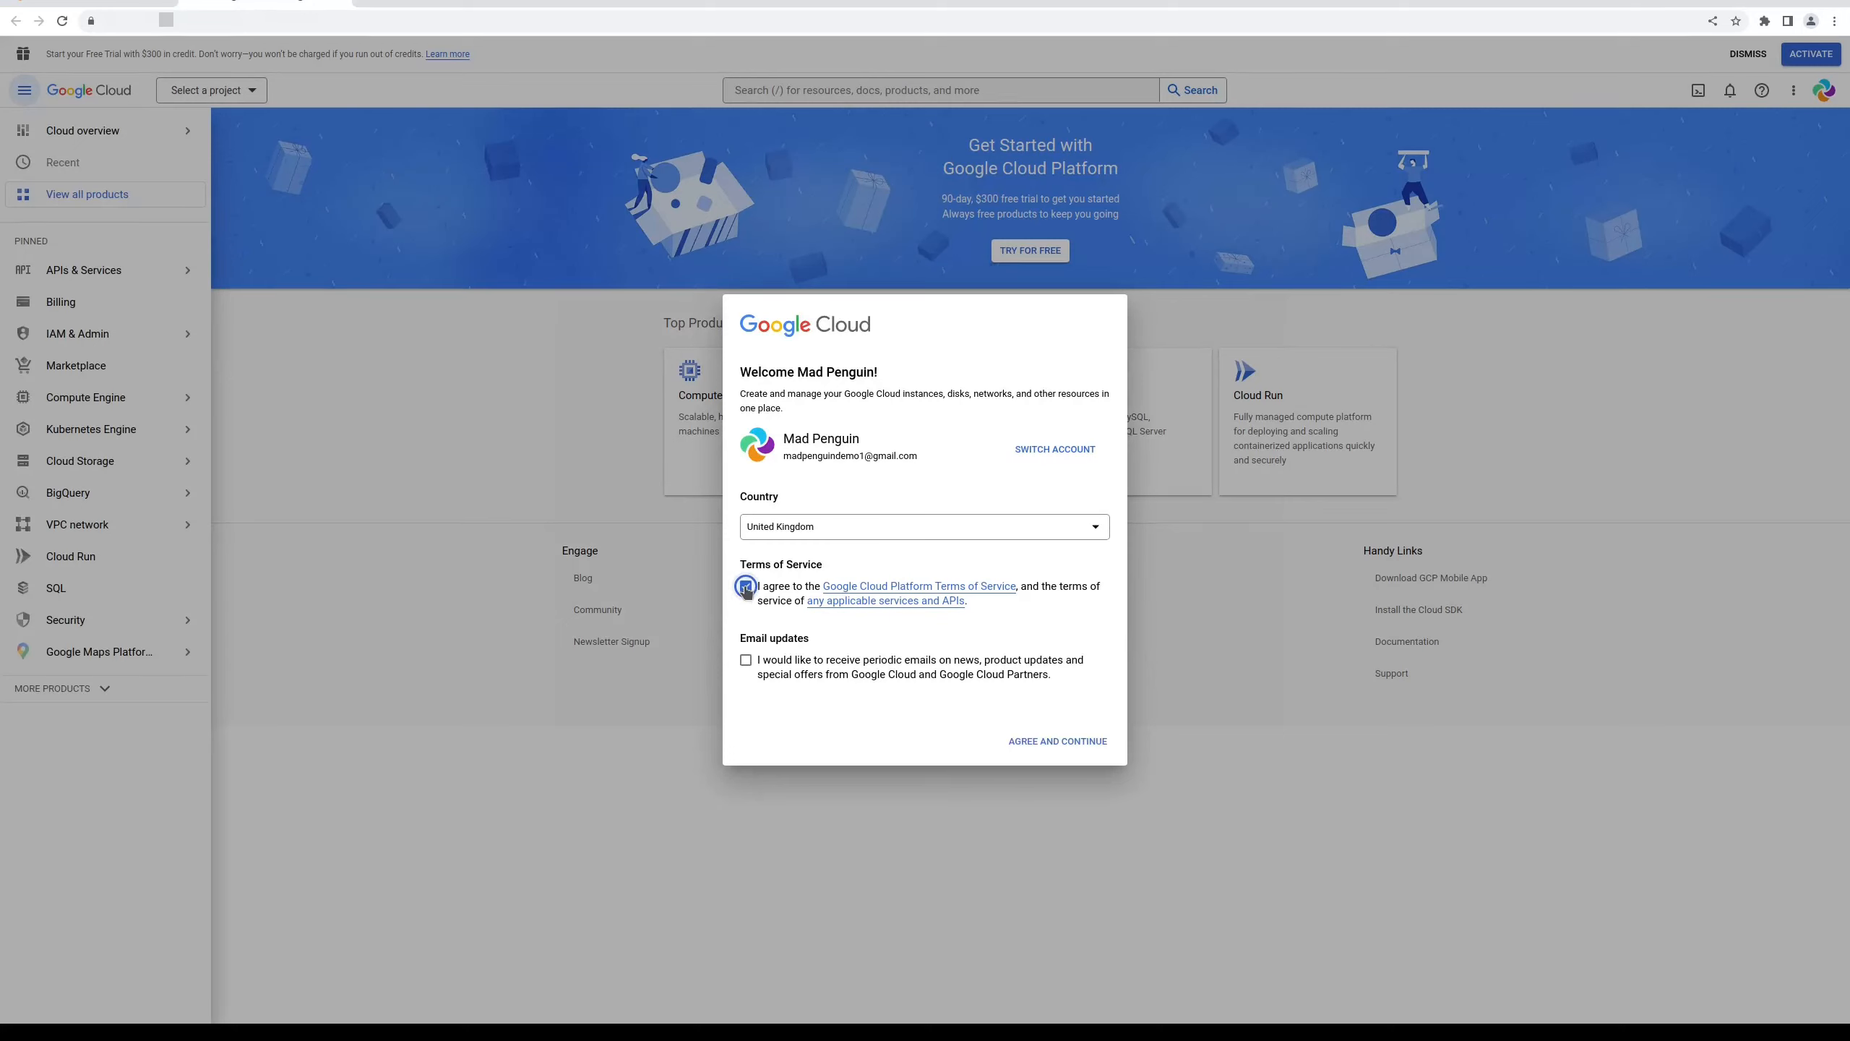
{"action": "left_click", "coordinate": [745, 661]}
{"action": "left_click", "coordinate": [1035, 743]}
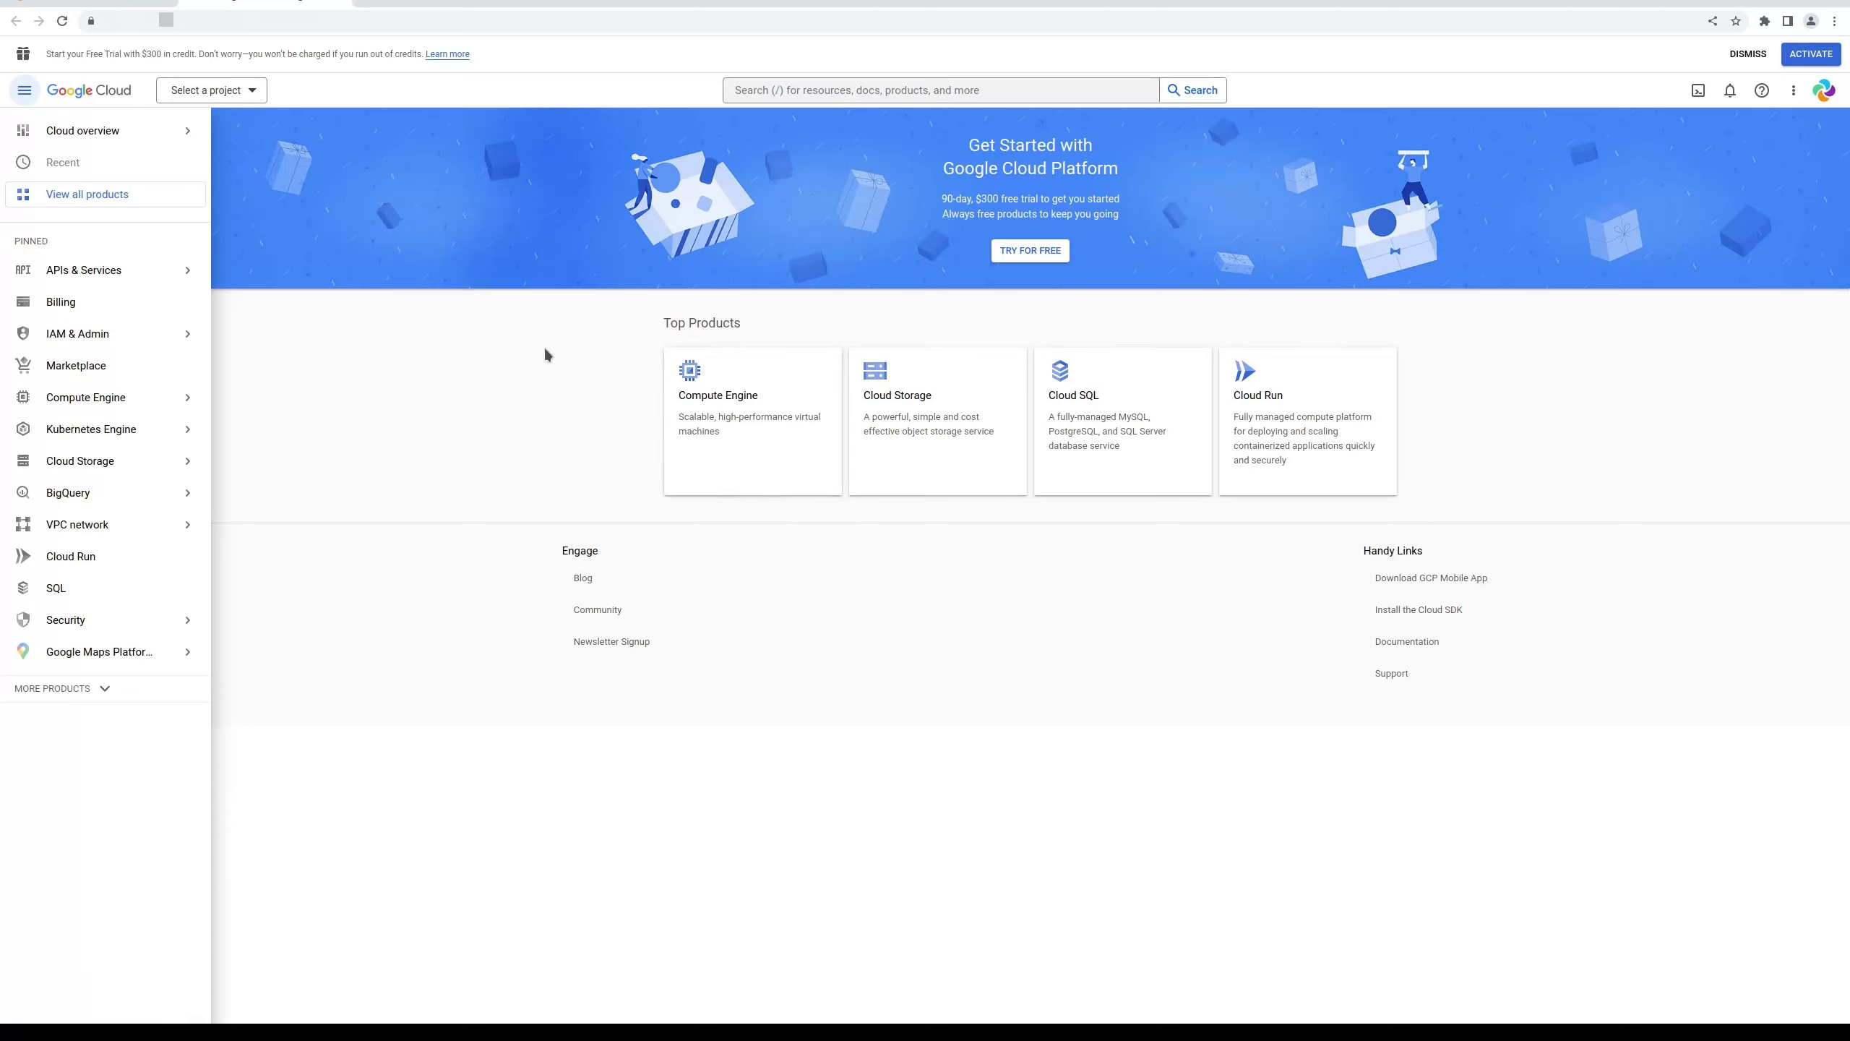
{"action": "left_click", "coordinate": [76, 272]}
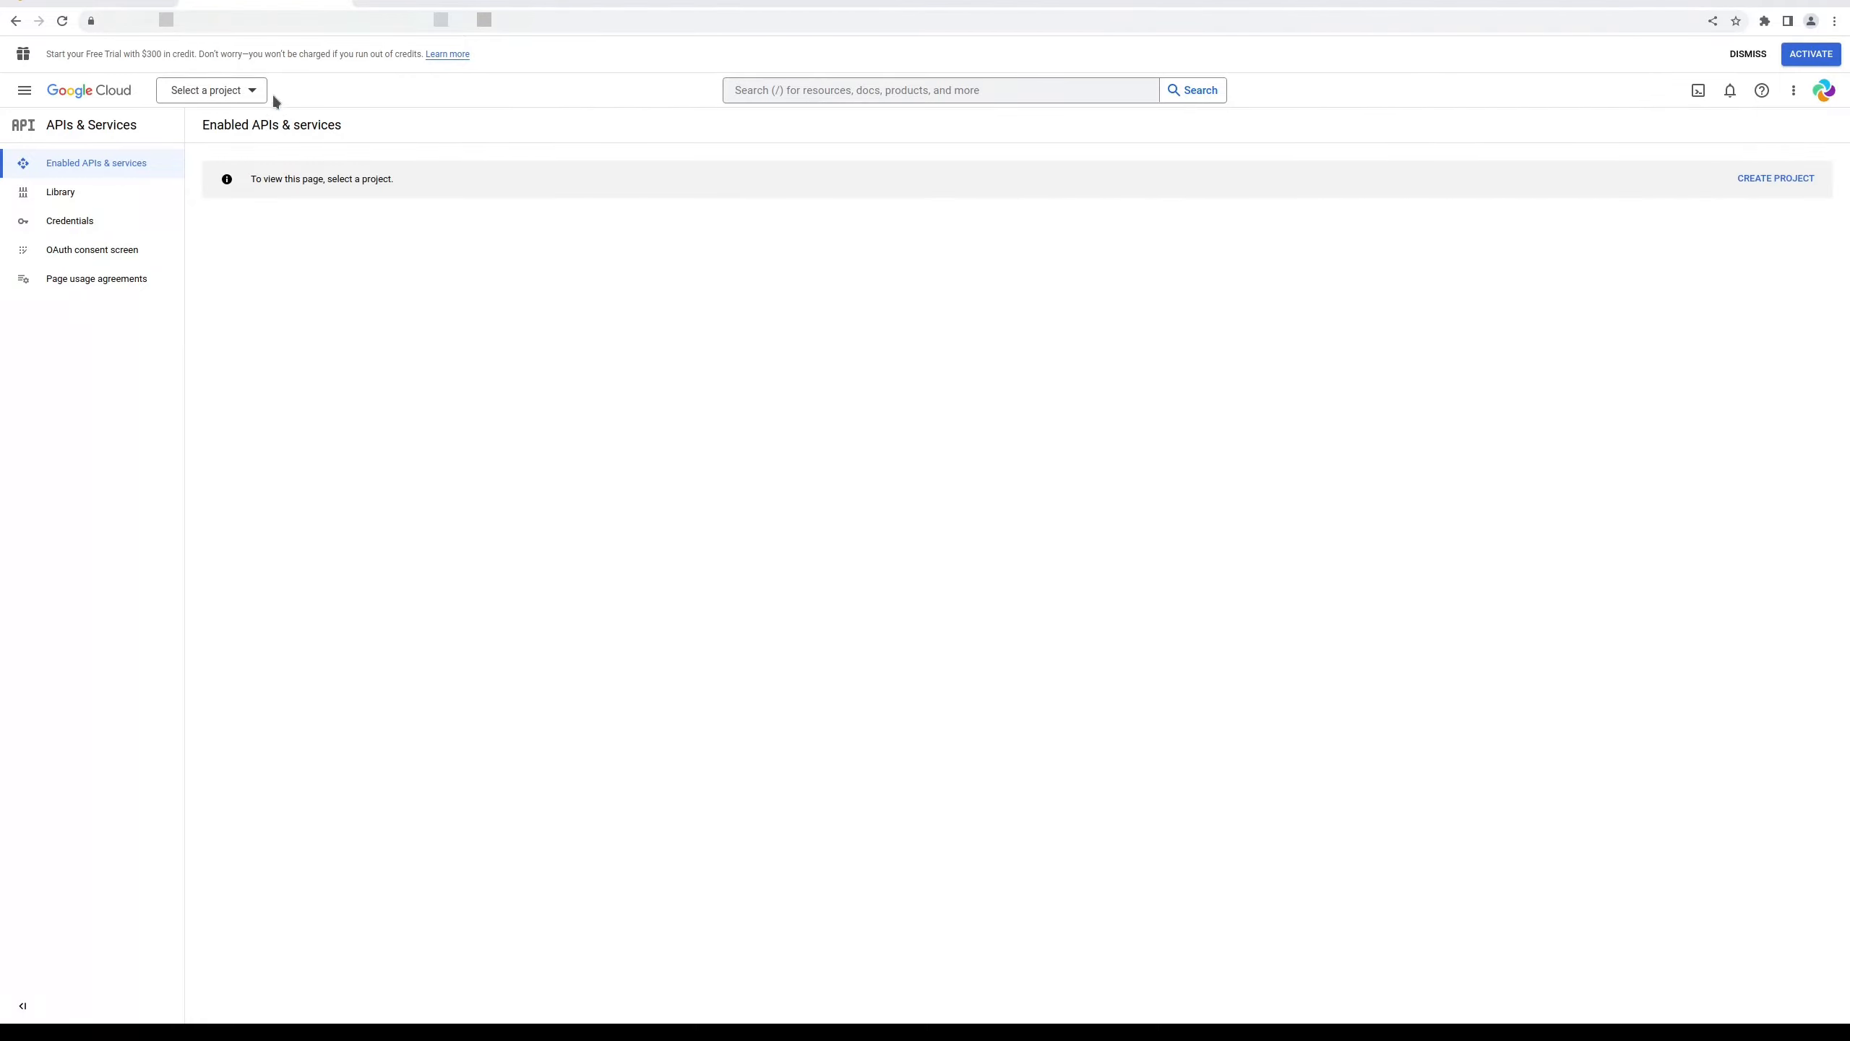
Create a new Google Cloud project named 'My Orbit Communicator'
{"action": "left_click", "coordinate": [252, 90]}
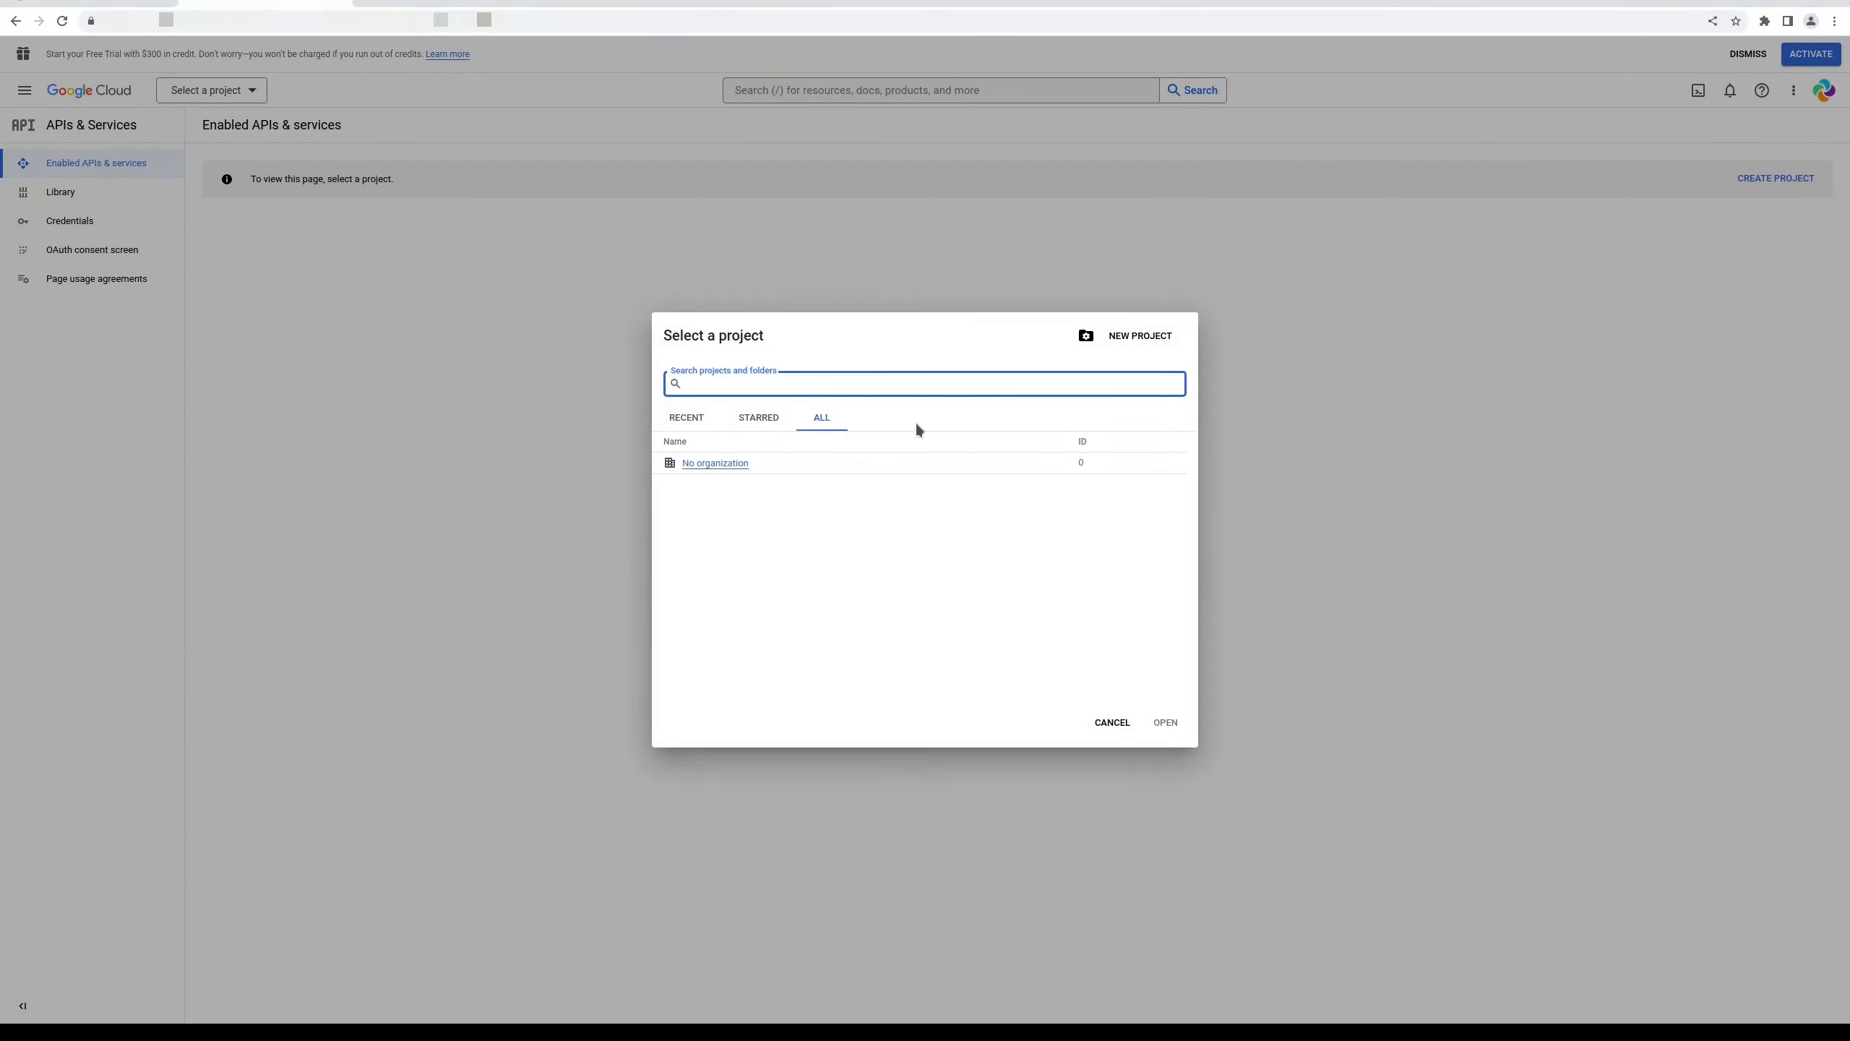
{"action": "left_click", "coordinate": [1118, 336]}
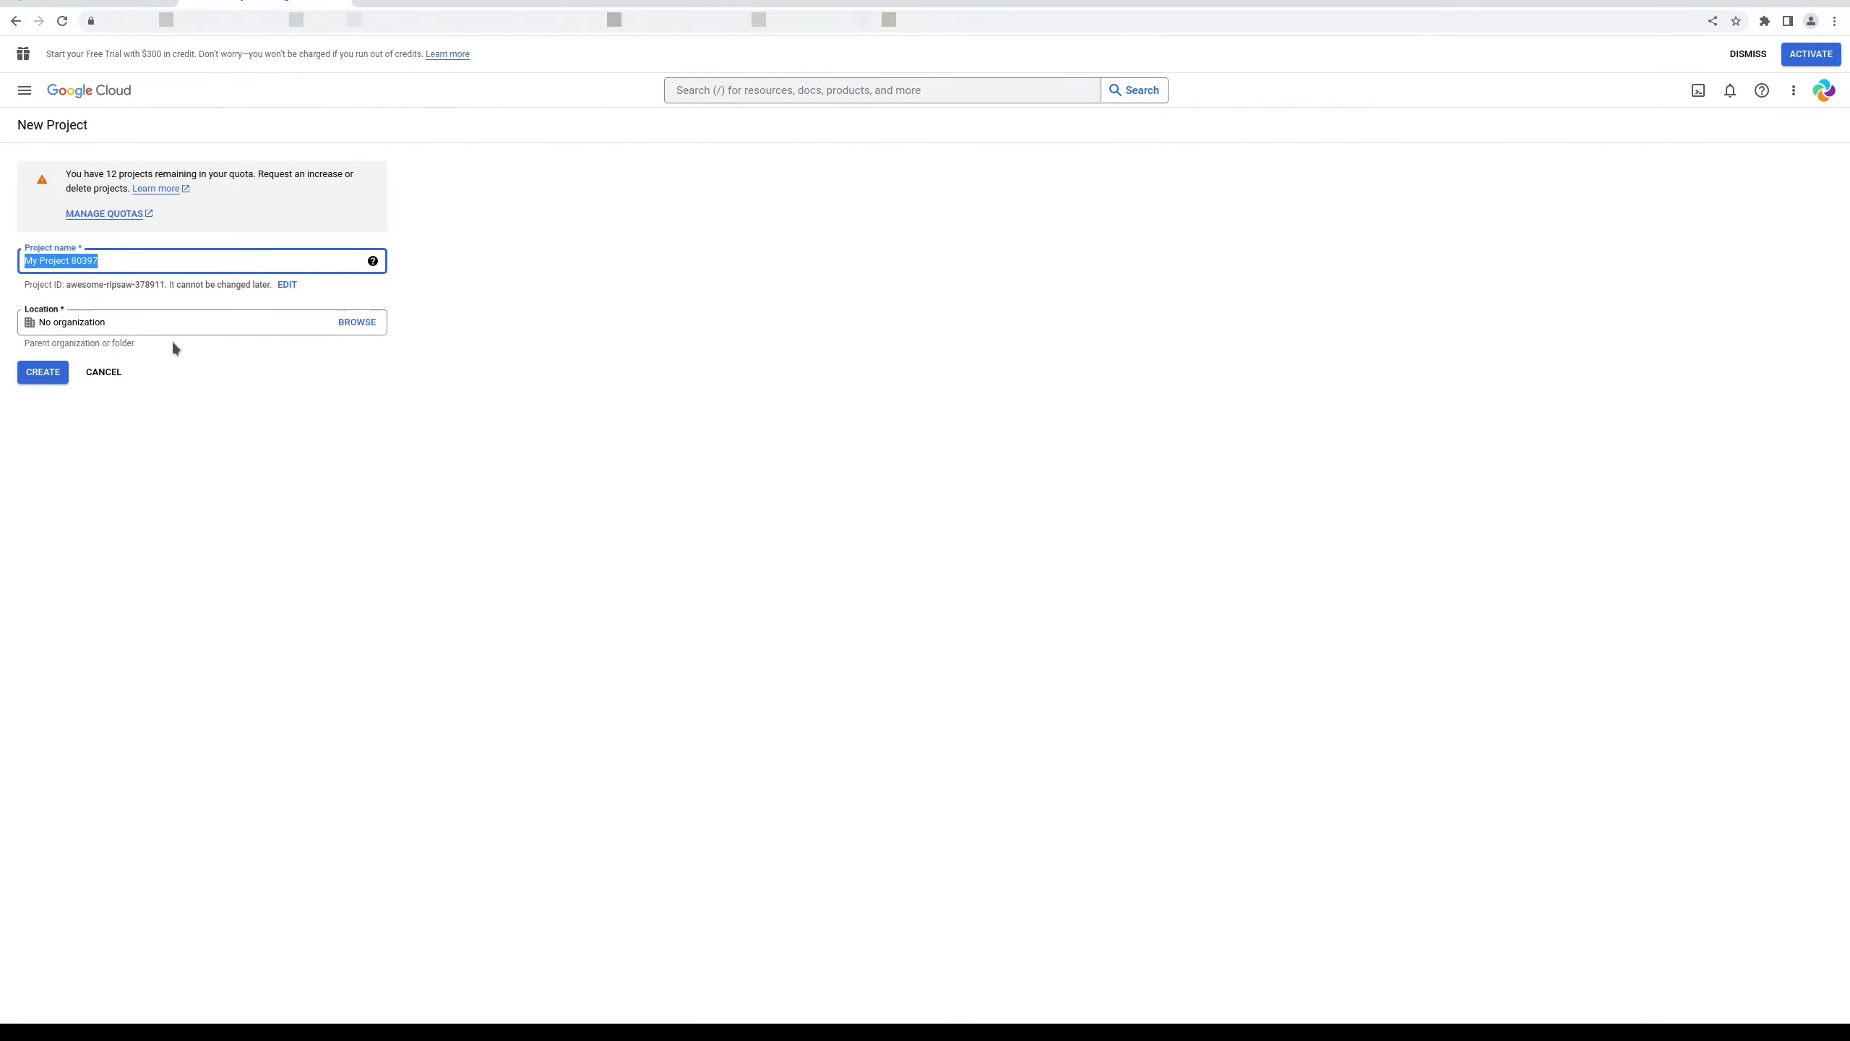
{"action": "type", "text": "My Orbit Com"}
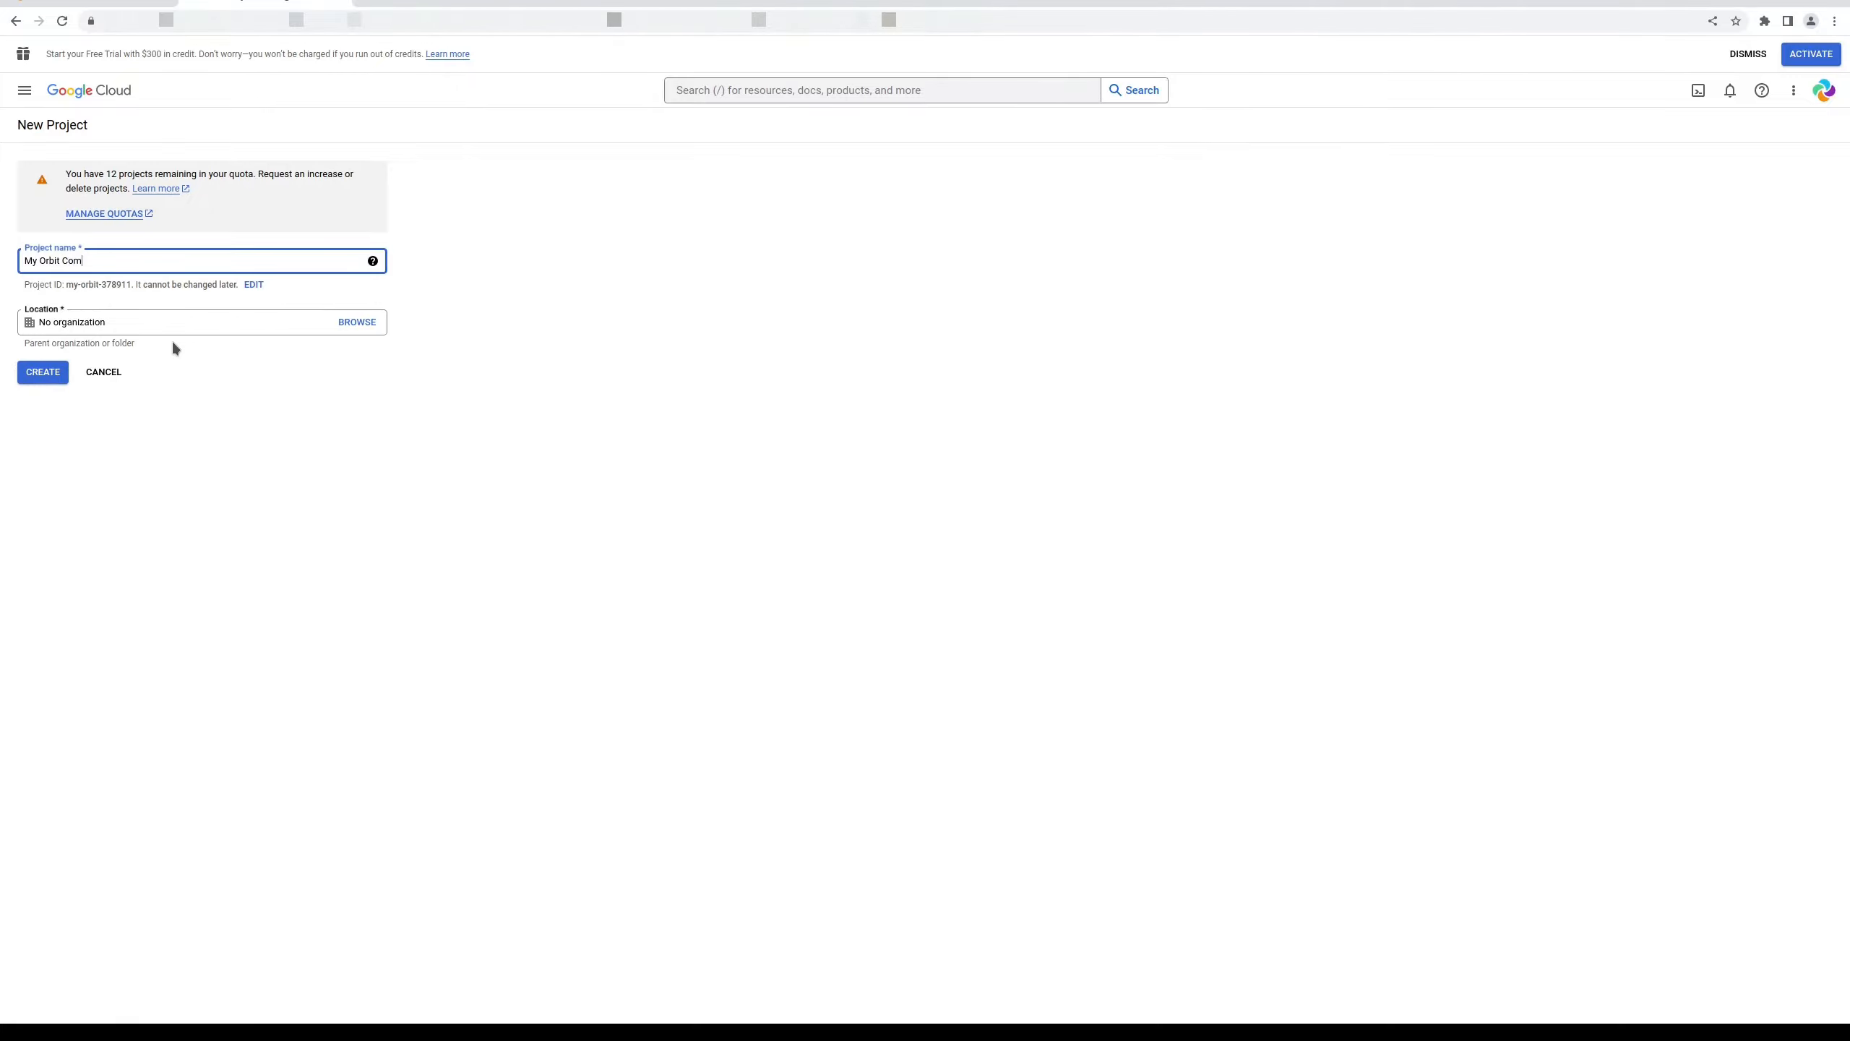
{"action": "type", "text": "municator"}
{"action": "left_click", "coordinate": [39, 376]}
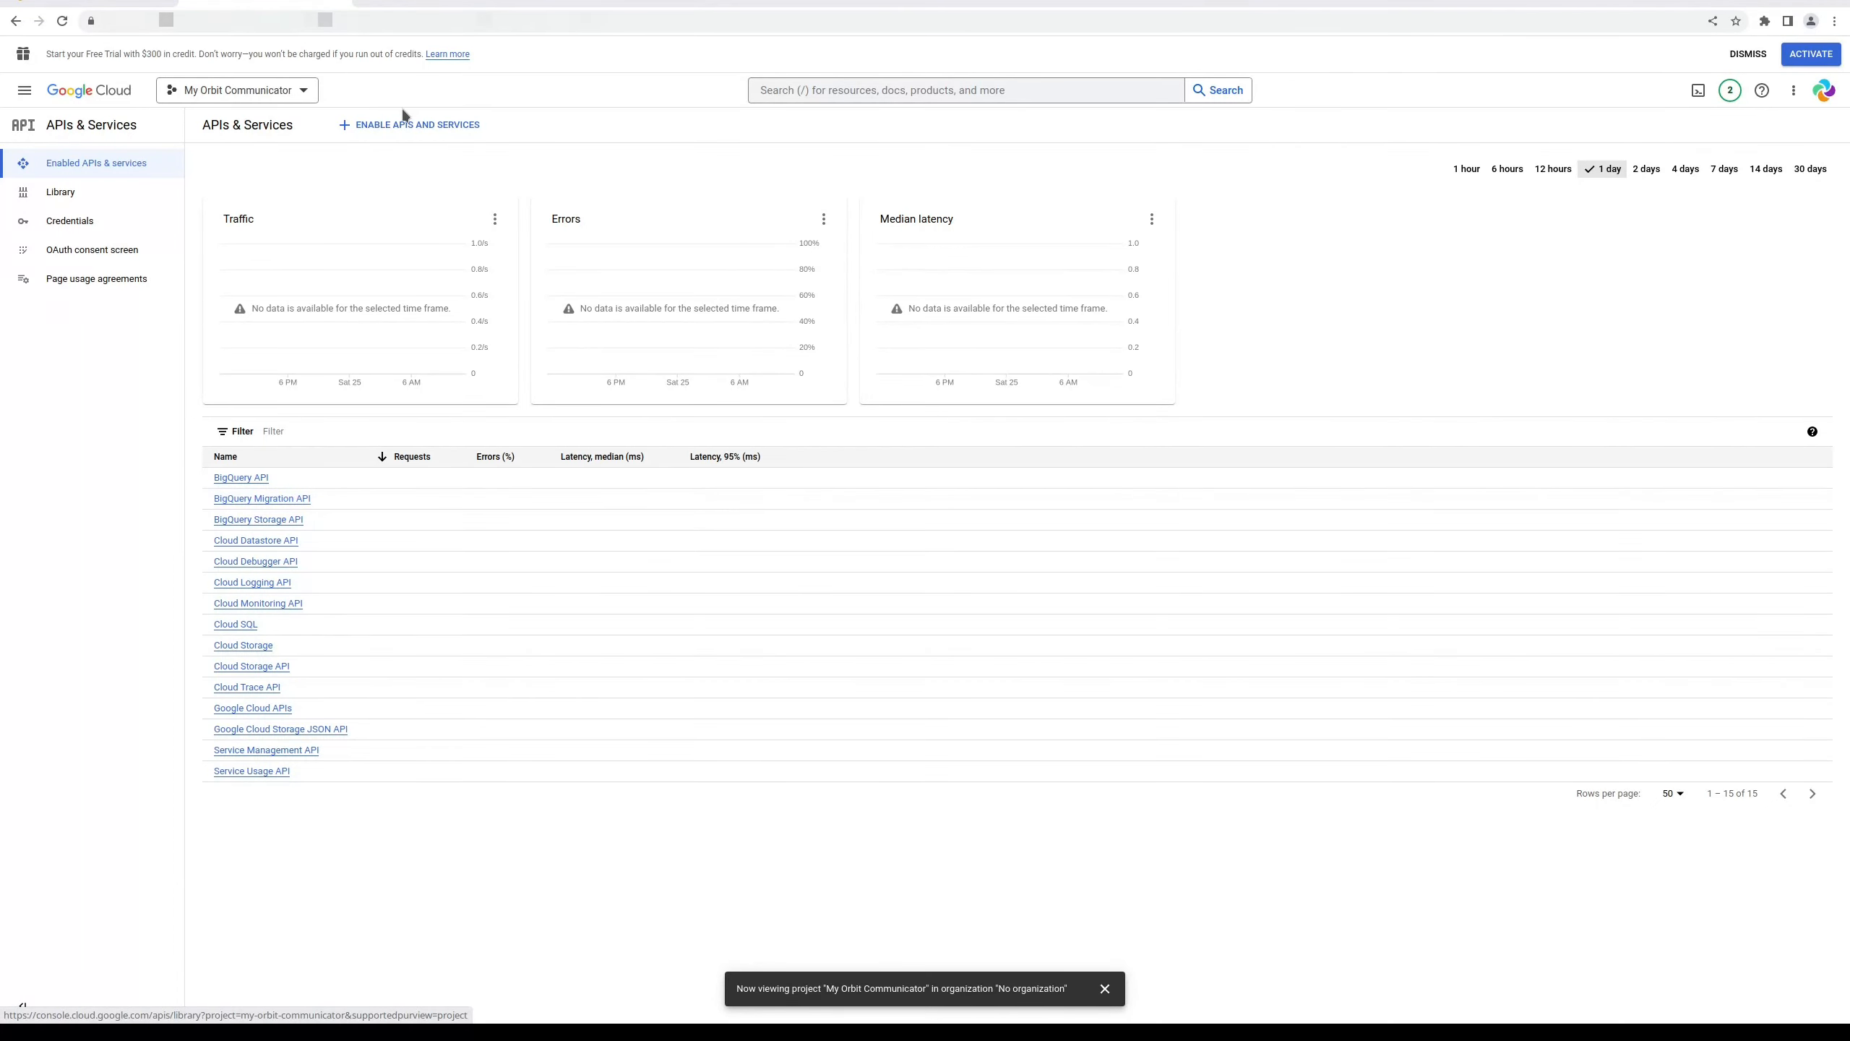
Enable the Google Calendar API for My Orbit Communicator and return to the dashboard
{"action": "left_click", "coordinate": [412, 125]}
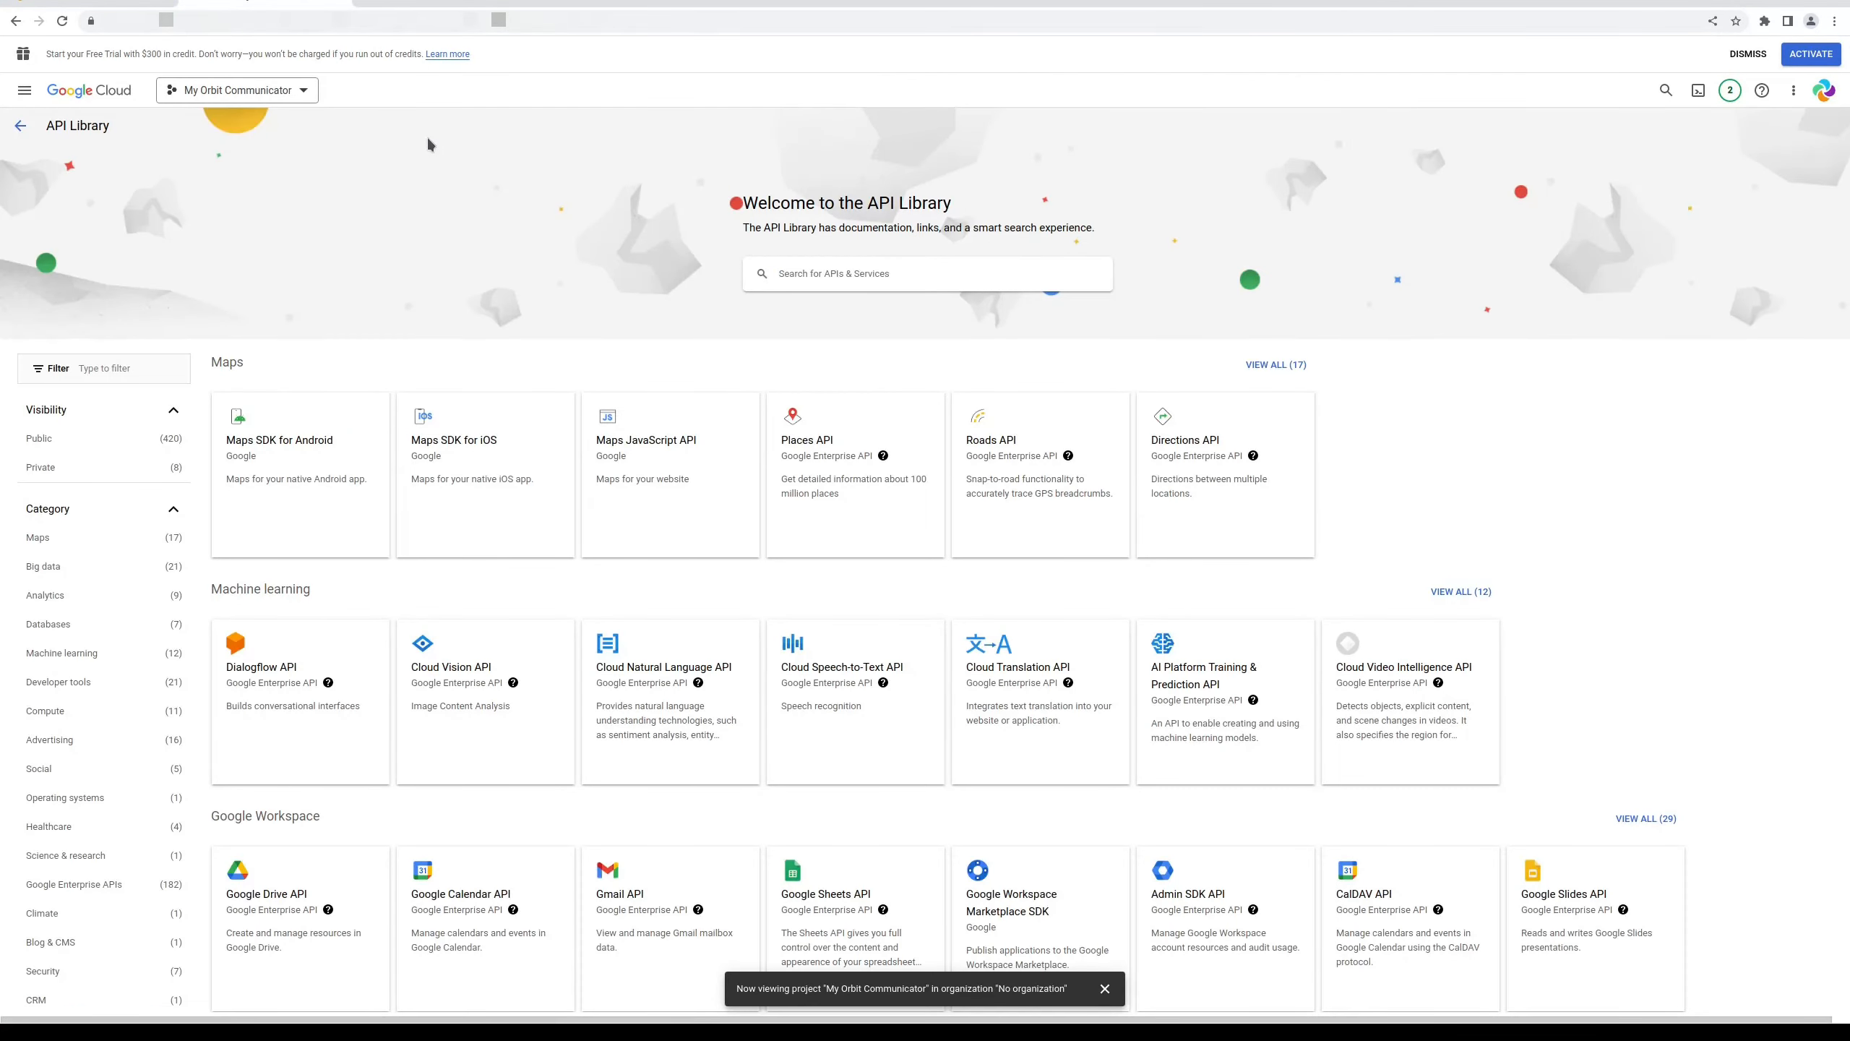
{"action": "left_click", "coordinate": [507, 887]}
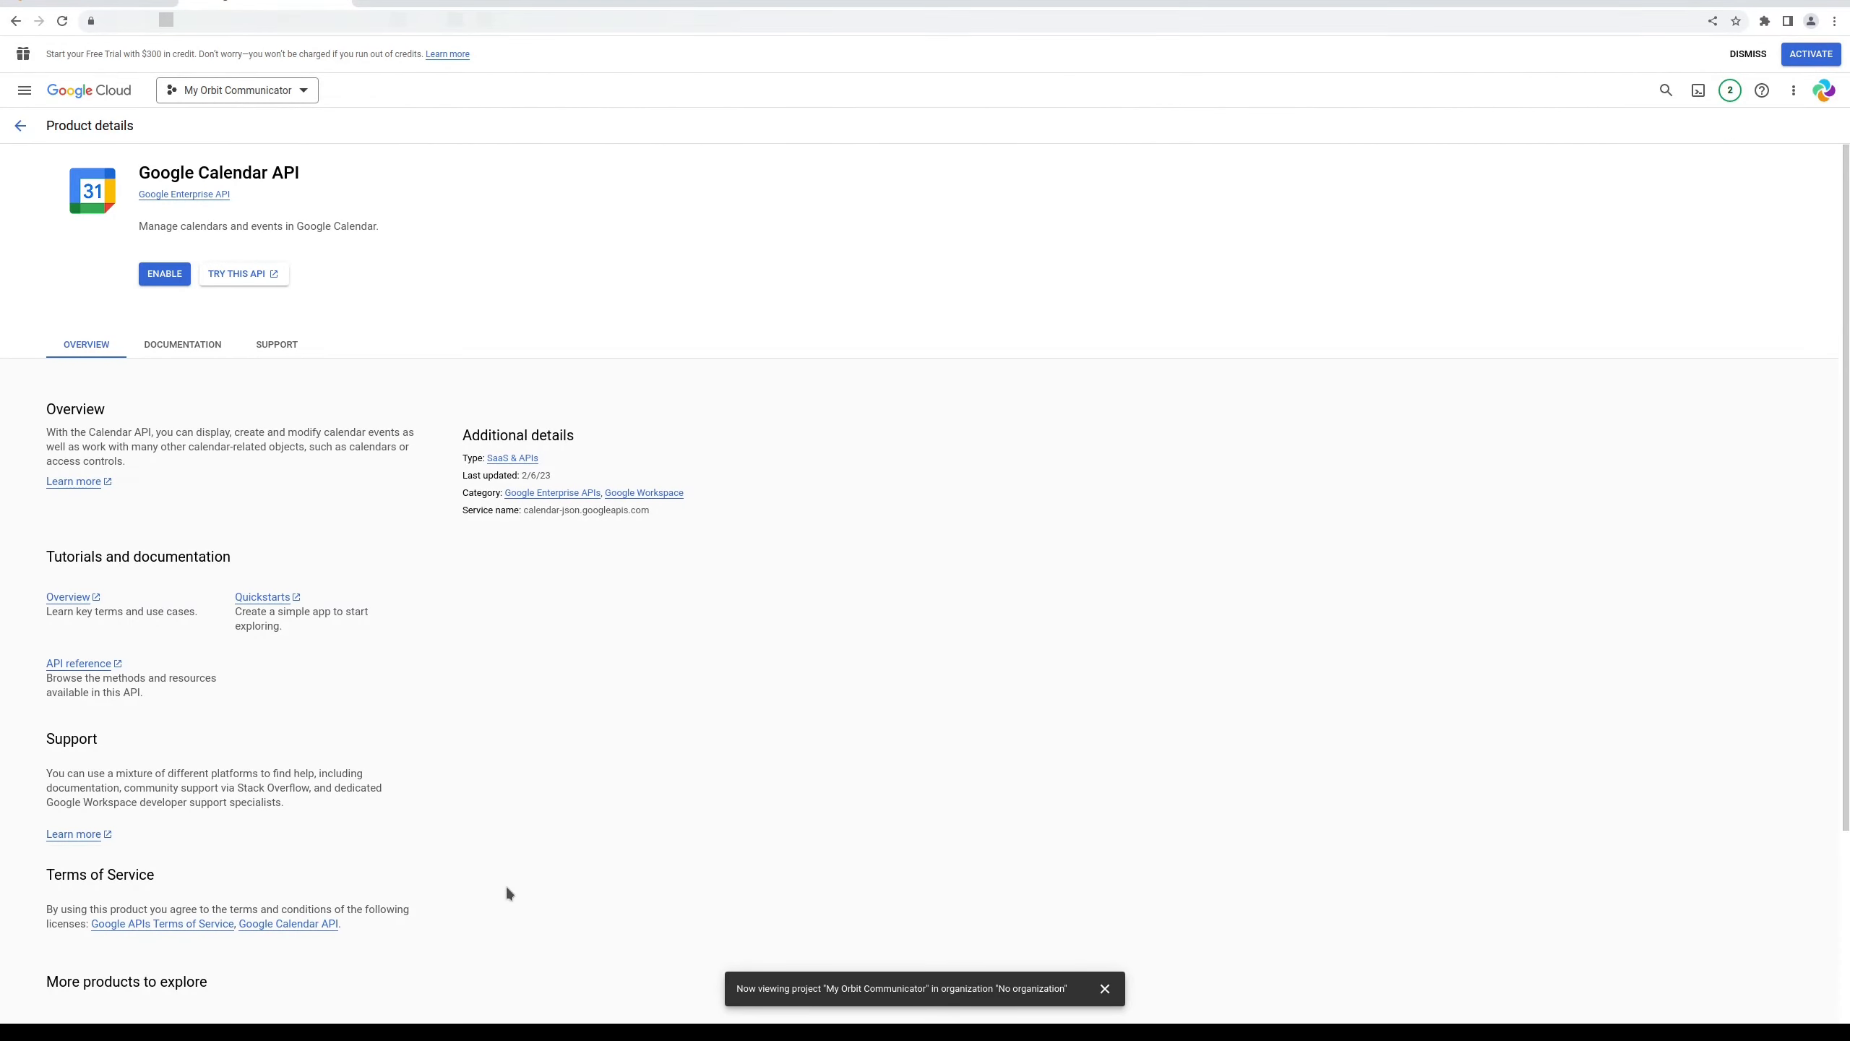
{"action": "left_click", "coordinate": [159, 275]}
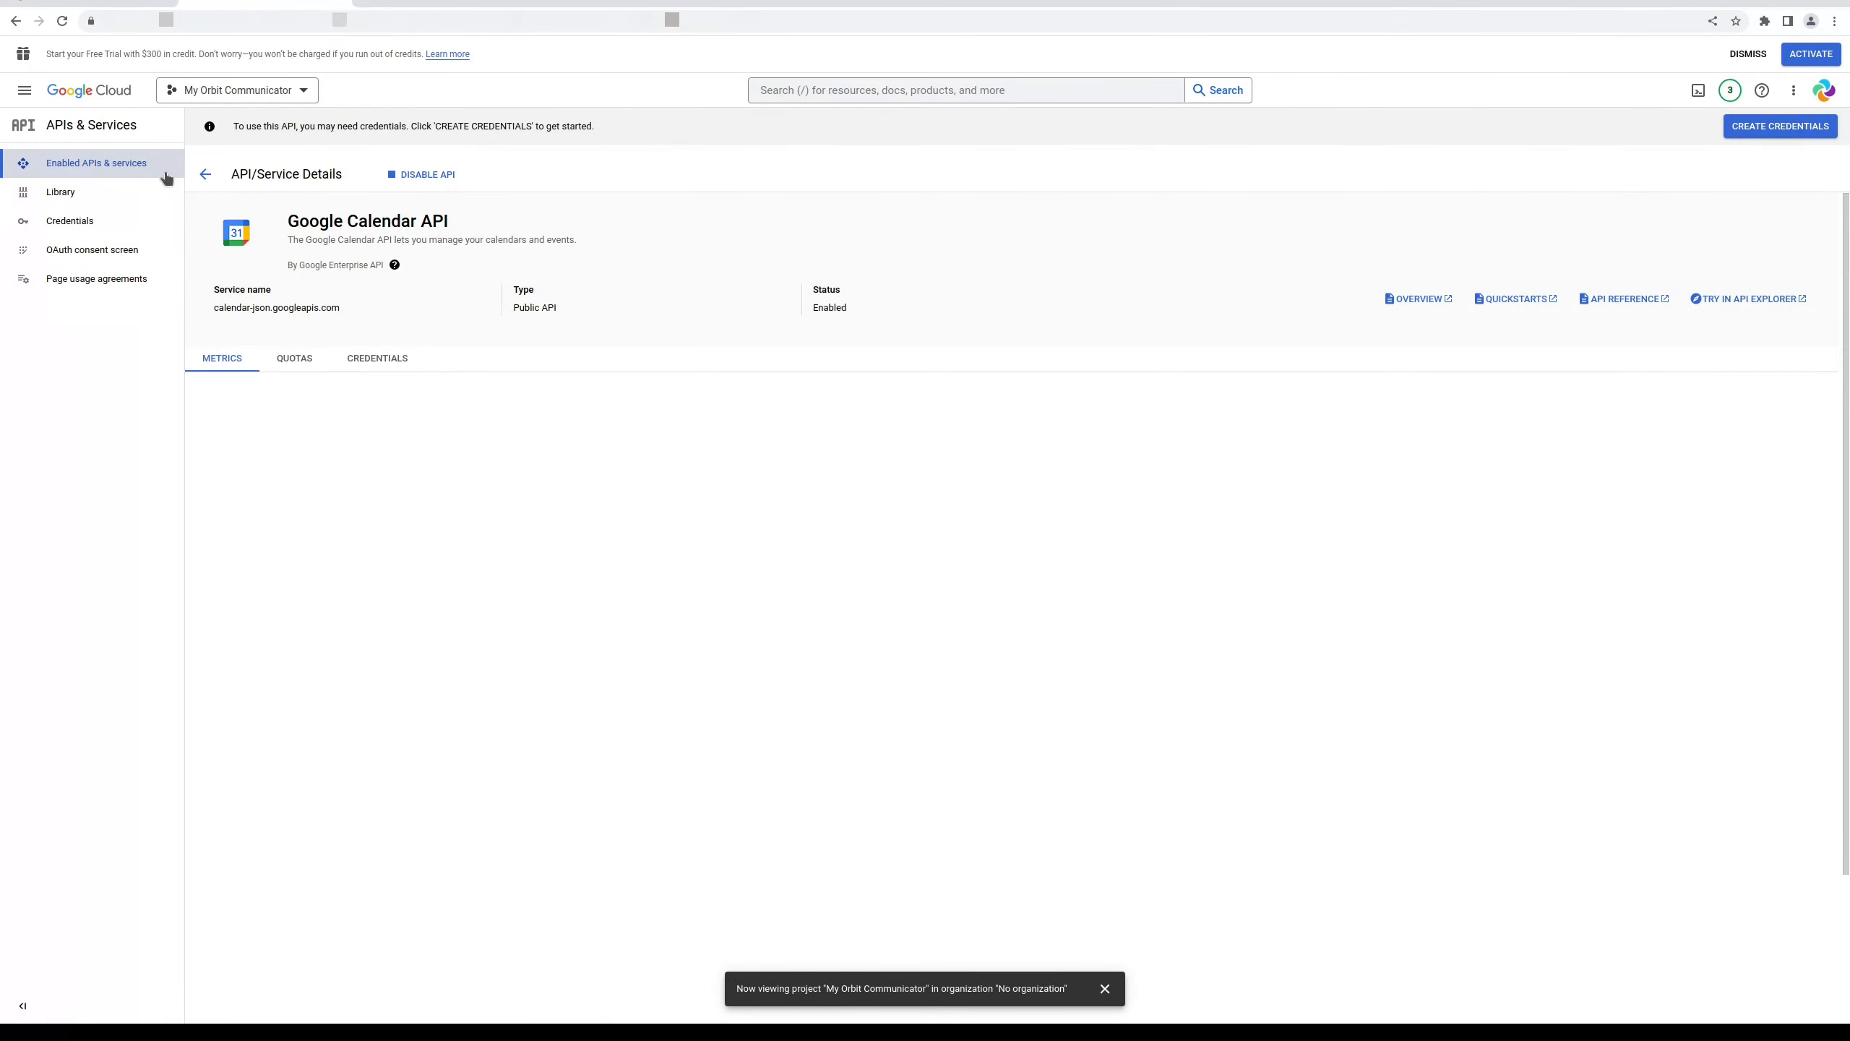
{"action": "left_click", "coordinate": [198, 175]}
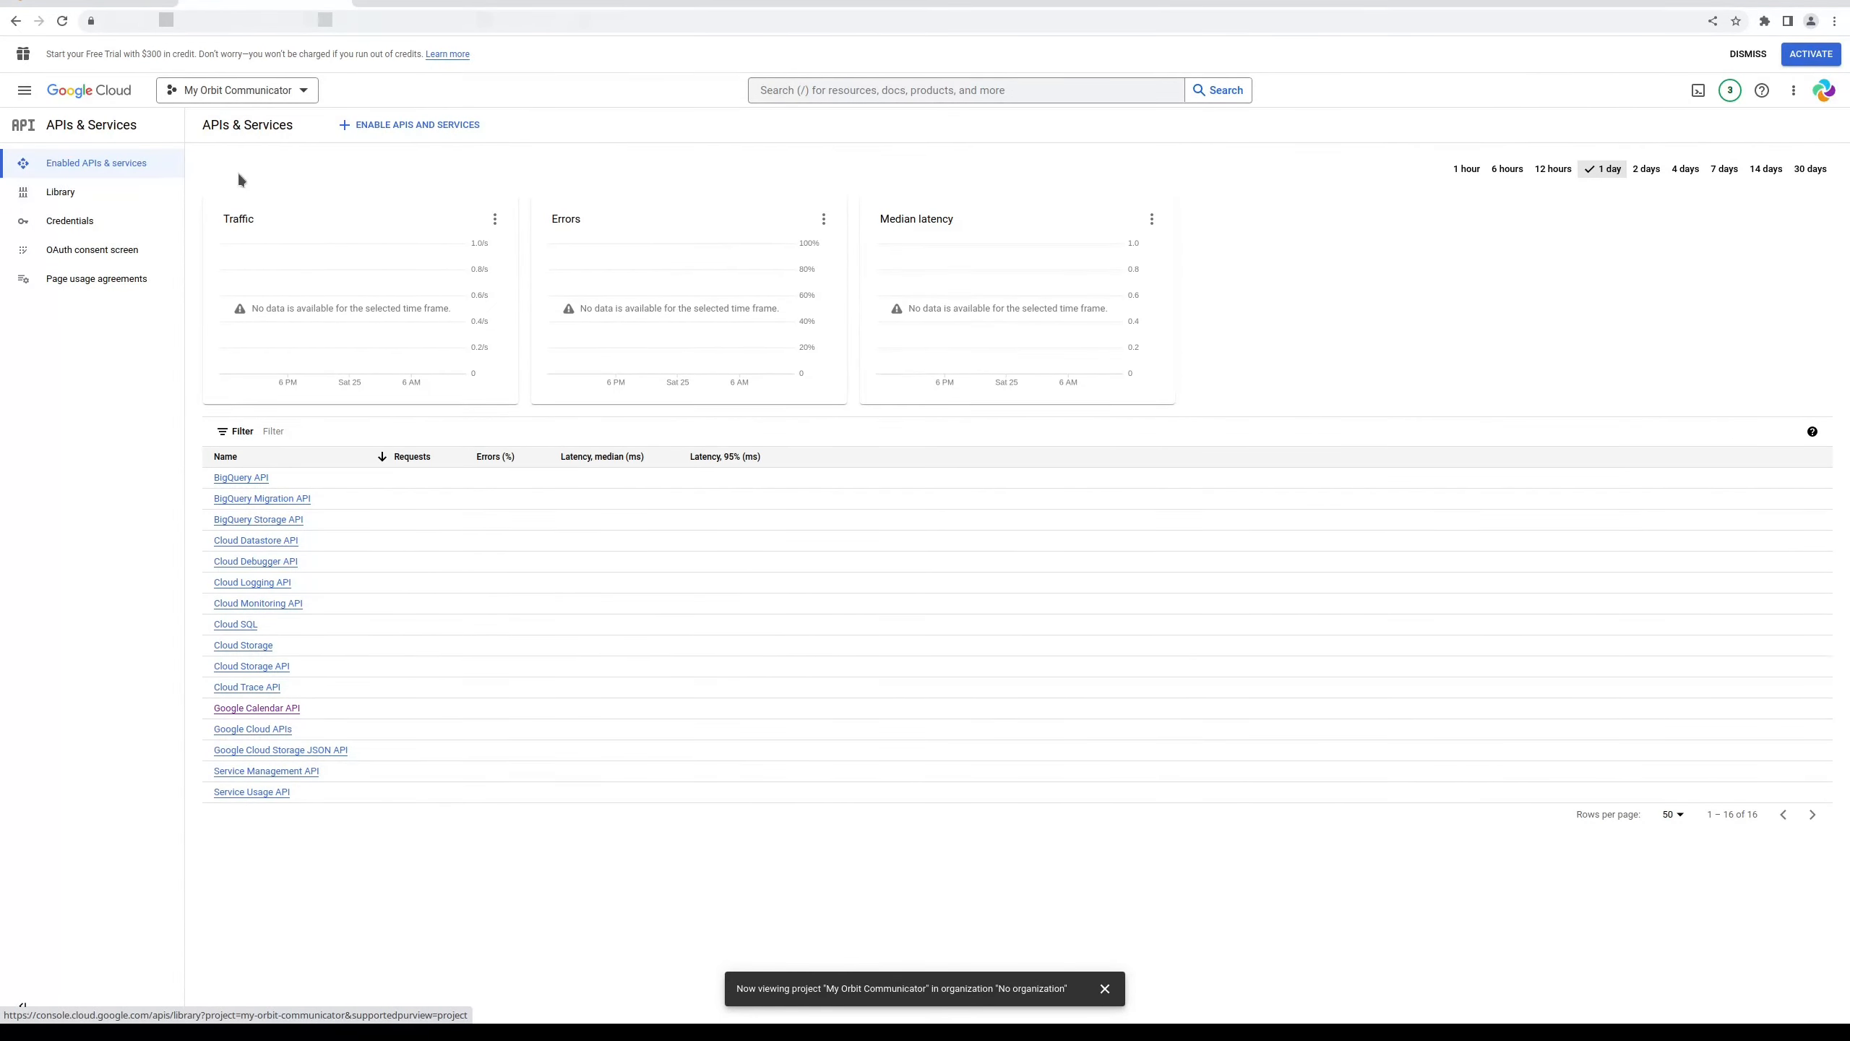
Enable the Gmail API and go to the project's Credentials page
{"action": "left_click", "coordinate": [423, 125]}
{"action": "scroll", "coordinate": [739, 659], "scroll_direction": "down", "scroll_amount": 3}
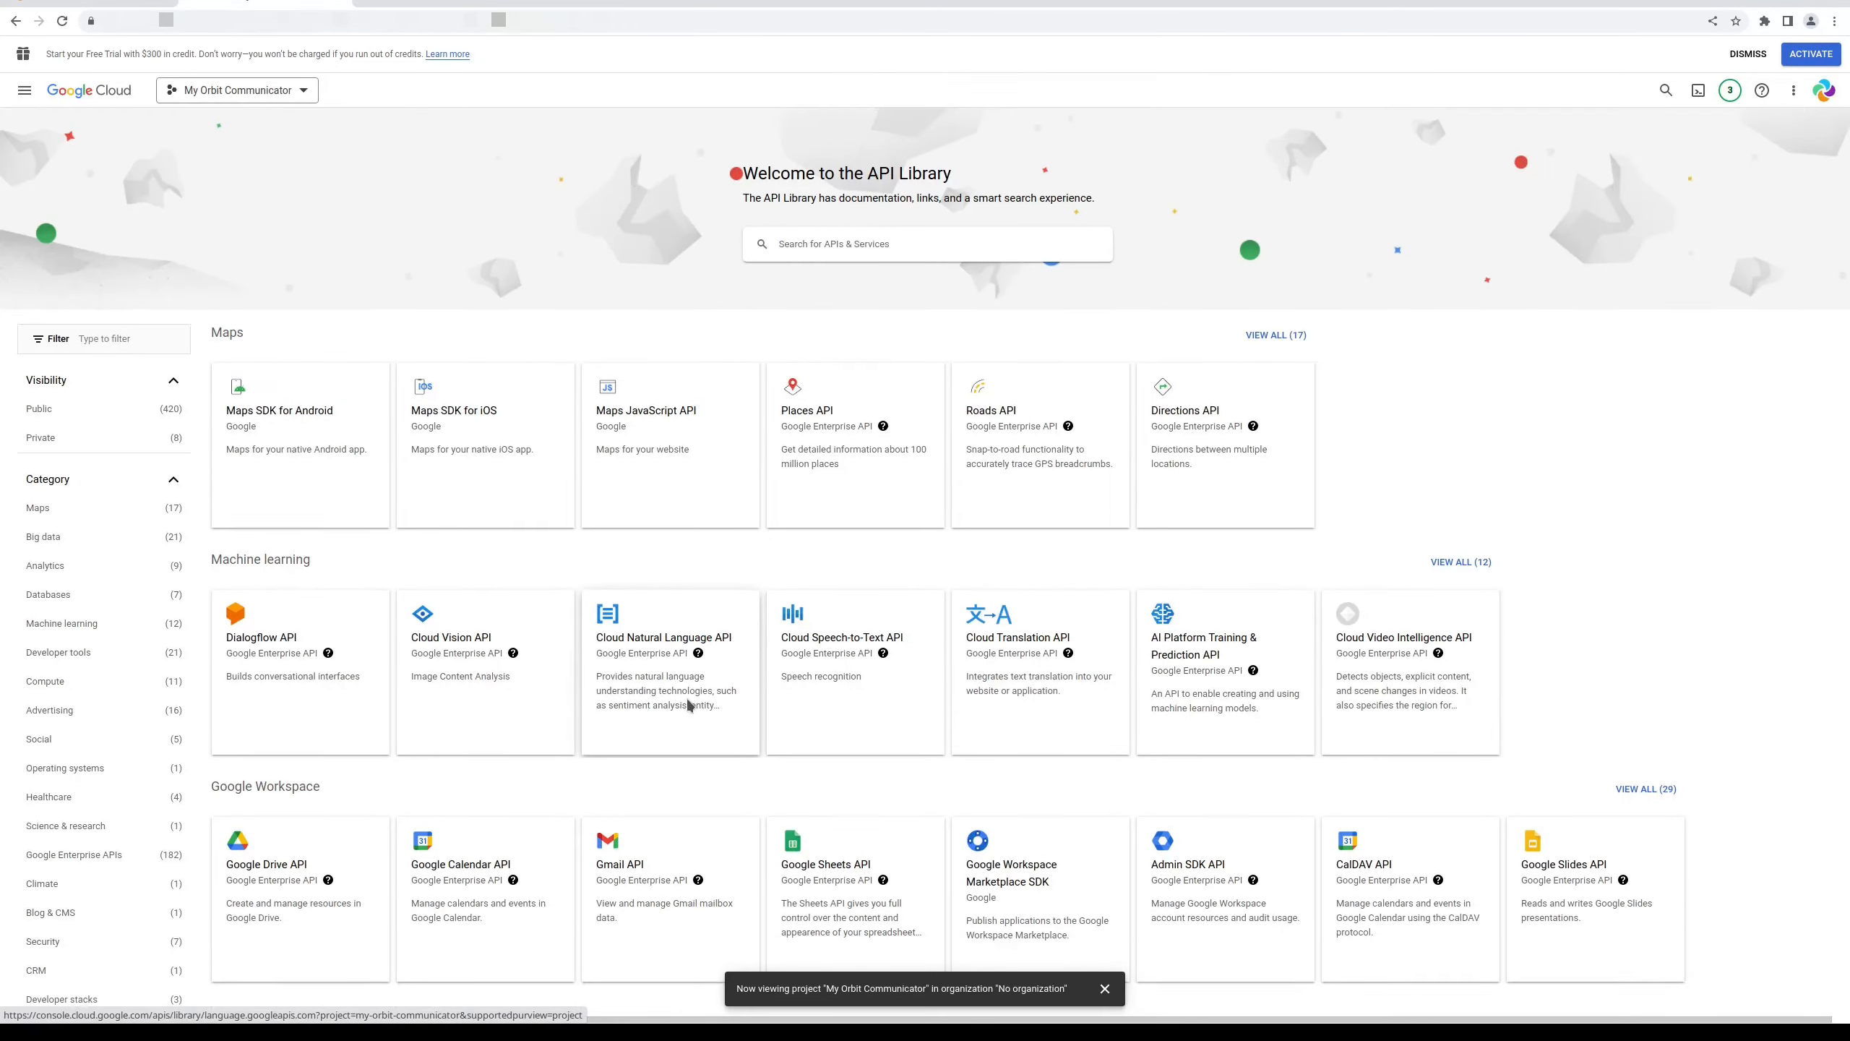
{"action": "left_click", "coordinate": [694, 609]}
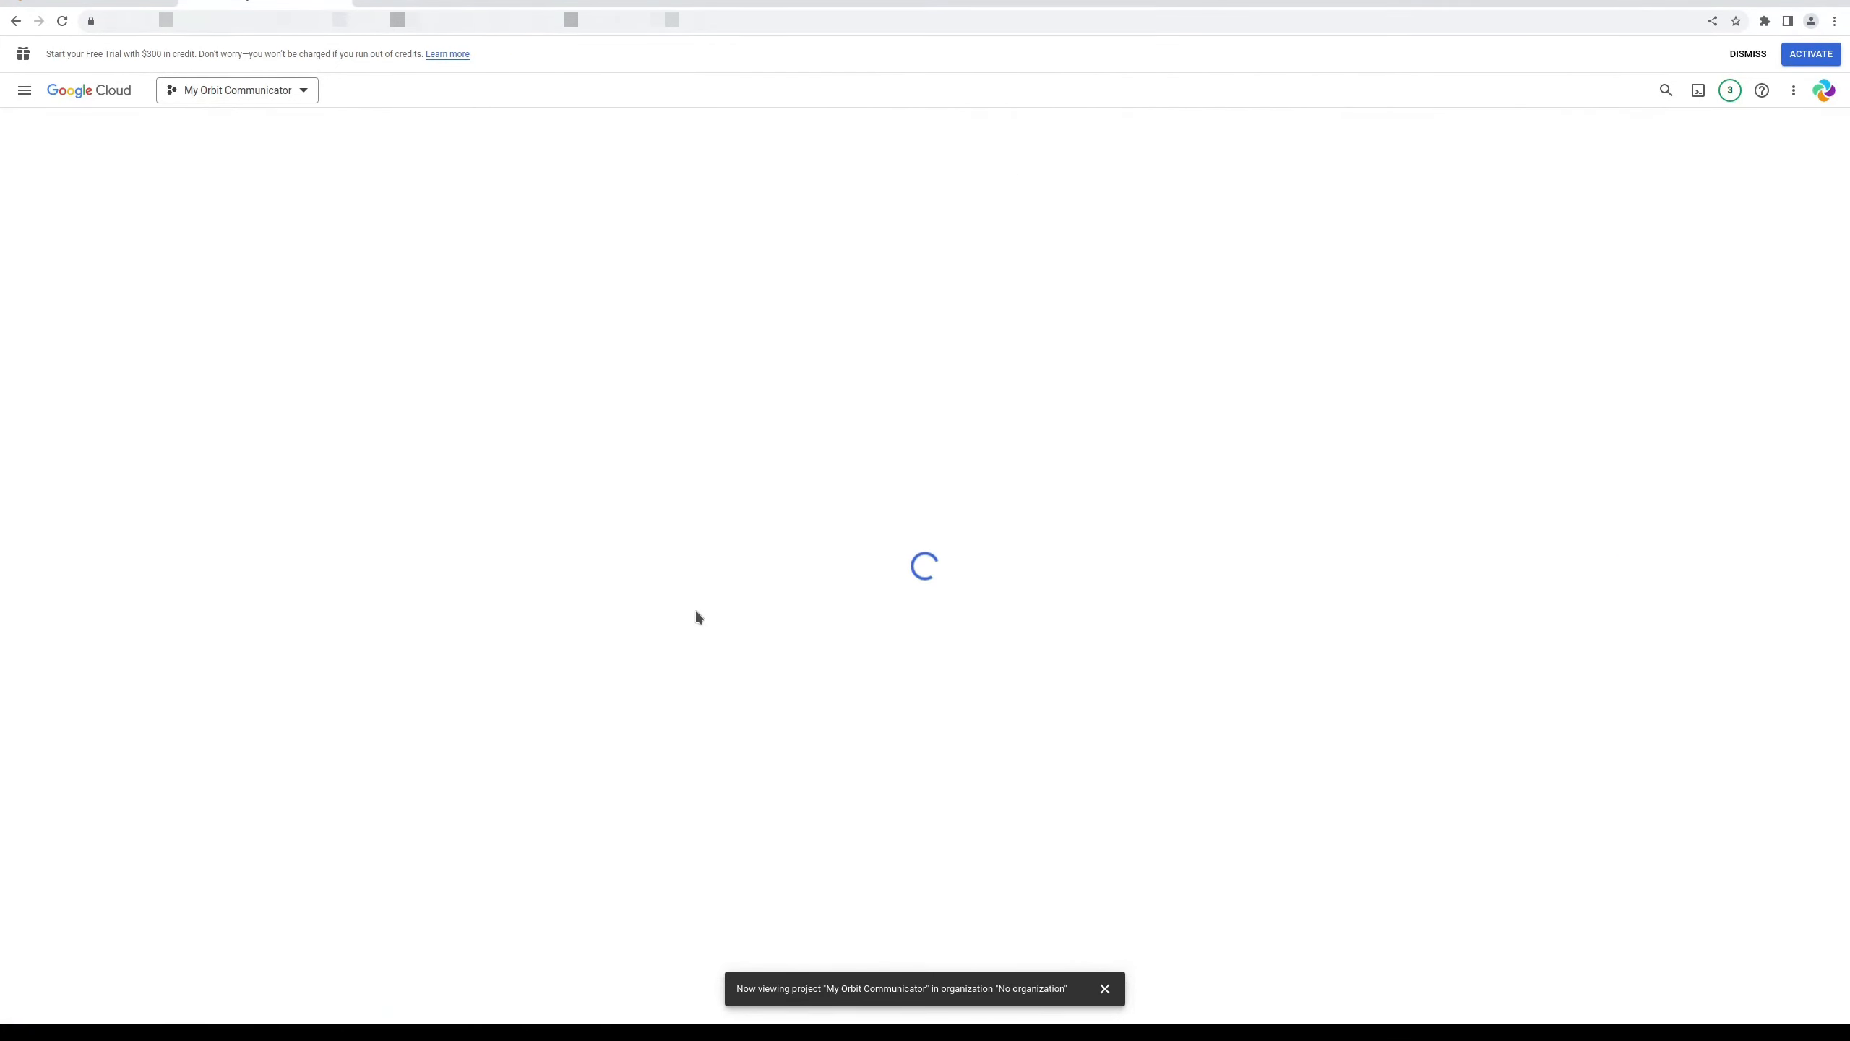
{"action": "left_click", "coordinate": [169, 273]}
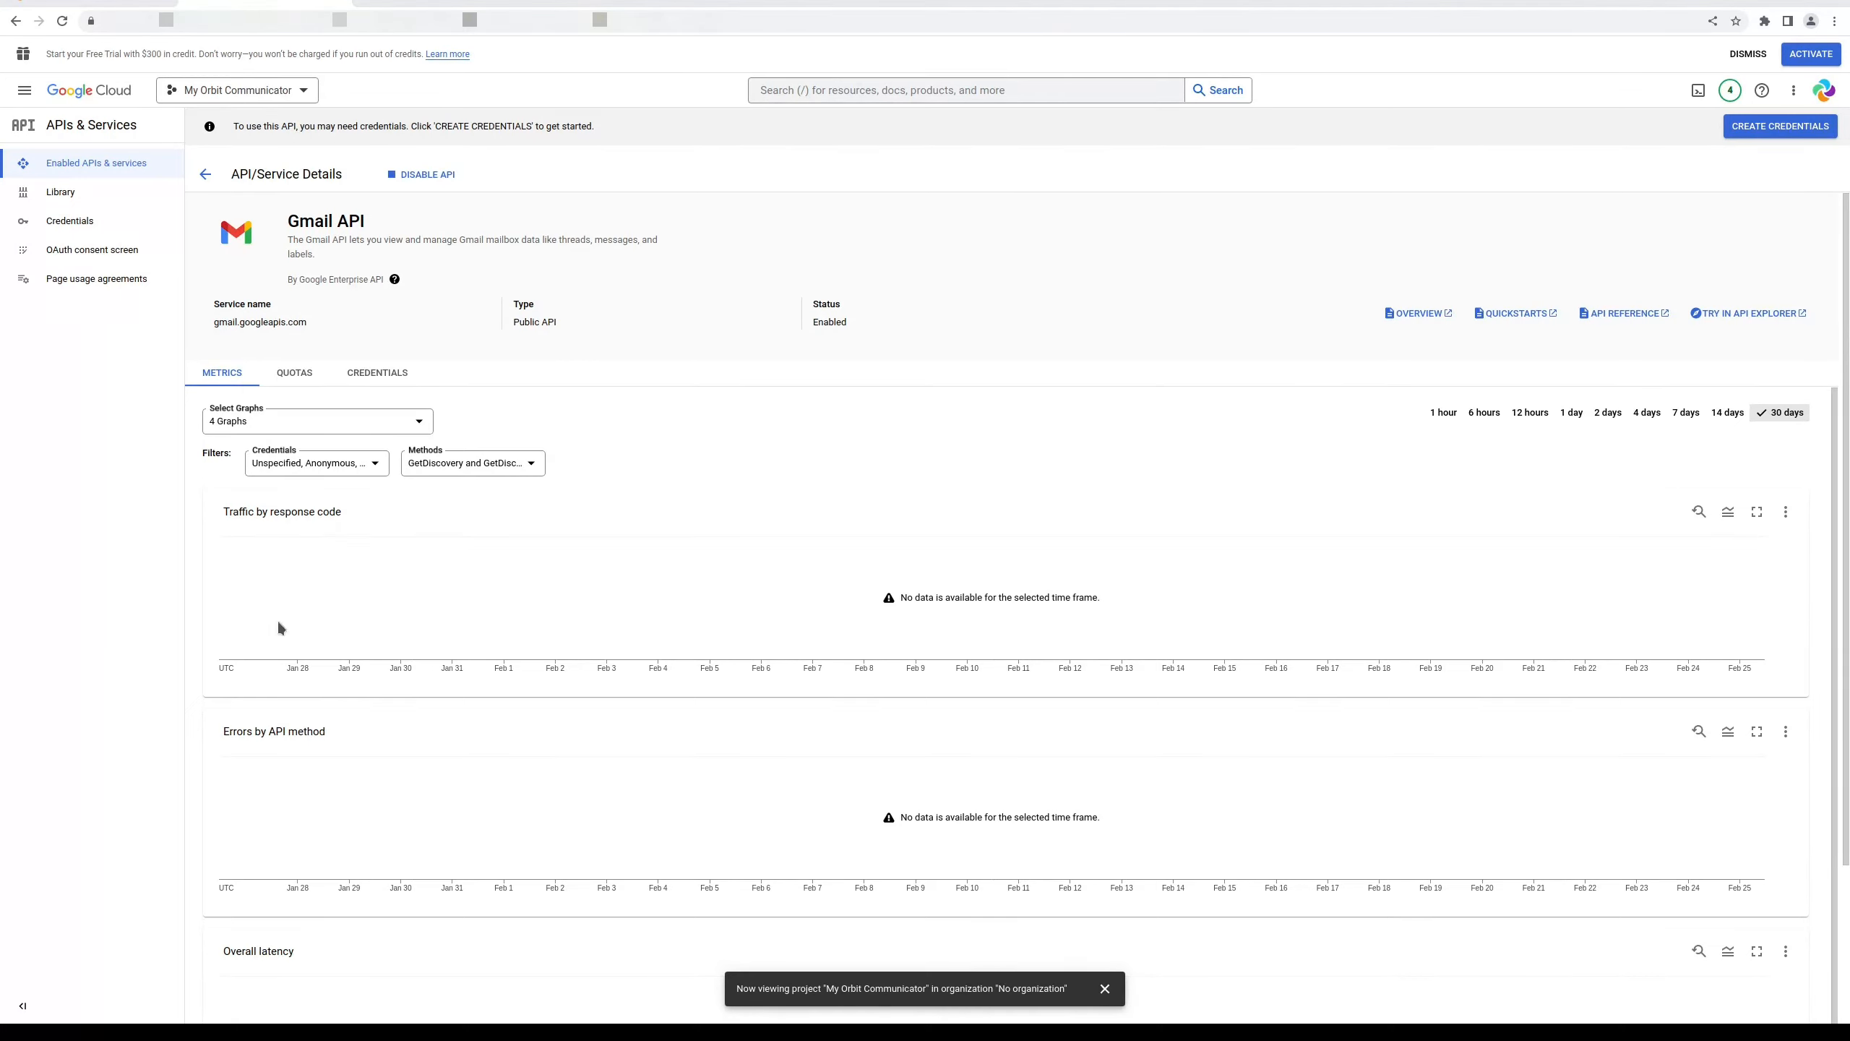
{"action": "left_click", "coordinate": [93, 225]}
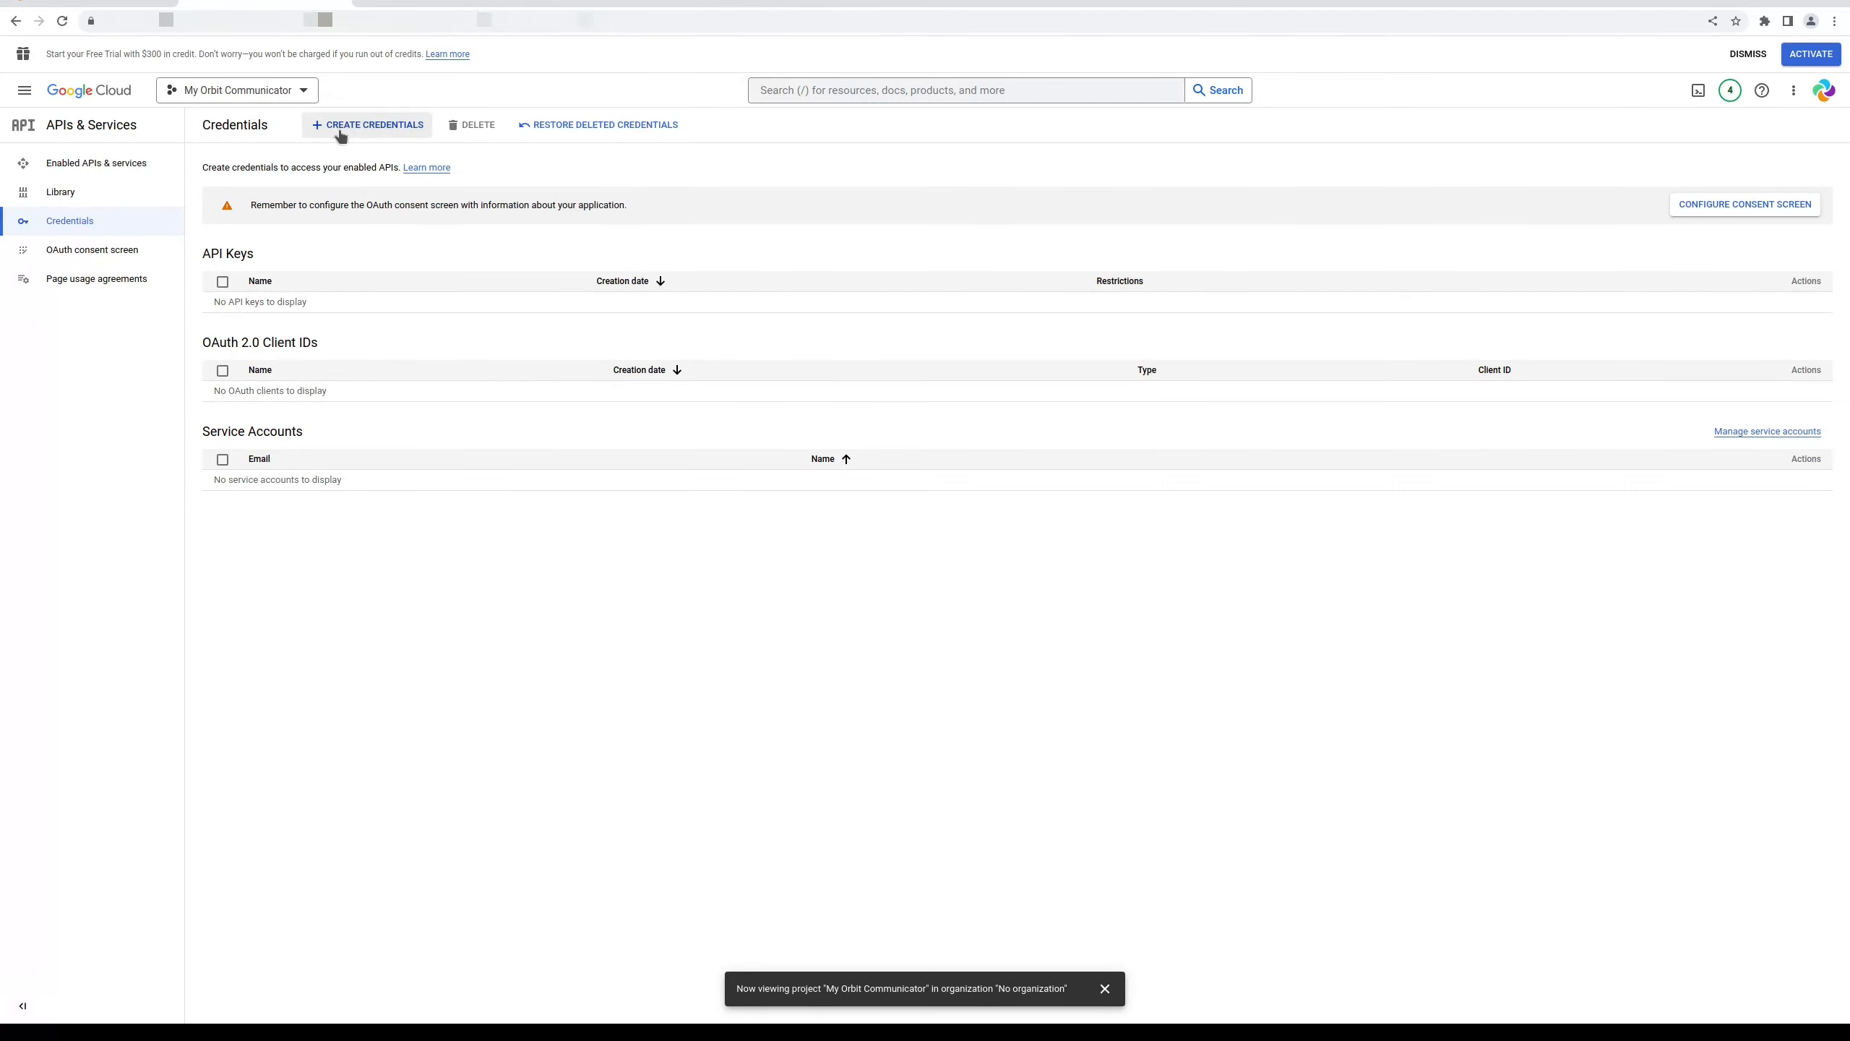
Start an OAuth client ID and proceed to configure the consent screen
{"action": "left_click", "coordinate": [368, 127]}
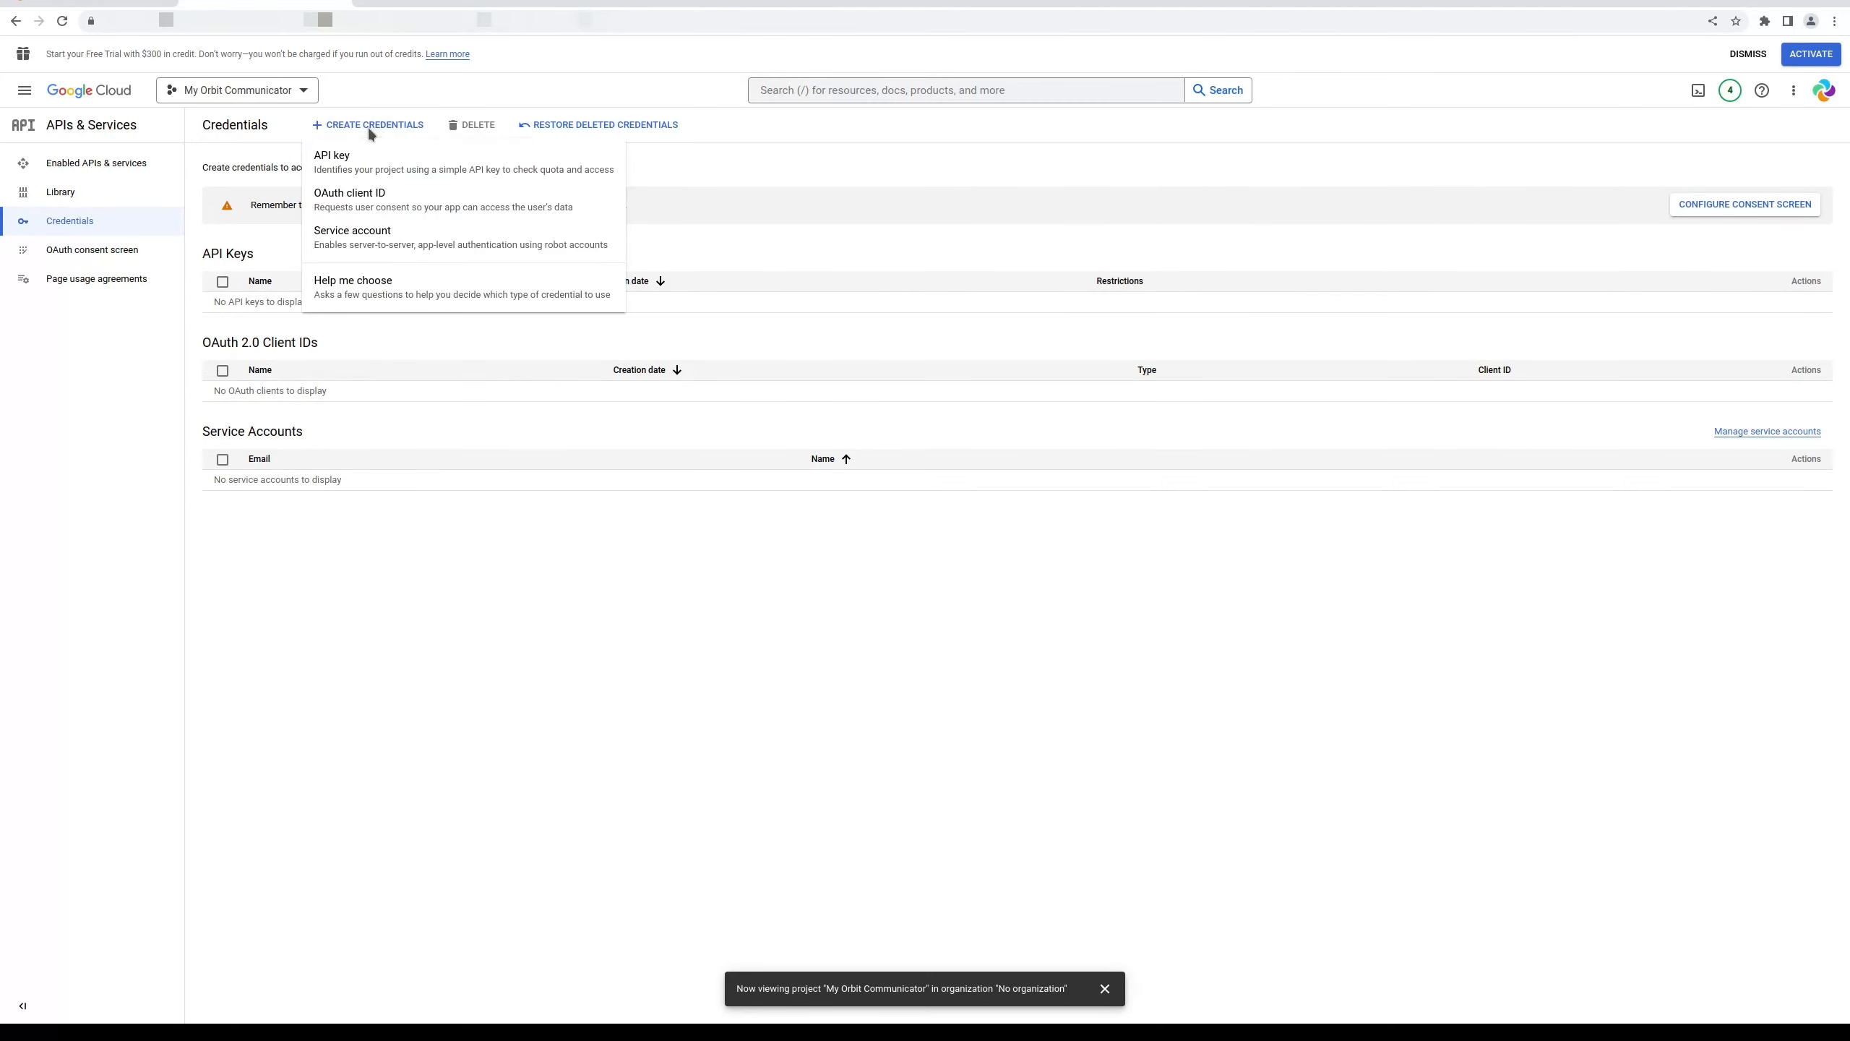
{"action": "left_click", "coordinate": [368, 201]}
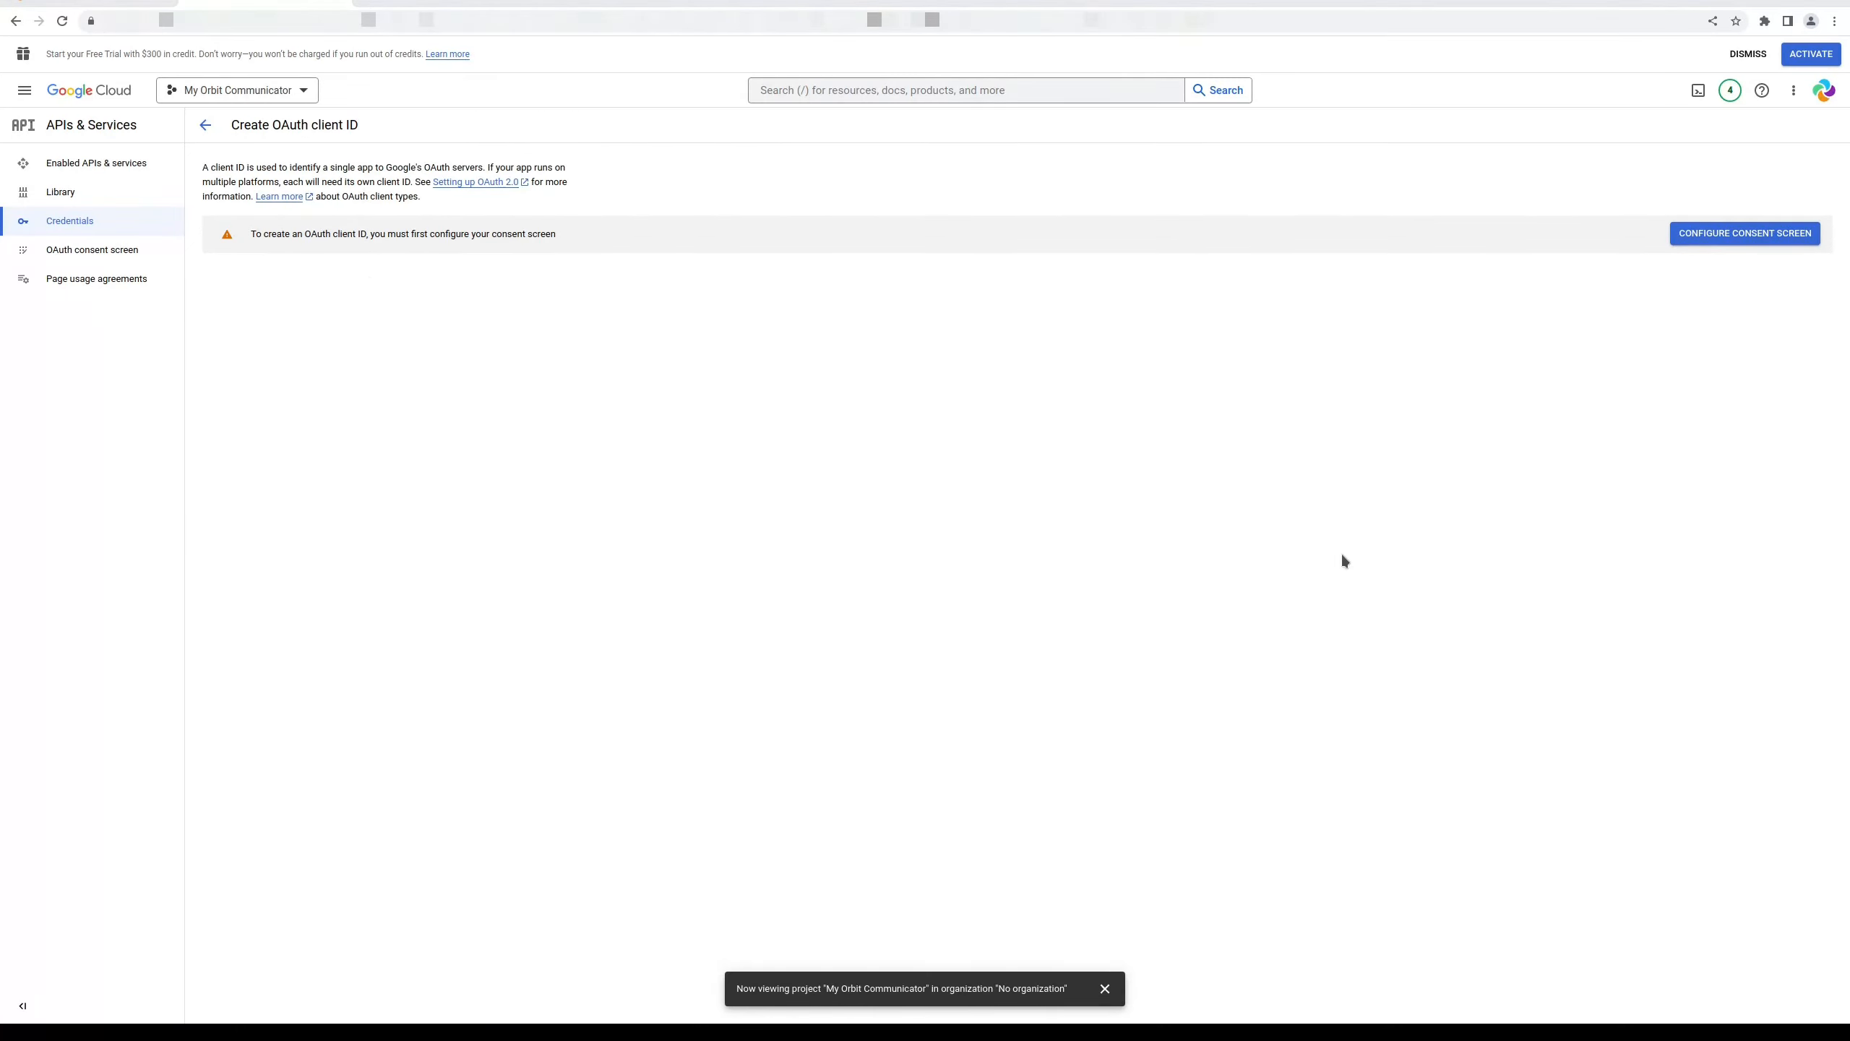
{"action": "left_click", "coordinate": [1712, 235]}
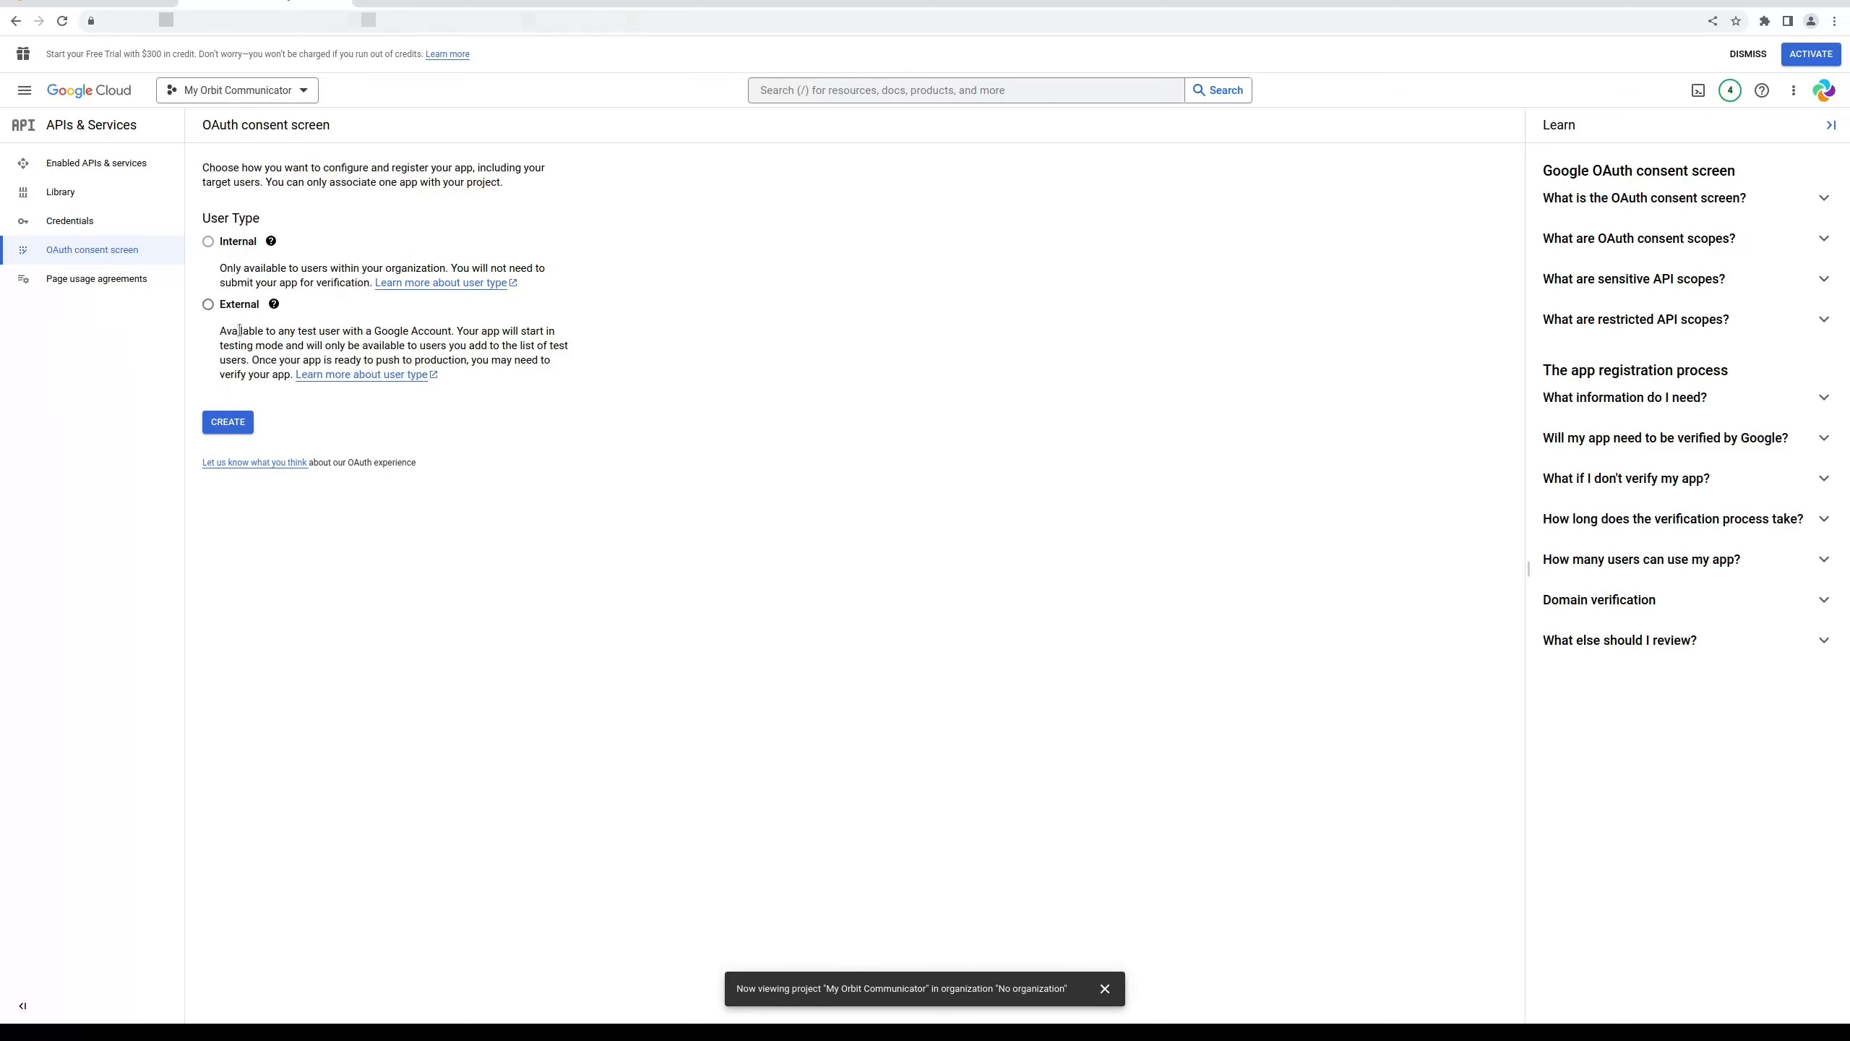
Create an External consent screen and save the Orbit Communicator app information
{"action": "left_click", "coordinate": [208, 305]}
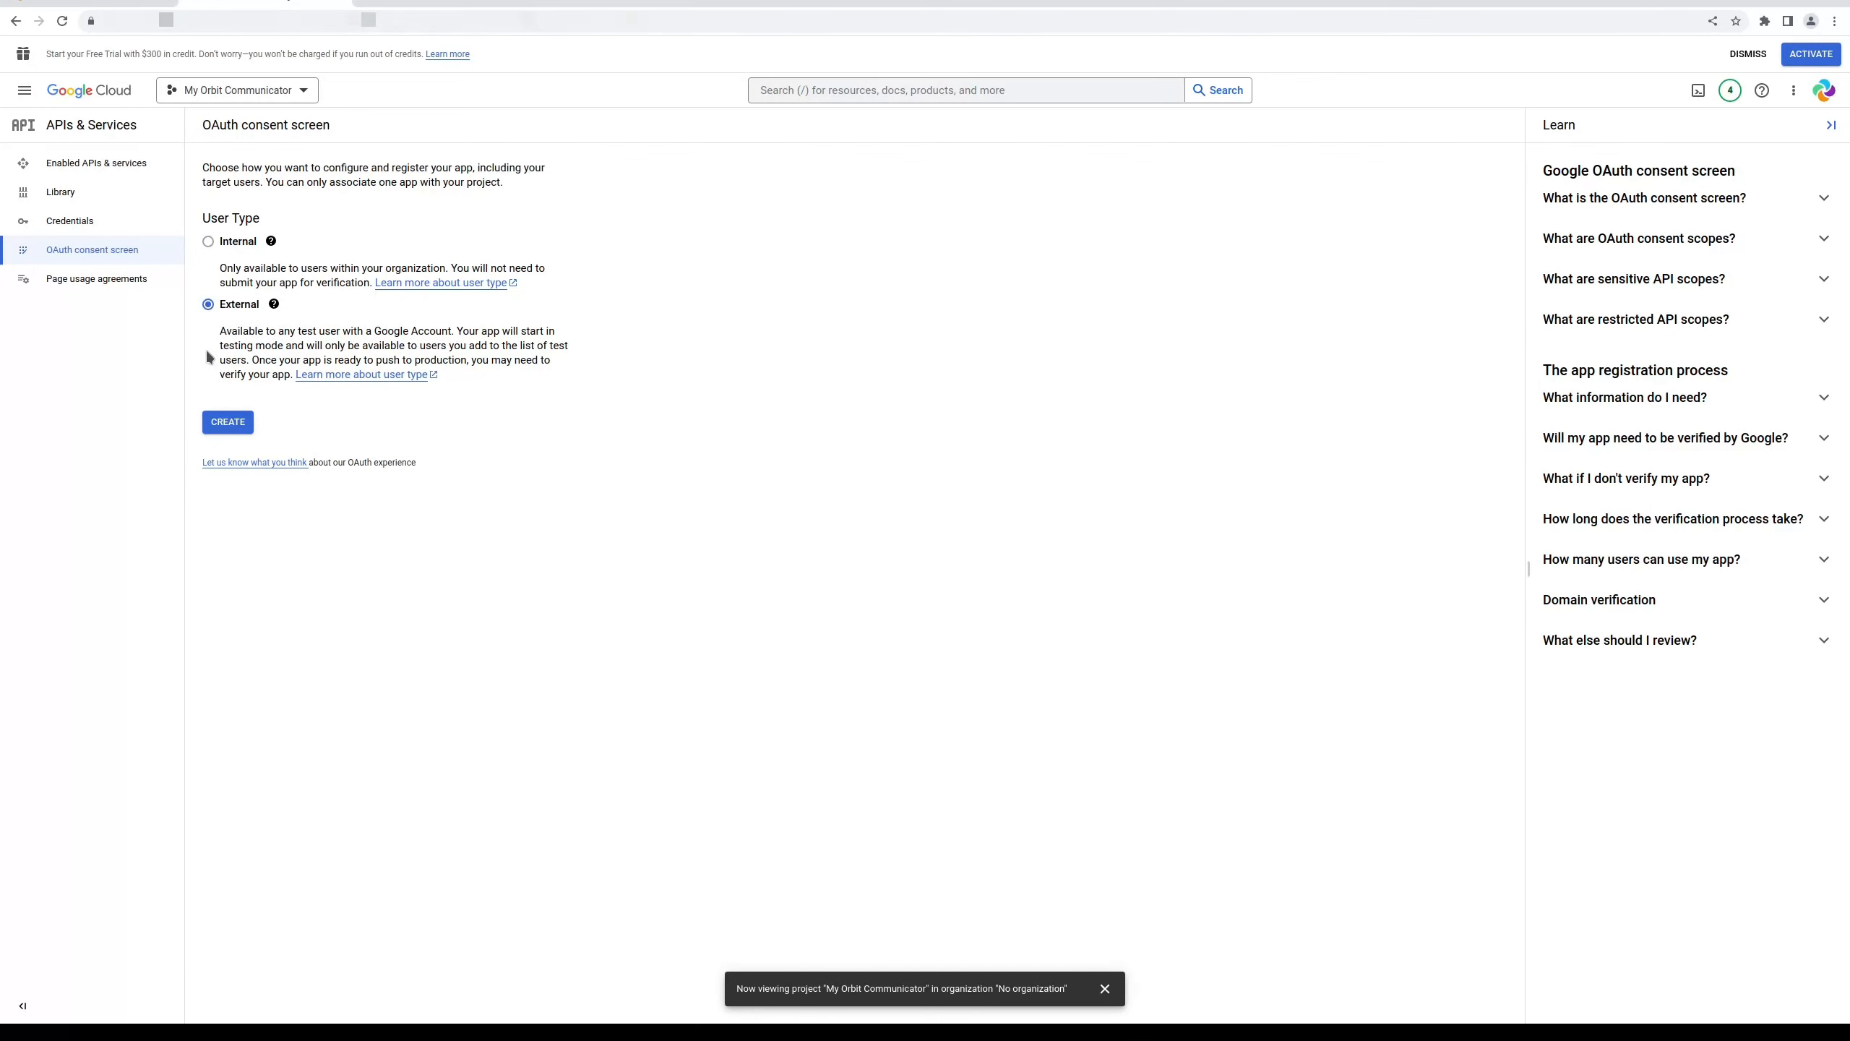
{"action": "left_click", "coordinate": [223, 423]}
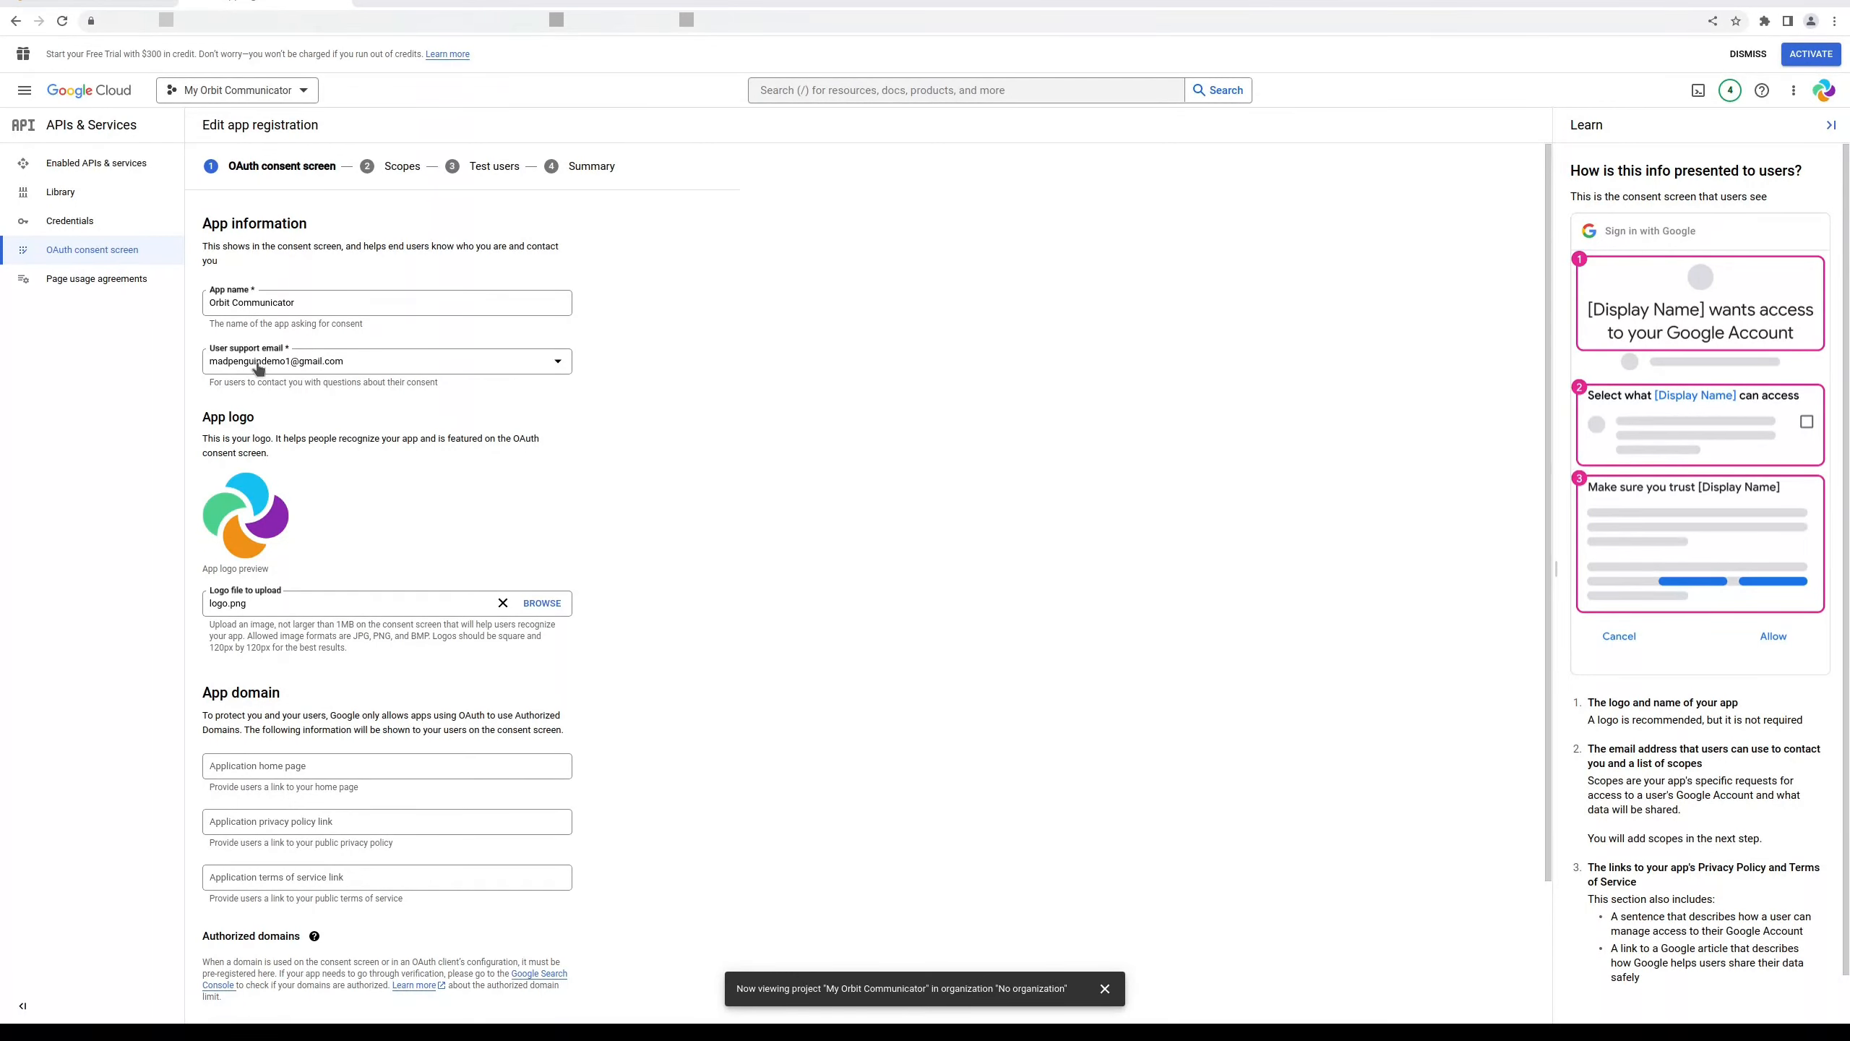
{"action": "scroll", "coordinate": [760, 475], "scroll_direction": "down", "scroll_amount": 3}
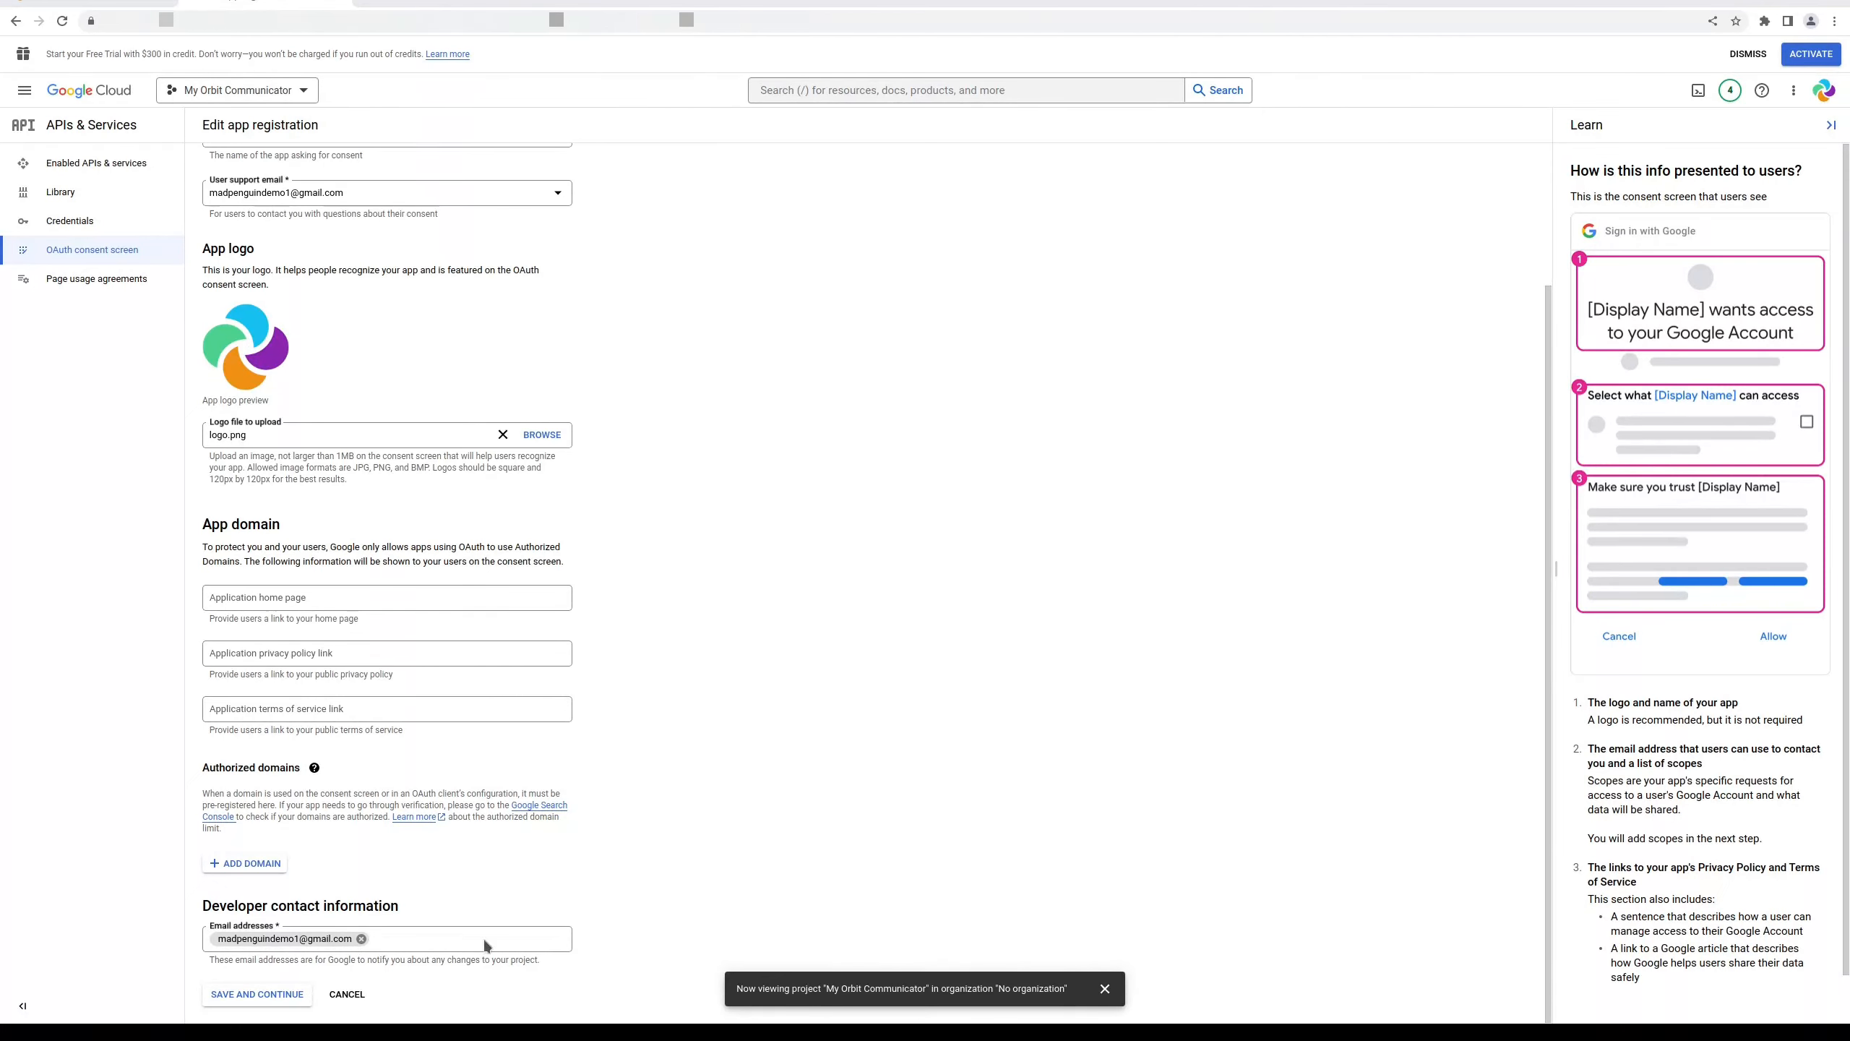
{"action": "left_click", "coordinate": [256, 994]}
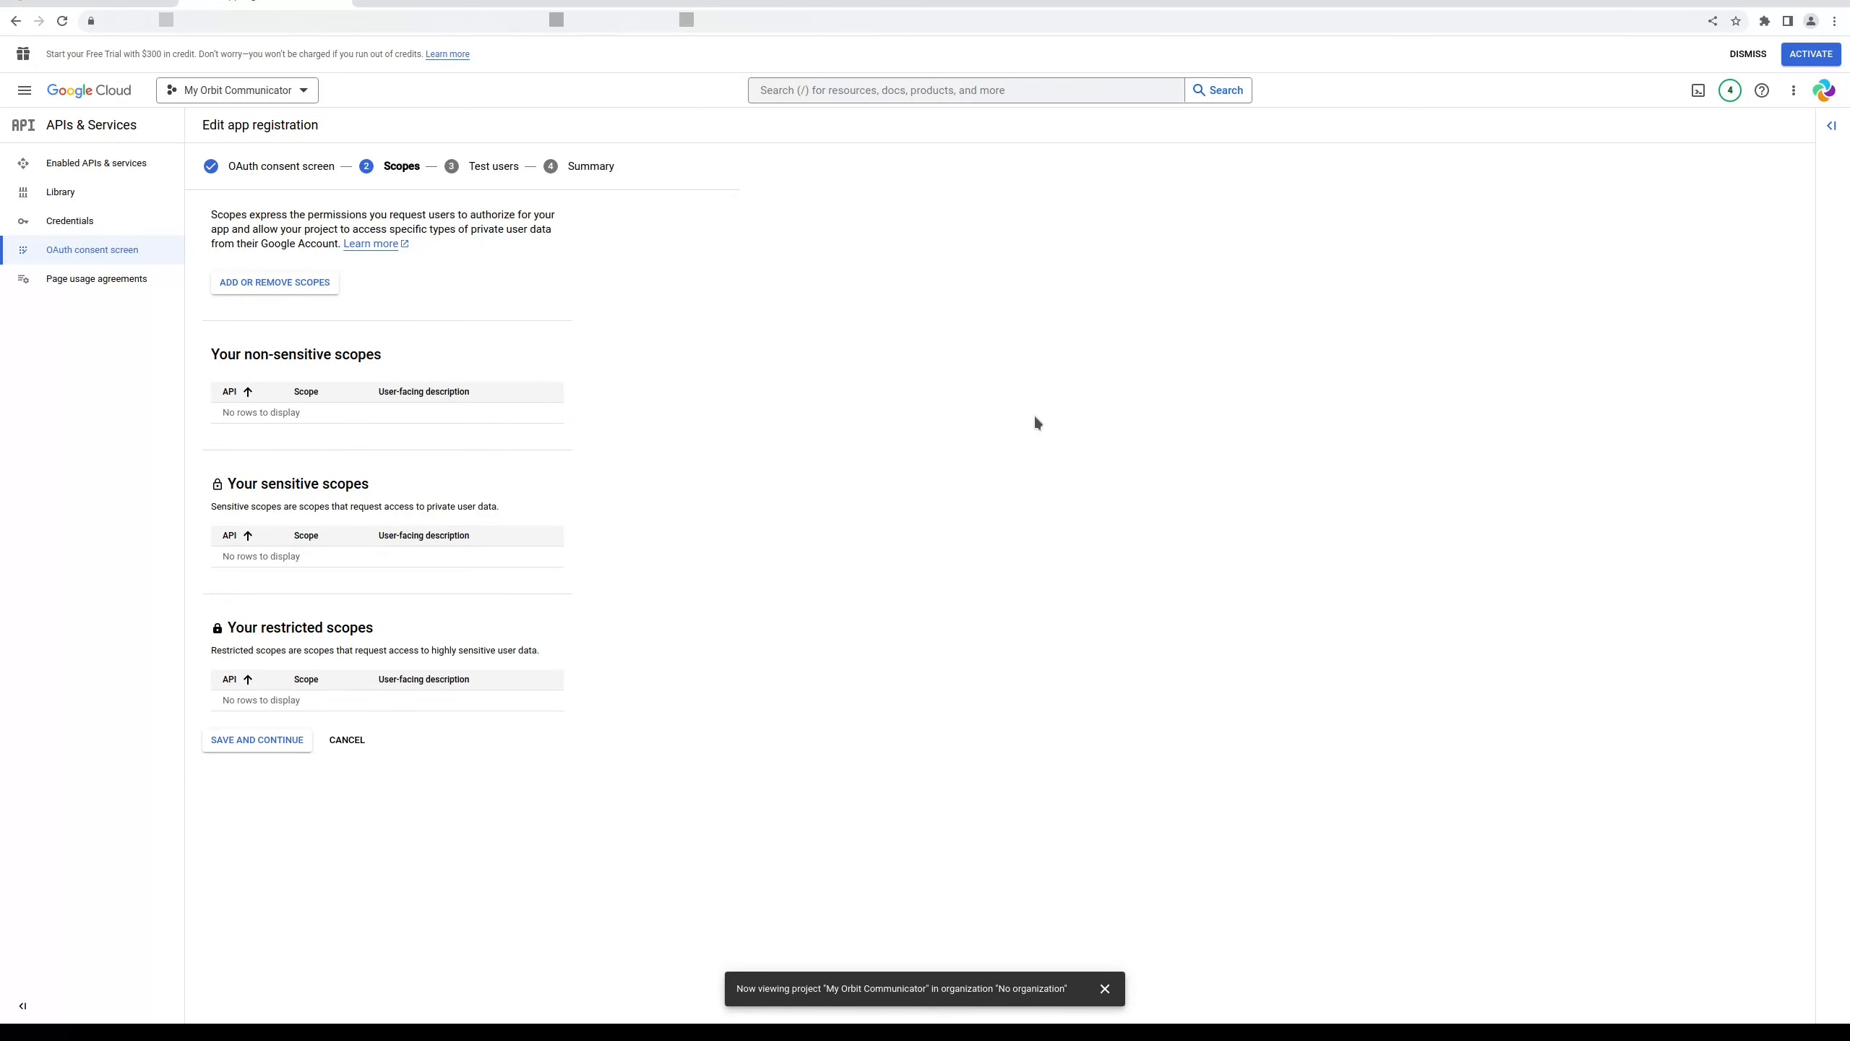
Filter the scope list to Gmail API OR Google Calendar API, showing 50 rows per page
{"action": "left_click", "coordinate": [280, 283]}
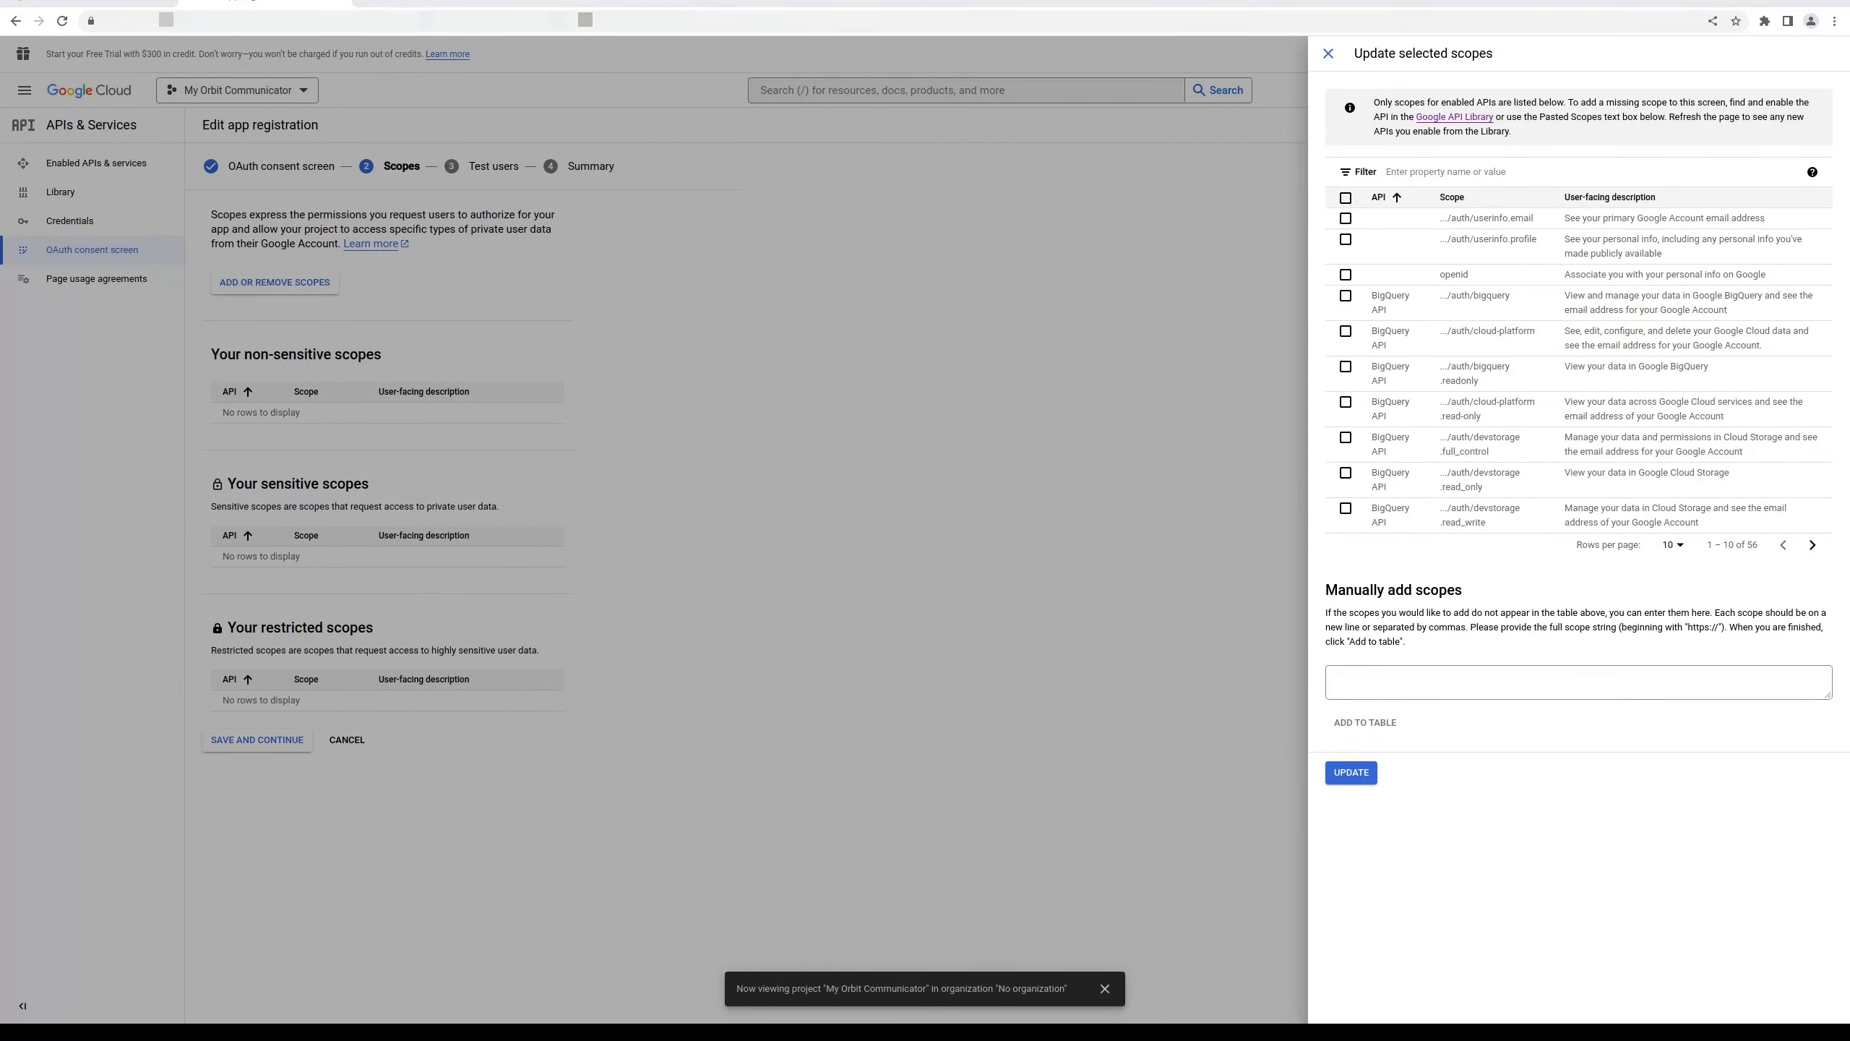
{"action": "left_click", "coordinate": [1427, 173]}
{"action": "left_click", "coordinate": [1405, 215]}
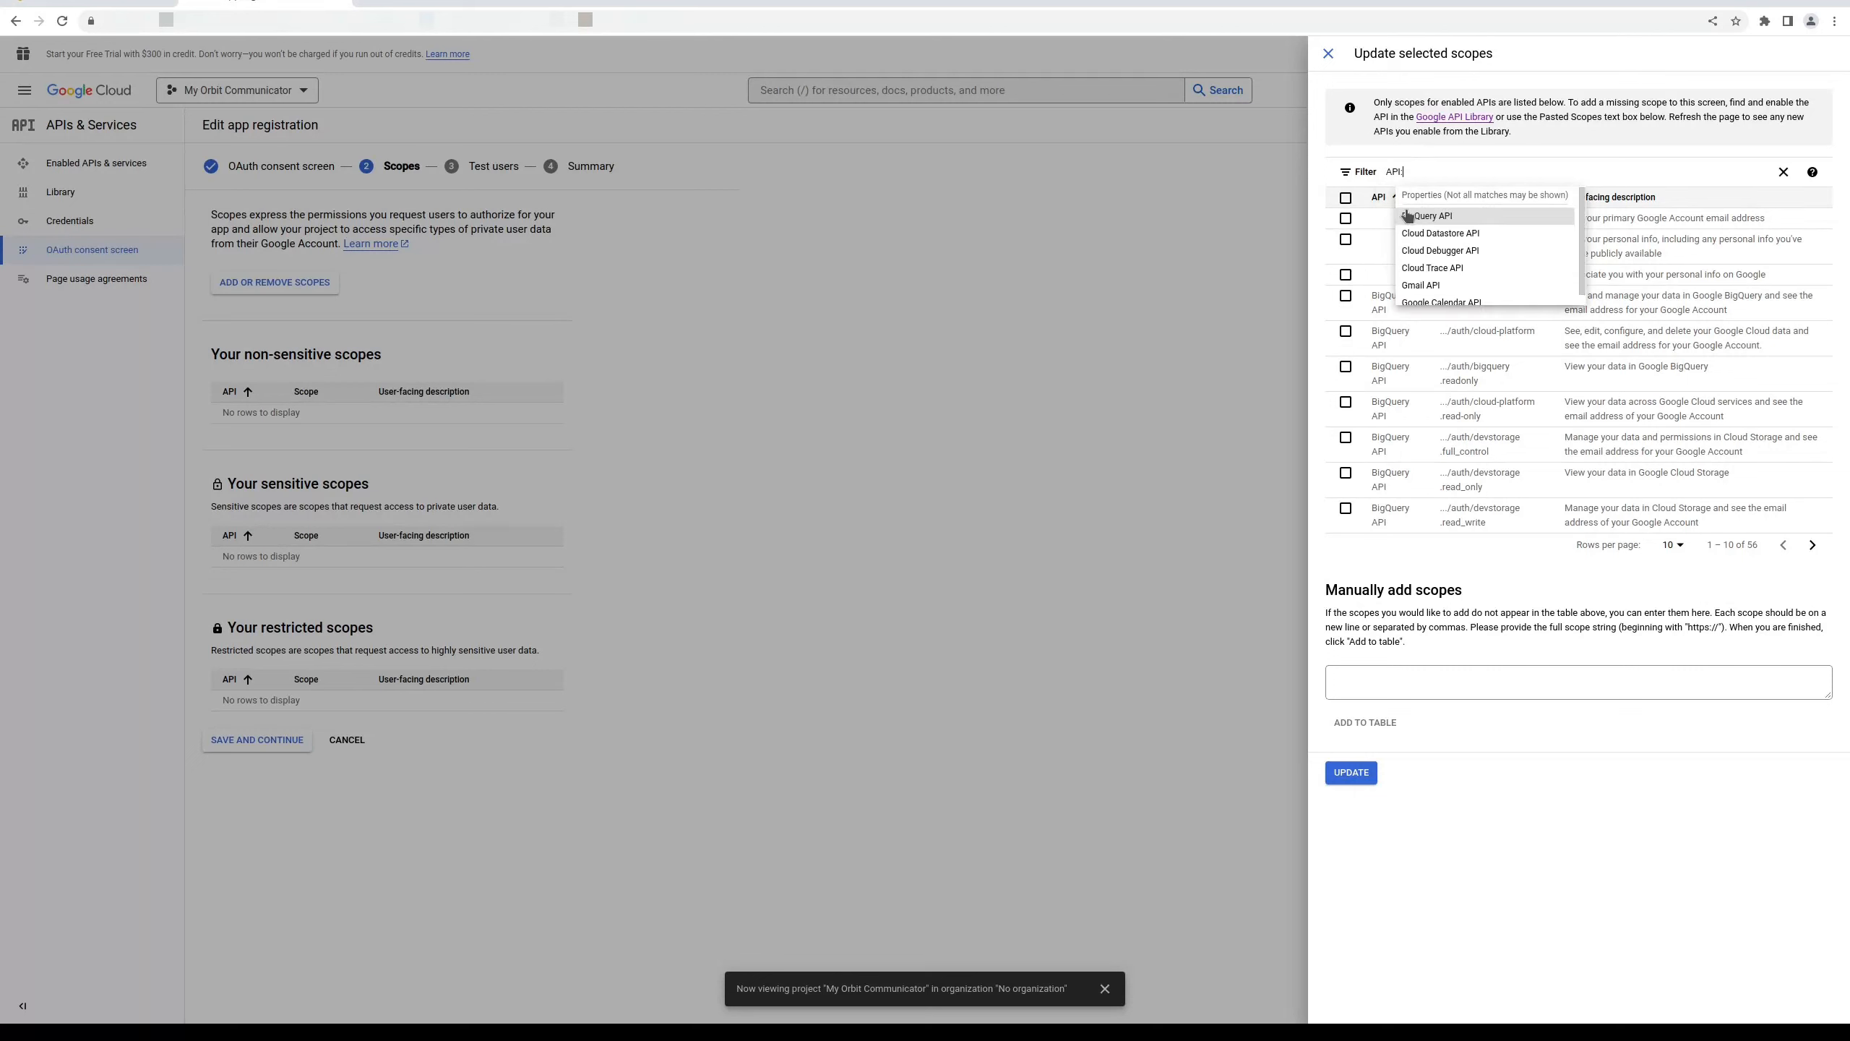
{"action": "left_click", "coordinate": [1439, 284]}
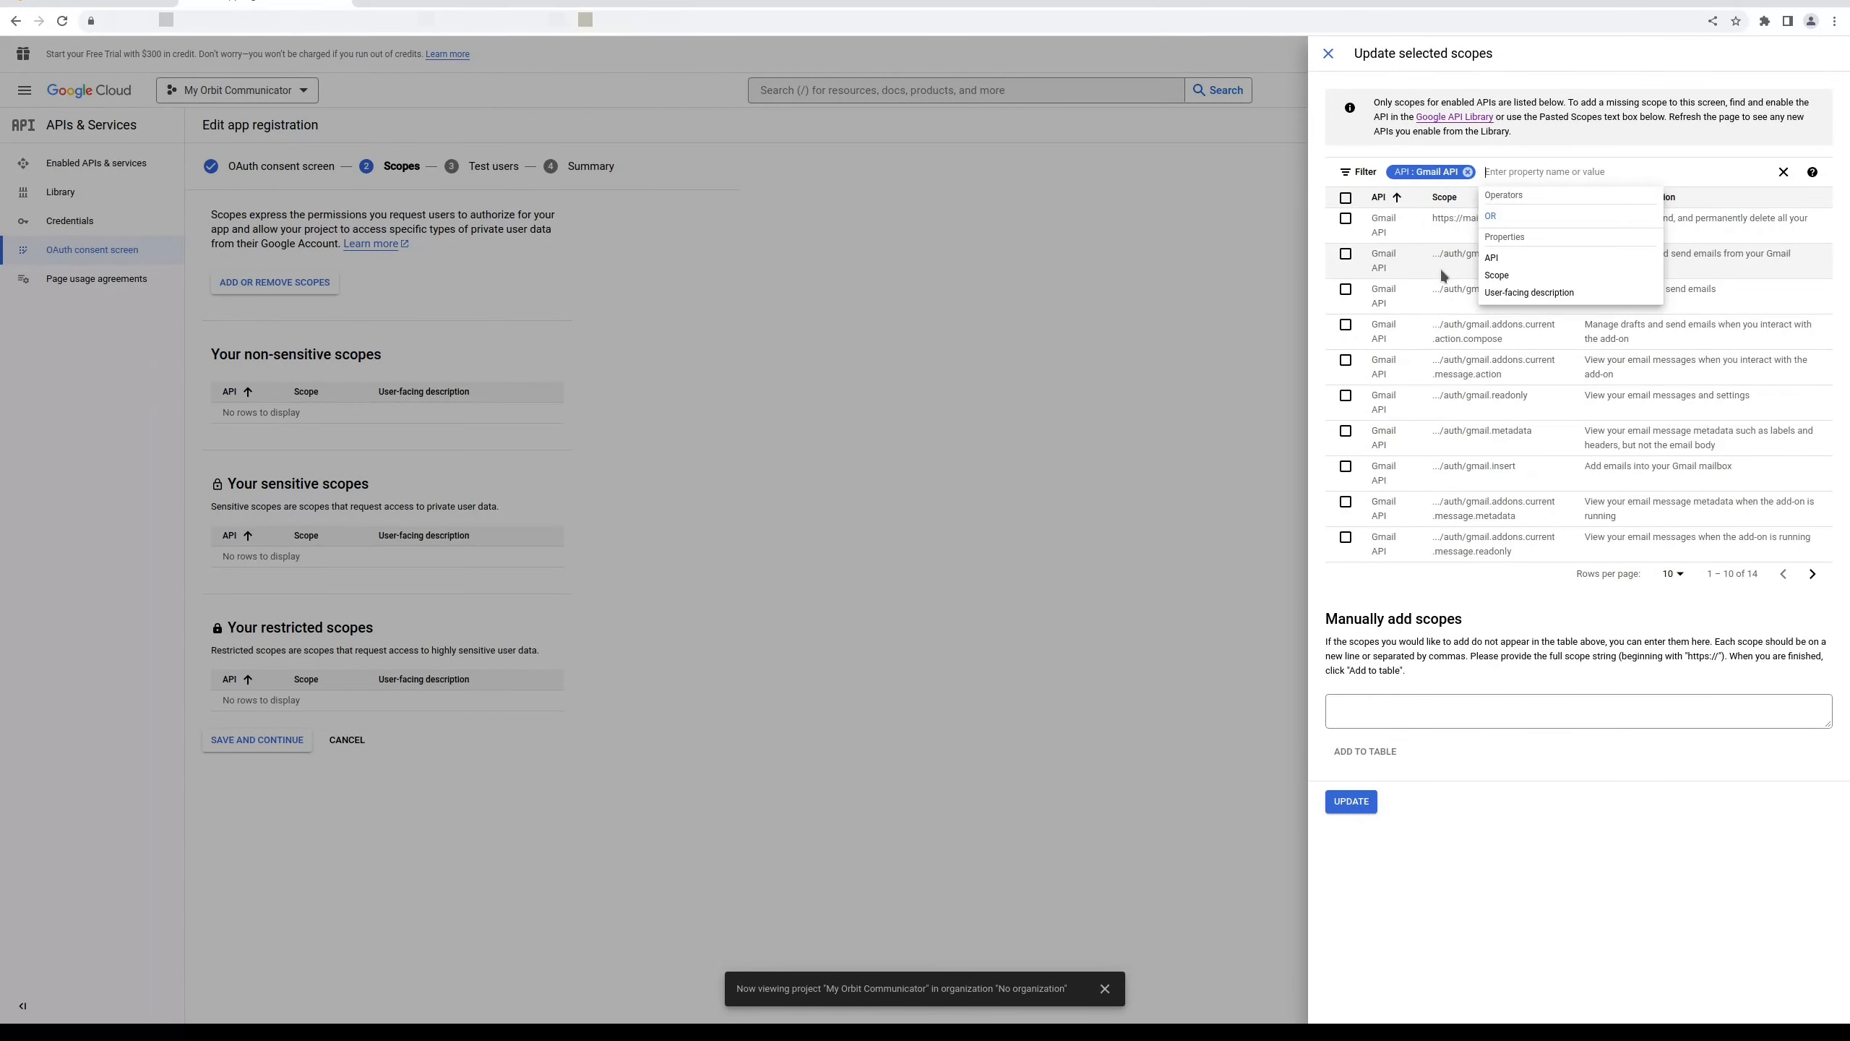
{"action": "left_click", "coordinate": [1505, 219]}
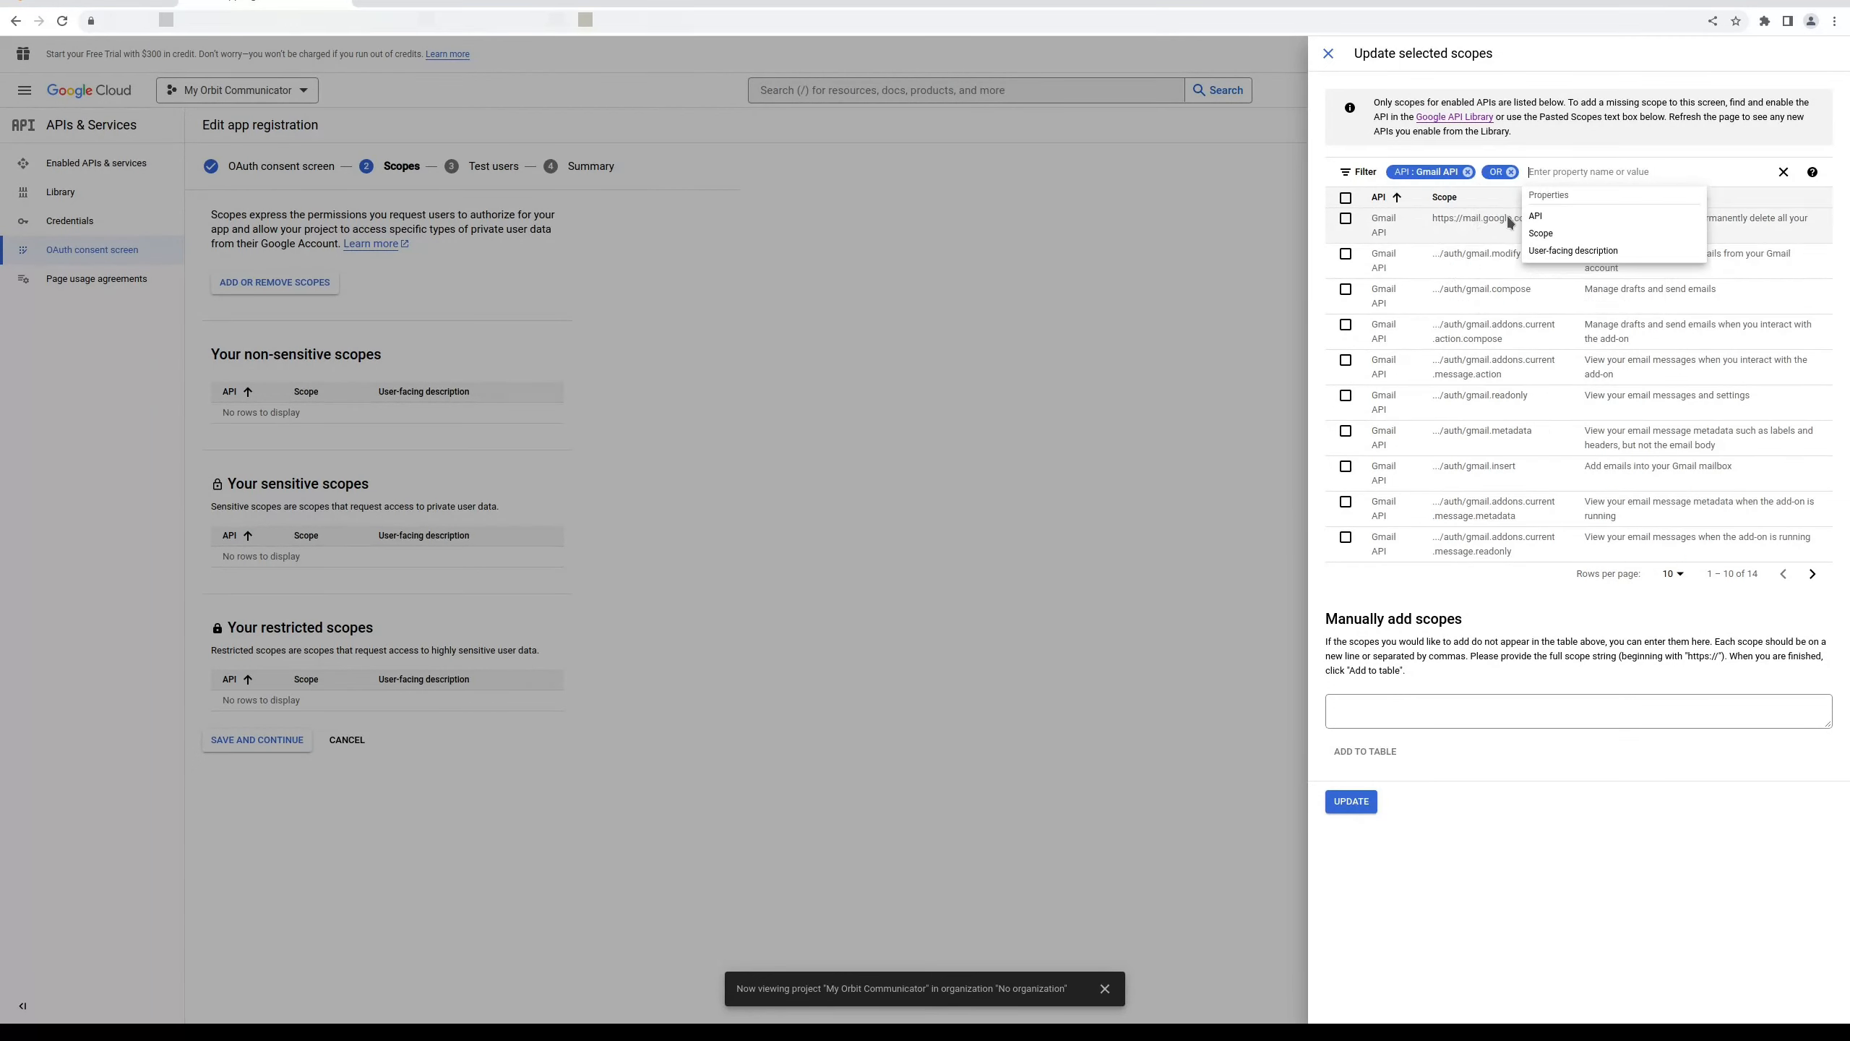
{"action": "type", "text": "API:"}
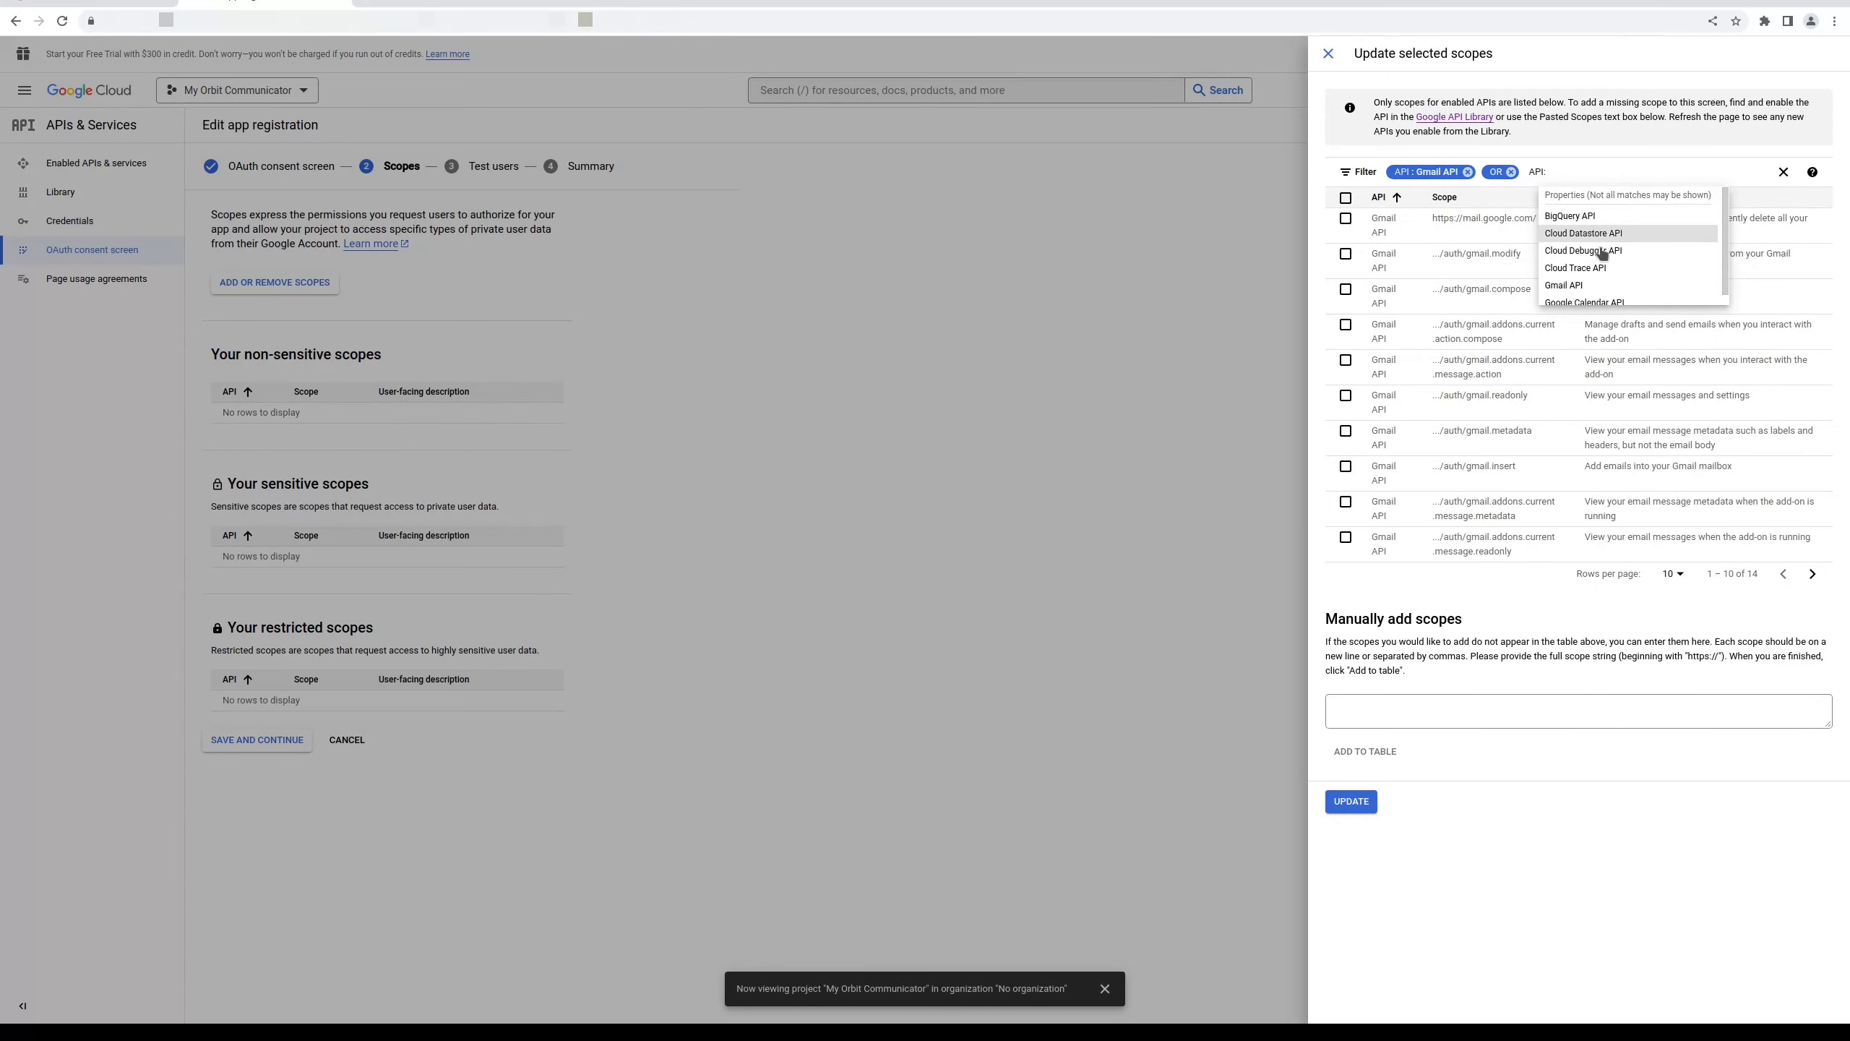
{"action": "left_click", "coordinate": [1601, 301]}
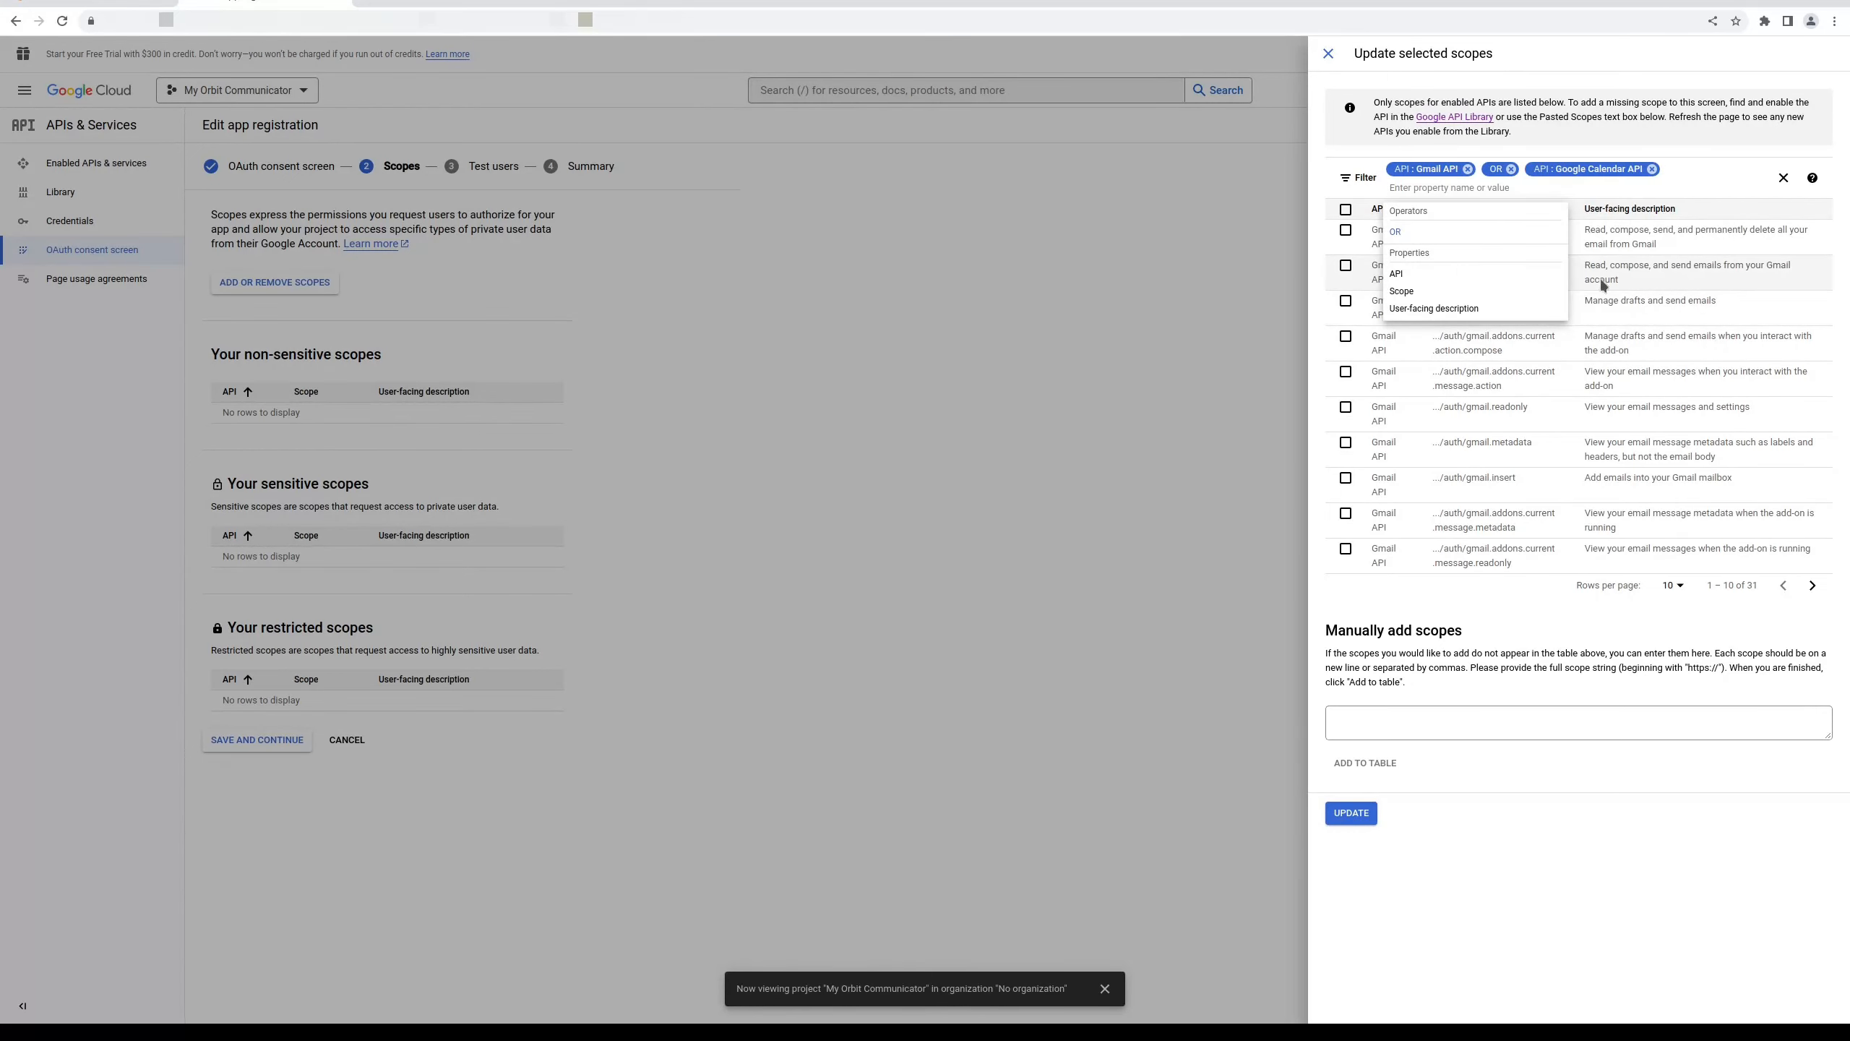
{"action": "left_click", "coordinate": [1574, 644]}
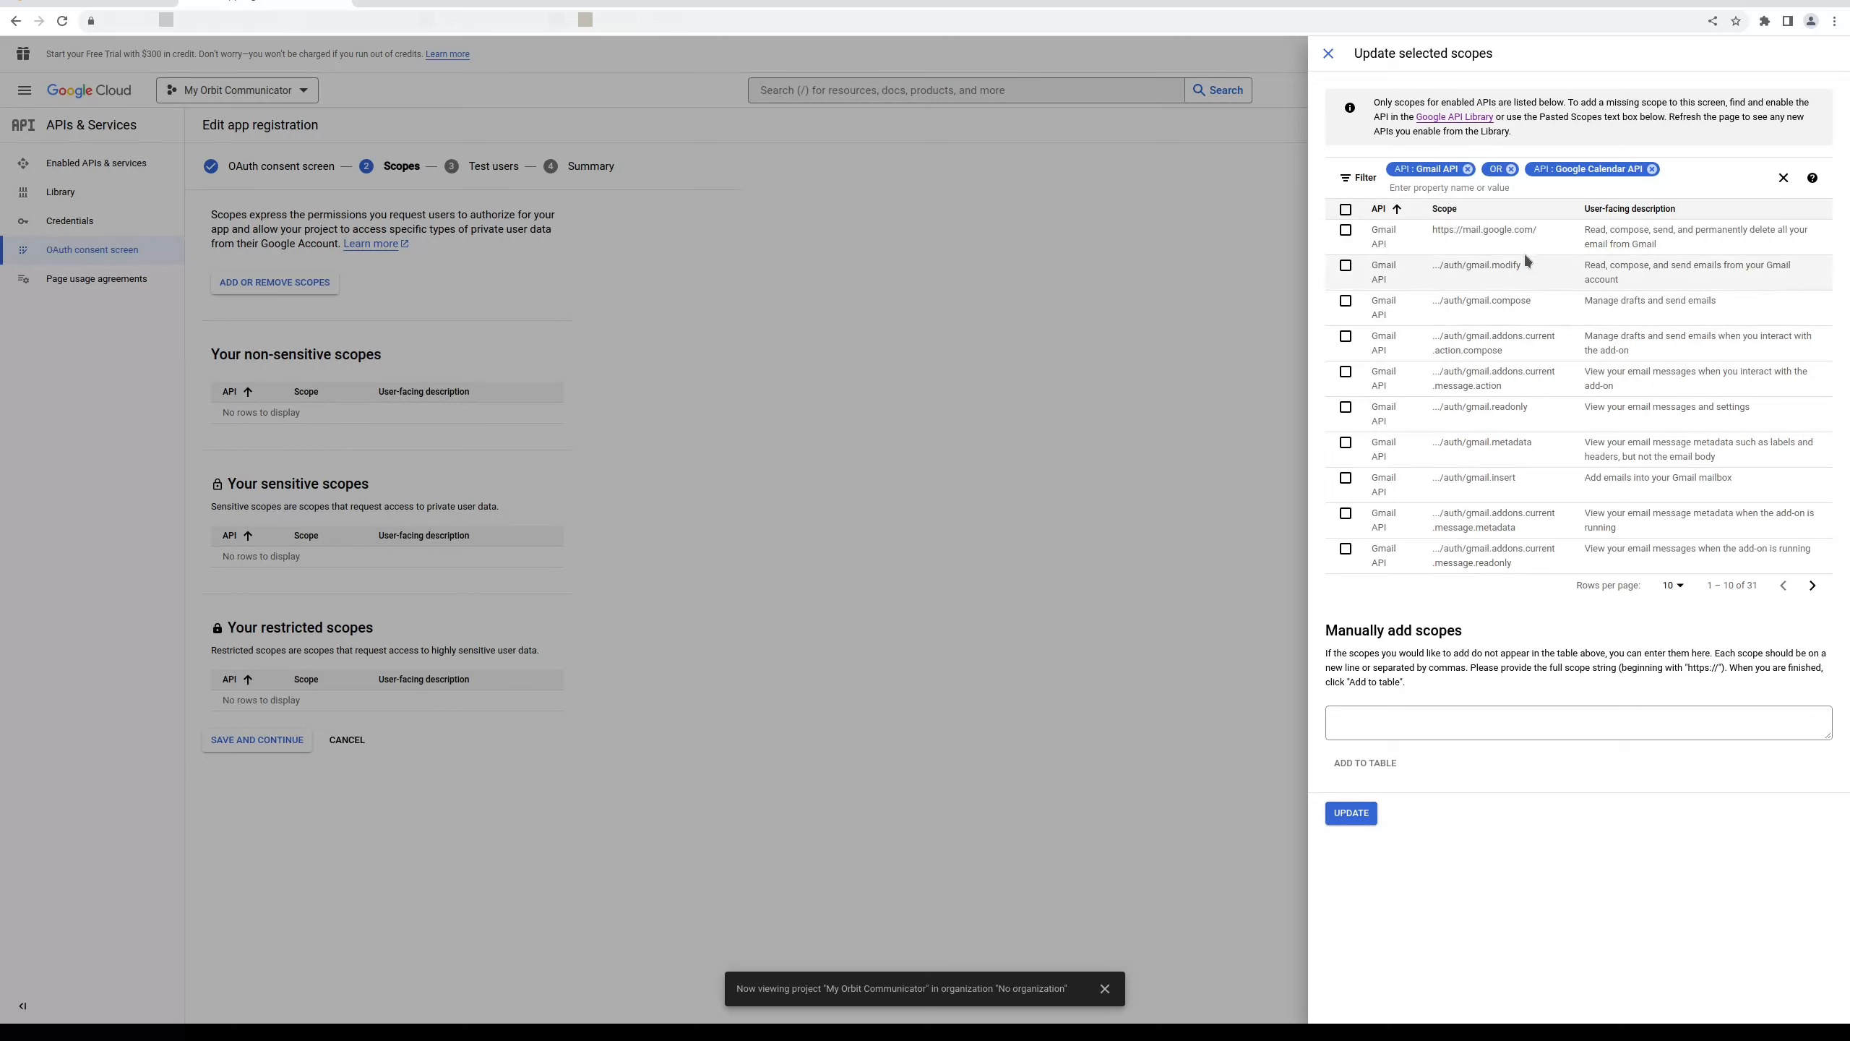
{"action": "left_click", "coordinate": [1680, 589]}
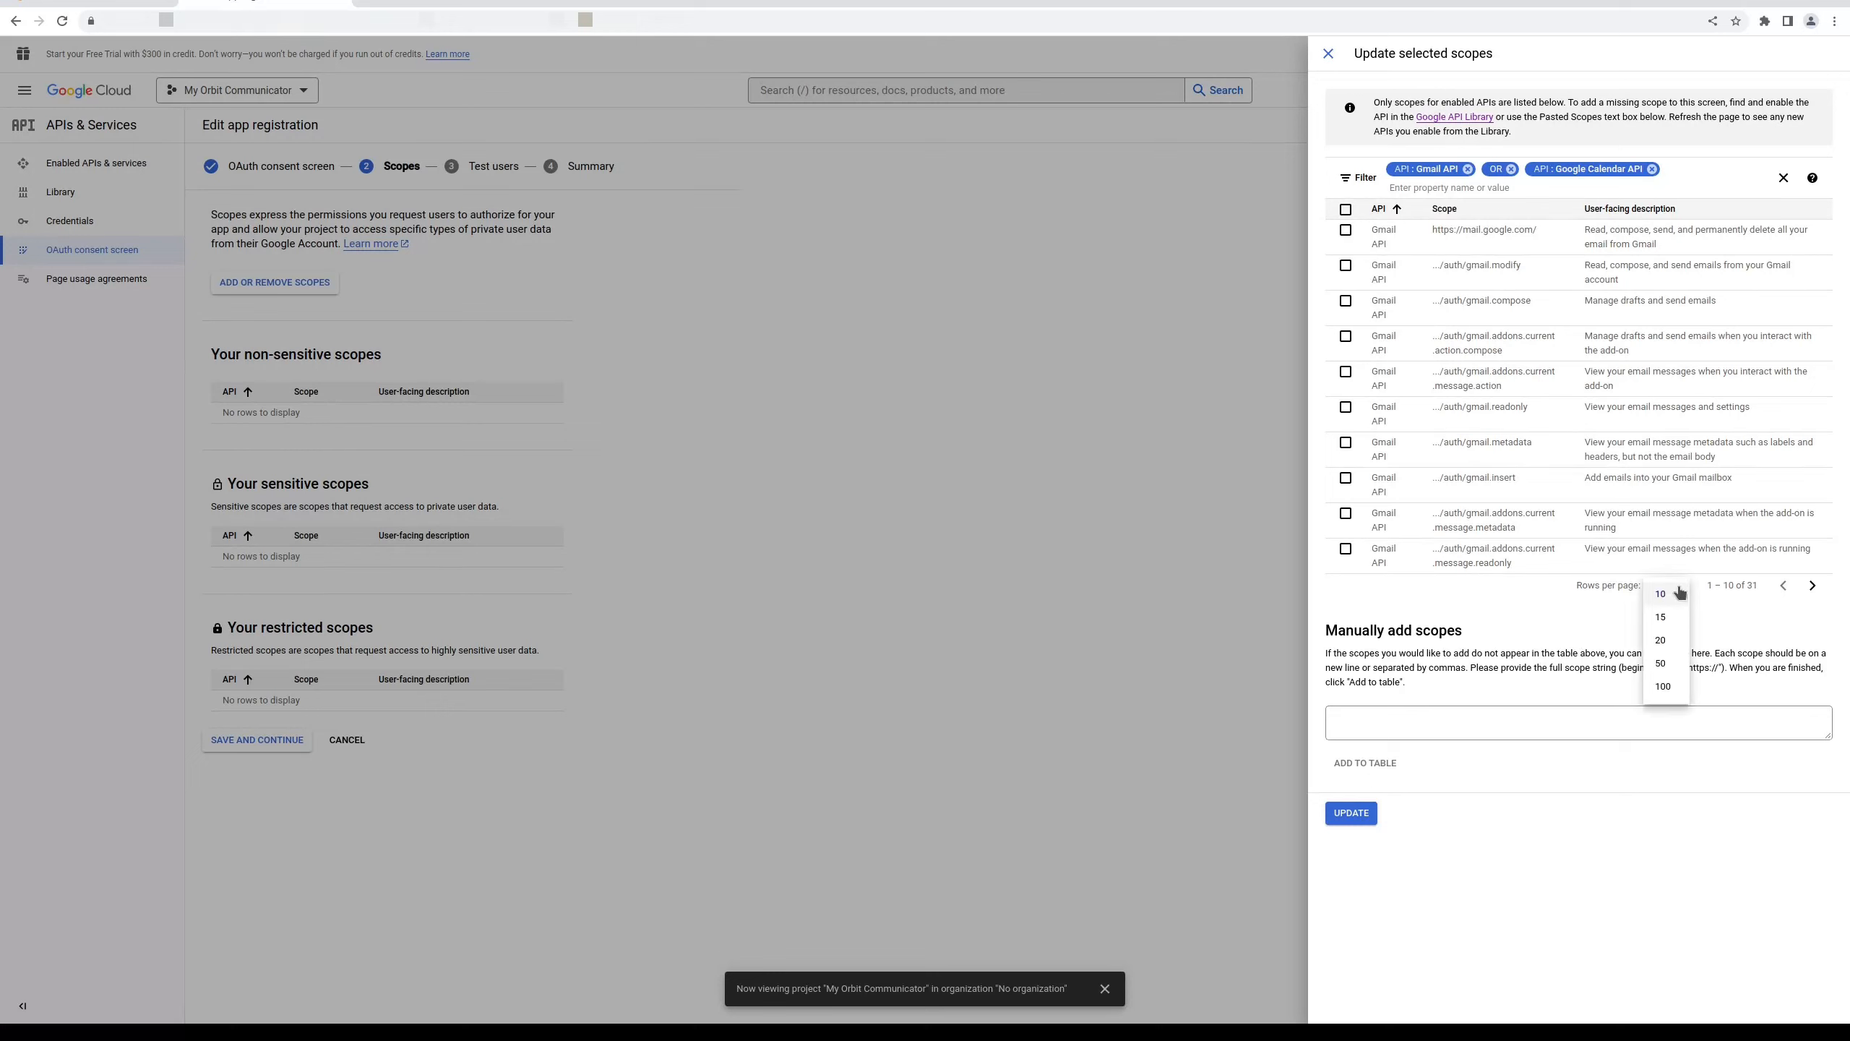
{"action": "left_click", "coordinate": [1662, 665]}
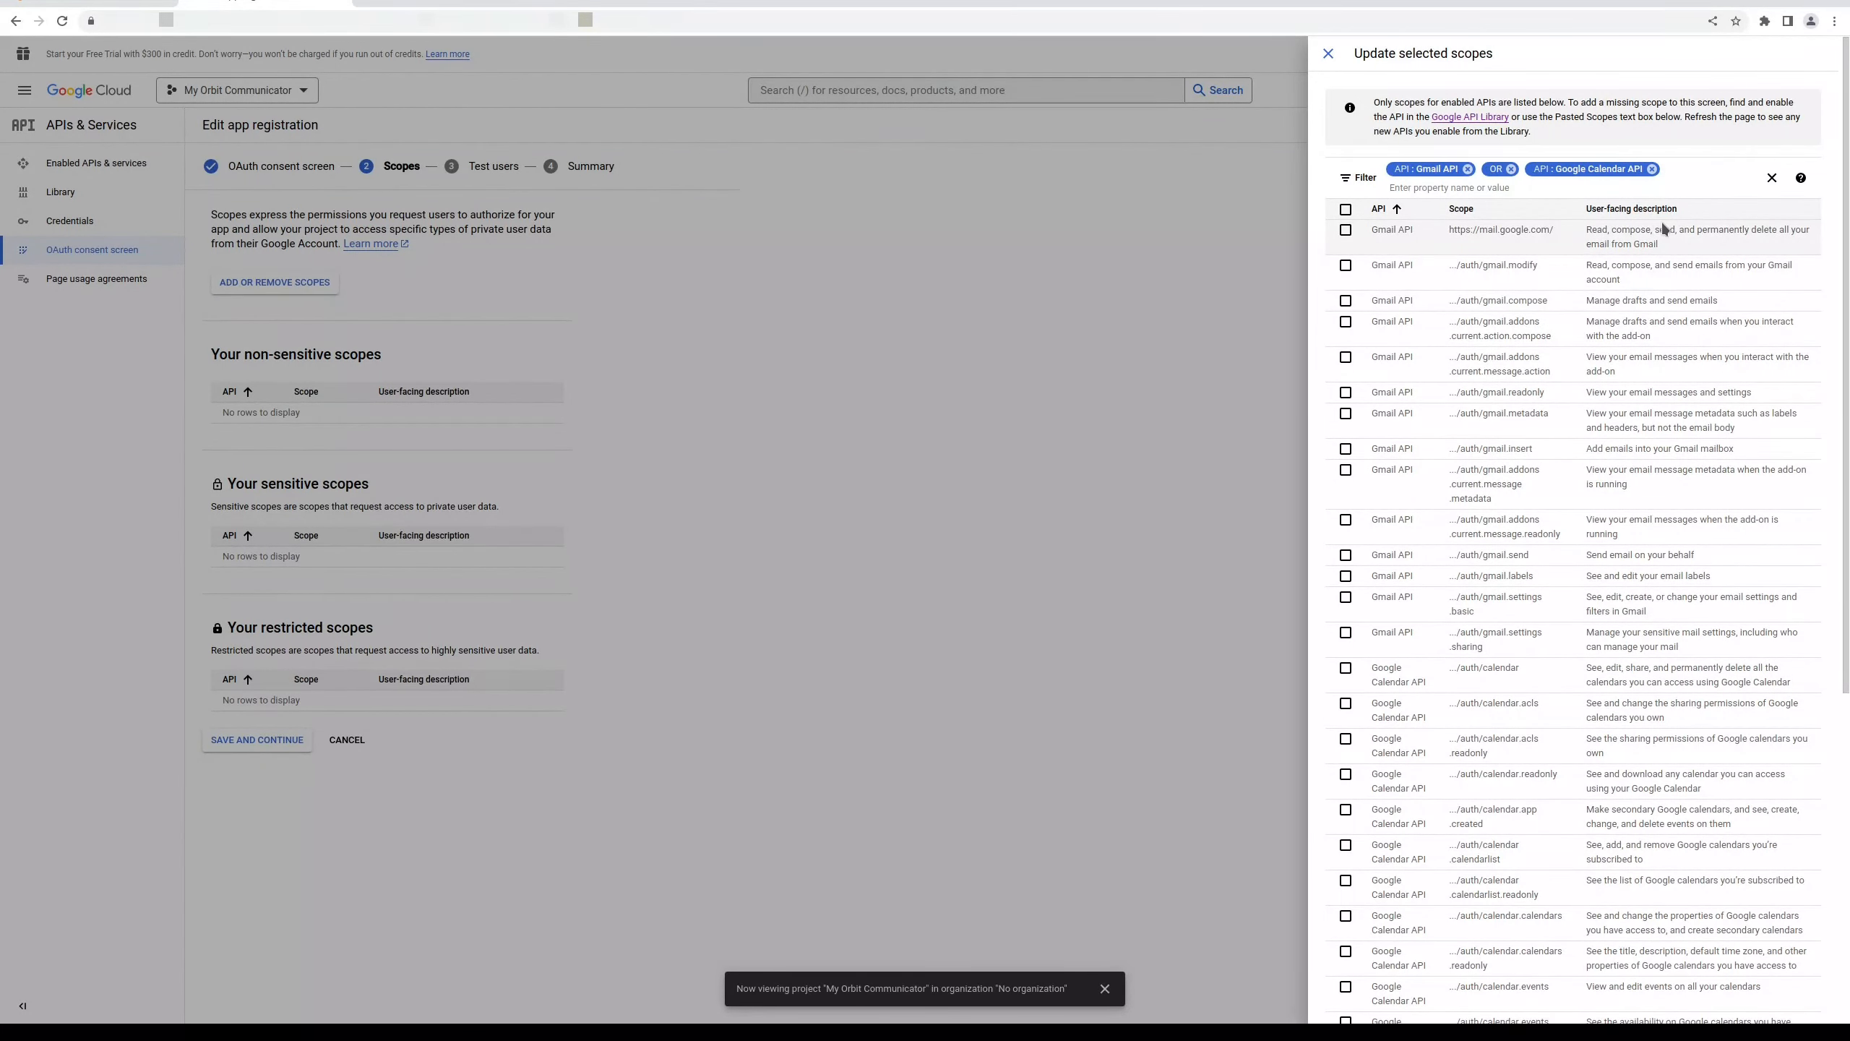
{"action": "left_click", "coordinate": [1346, 230]}
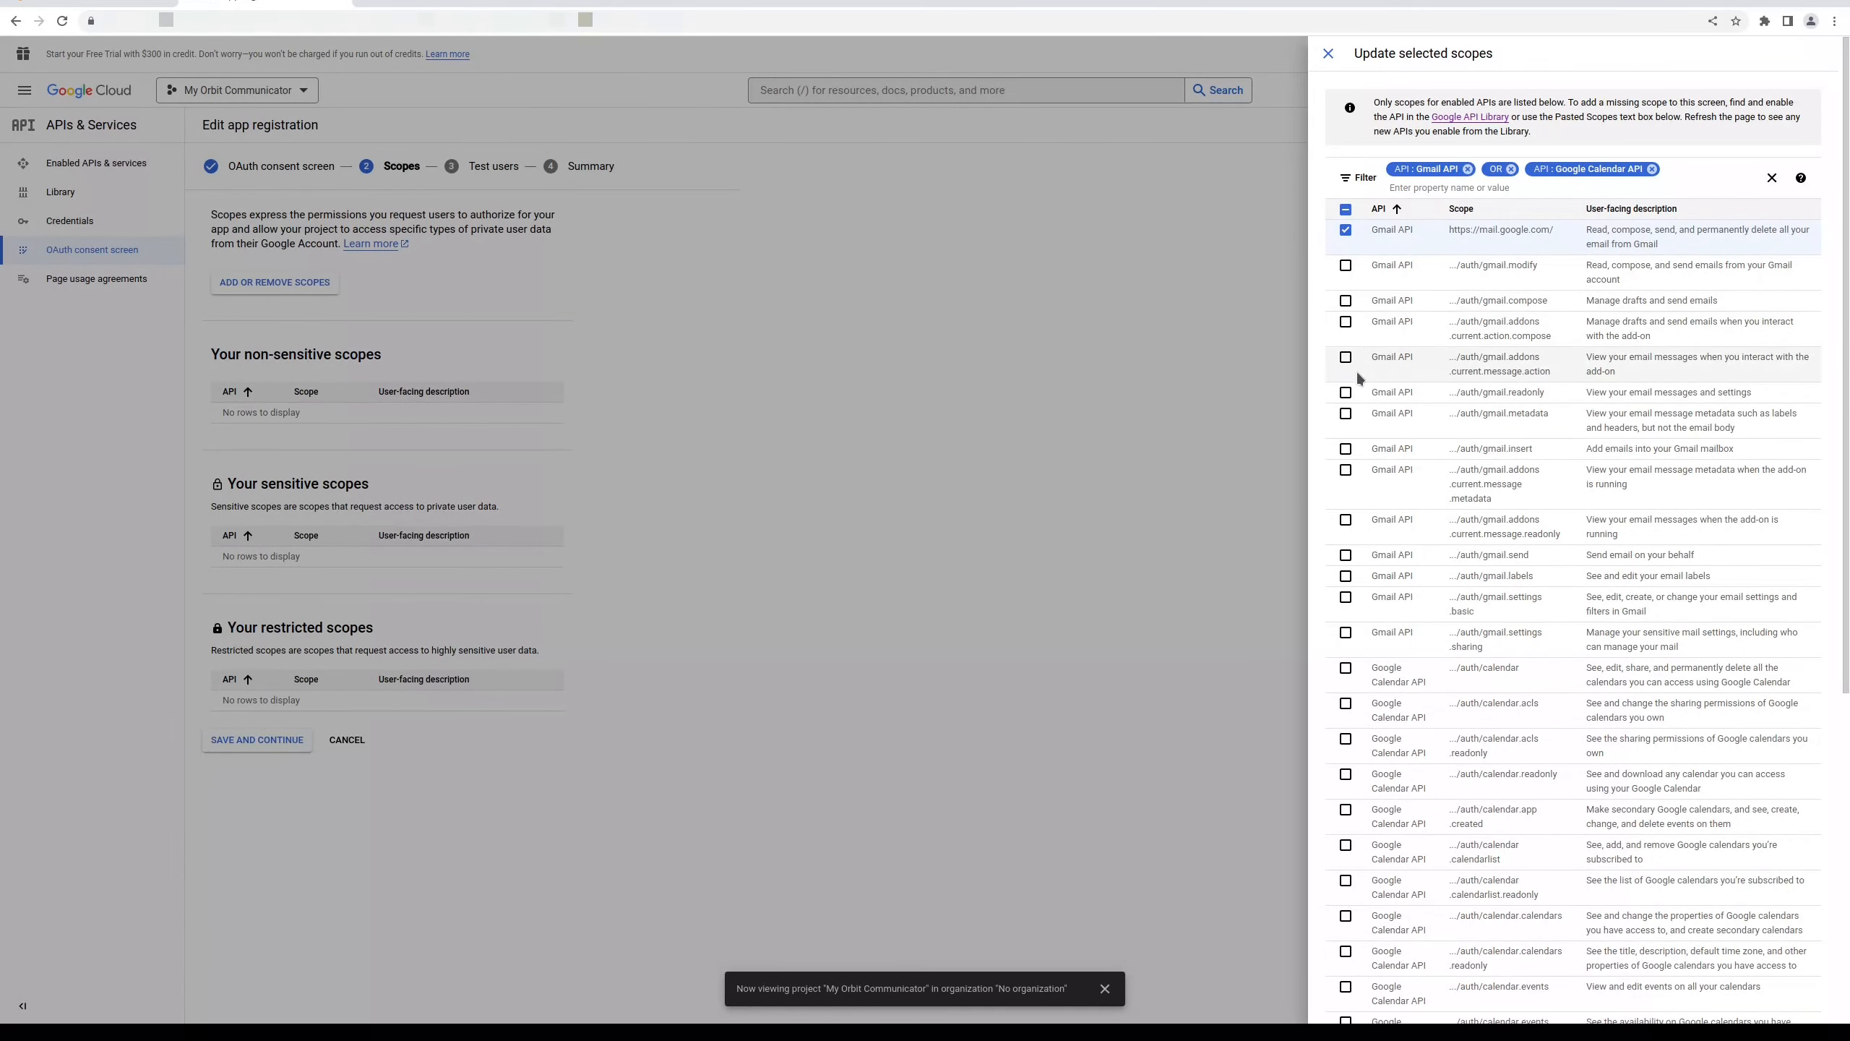
{"action": "left_click", "coordinate": [1346, 669]}
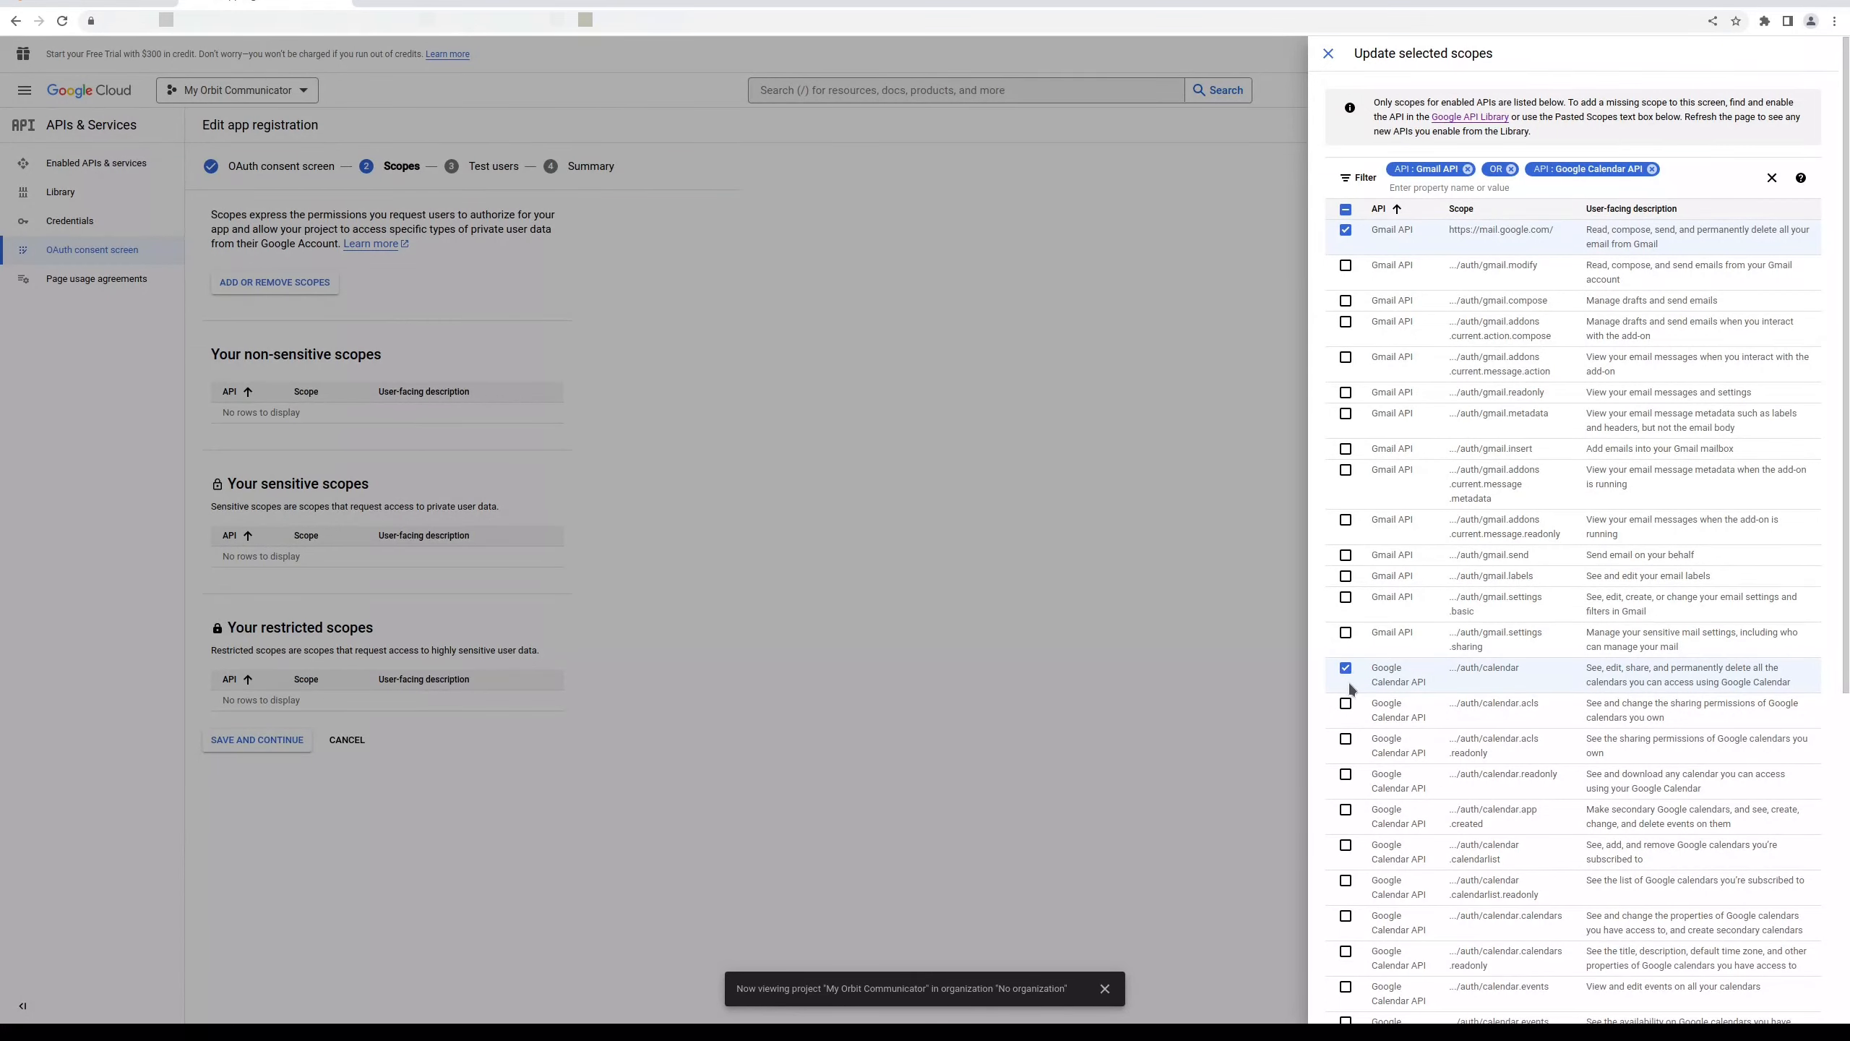
{"action": "scroll", "coordinate": [1466, 710], "scroll_direction": "down", "scroll_amount": 7}
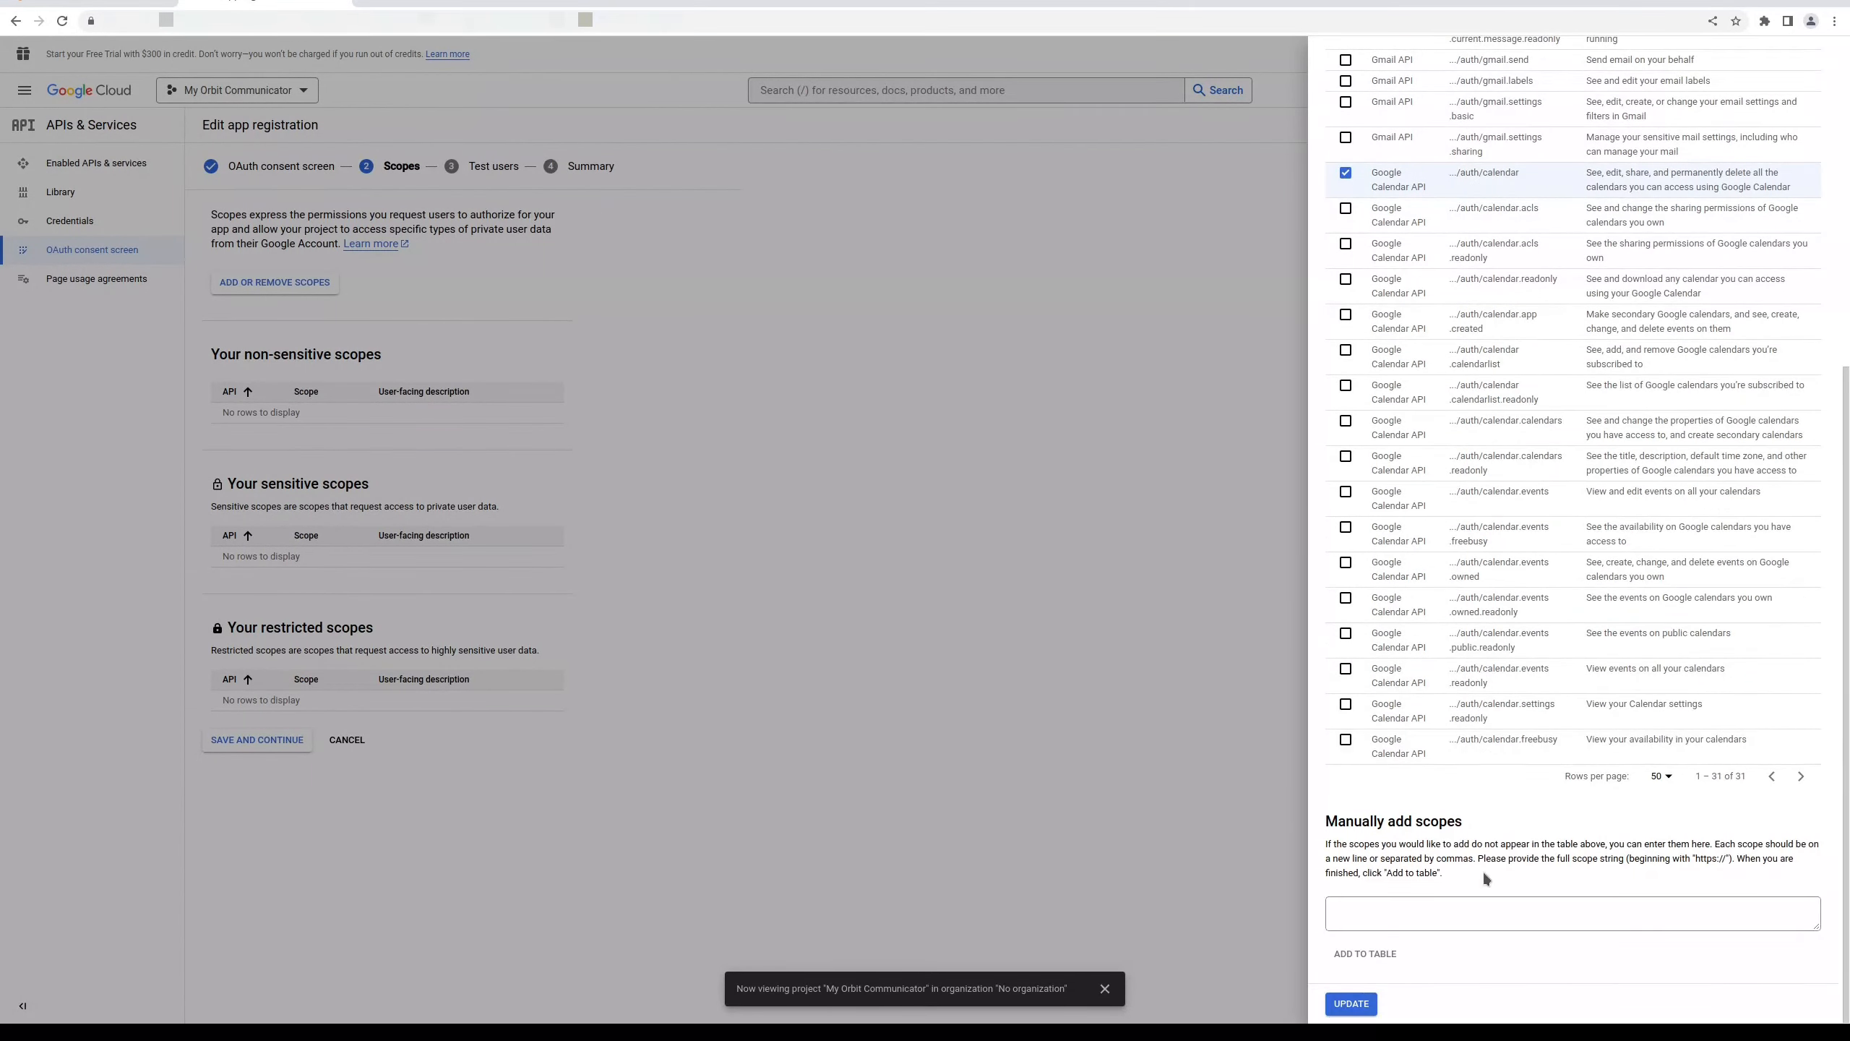
{"action": "left_click", "coordinate": [1352, 1004]}
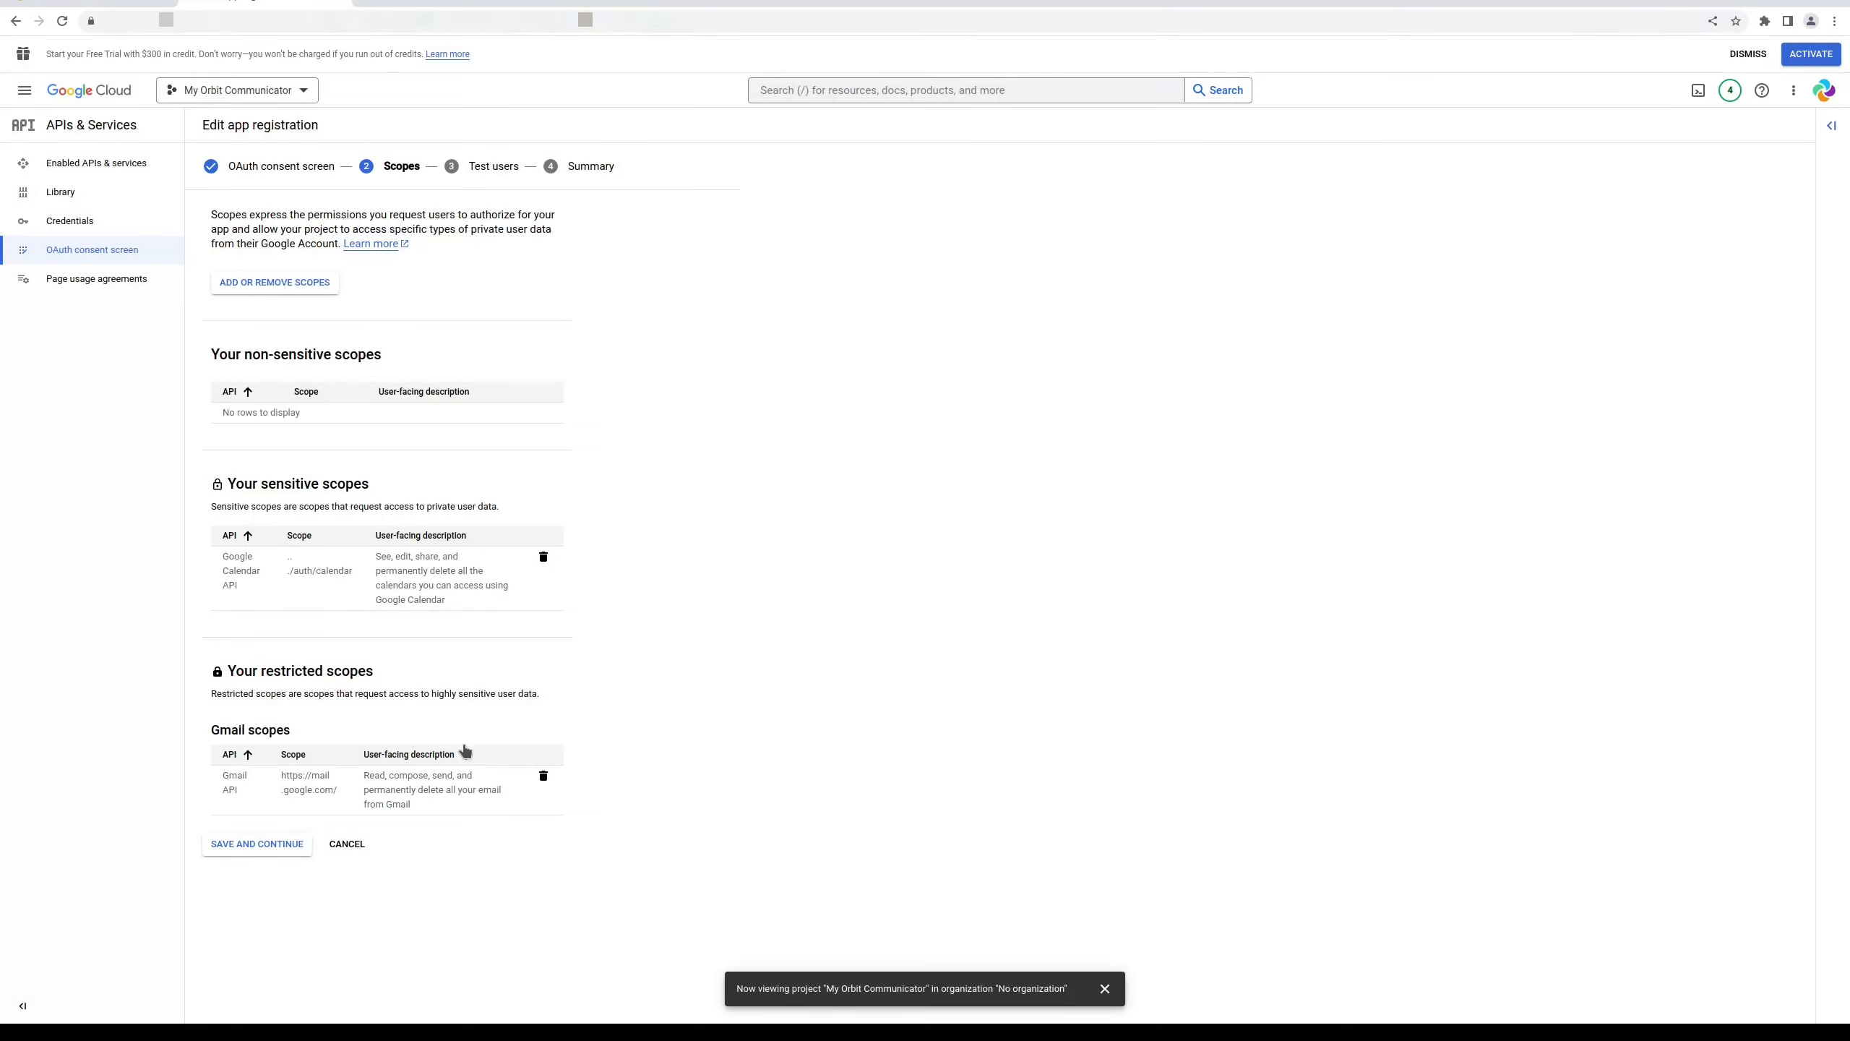
{"action": "left_click", "coordinate": [257, 845]}
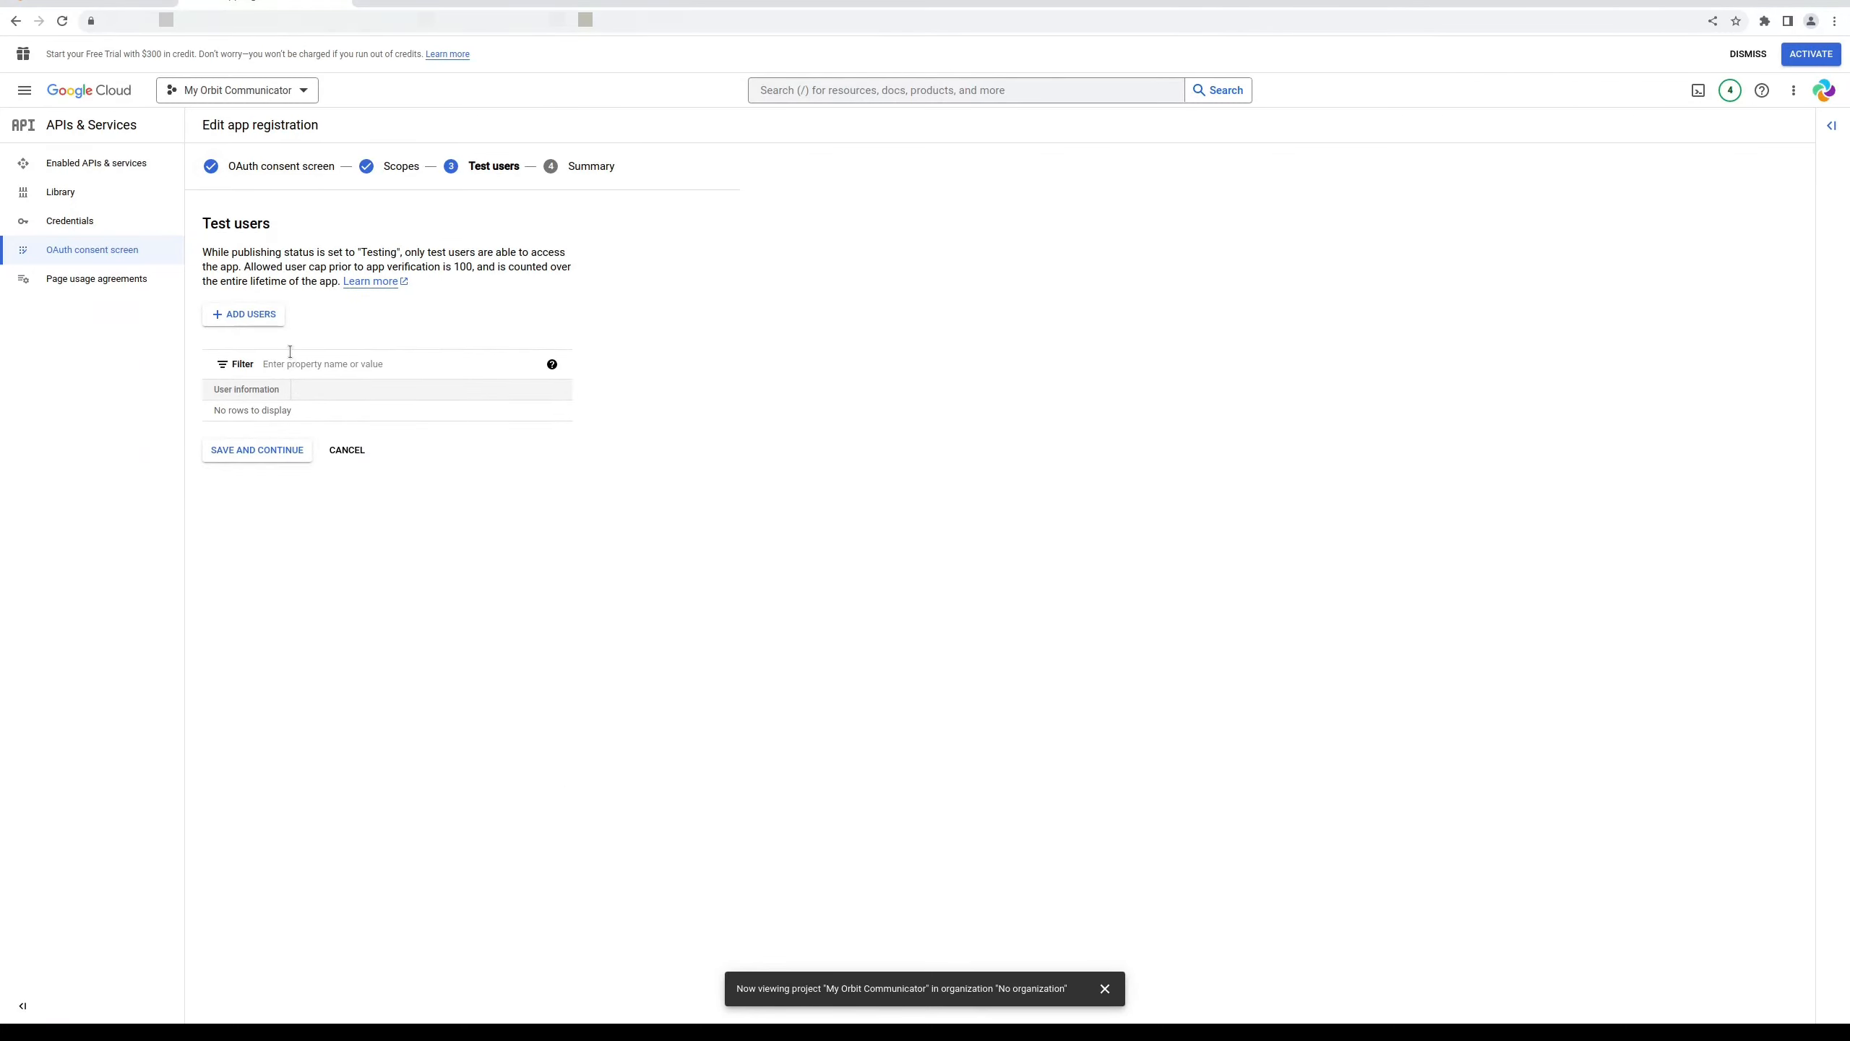
Paste in the test user's Gmail address, add it, and continue to the Summary
{"action": "left_click", "coordinate": [257, 319]}
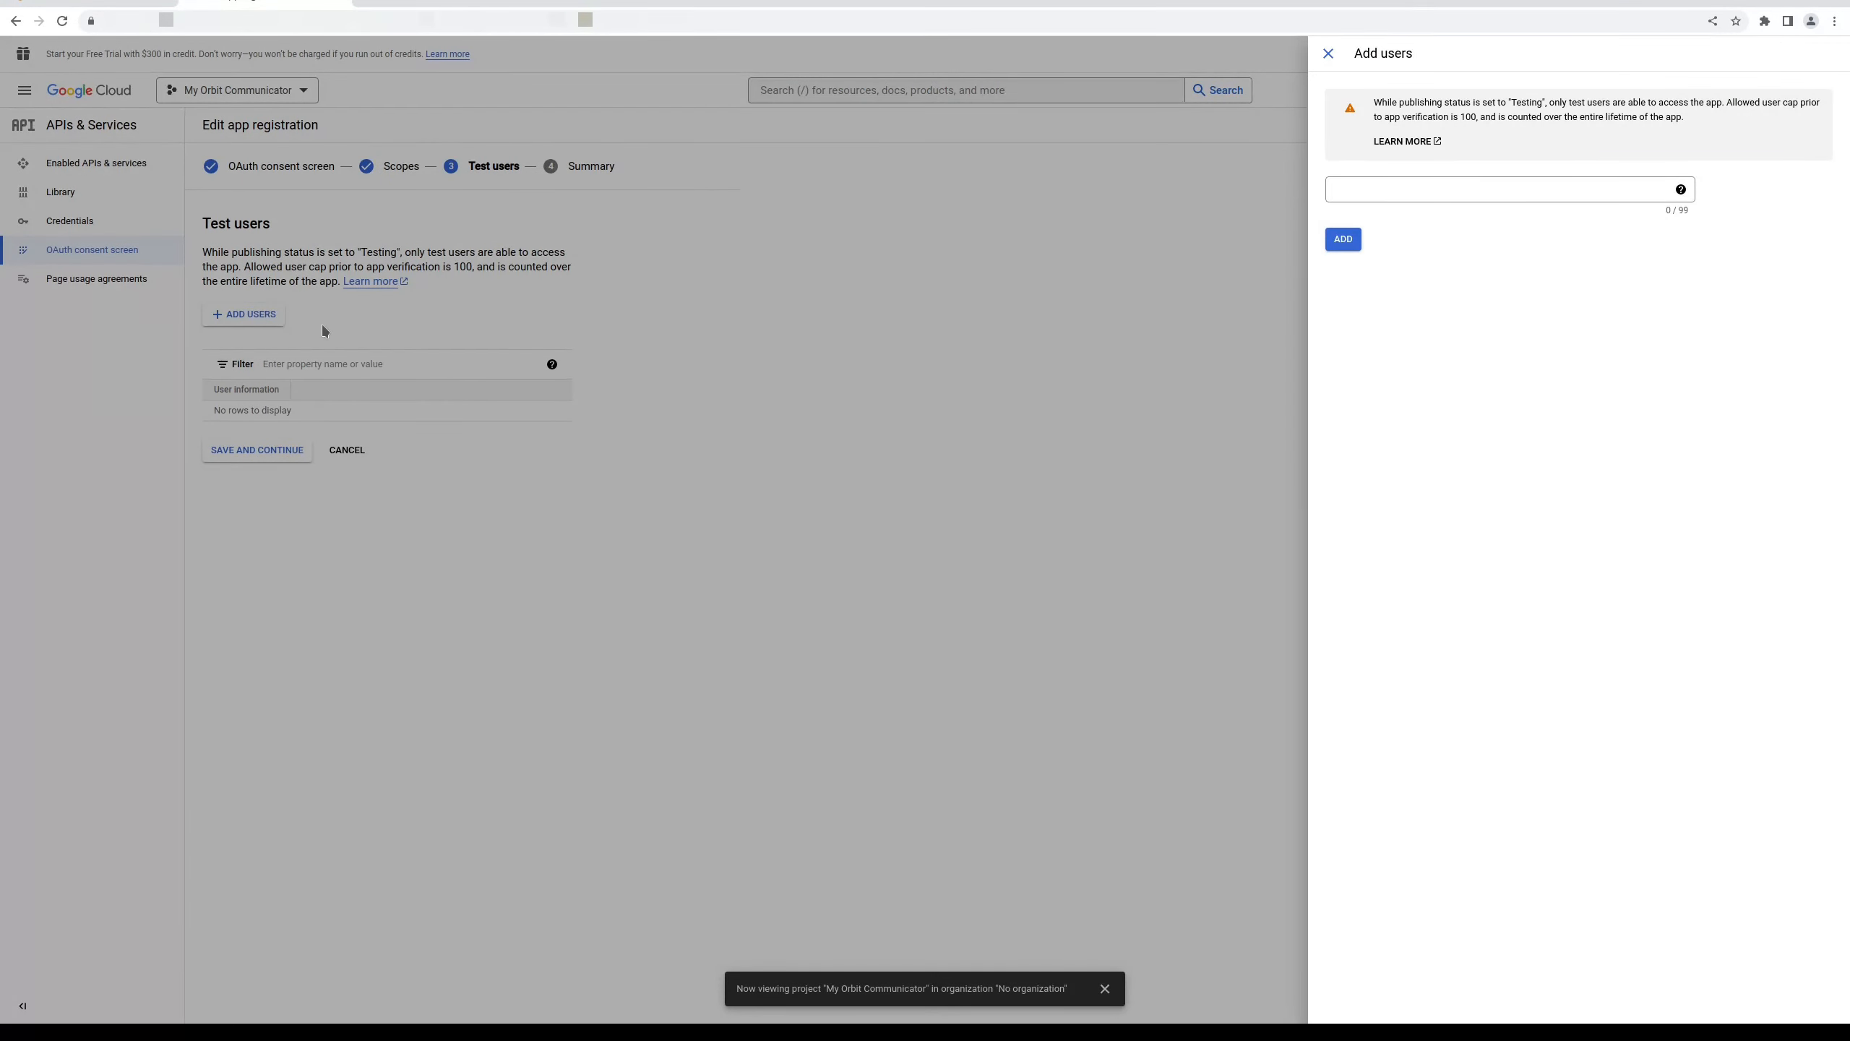
{"action": "right_click", "coordinate": [1400, 186]}
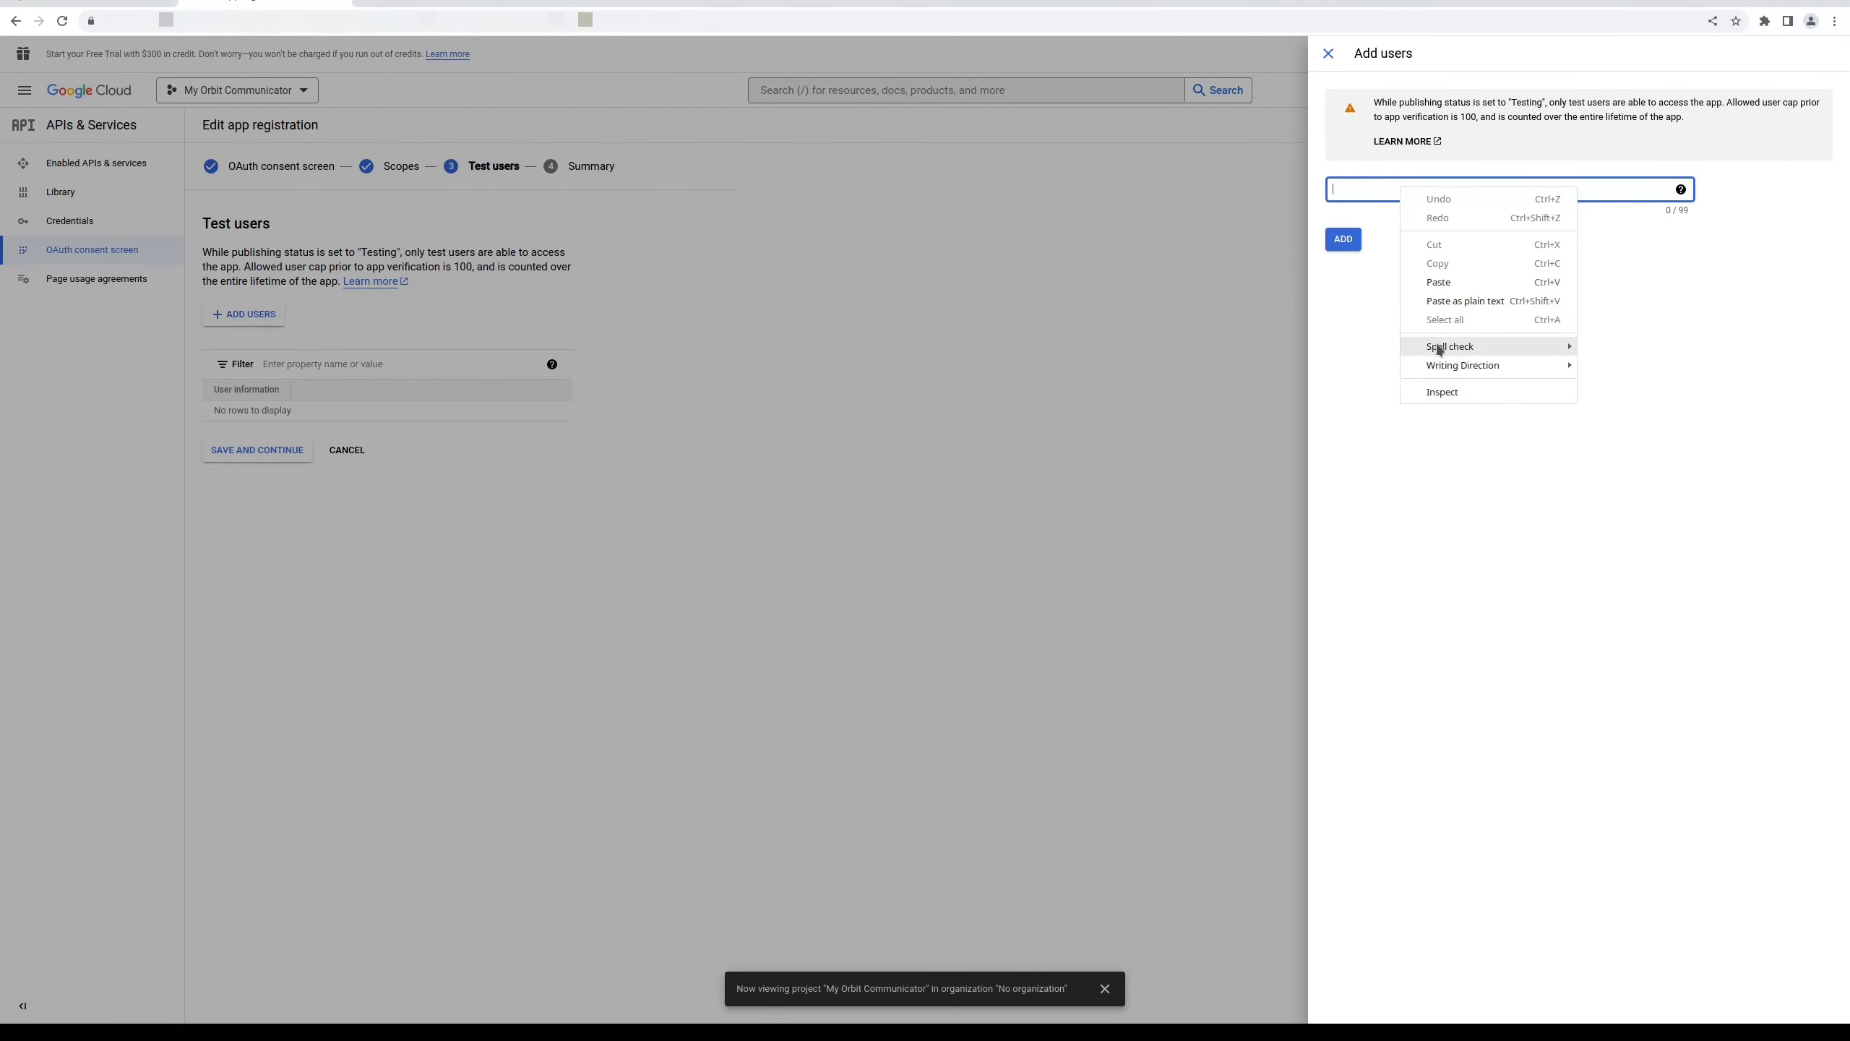
{"action": "left_click", "coordinate": [1449, 284]}
{"action": "key", "text": "Tab"}
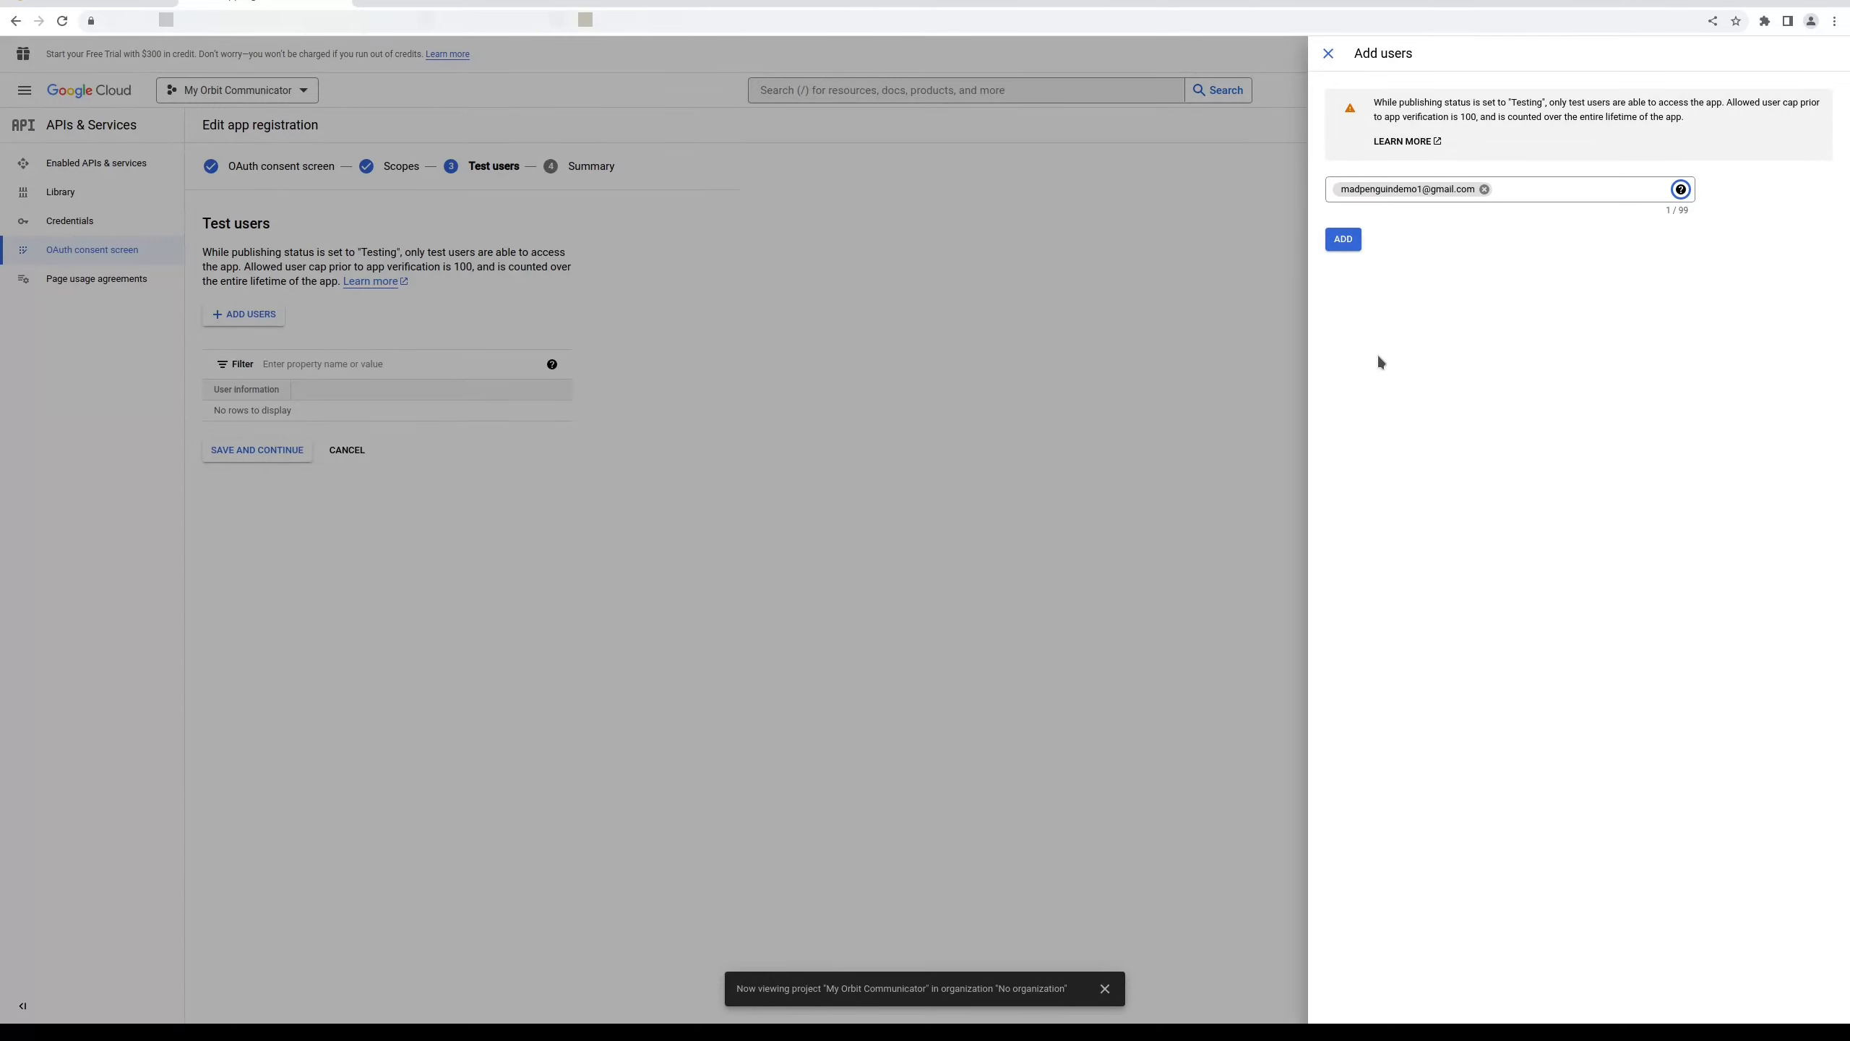
{"action": "left_click", "coordinate": [1340, 241]}
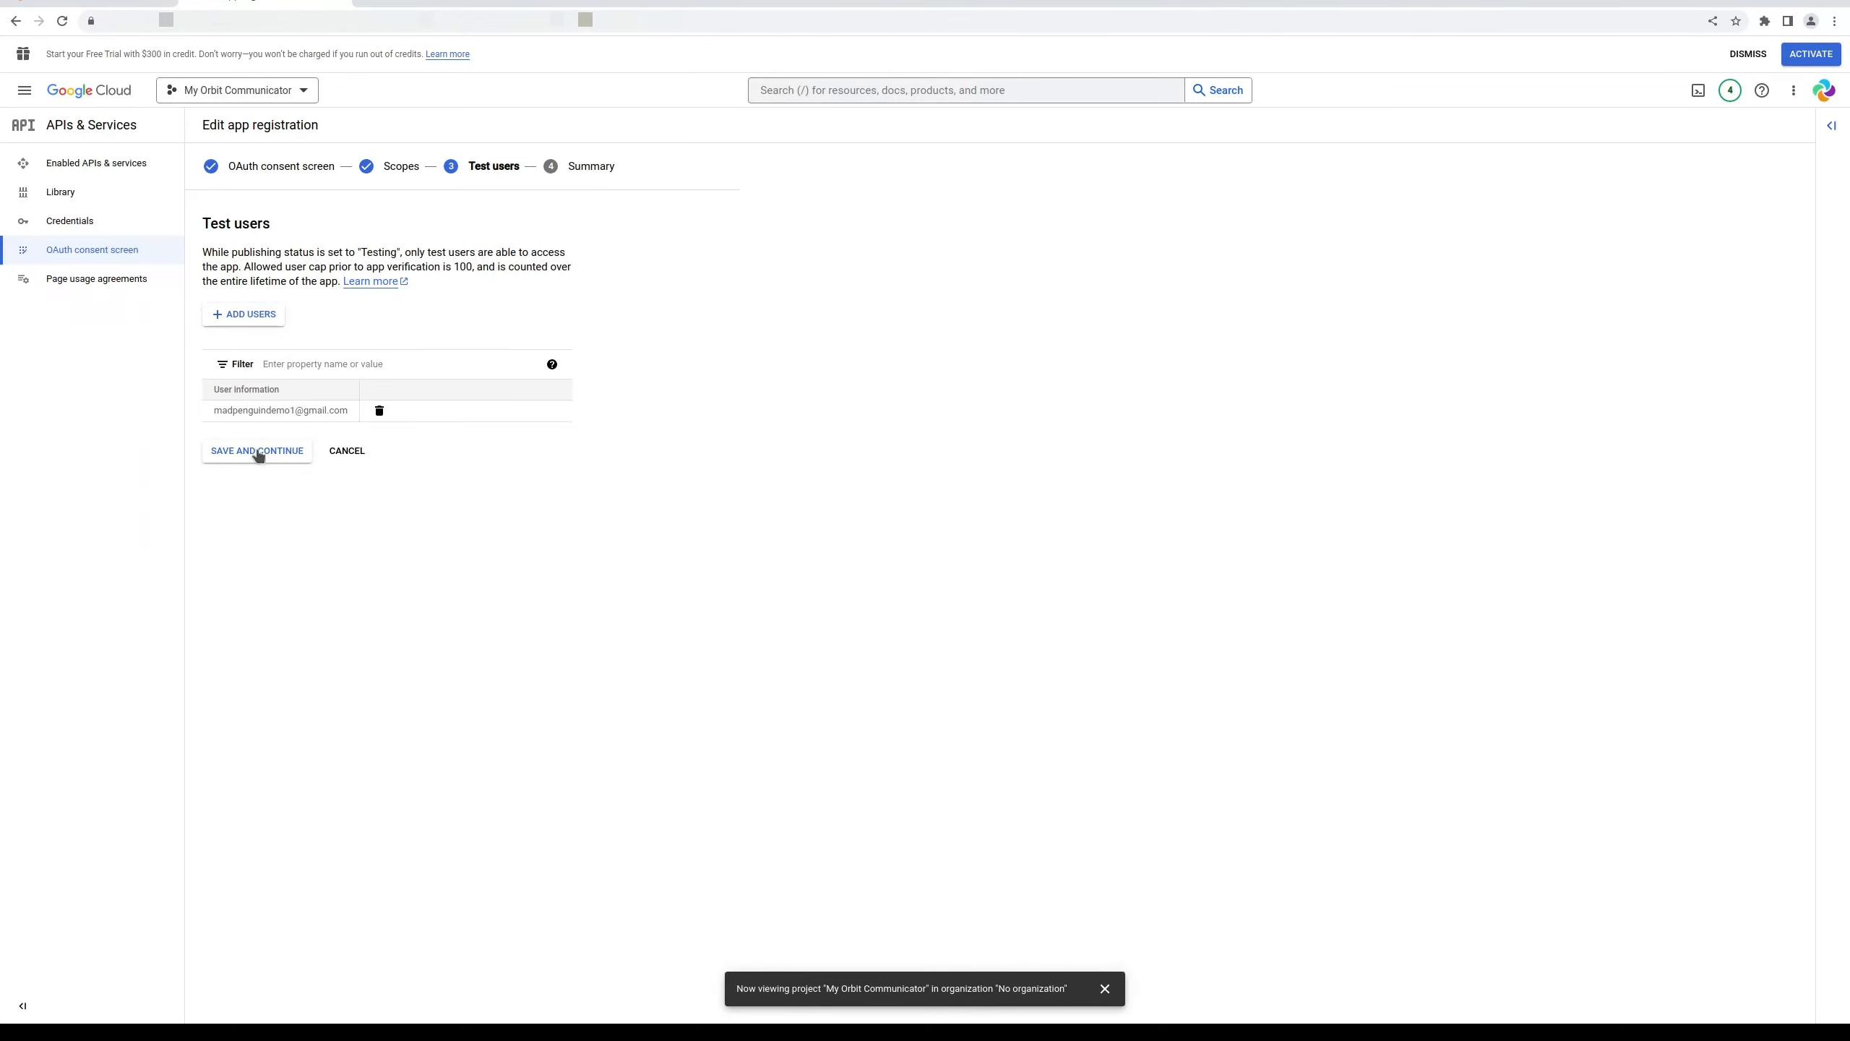
{"action": "left_click", "coordinate": [258, 452]}
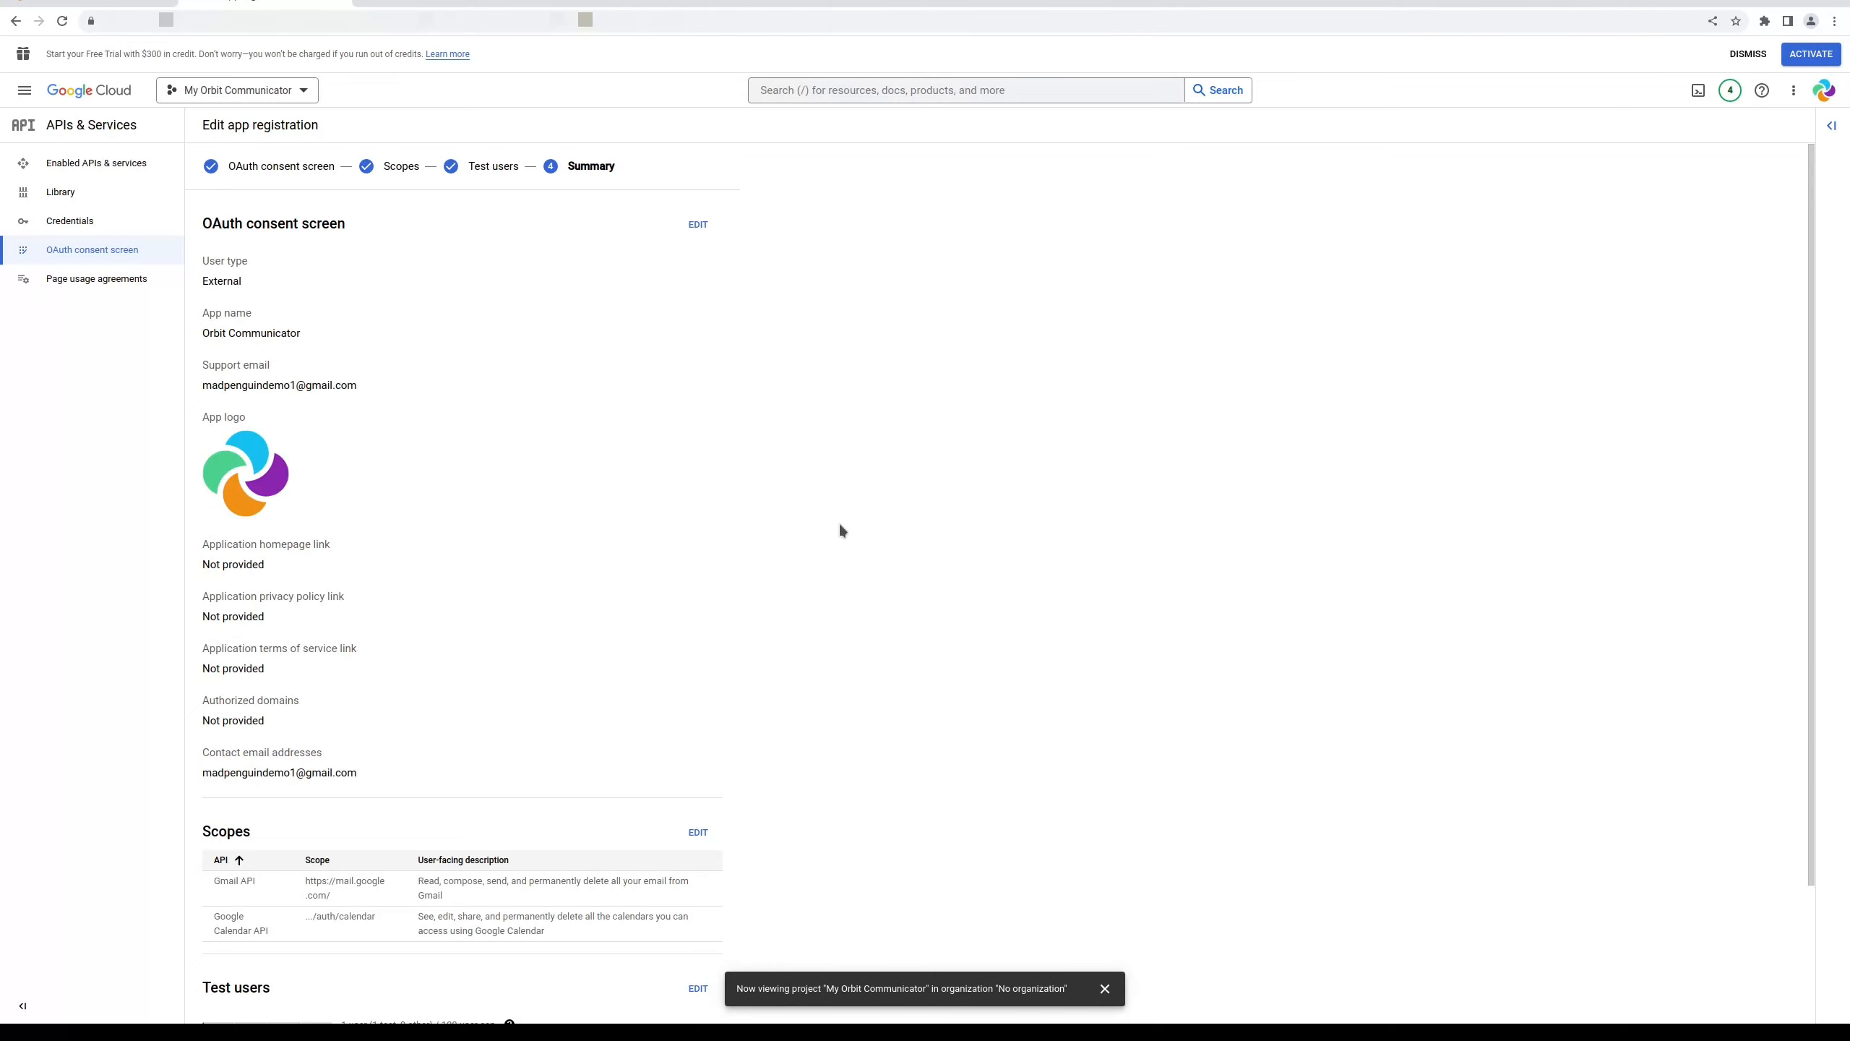
Review the finished app registration Summary, then go to the project's still-empty Credentials page
{"action": "scroll", "coordinate": [841, 526], "scroll_direction": "down", "scroll_amount": 2}
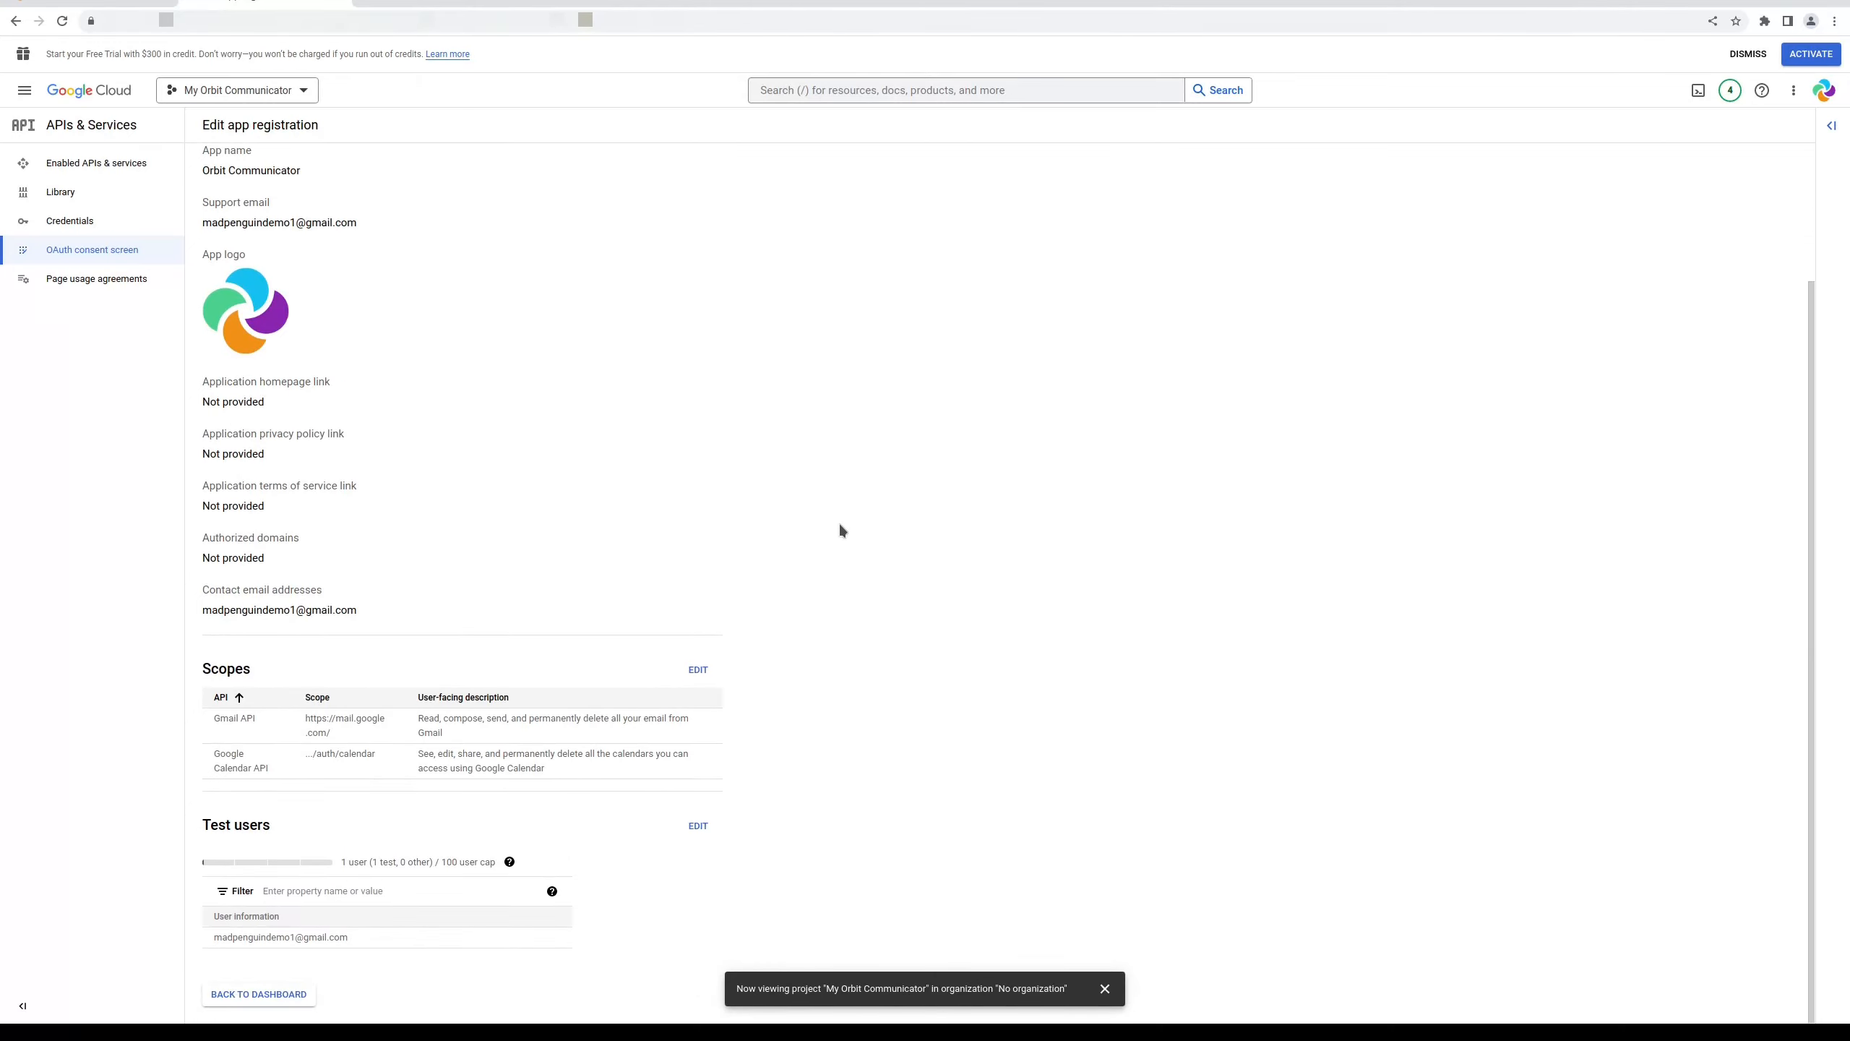
{"action": "scroll", "coordinate": [840, 525], "scroll_direction": "up", "scroll_amount": 2}
{"action": "scroll", "coordinate": [840, 525], "scroll_direction": "down", "scroll_amount": 2}
{"action": "scroll", "coordinate": [840, 525], "scroll_direction": "up", "scroll_amount": 2}
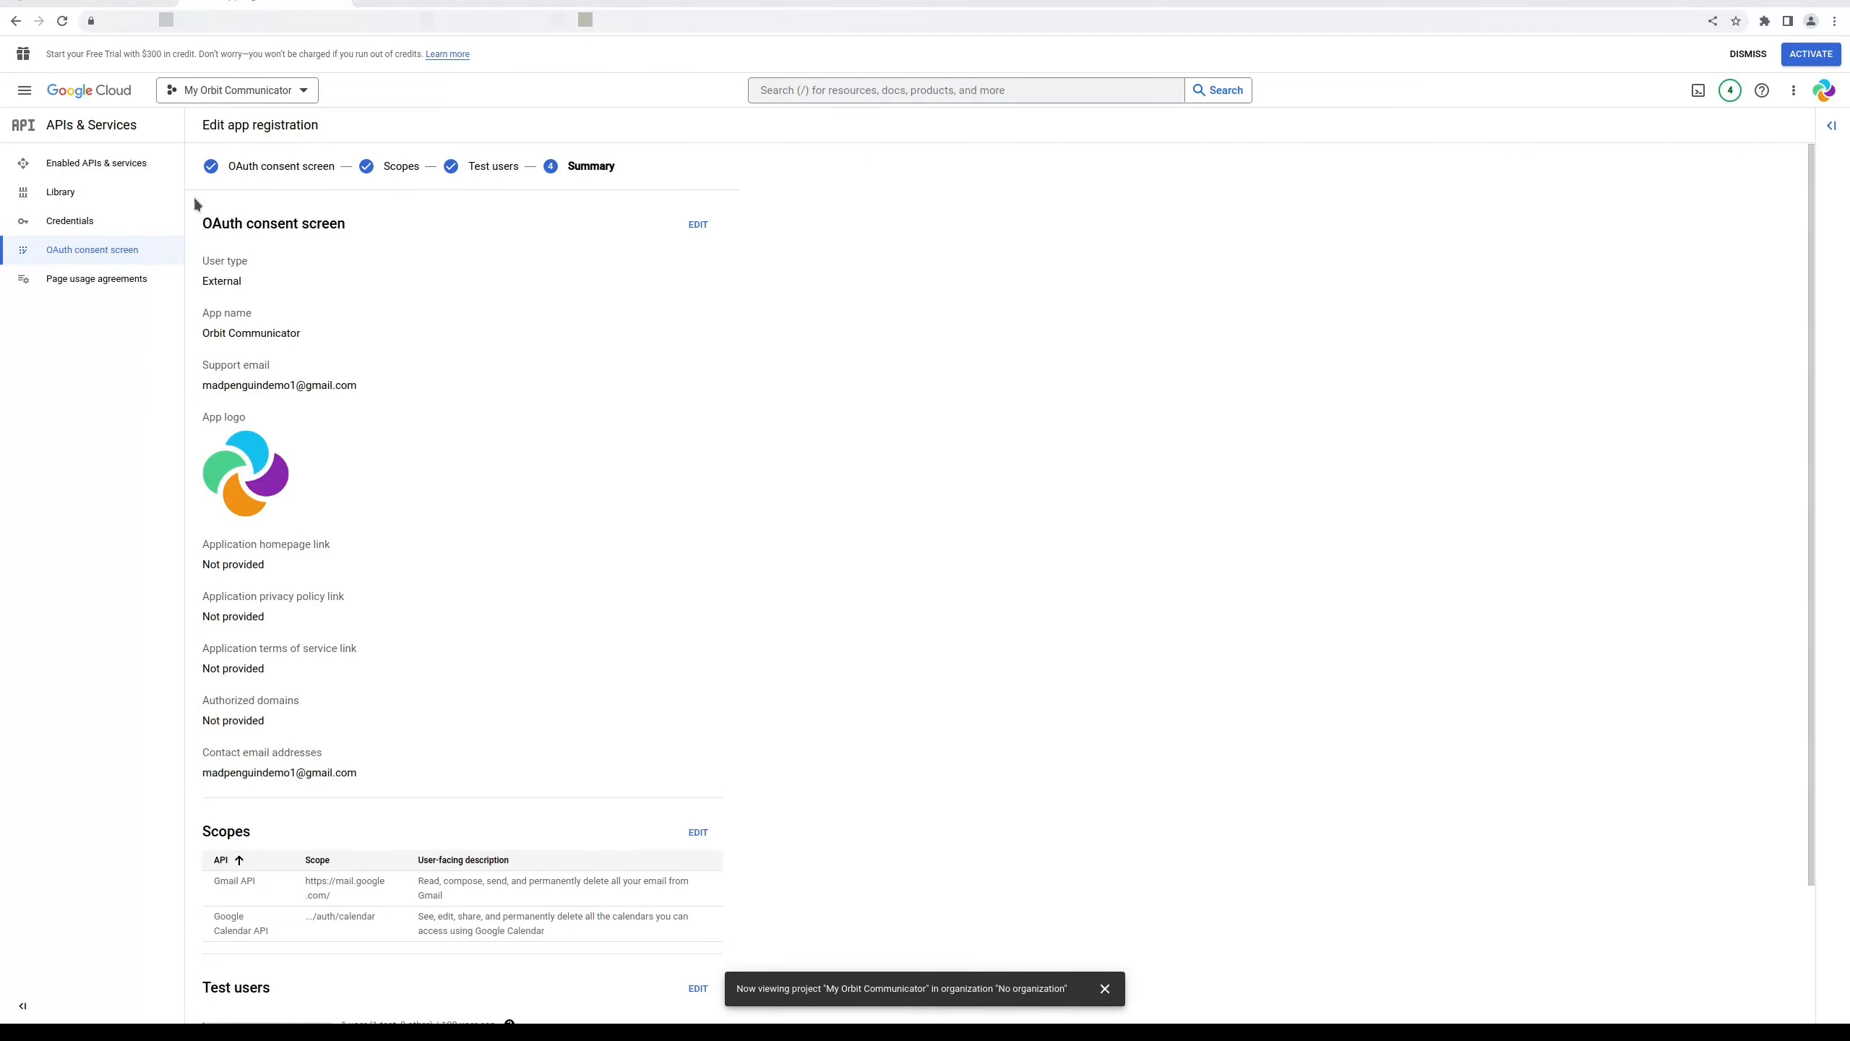
{"action": "left_click", "coordinate": [78, 222]}
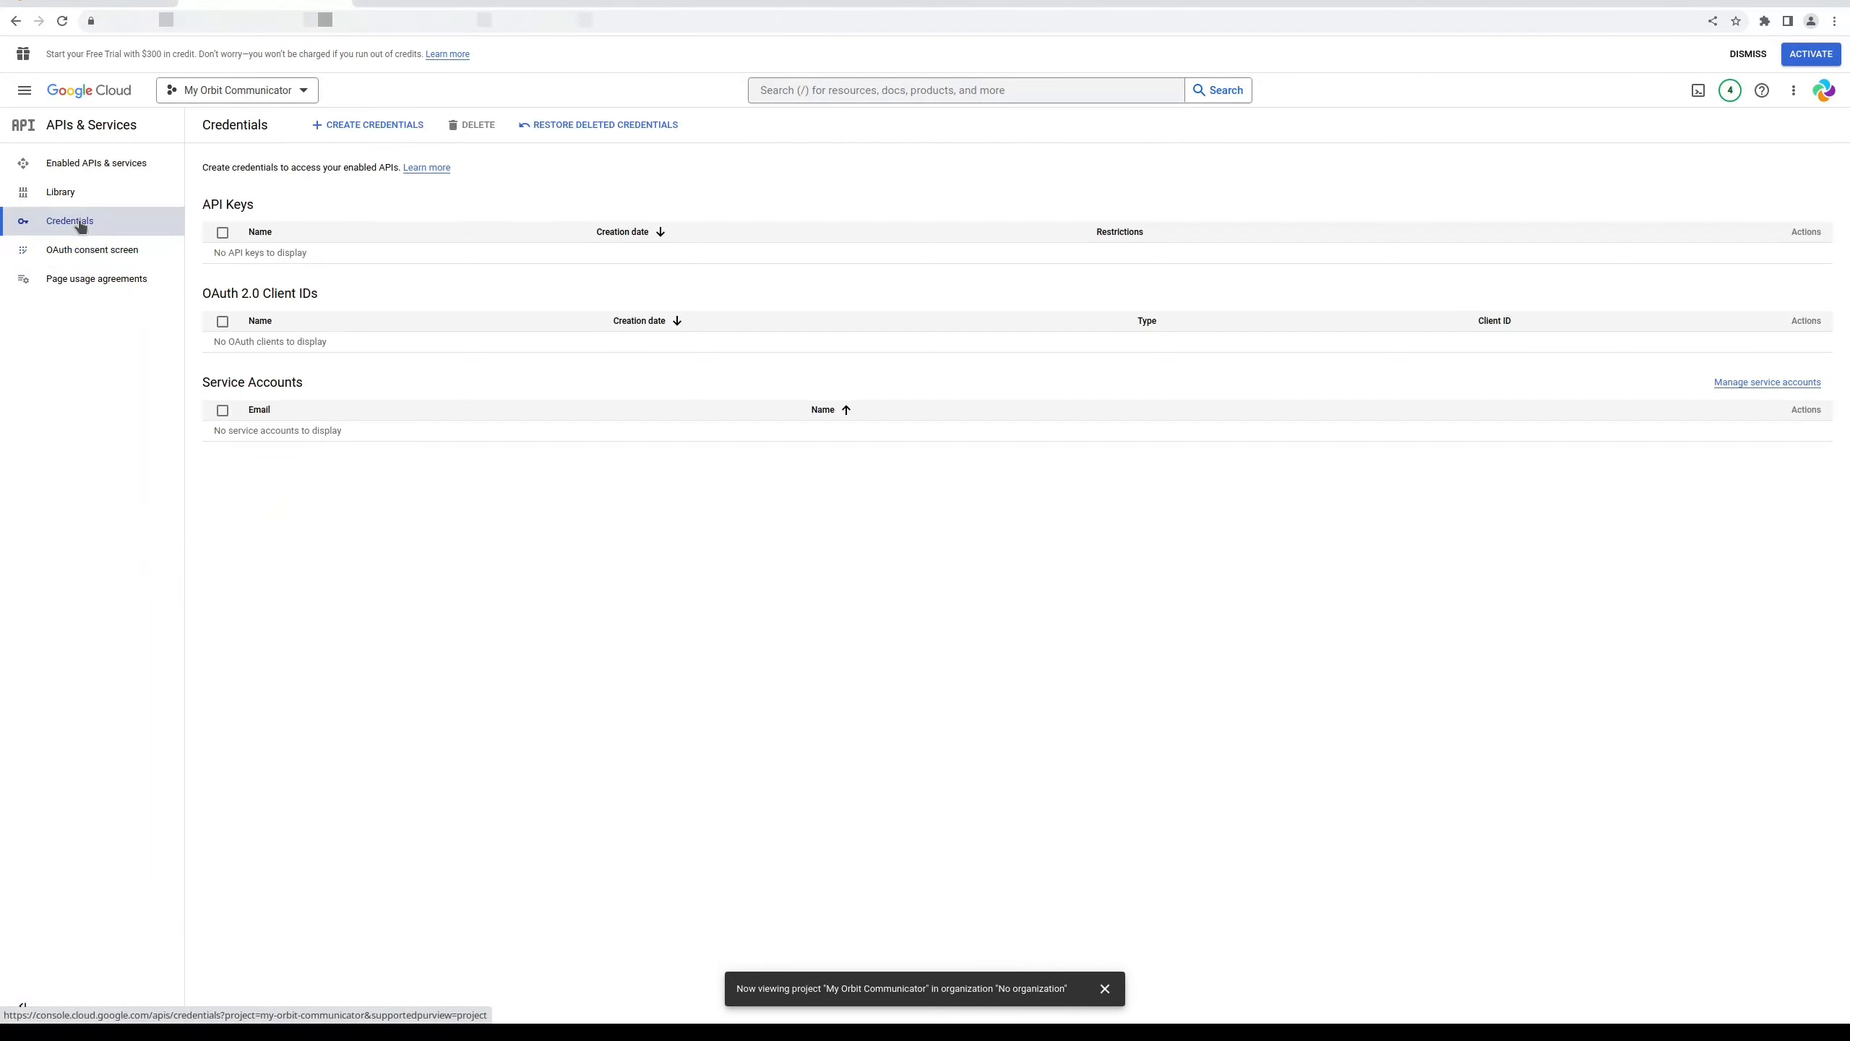
Start a new OAuth client ID with application type Web application, named Web client 1
{"action": "left_click", "coordinate": [408, 125]}
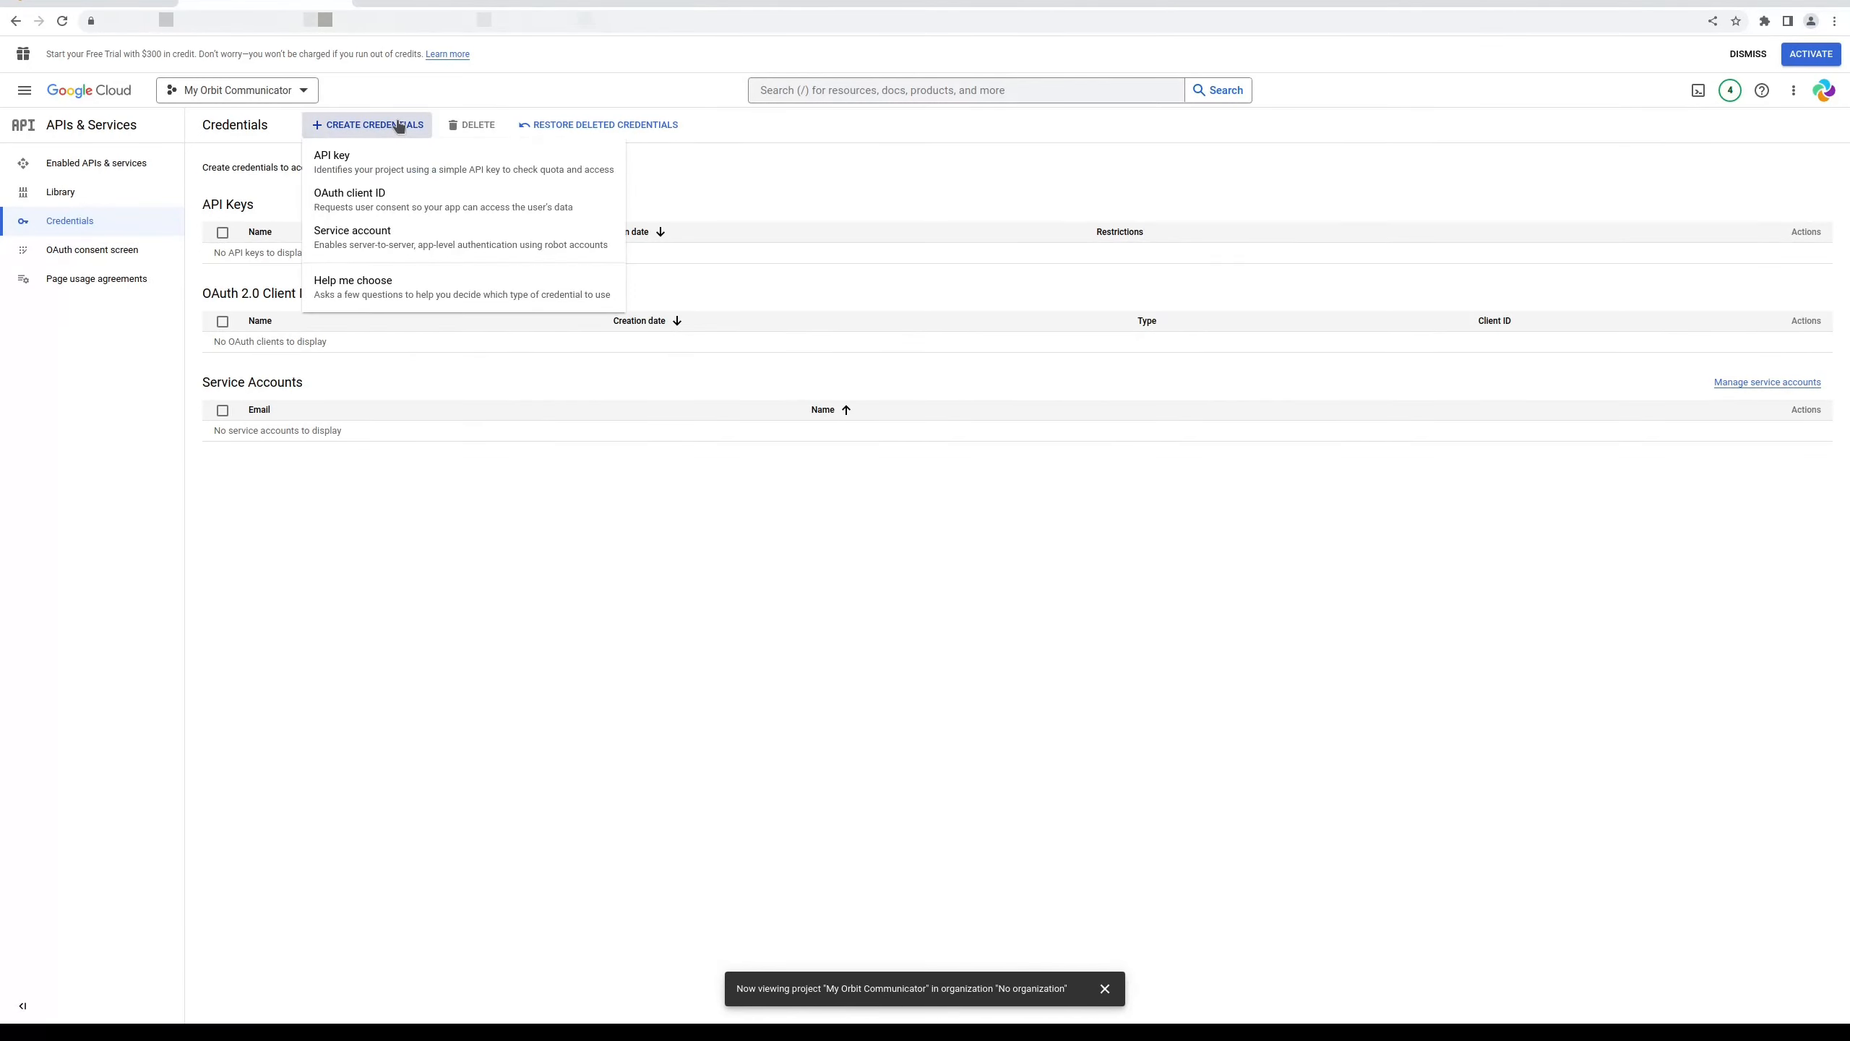
{"action": "left_click", "coordinate": [371, 202]}
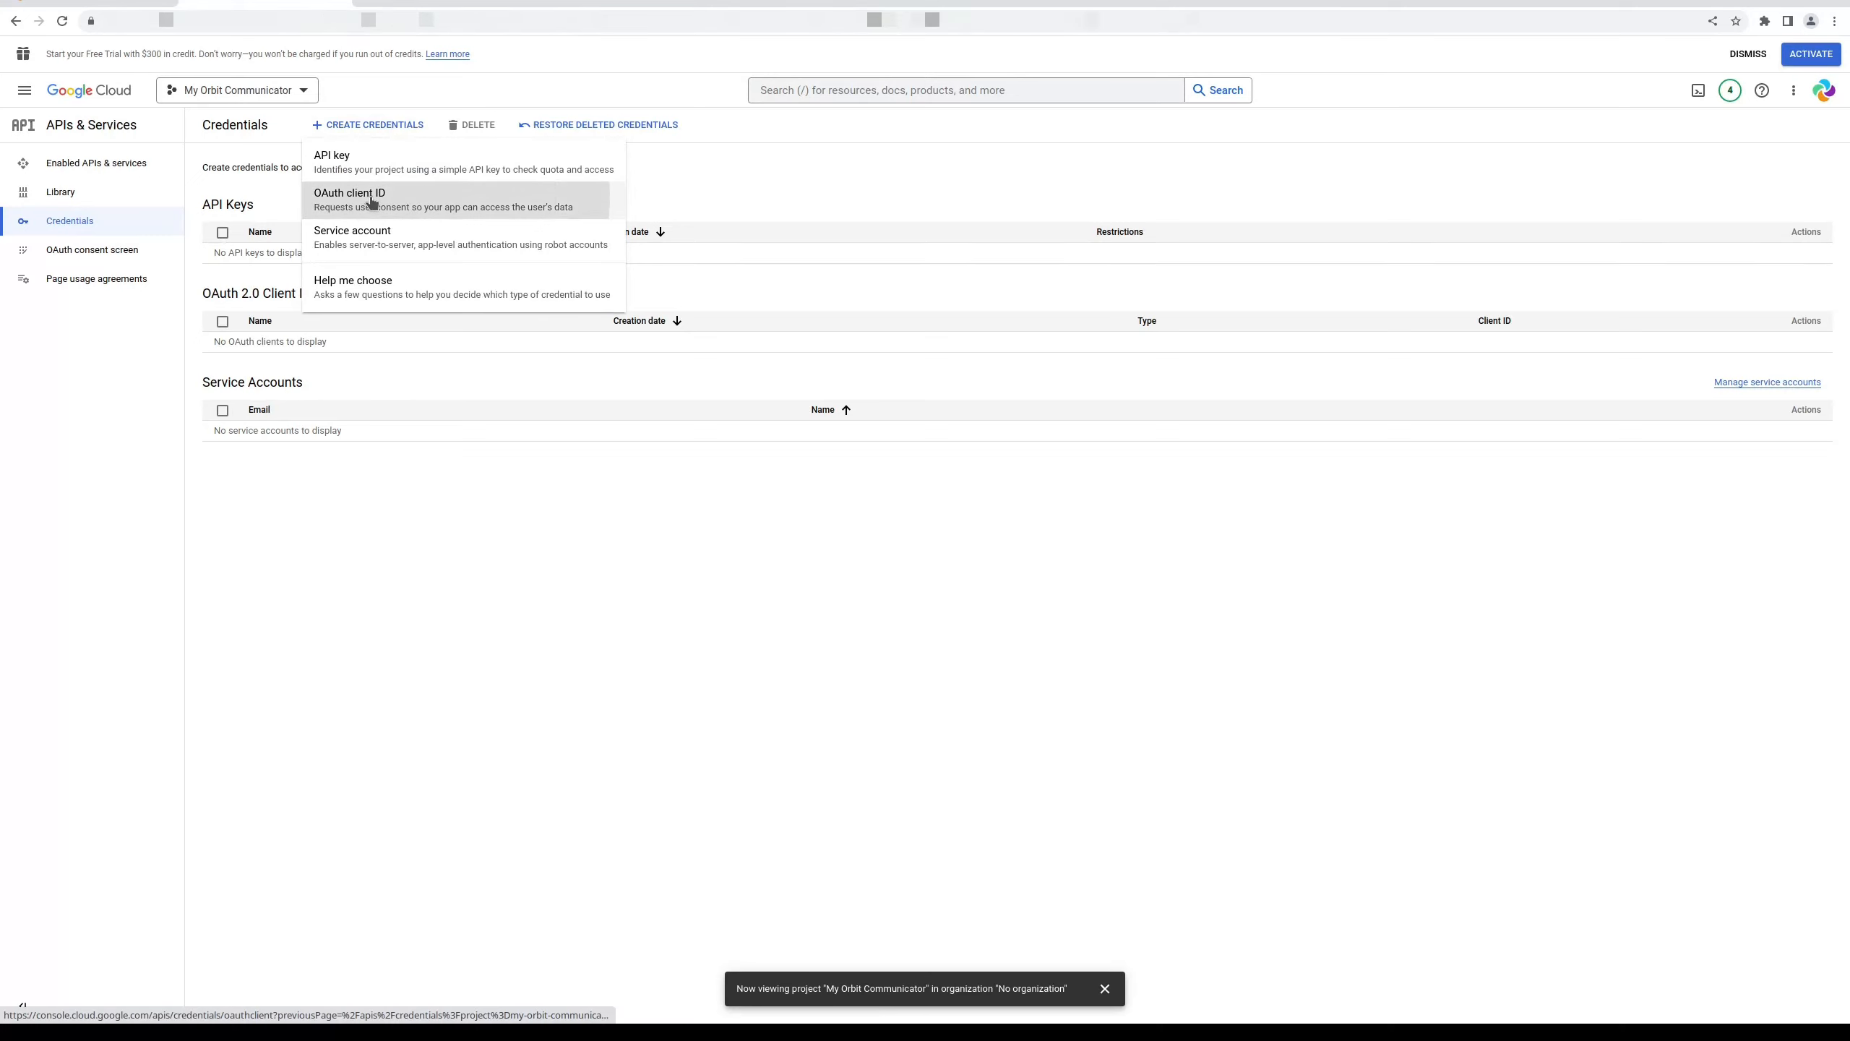
{"action": "left_click", "coordinate": [363, 235]}
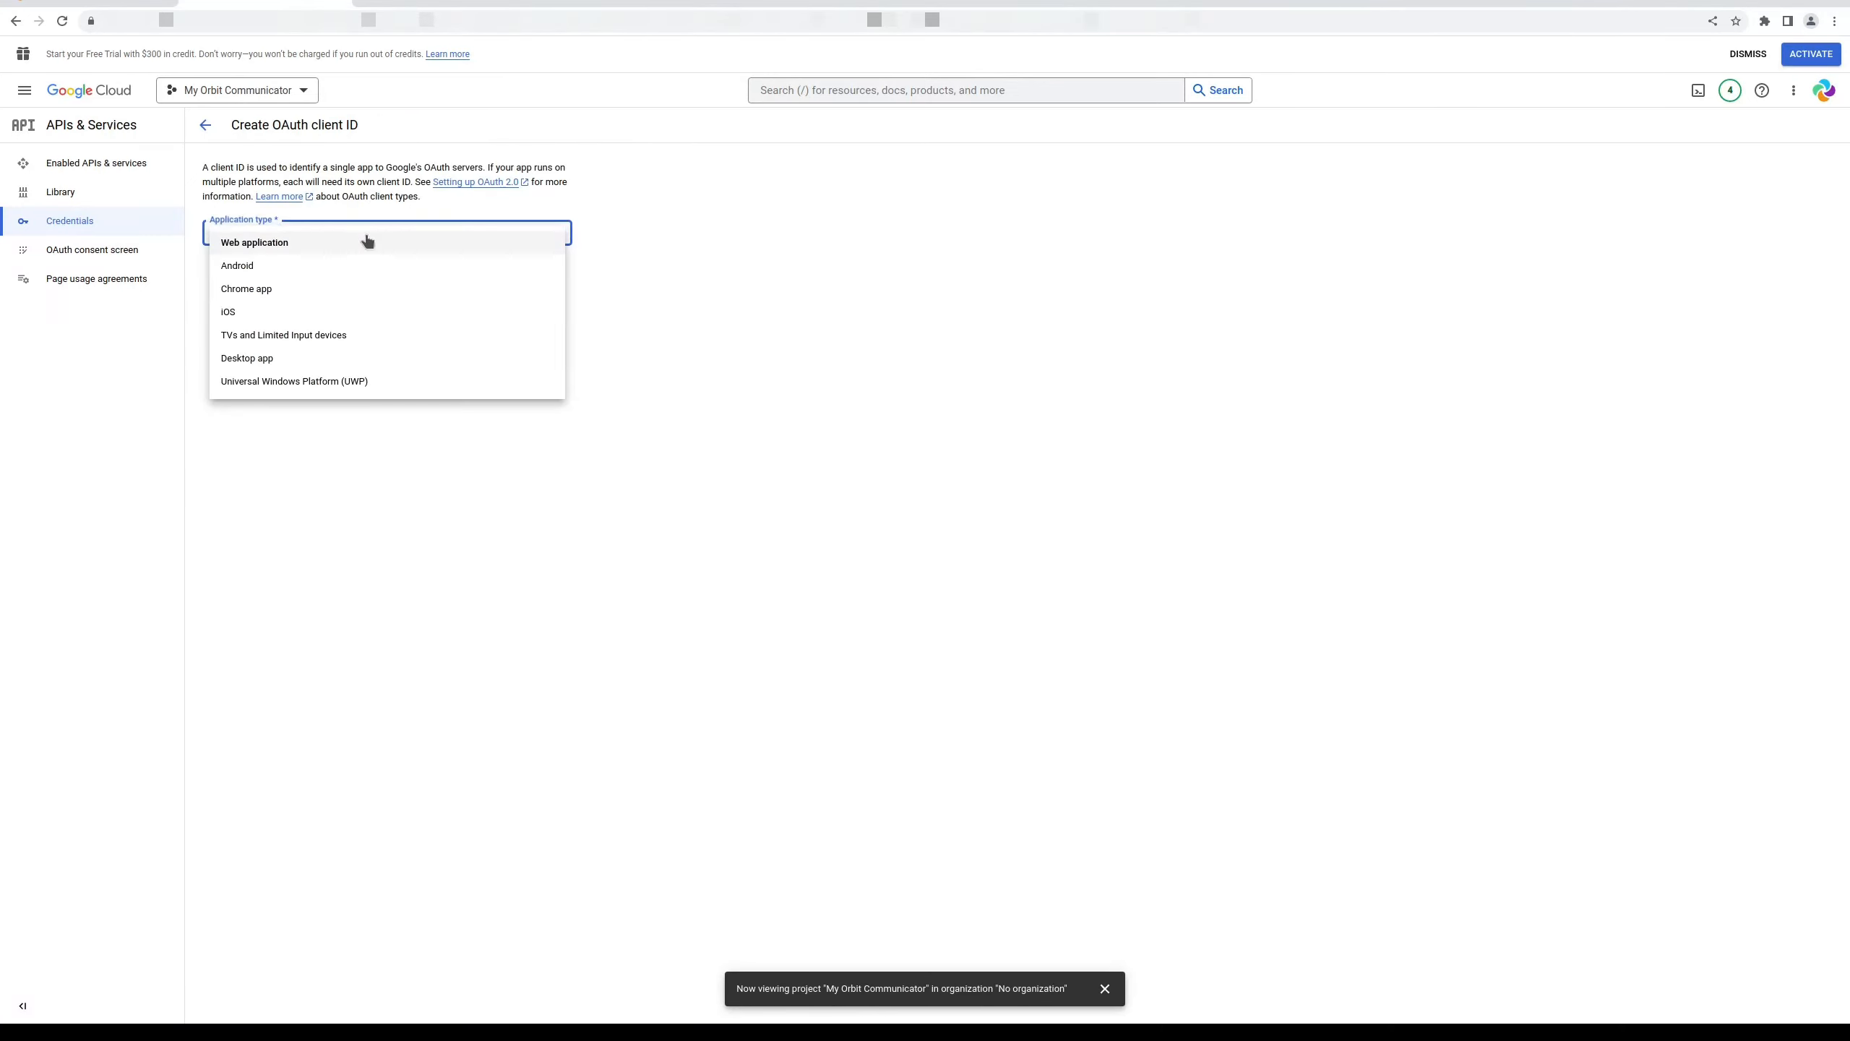
{"action": "left_click", "coordinate": [351, 245]}
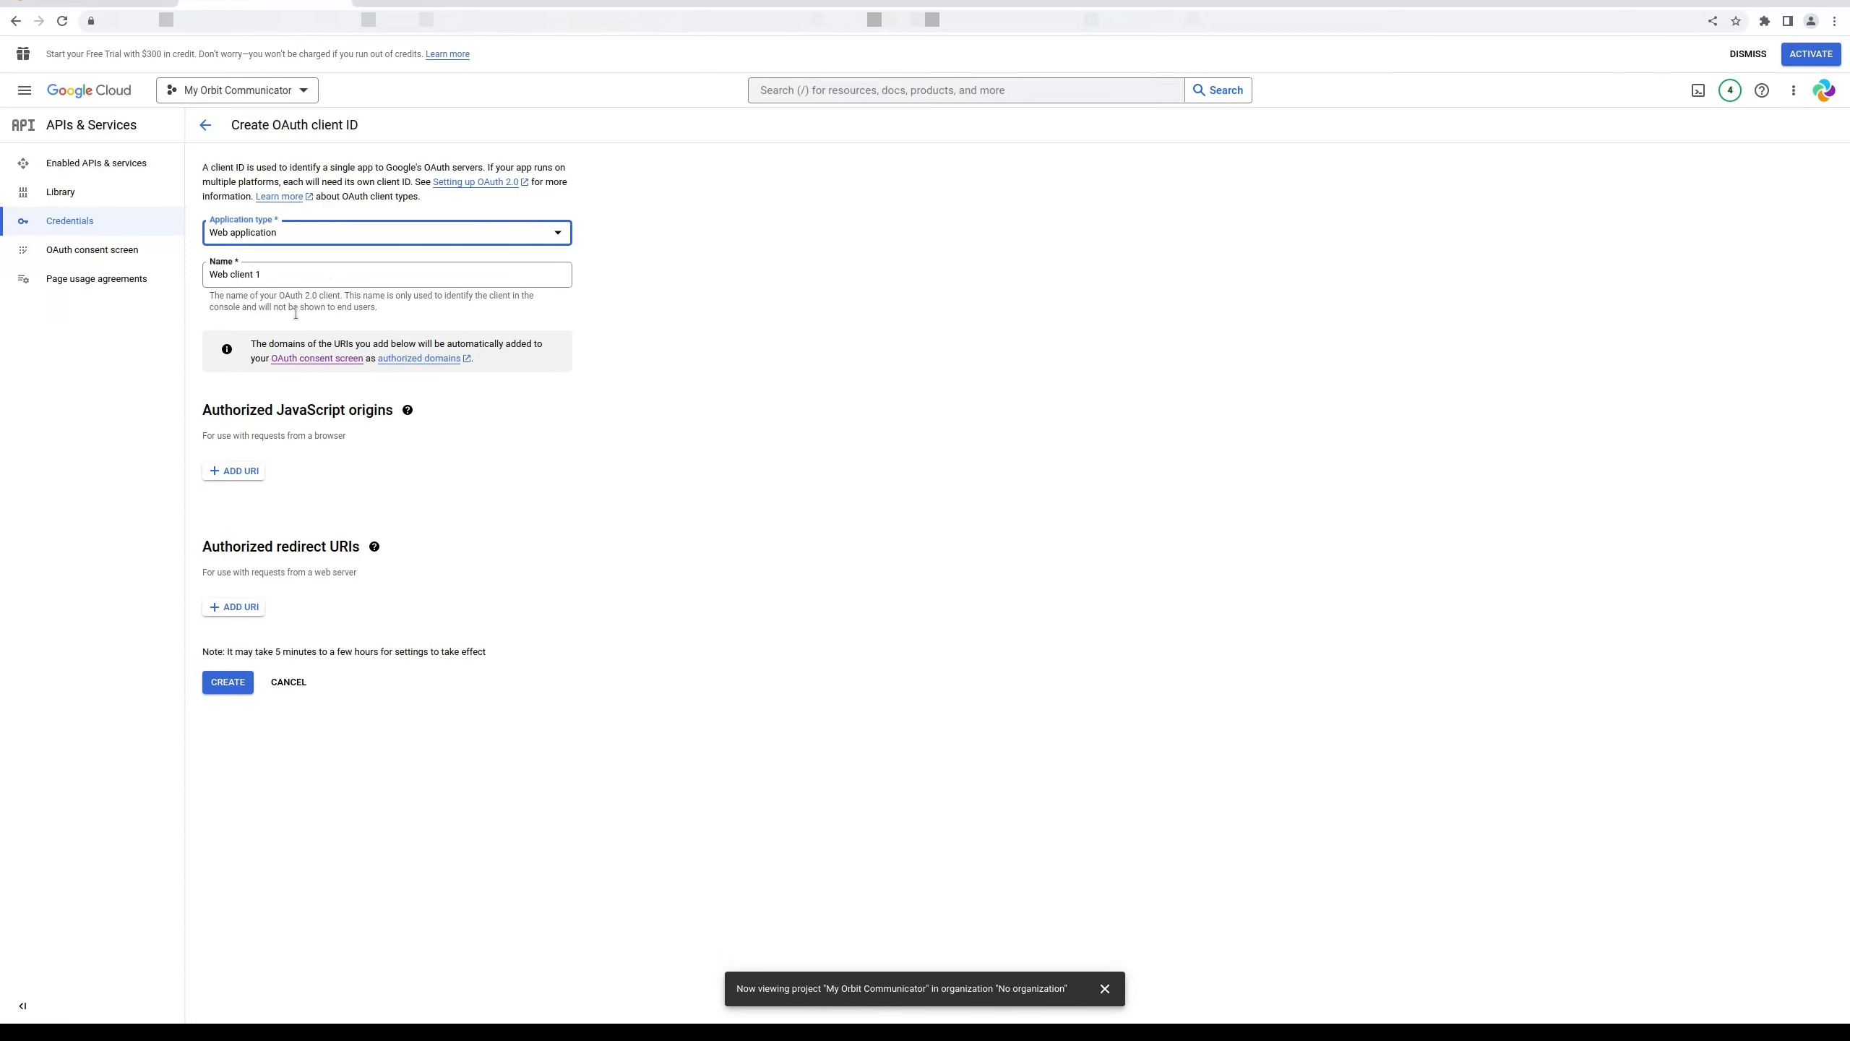
Add the localhost gapi_validate_token redirect URI, plus a second copy changed to https
{"action": "left_click", "coordinate": [243, 610]}
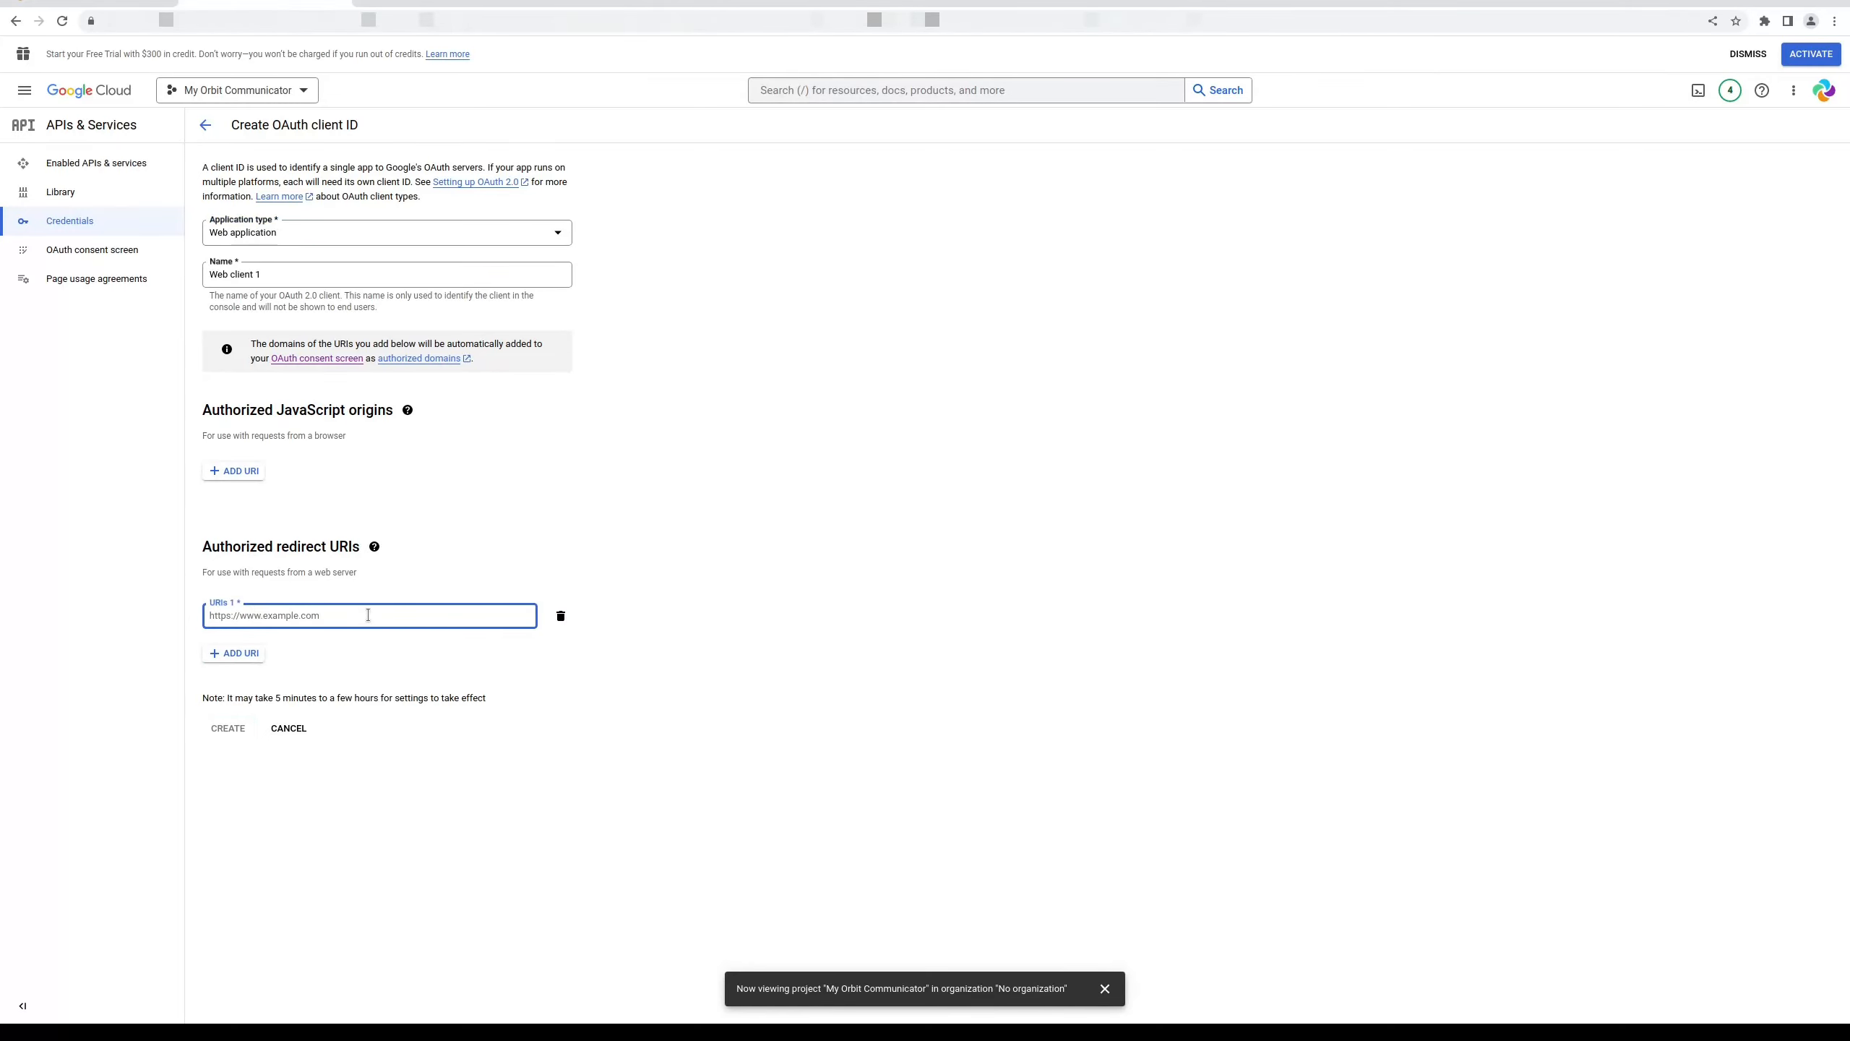
{"action": "type", "text": "http://localhost/sio/gapi_validate_token"}
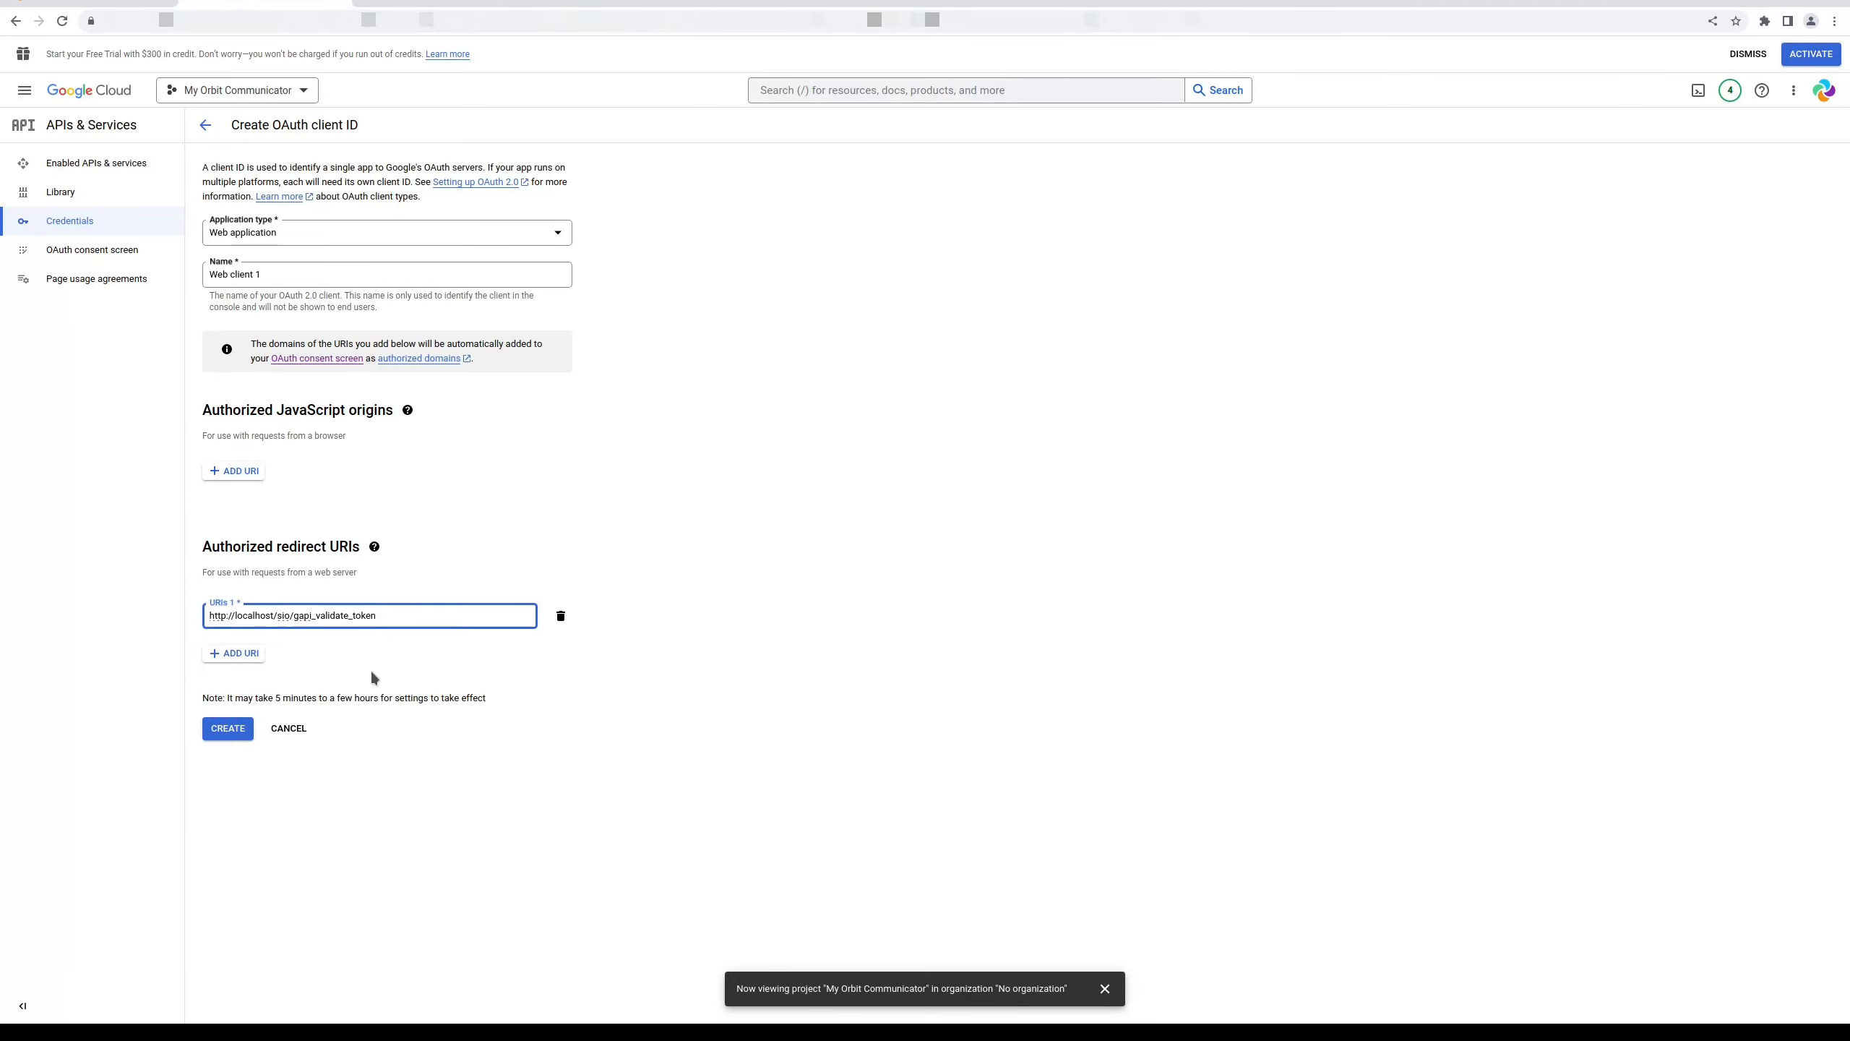
{"action": "left_click", "coordinate": [244, 653]}
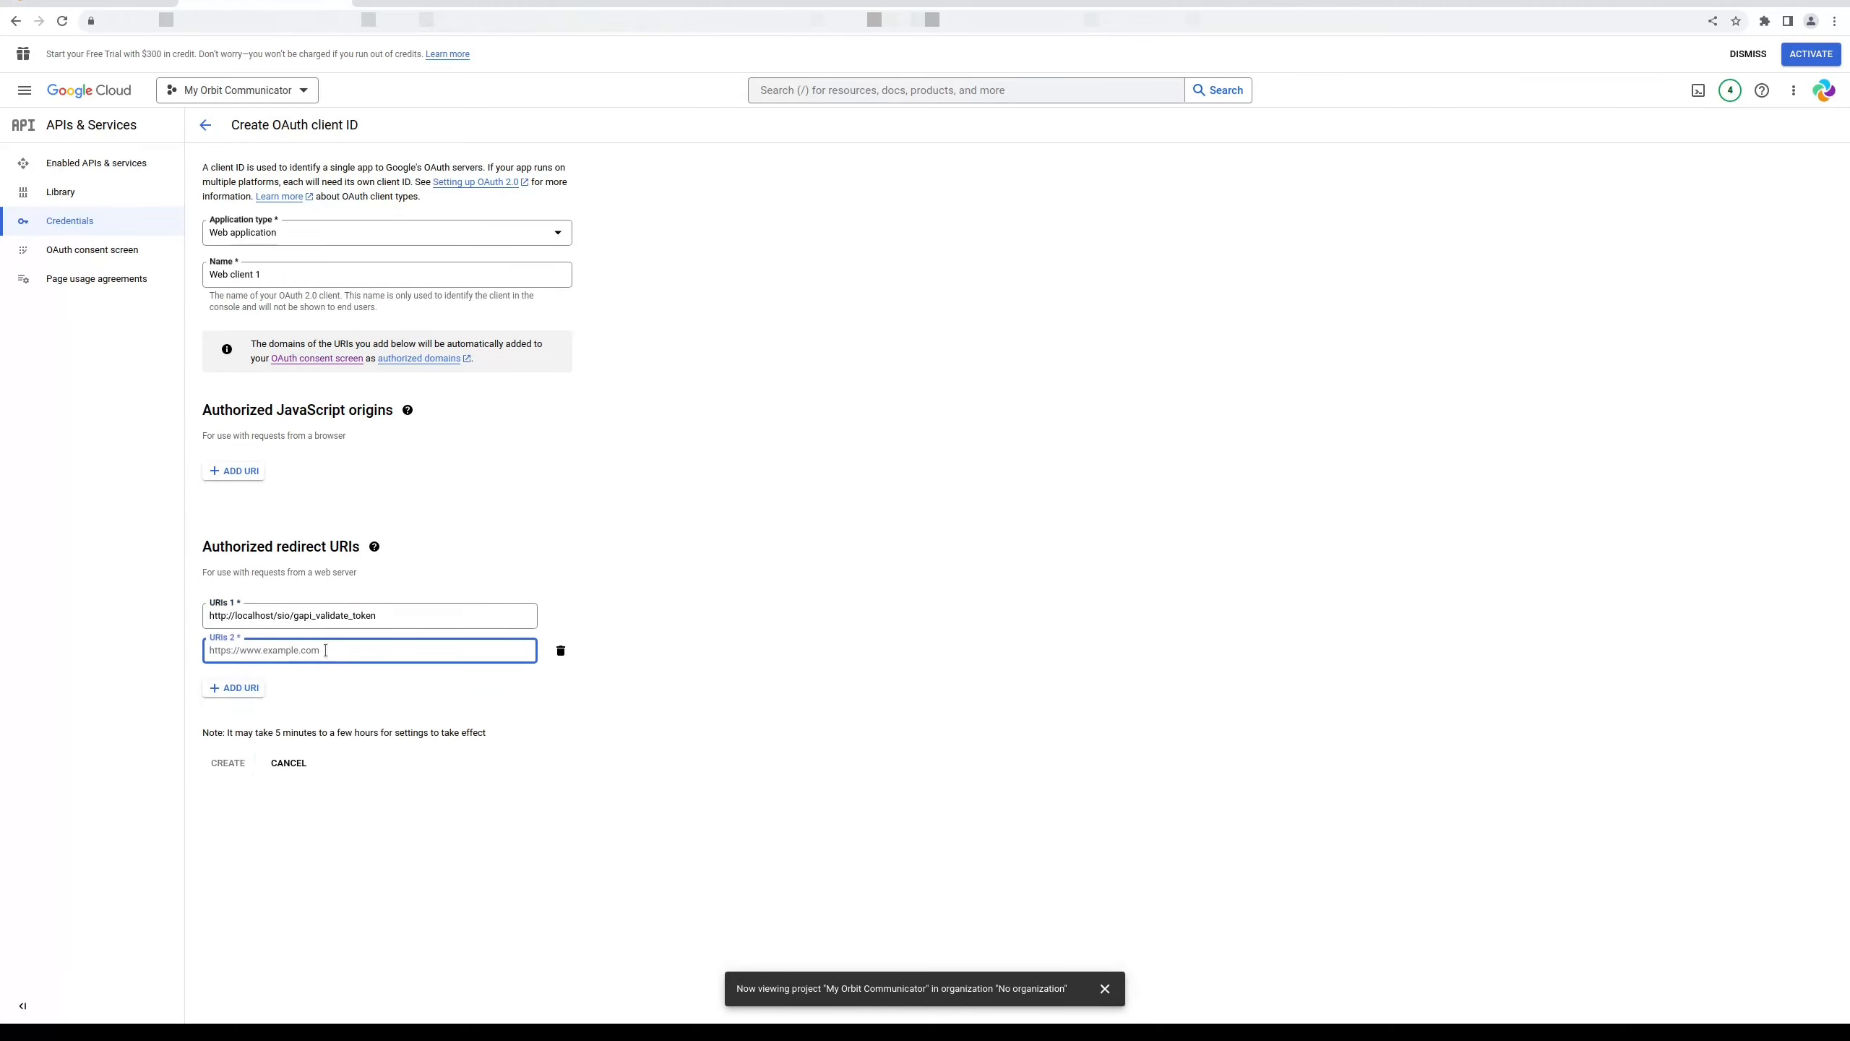
{"action": "type", "text": "http://localhost/sio/gapi_validate_token"}
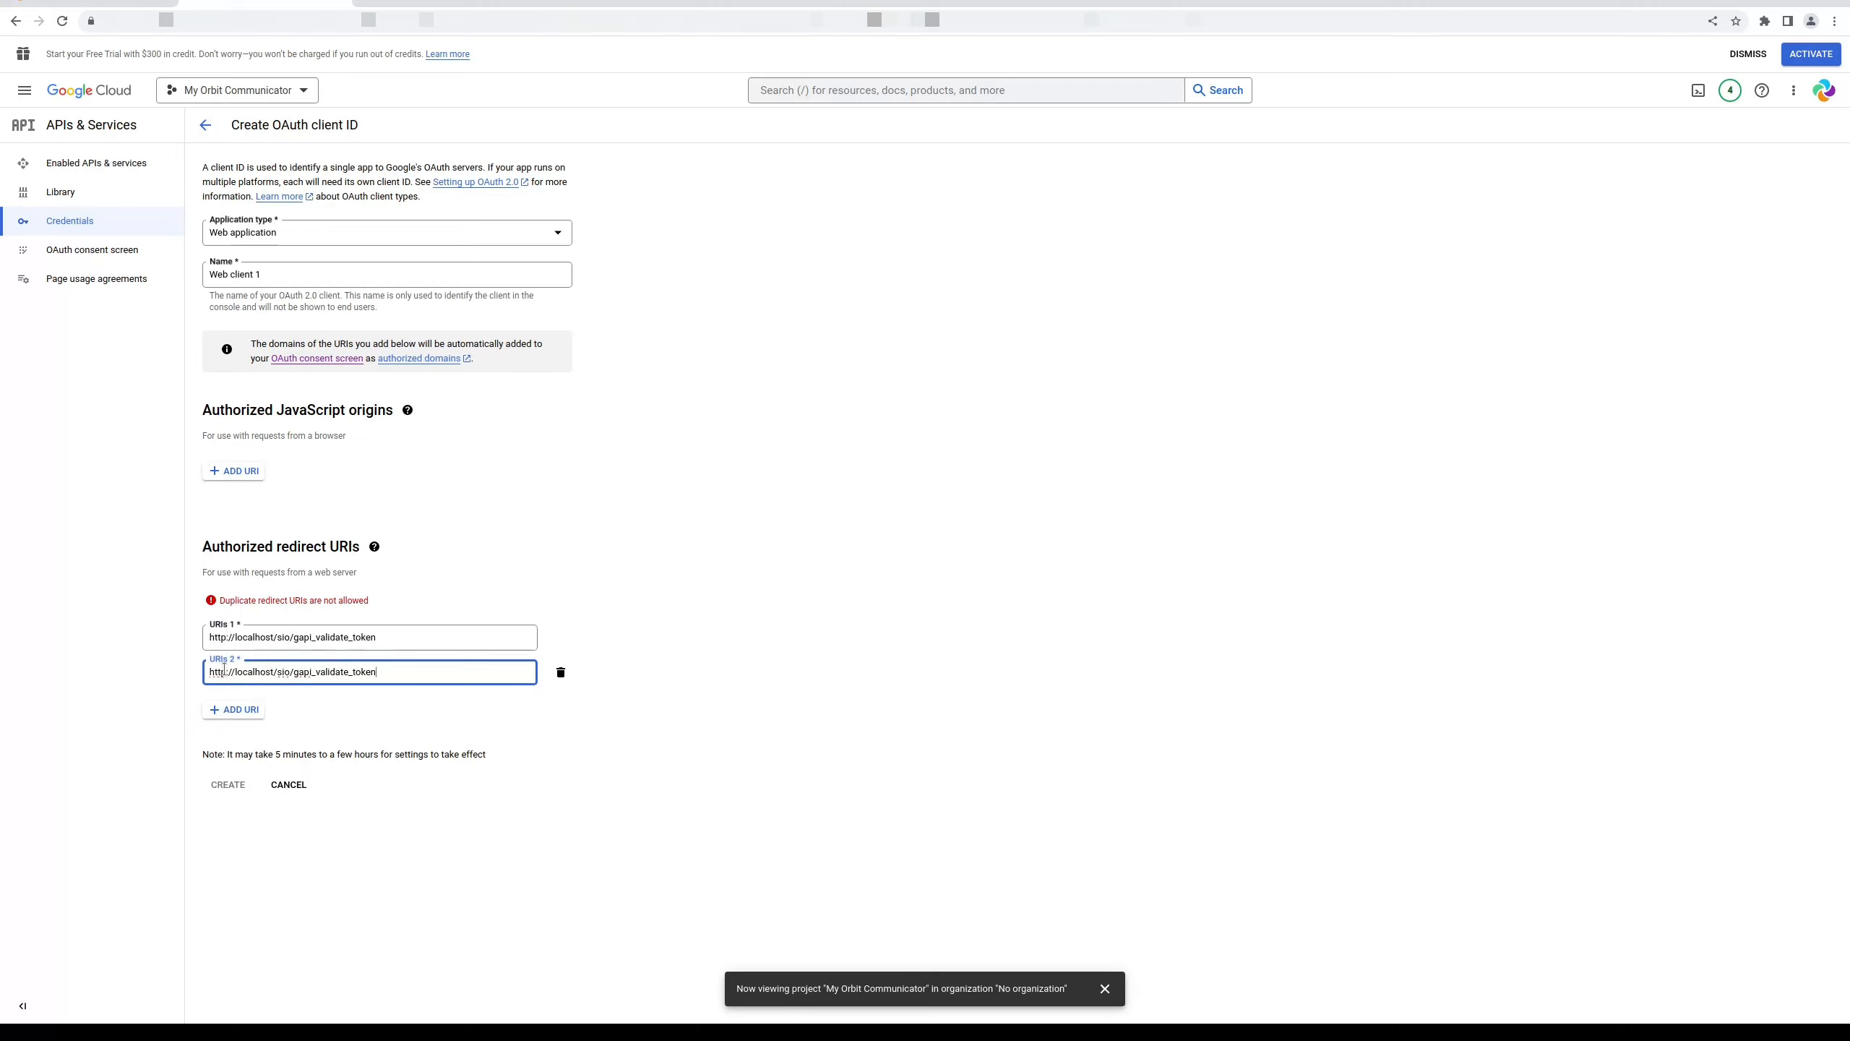
{"action": "type", "text": "s"}
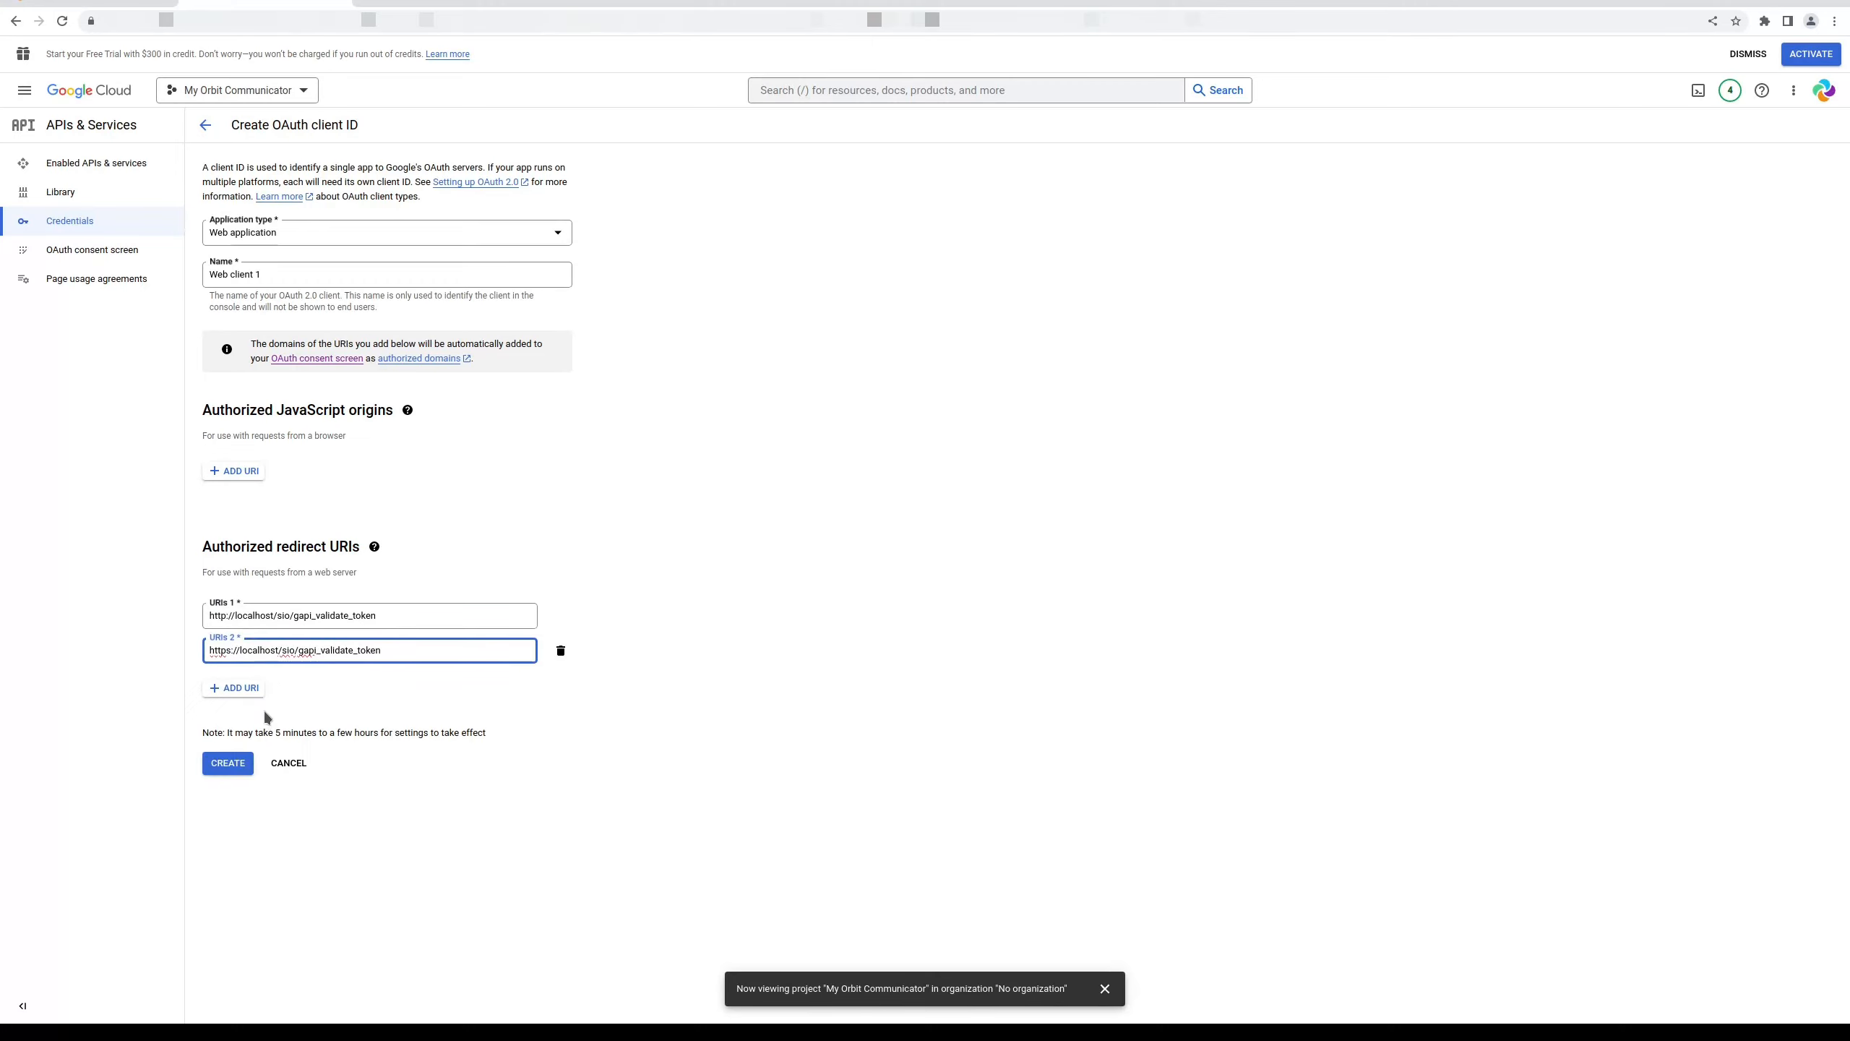
Add the public server redirect URL as the third URI and create the client
{"action": "left_click", "coordinate": [236, 691]}
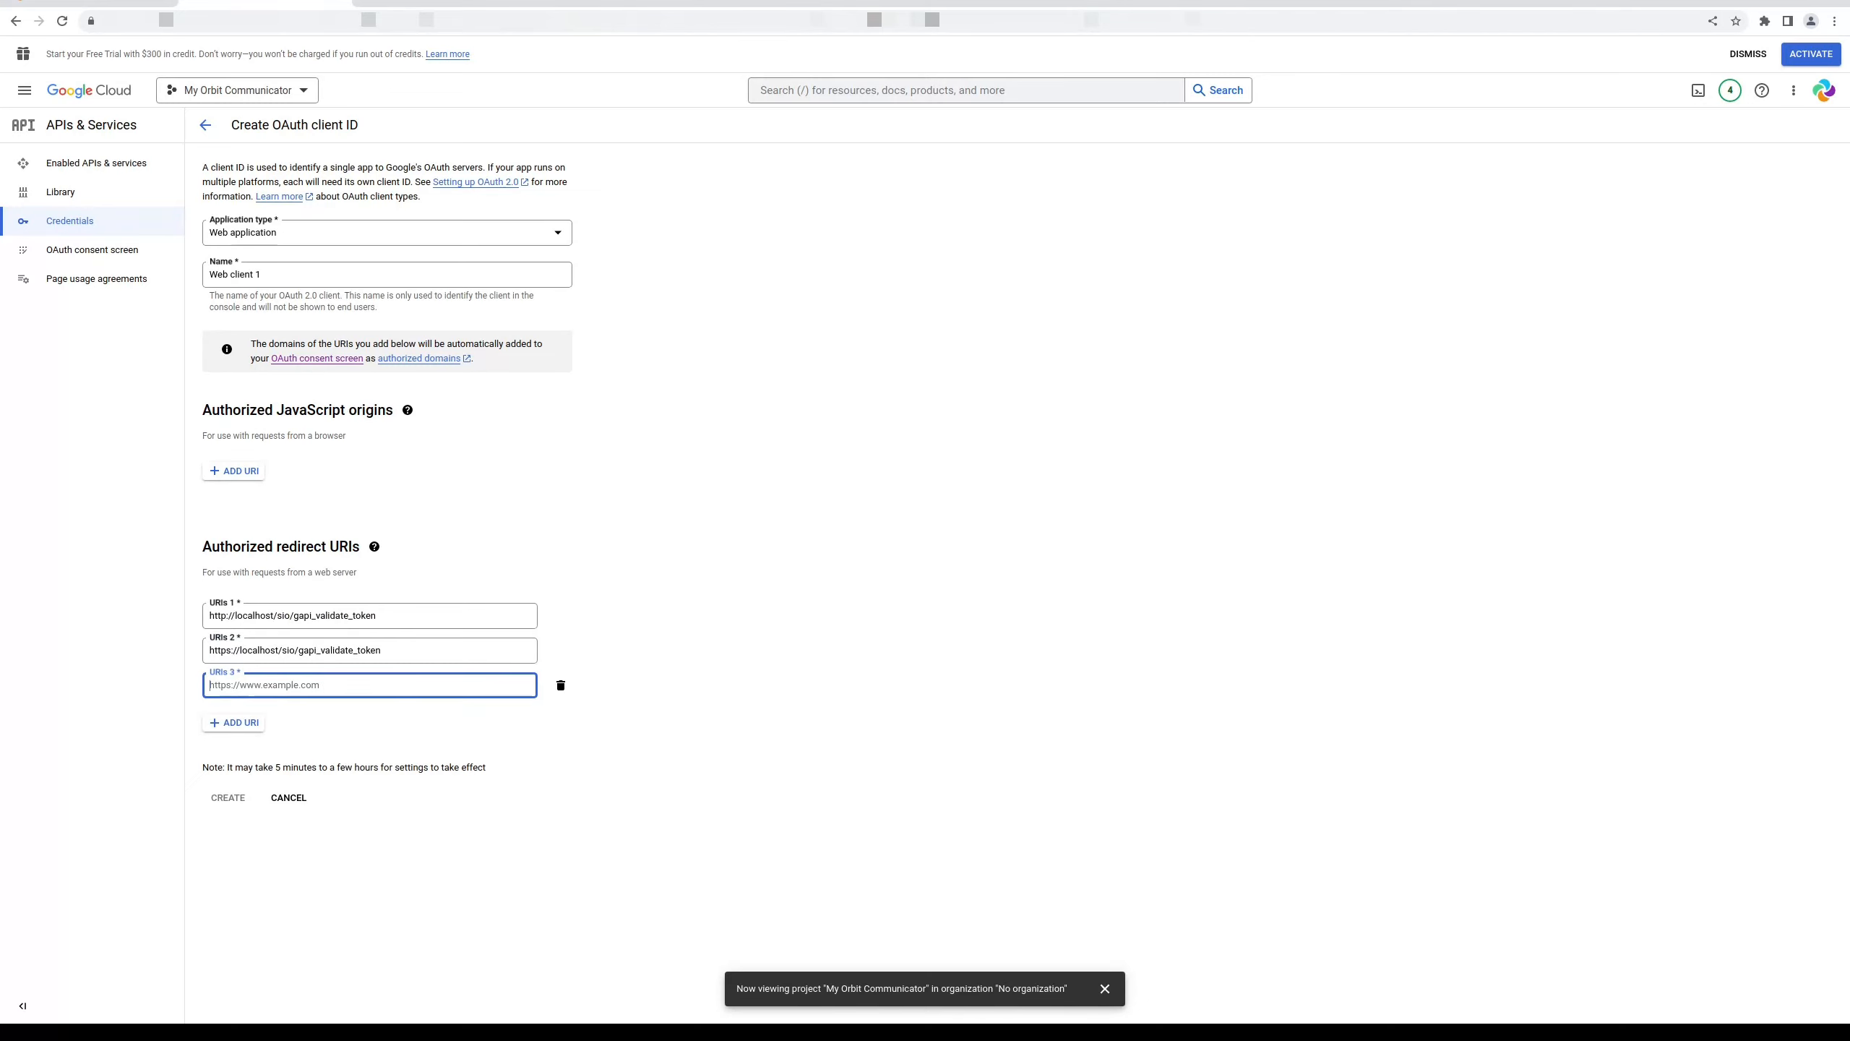
{"action": "type", "text": "https://orbit-communicator.madpenguin.uk:8443/sio/gapi_validate_token"}
{"action": "left_click", "coordinate": [178, 693]}
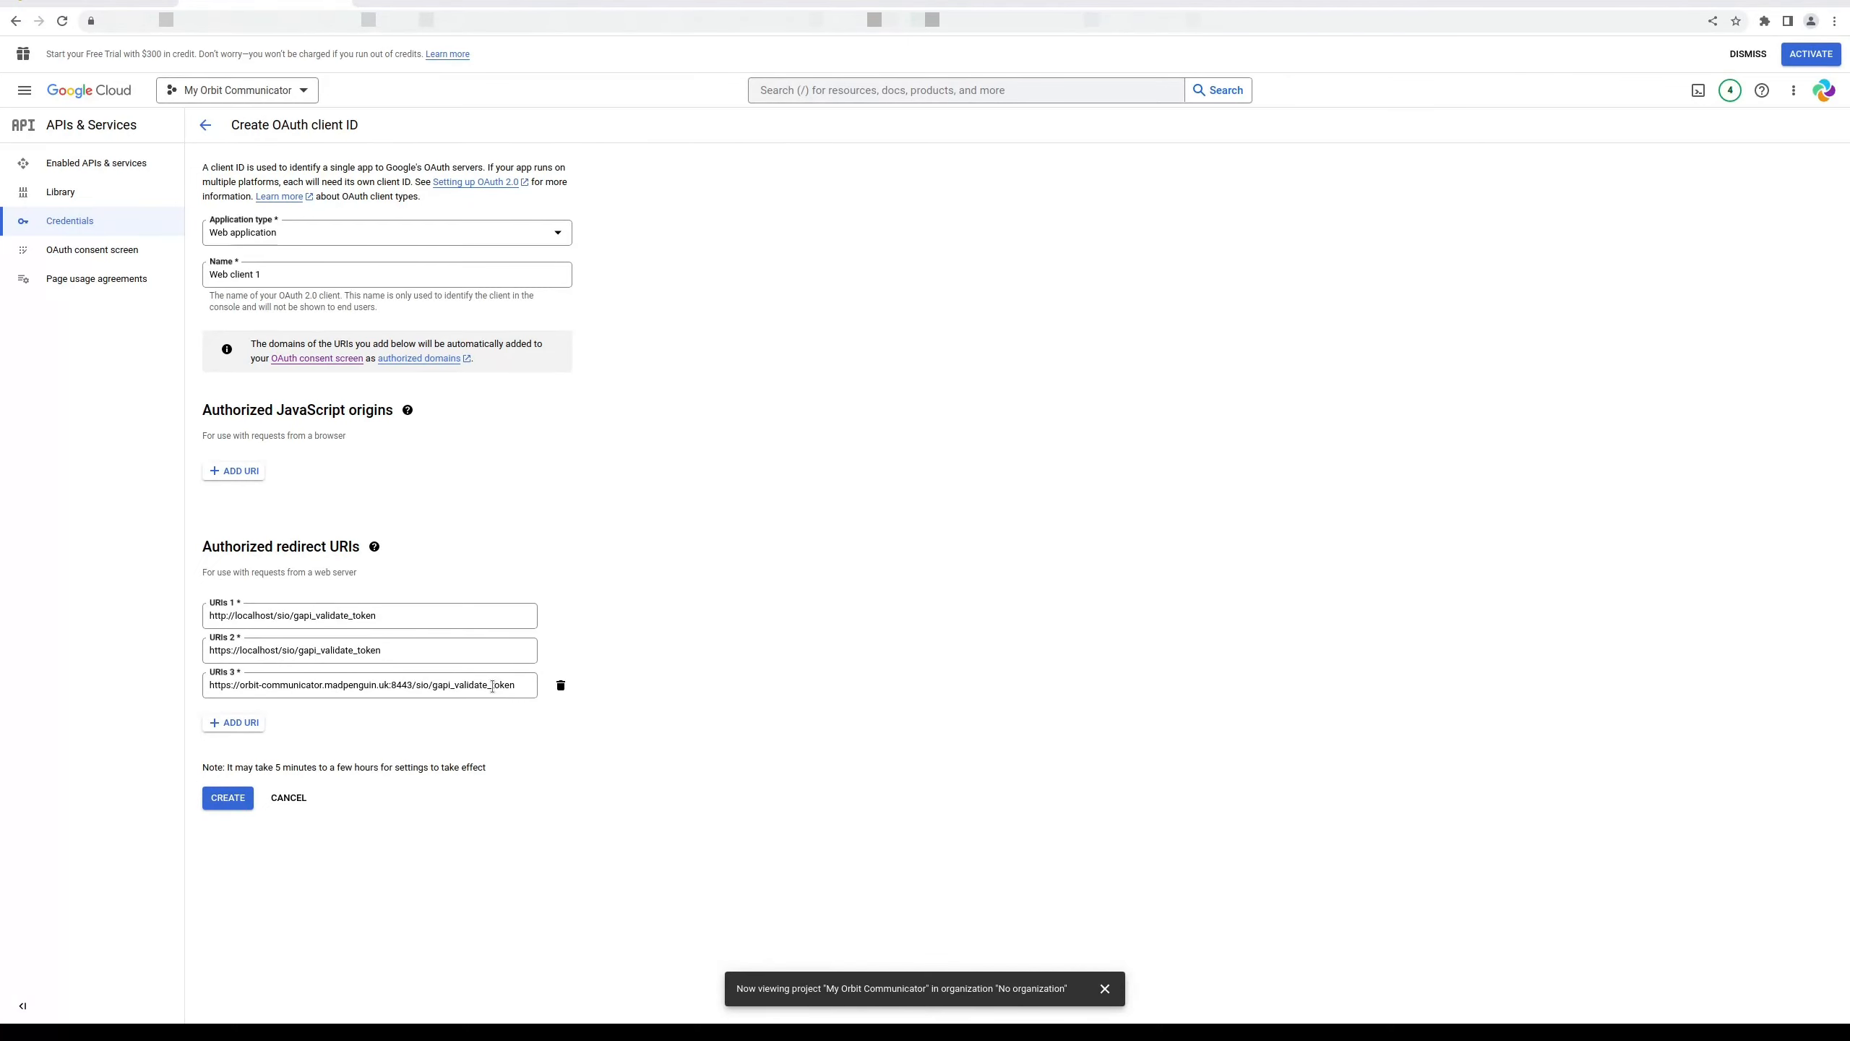
{"action": "left_click", "coordinate": [232, 801]}
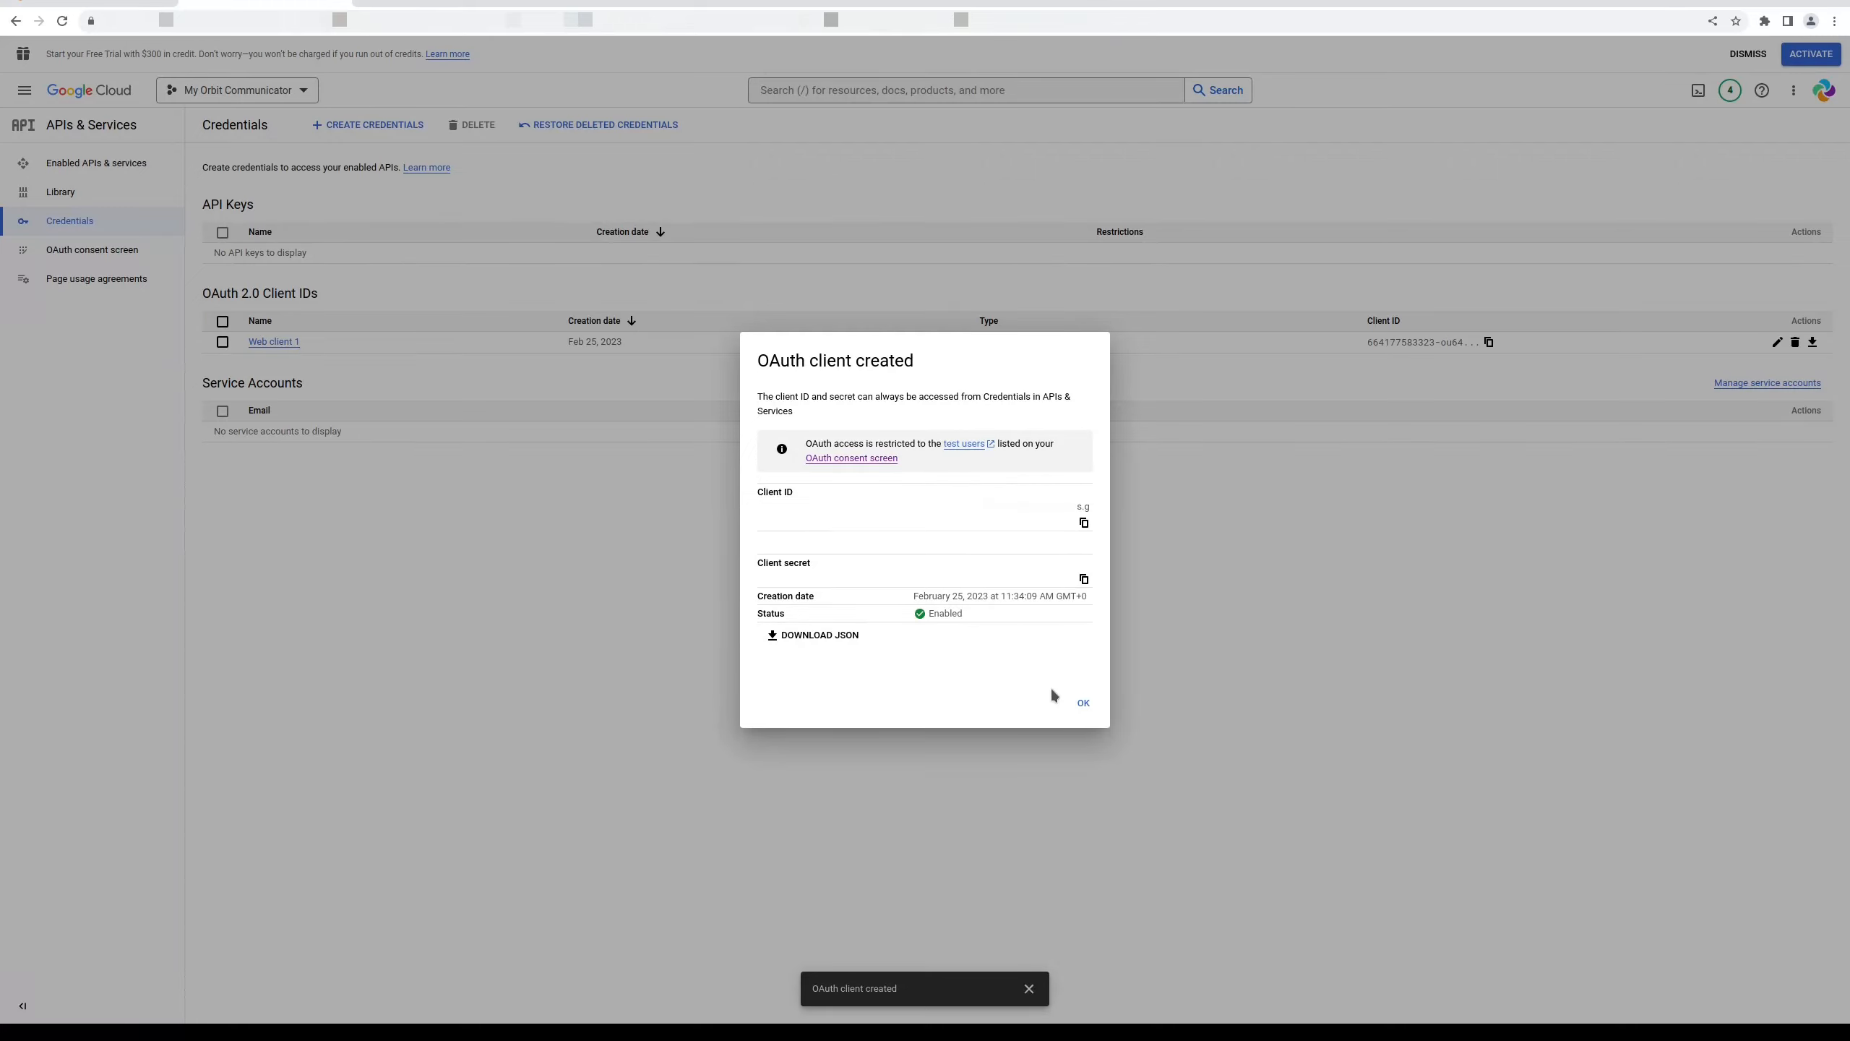
Copy the new client ID from Google Cloud into Orbit's Client ID field
{"action": "left_click", "coordinate": [1085, 522]}
{"action": "left_click", "coordinate": [107, 4]}
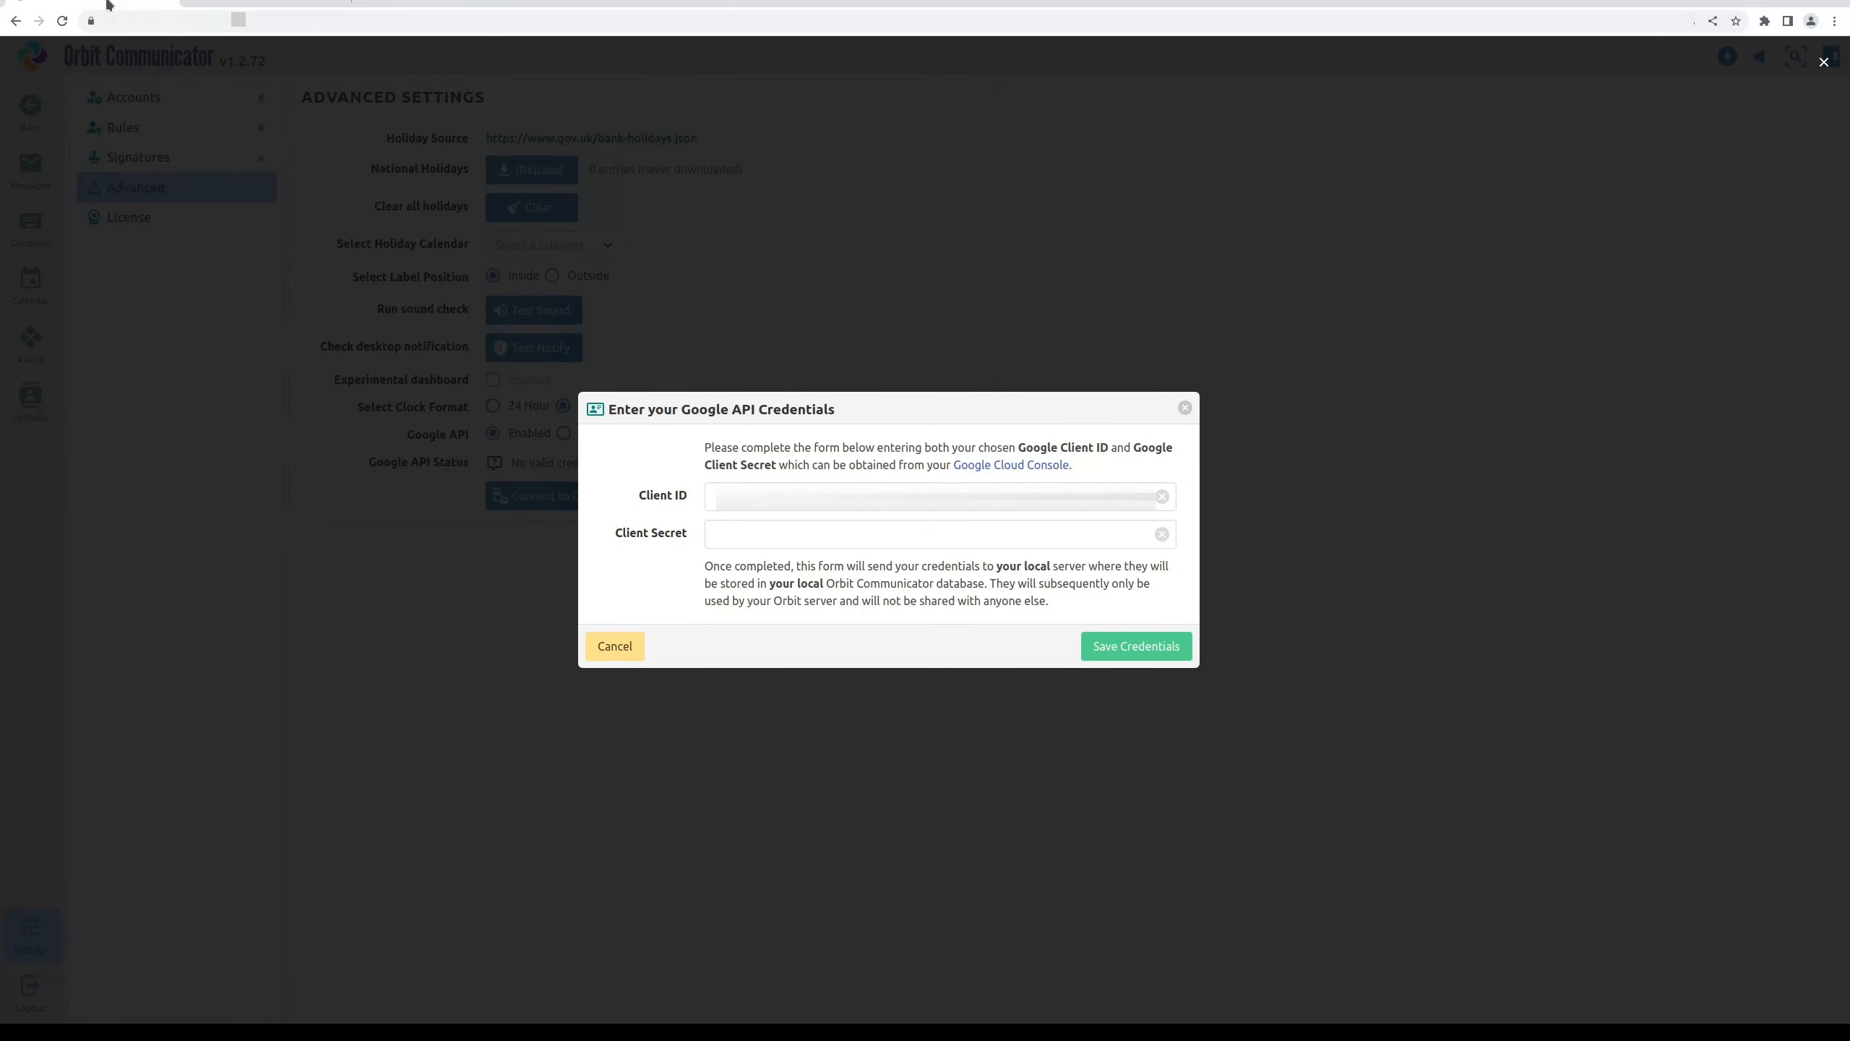
{"action": "left_click", "coordinate": [831, 499]}
{"action": "key", "text": "ctrl+v"}
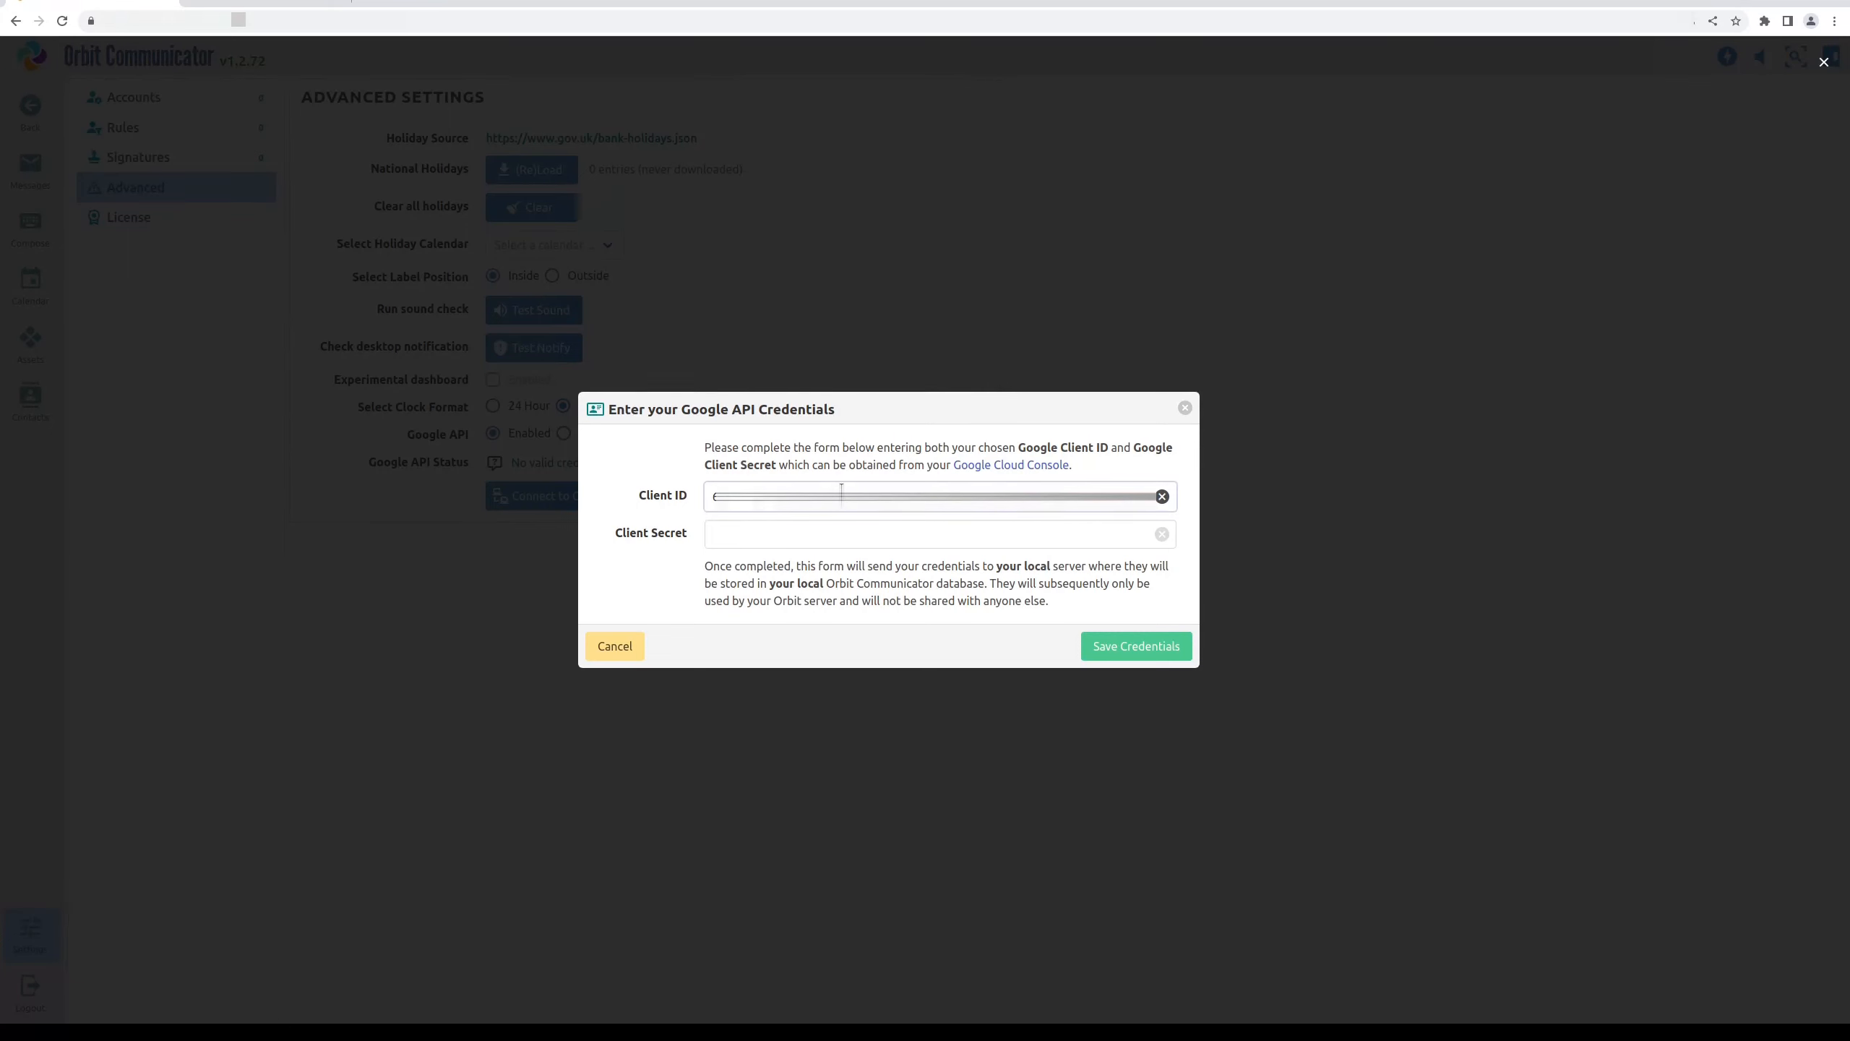
Enter the client secret, dismiss the Cloud confirmation, and save the Google API credentials
{"action": "left_click", "coordinate": [234, 4]}
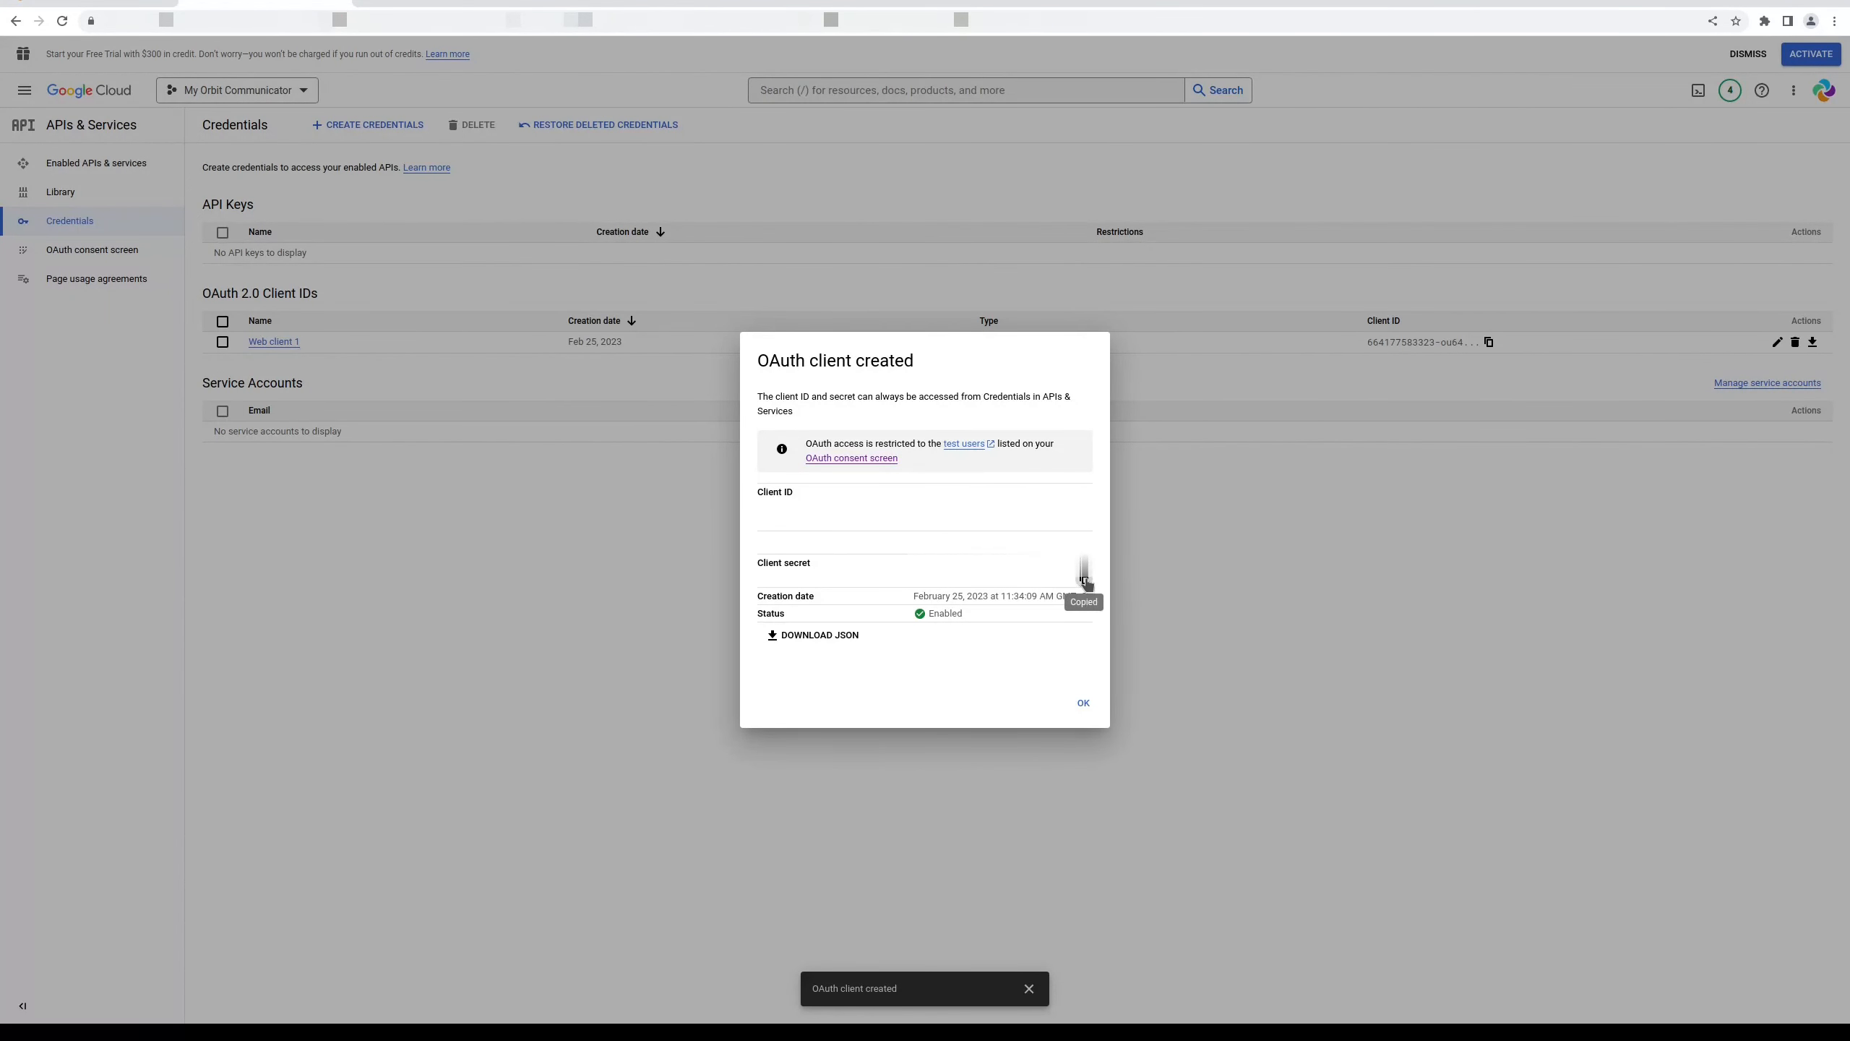
{"action": "left_click", "coordinate": [85, 3]}
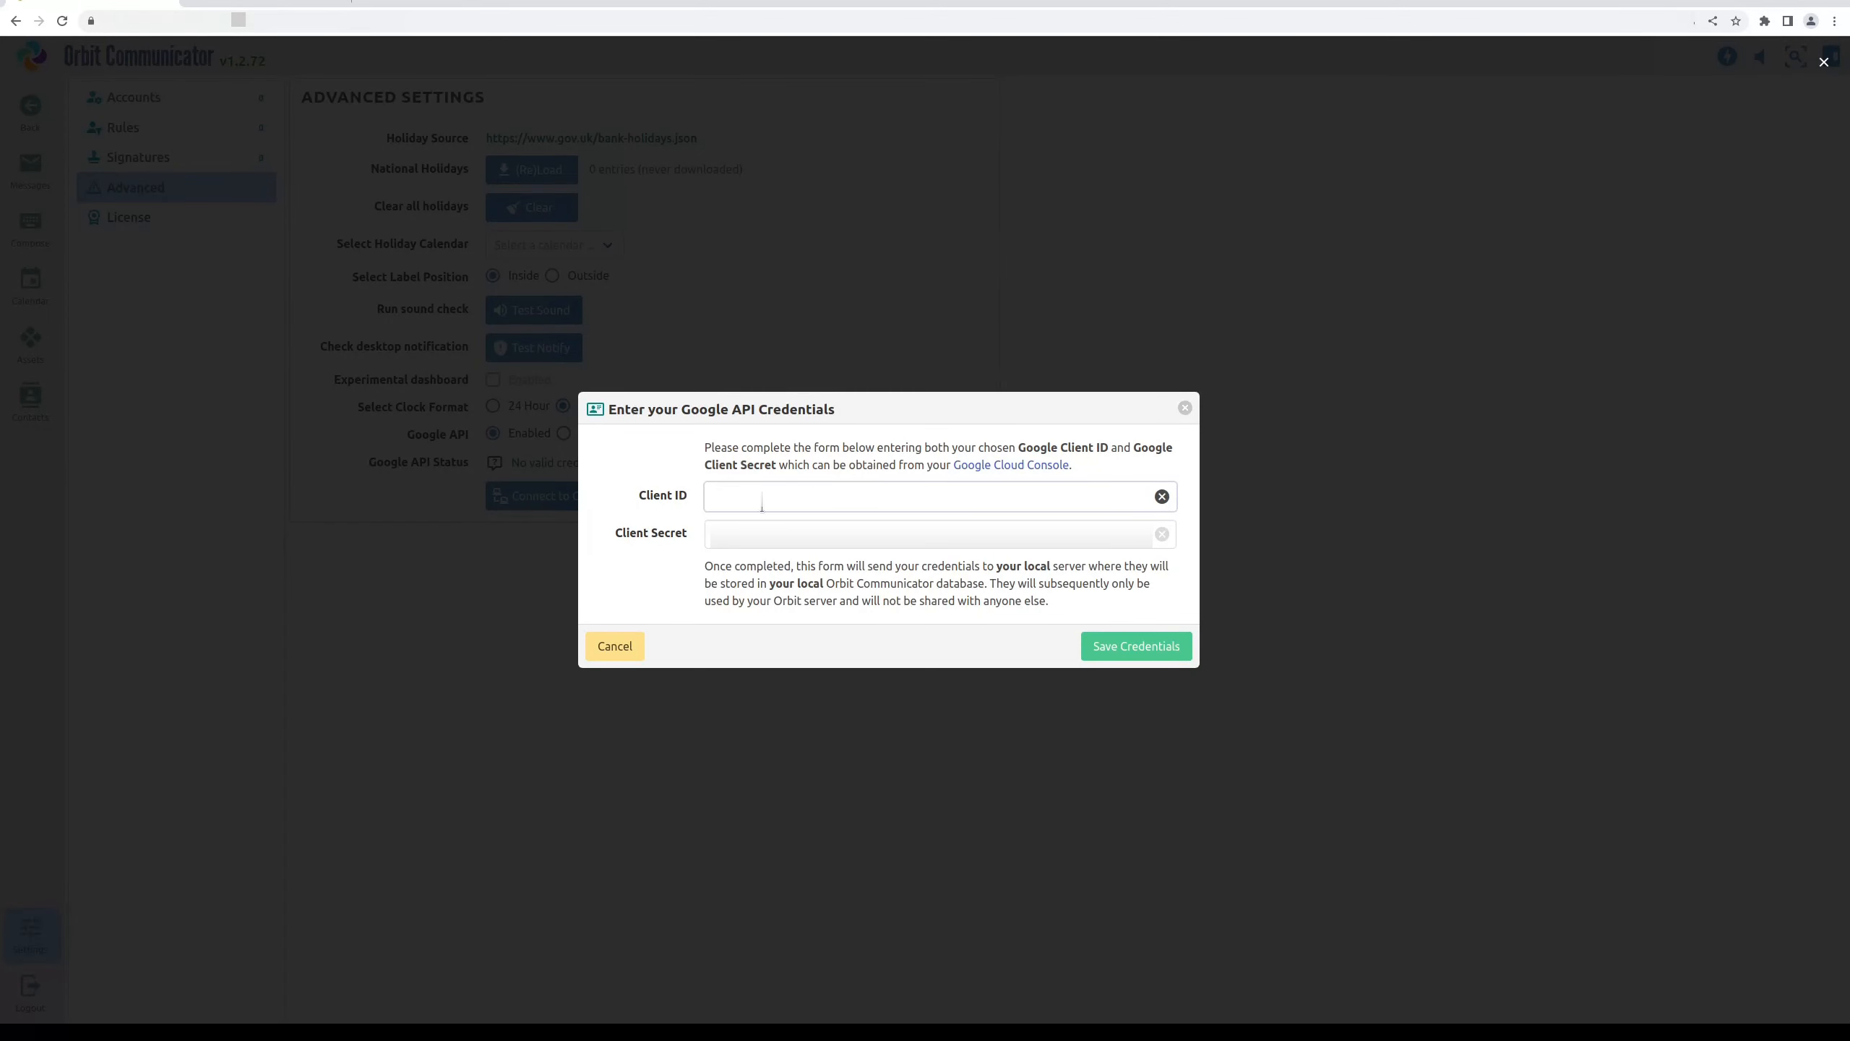
{"action": "left_click", "coordinate": [772, 536]}
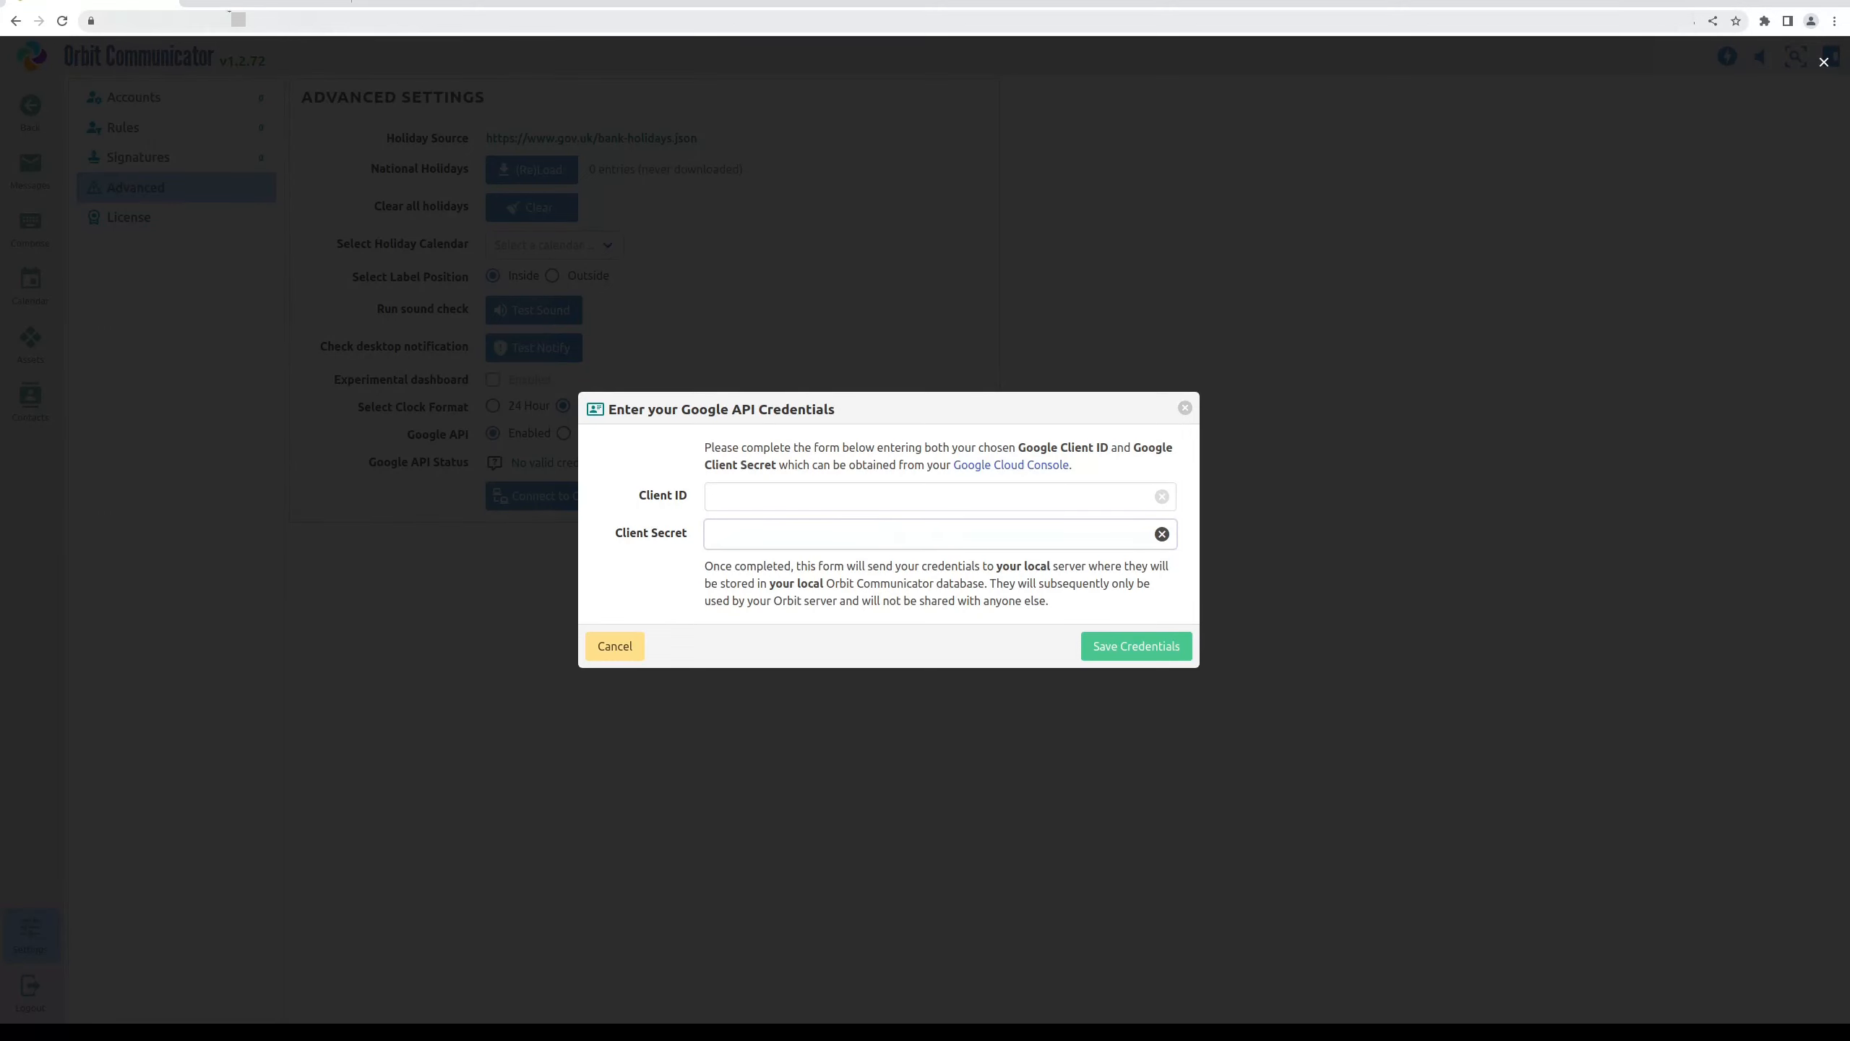
{"action": "left_click", "coordinate": [282, 4]}
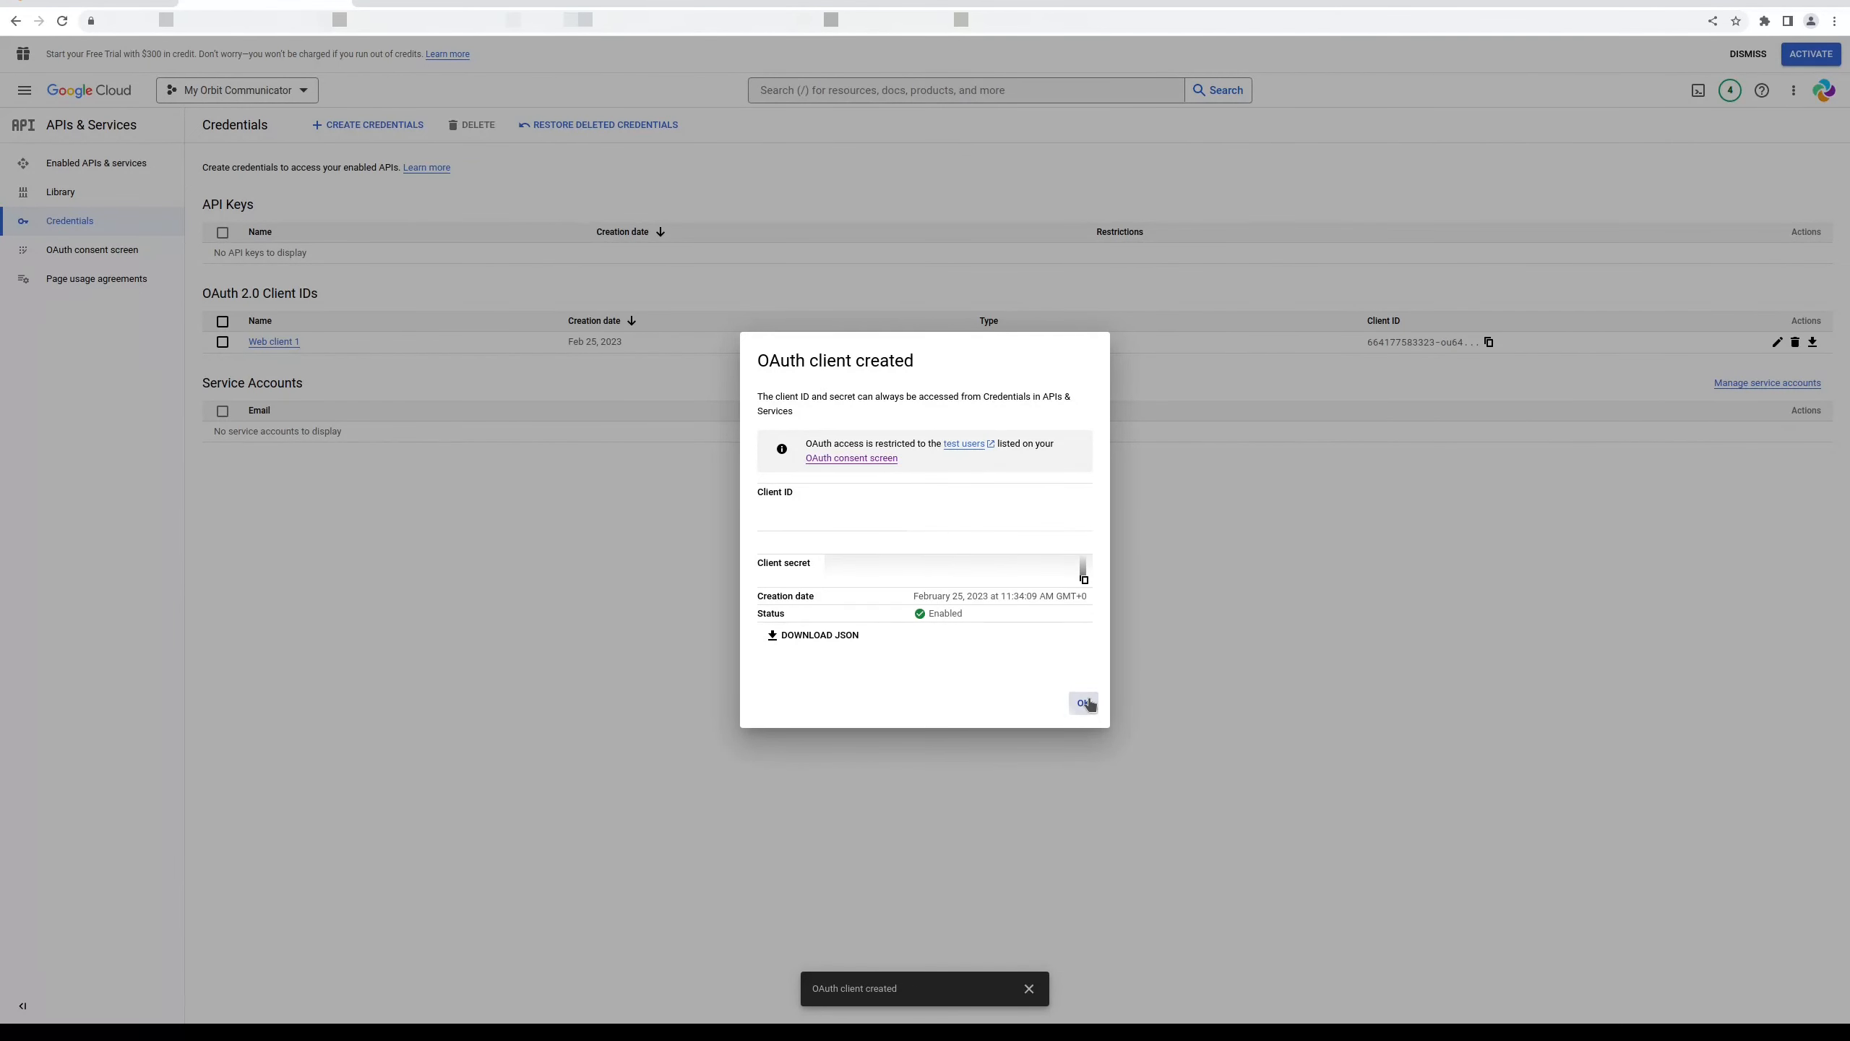
{"action": "left_click", "coordinate": [1083, 703]}
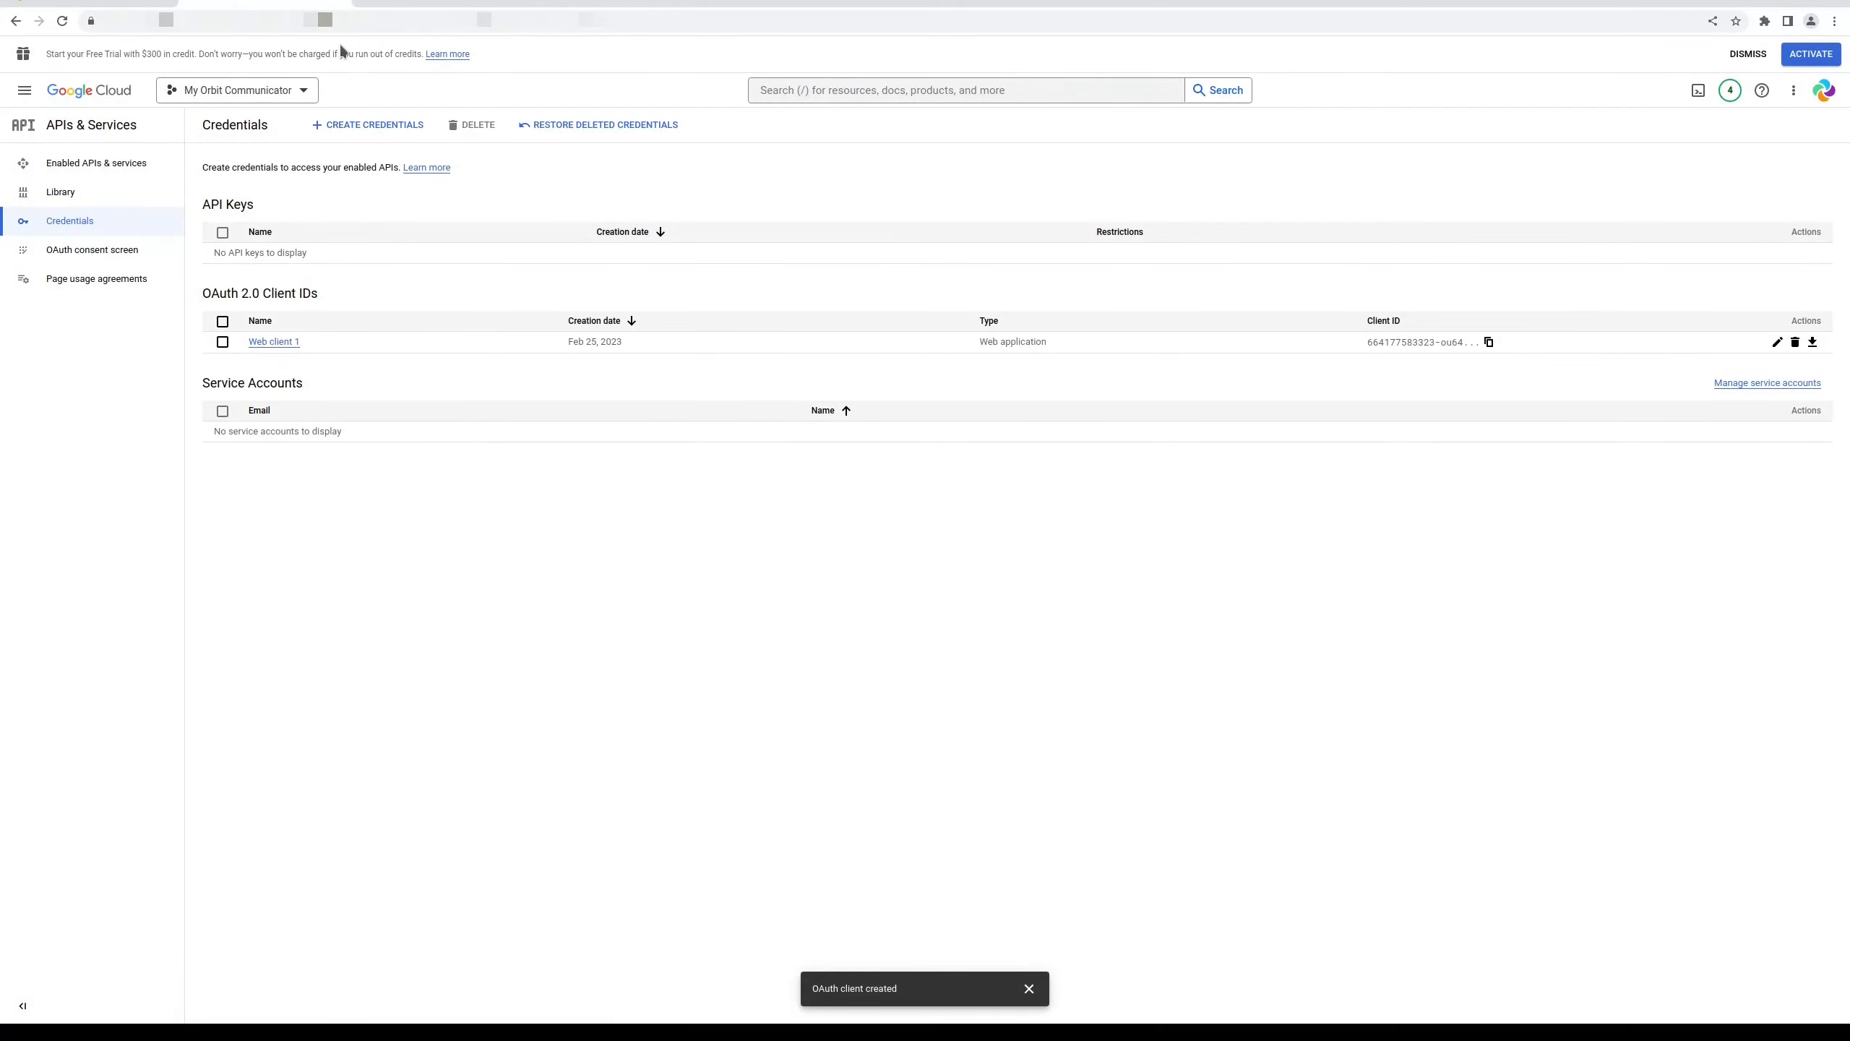
{"action": "left_click", "coordinate": [89, 3]}
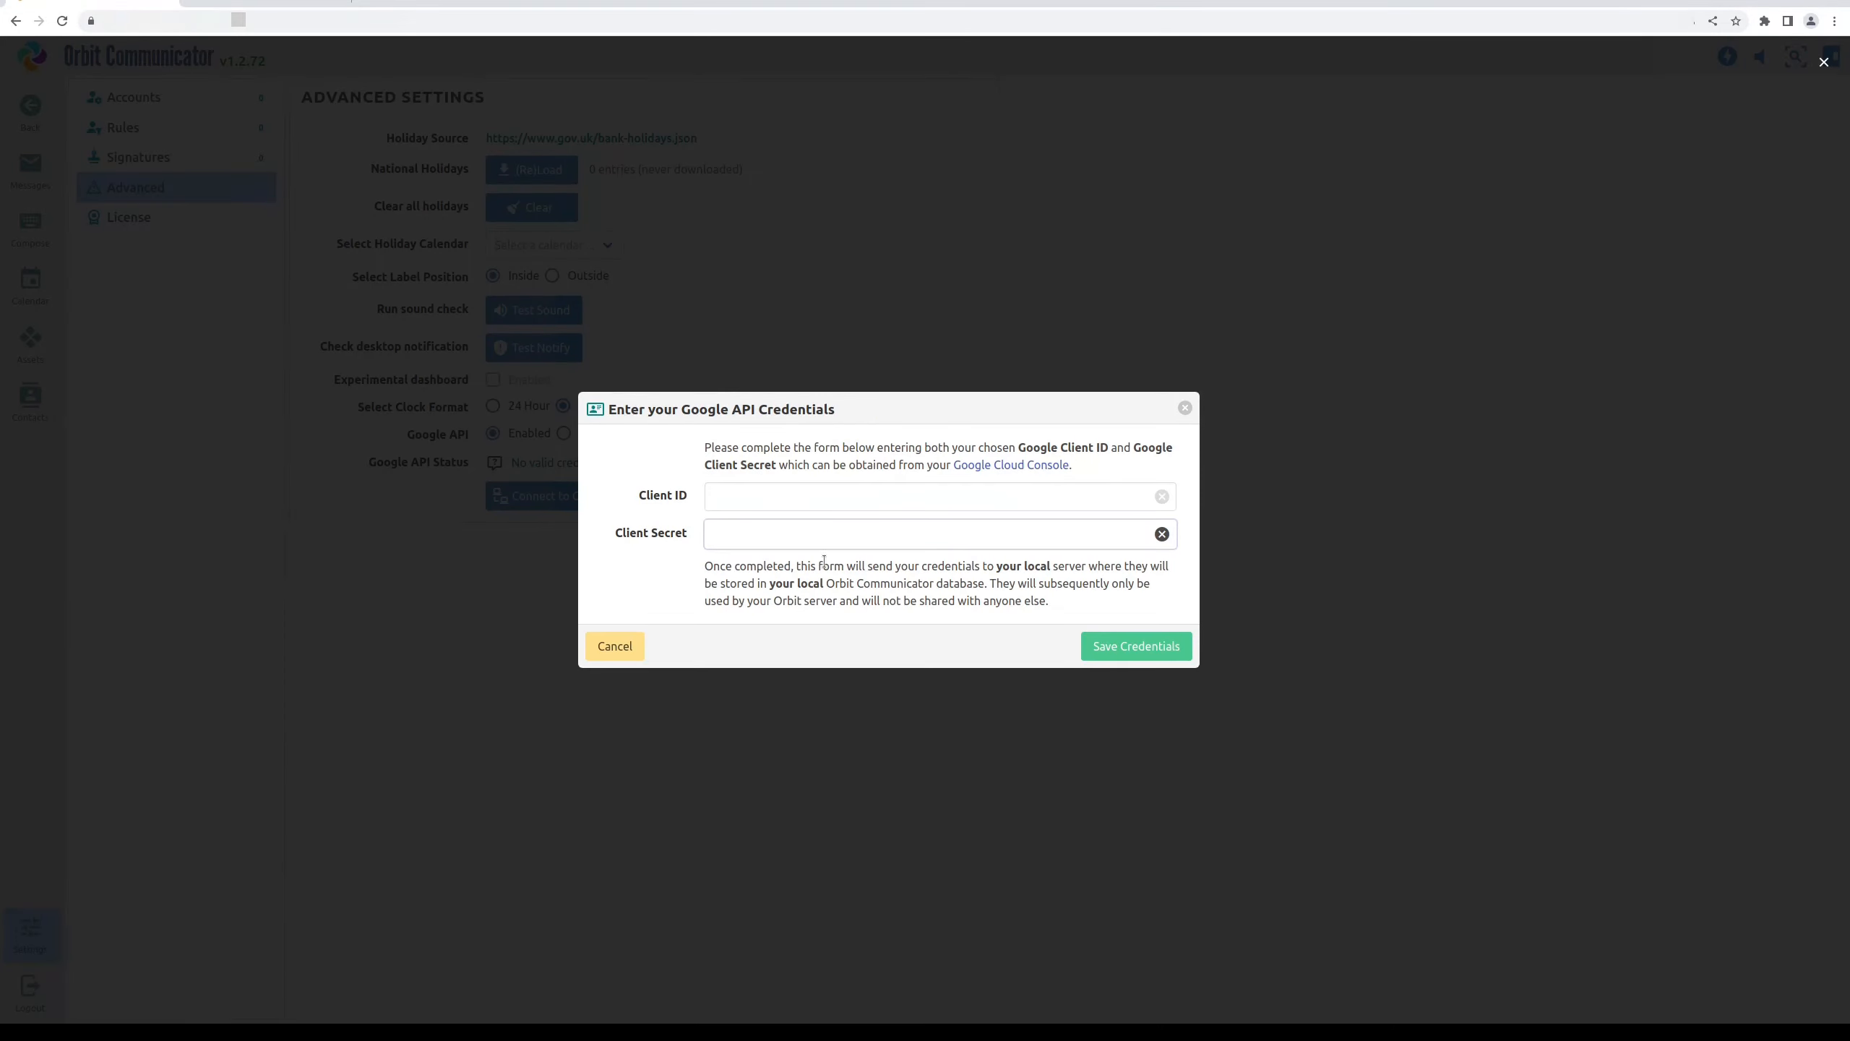
{"action": "left_click", "coordinate": [1160, 647]}
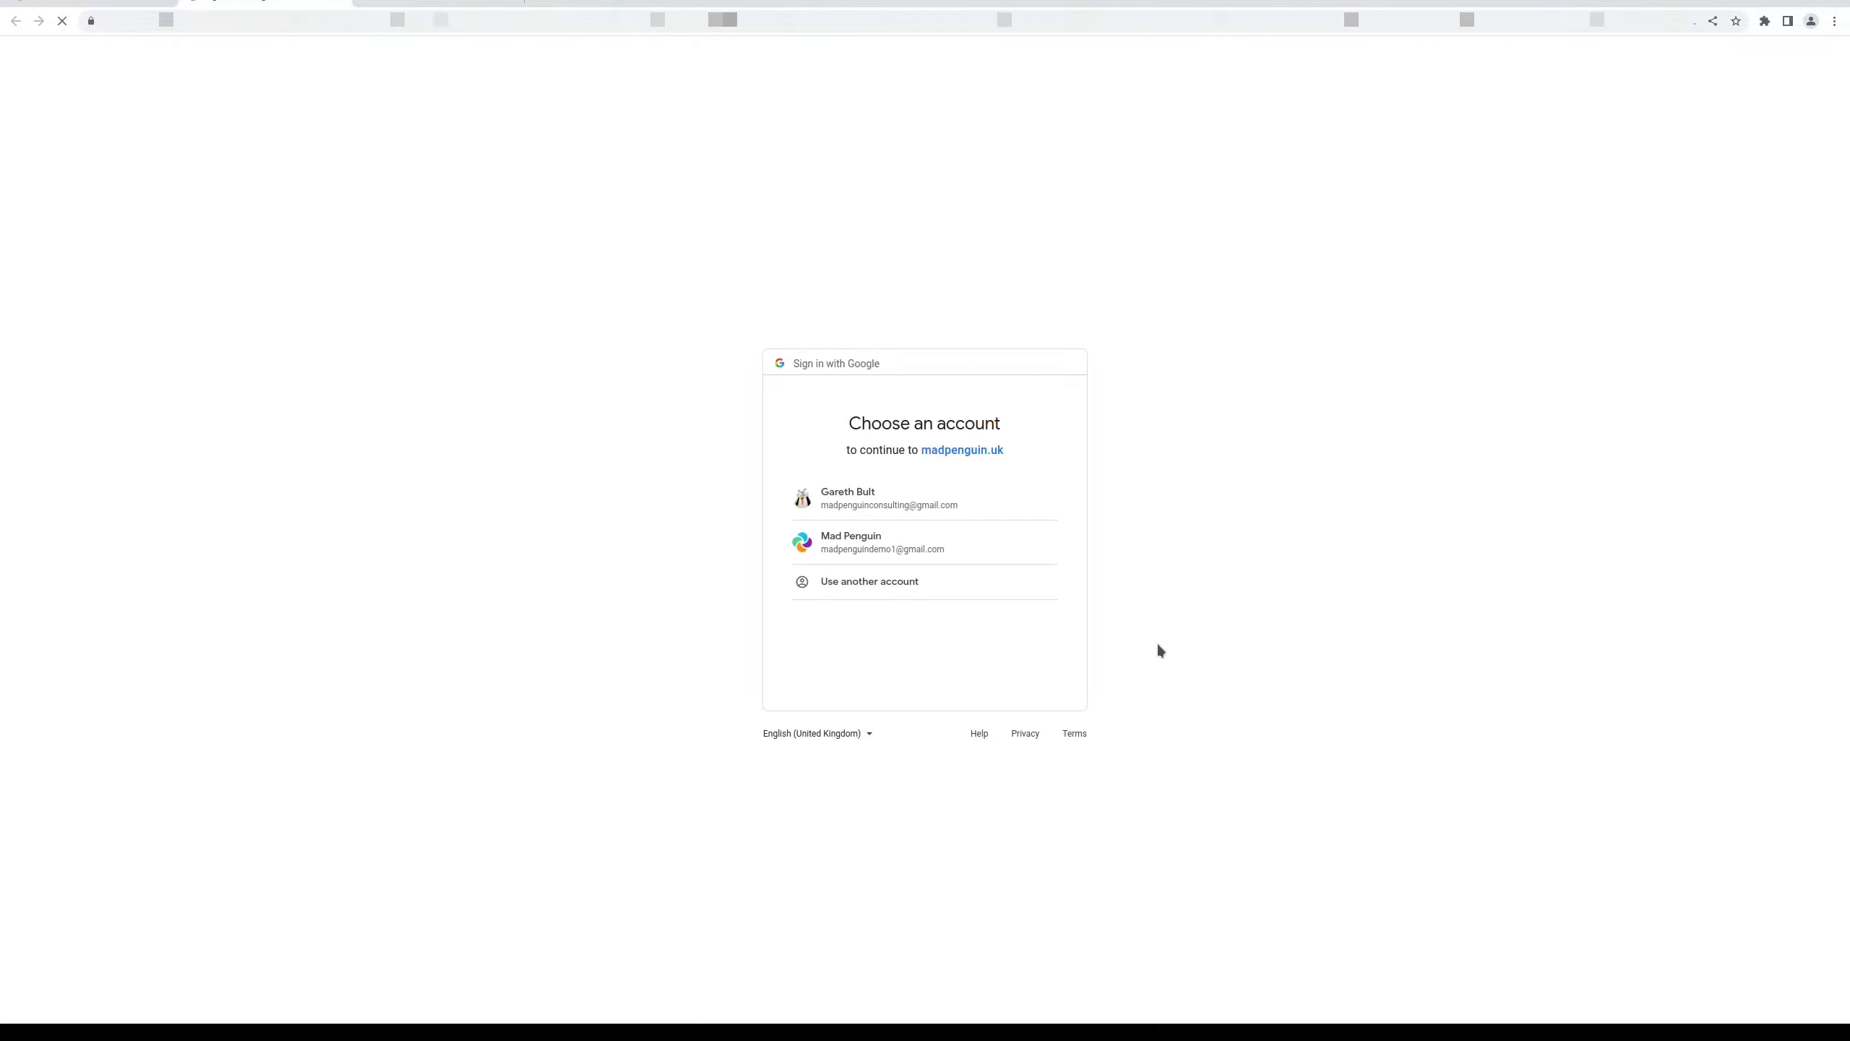
Sign in with the demo account, pass the unverified-app warning, and grant Gmail and Calendar access
{"action": "left_click", "coordinate": [867, 541]}
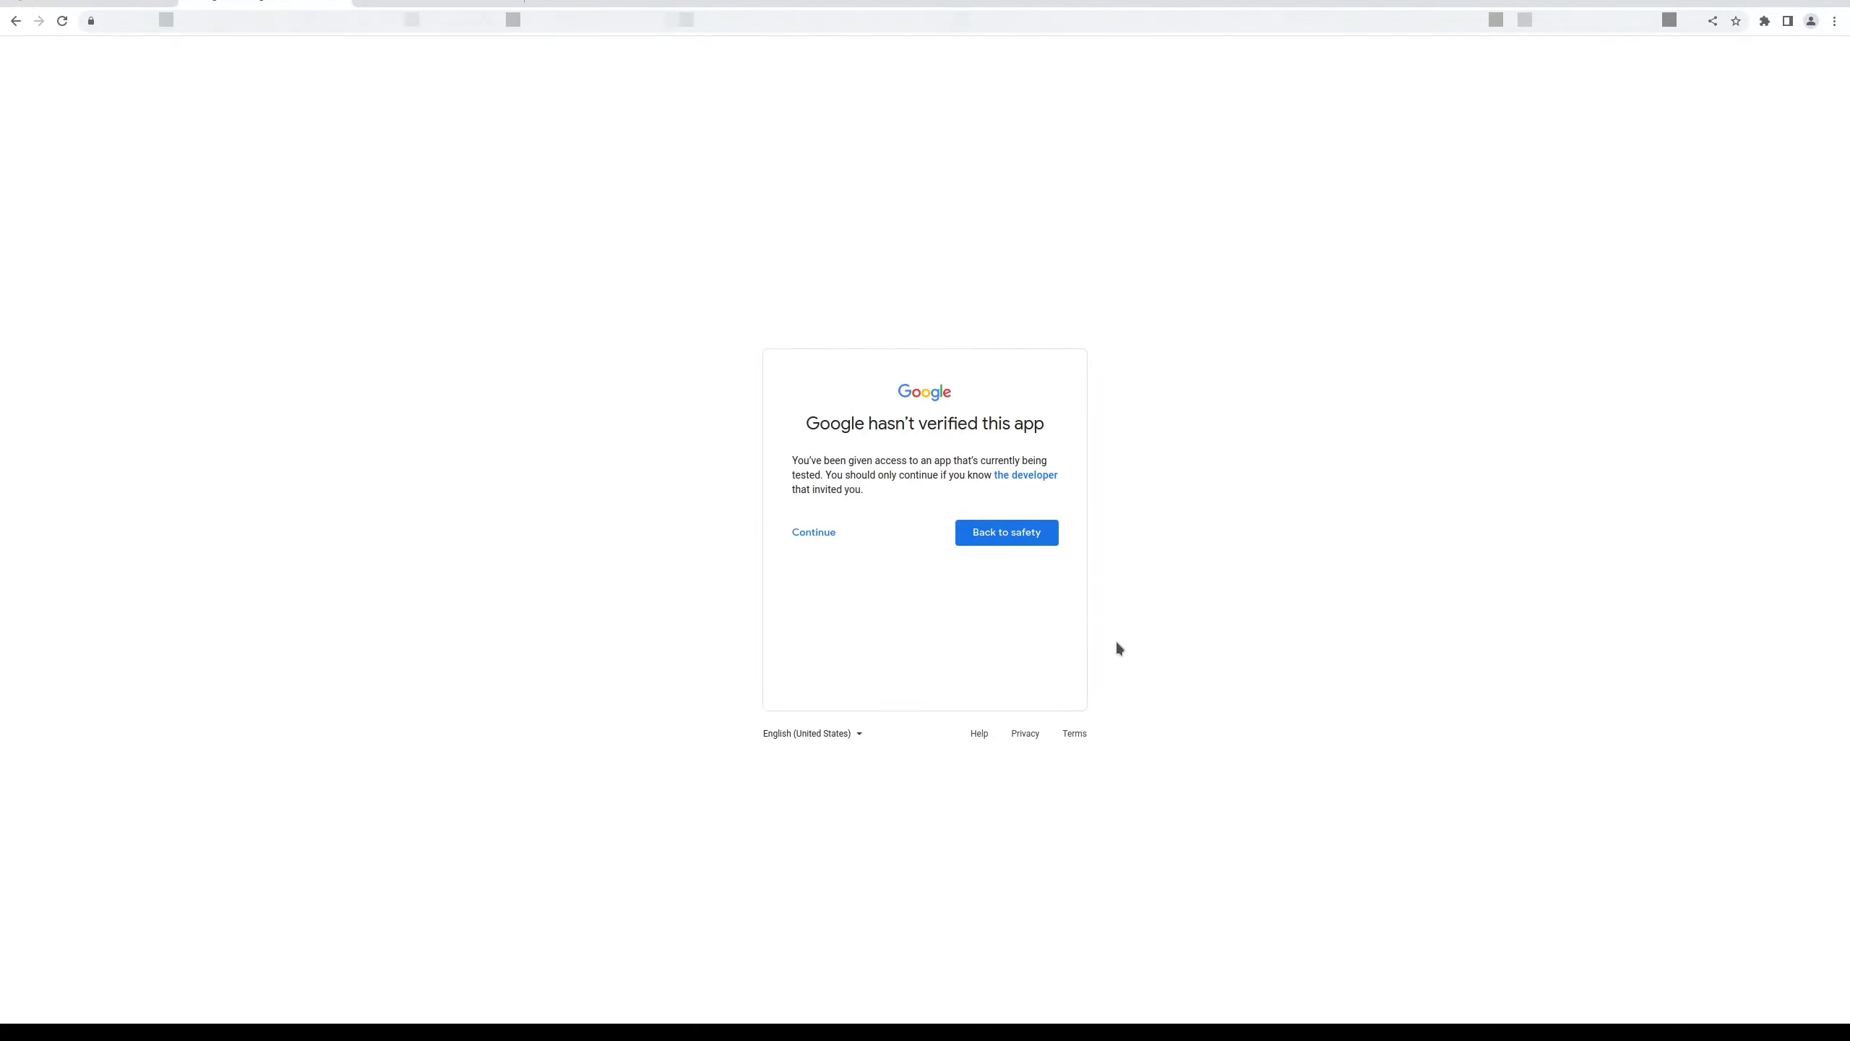
{"action": "left_click", "coordinate": [811, 534]}
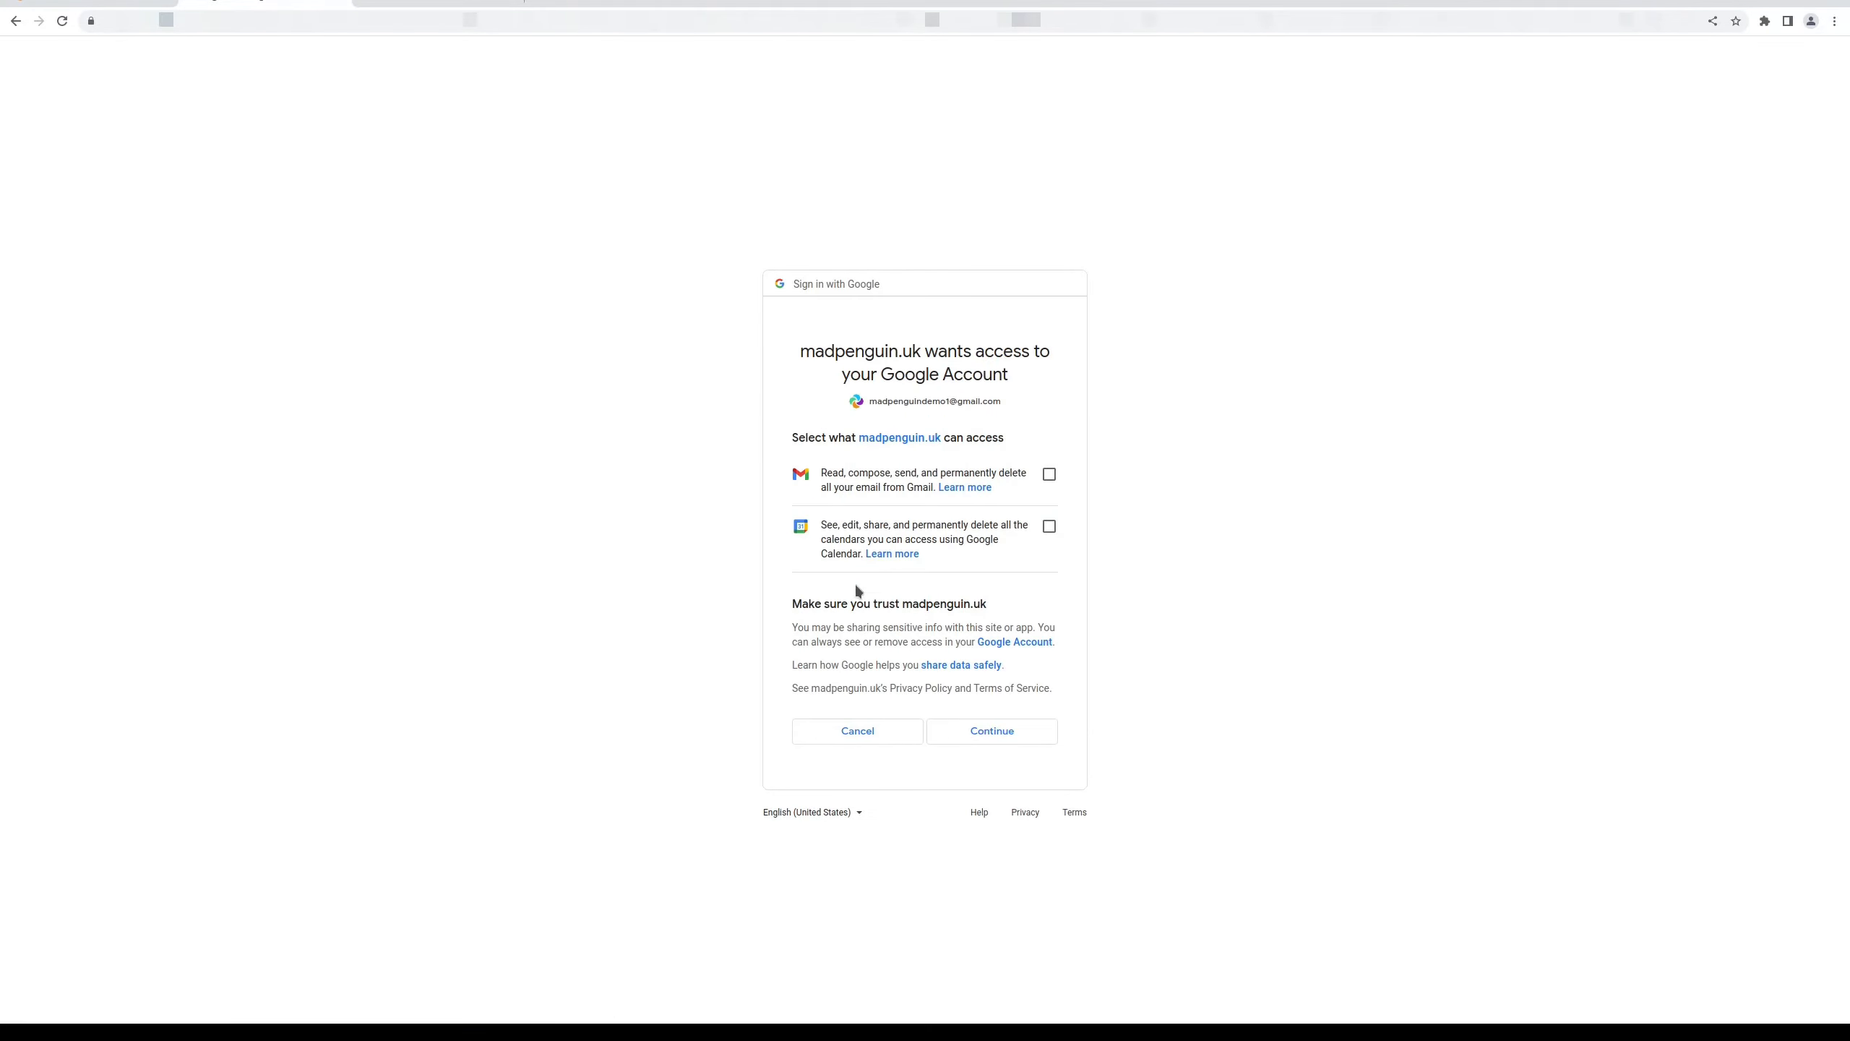
{"action": "left_click", "coordinate": [1049, 475]}
{"action": "left_click", "coordinate": [1049, 526]}
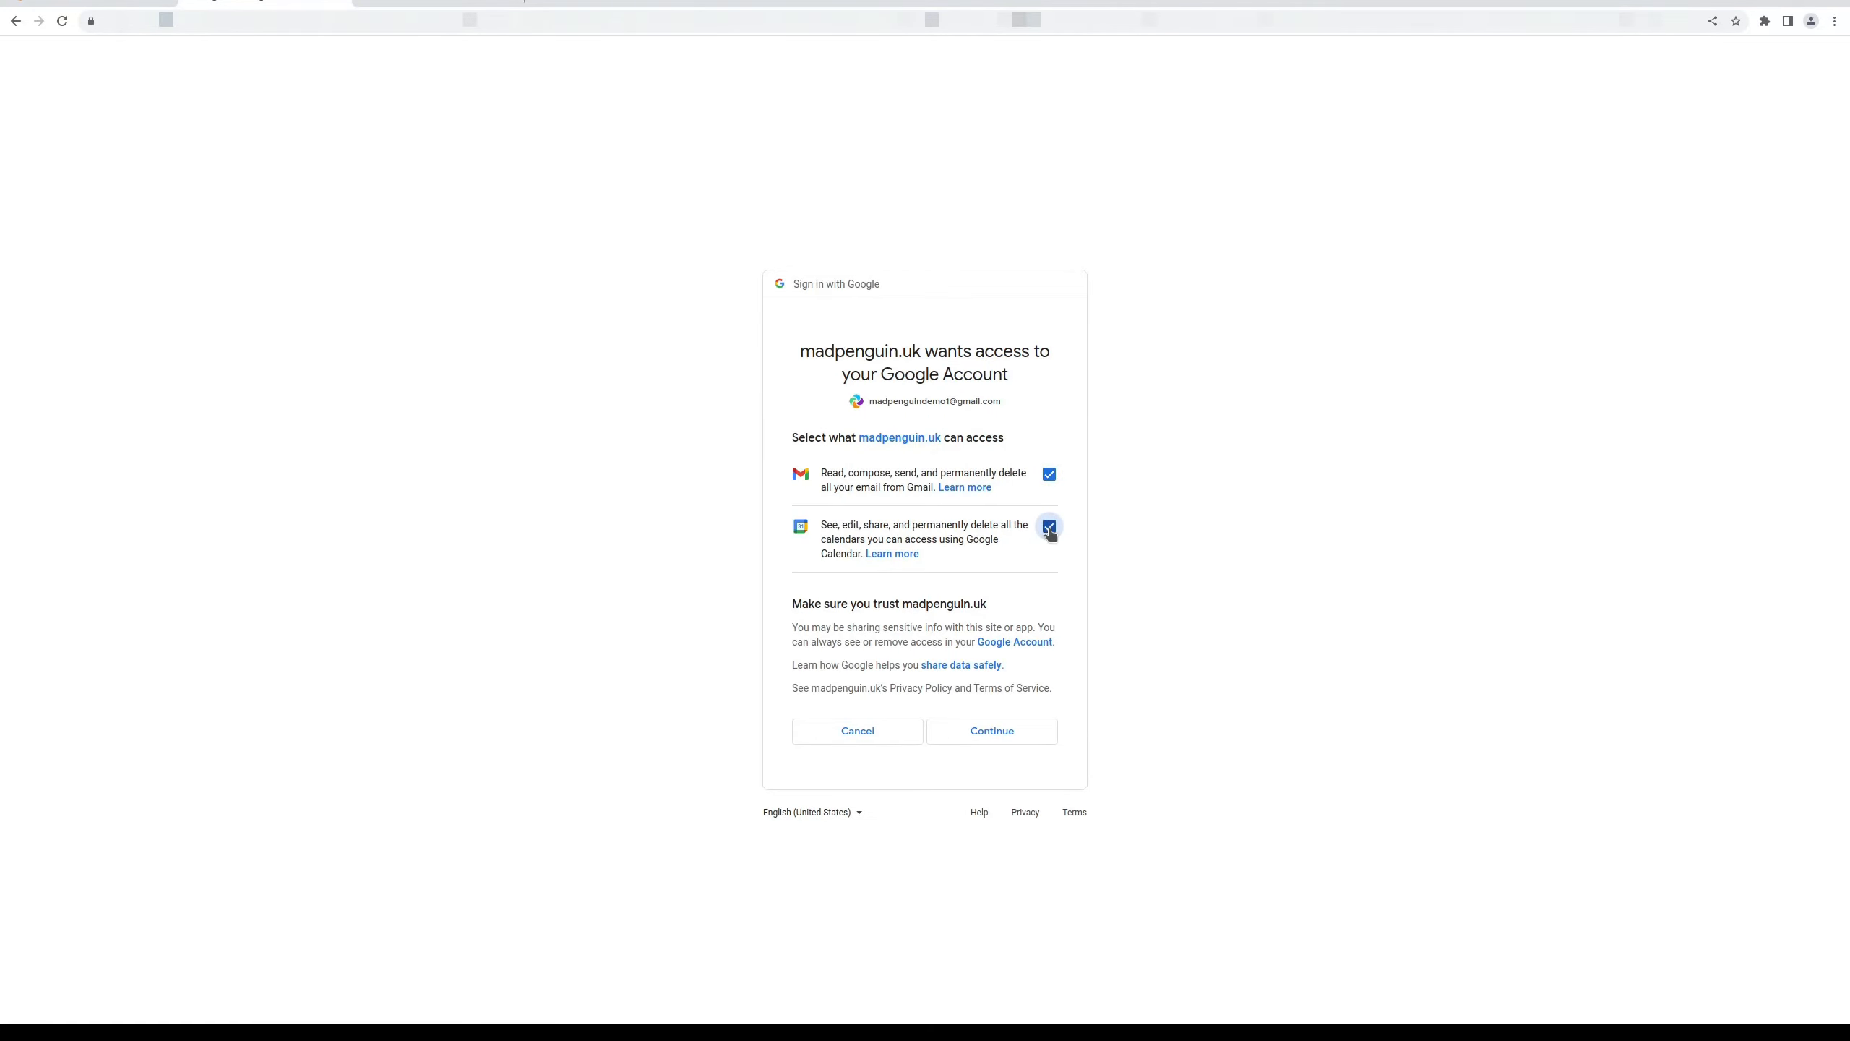
{"action": "left_click", "coordinate": [1018, 731]}
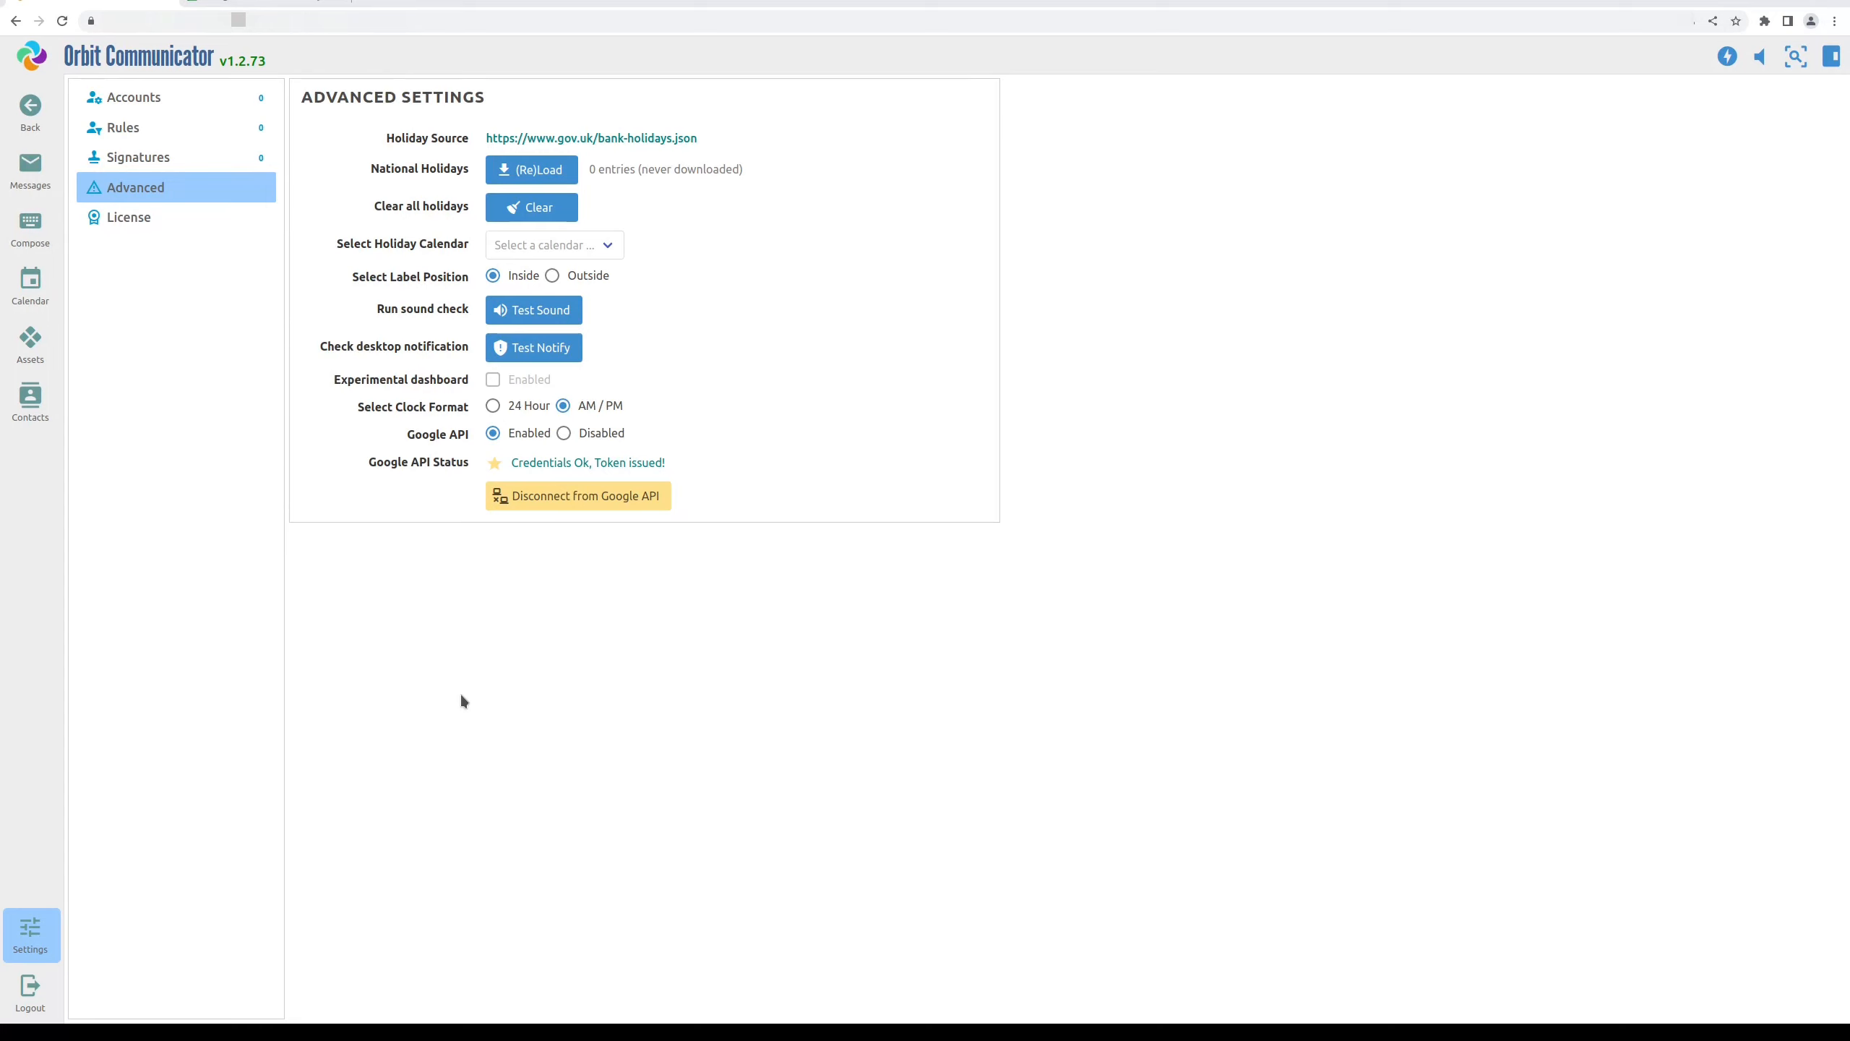
Add a Google API Account named 'Mt Google Account' with Mail and Calendar enabled
{"action": "left_click", "coordinate": [167, 89]}
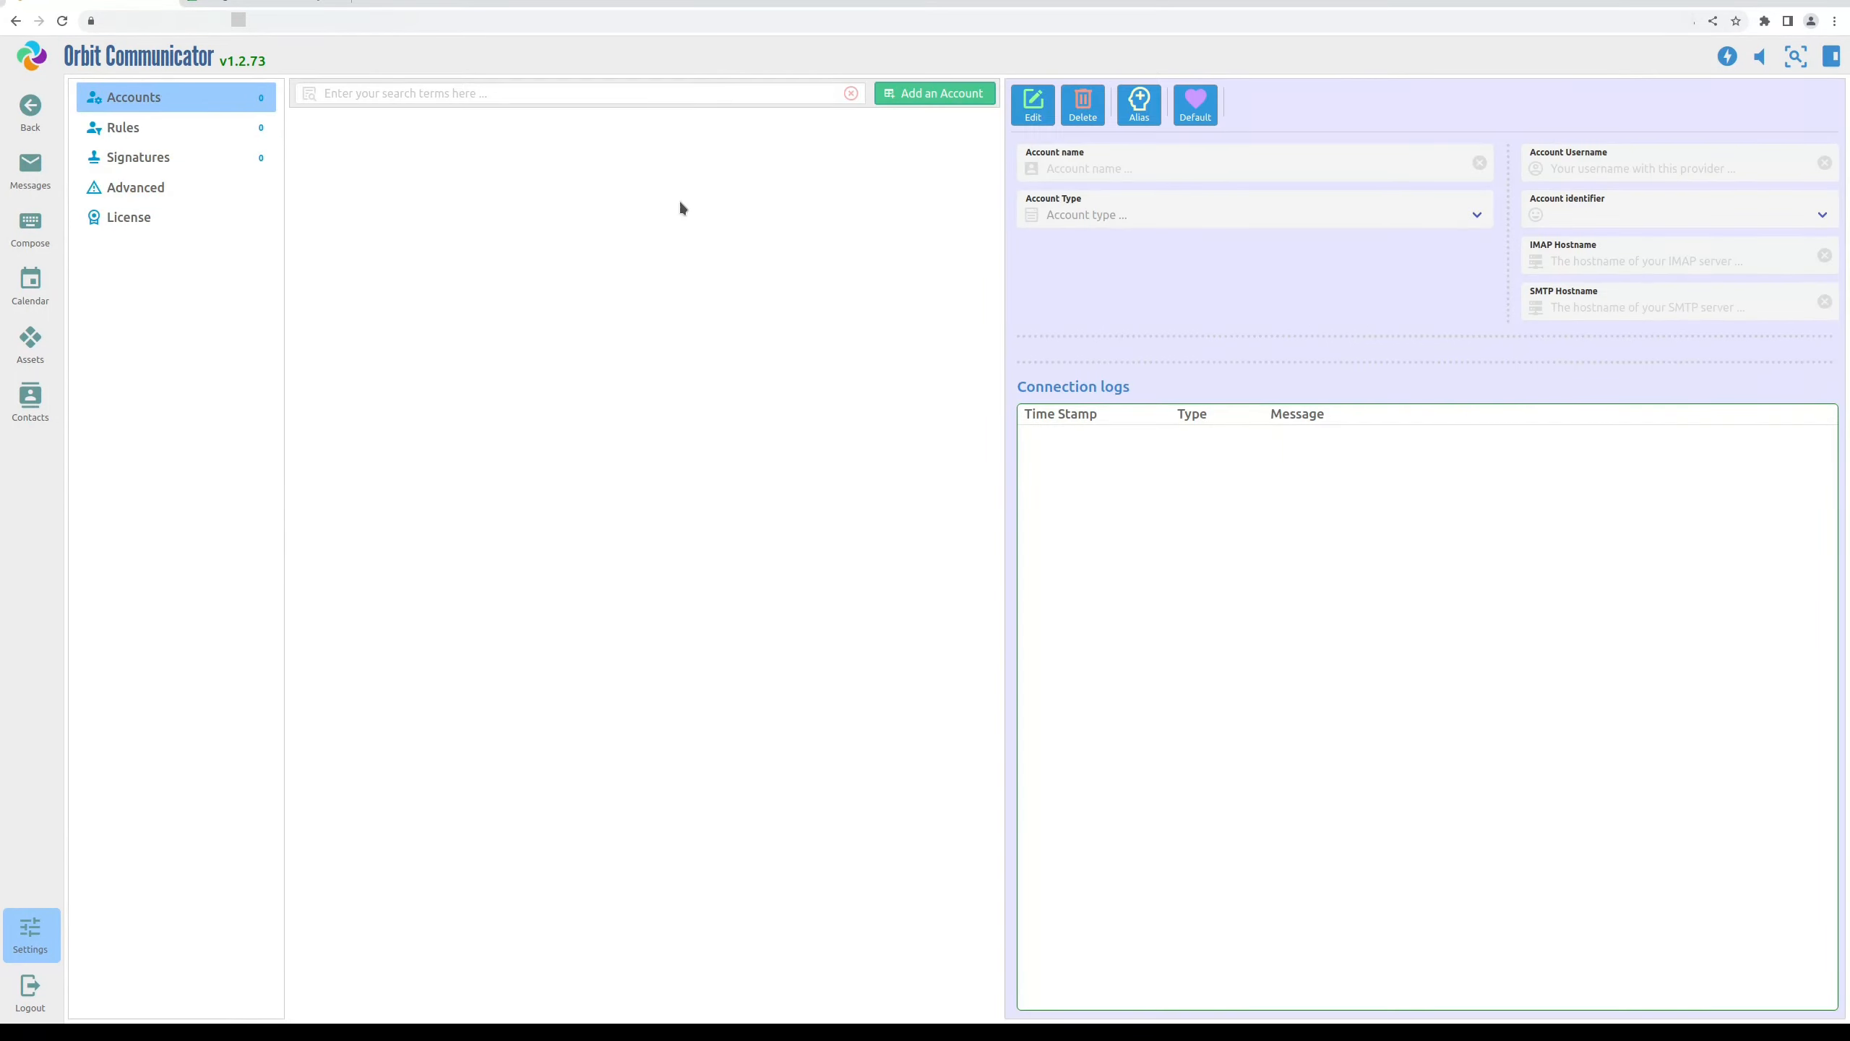
{"action": "left_click", "coordinate": [916, 93]}
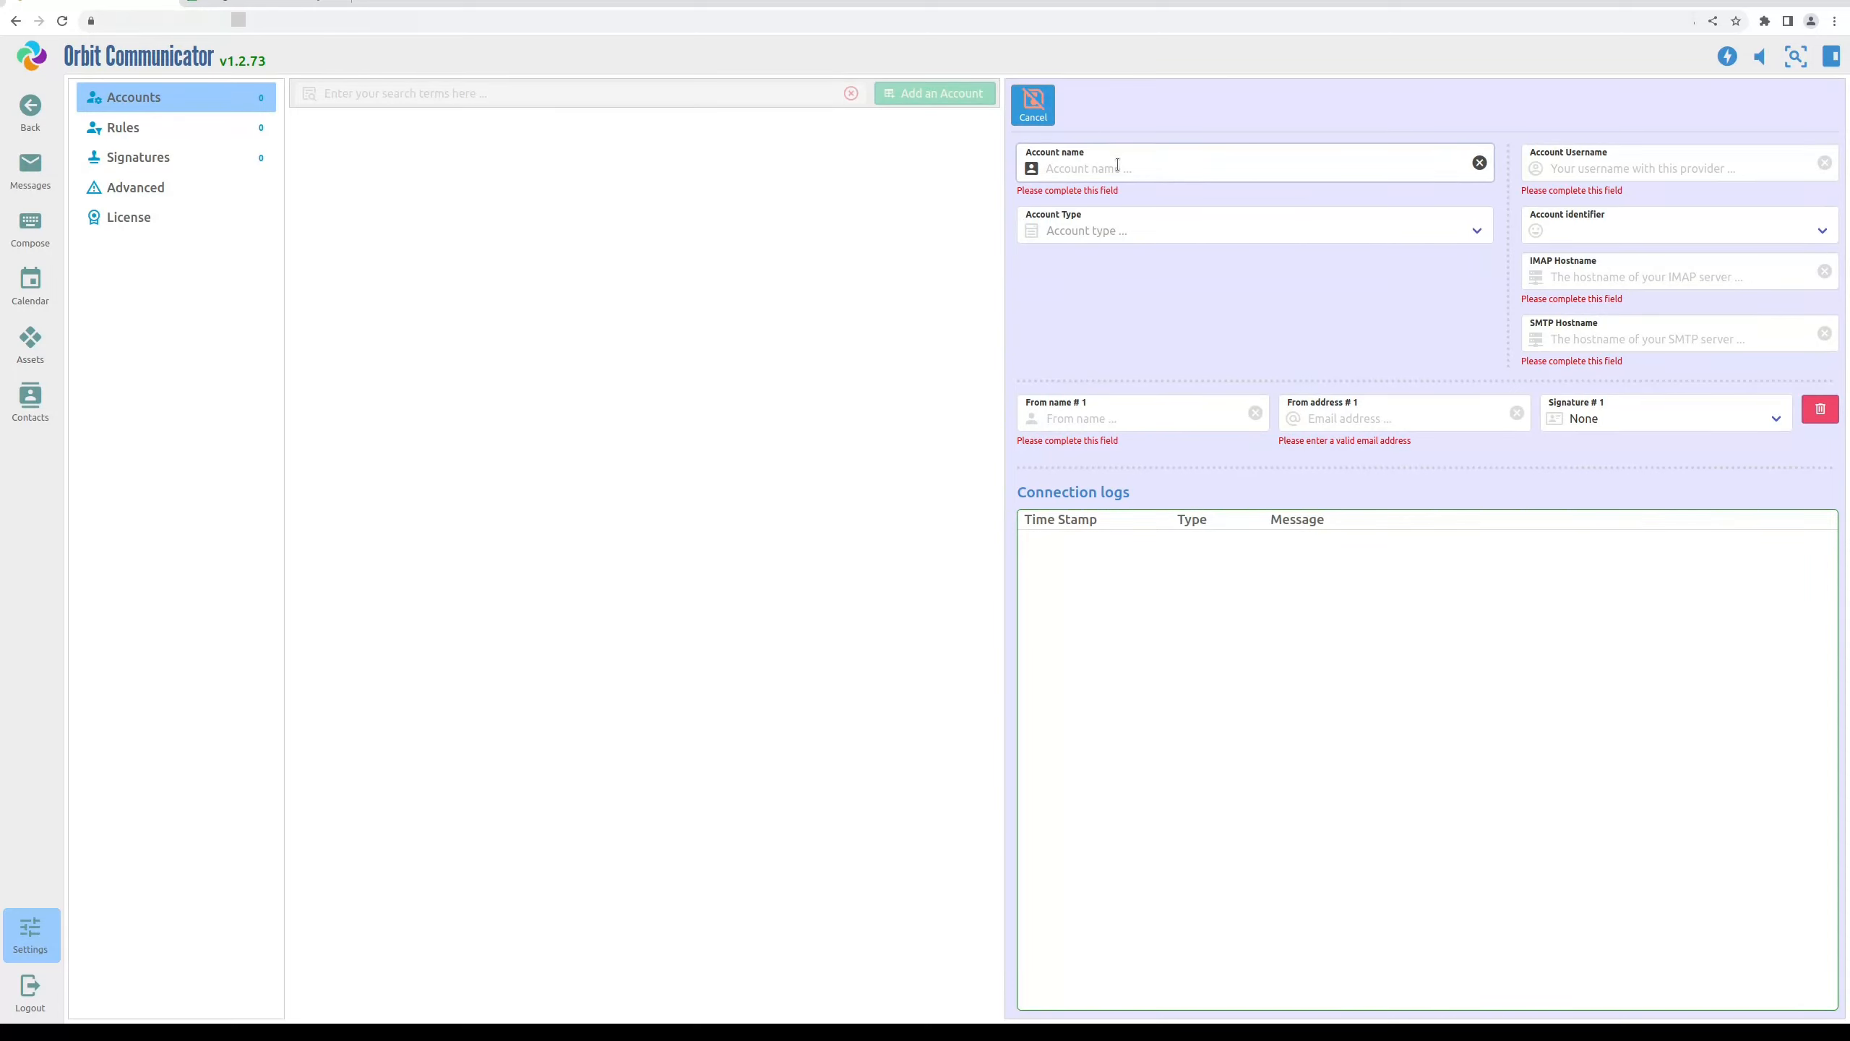
{"action": "type", "text": "Mt G"}
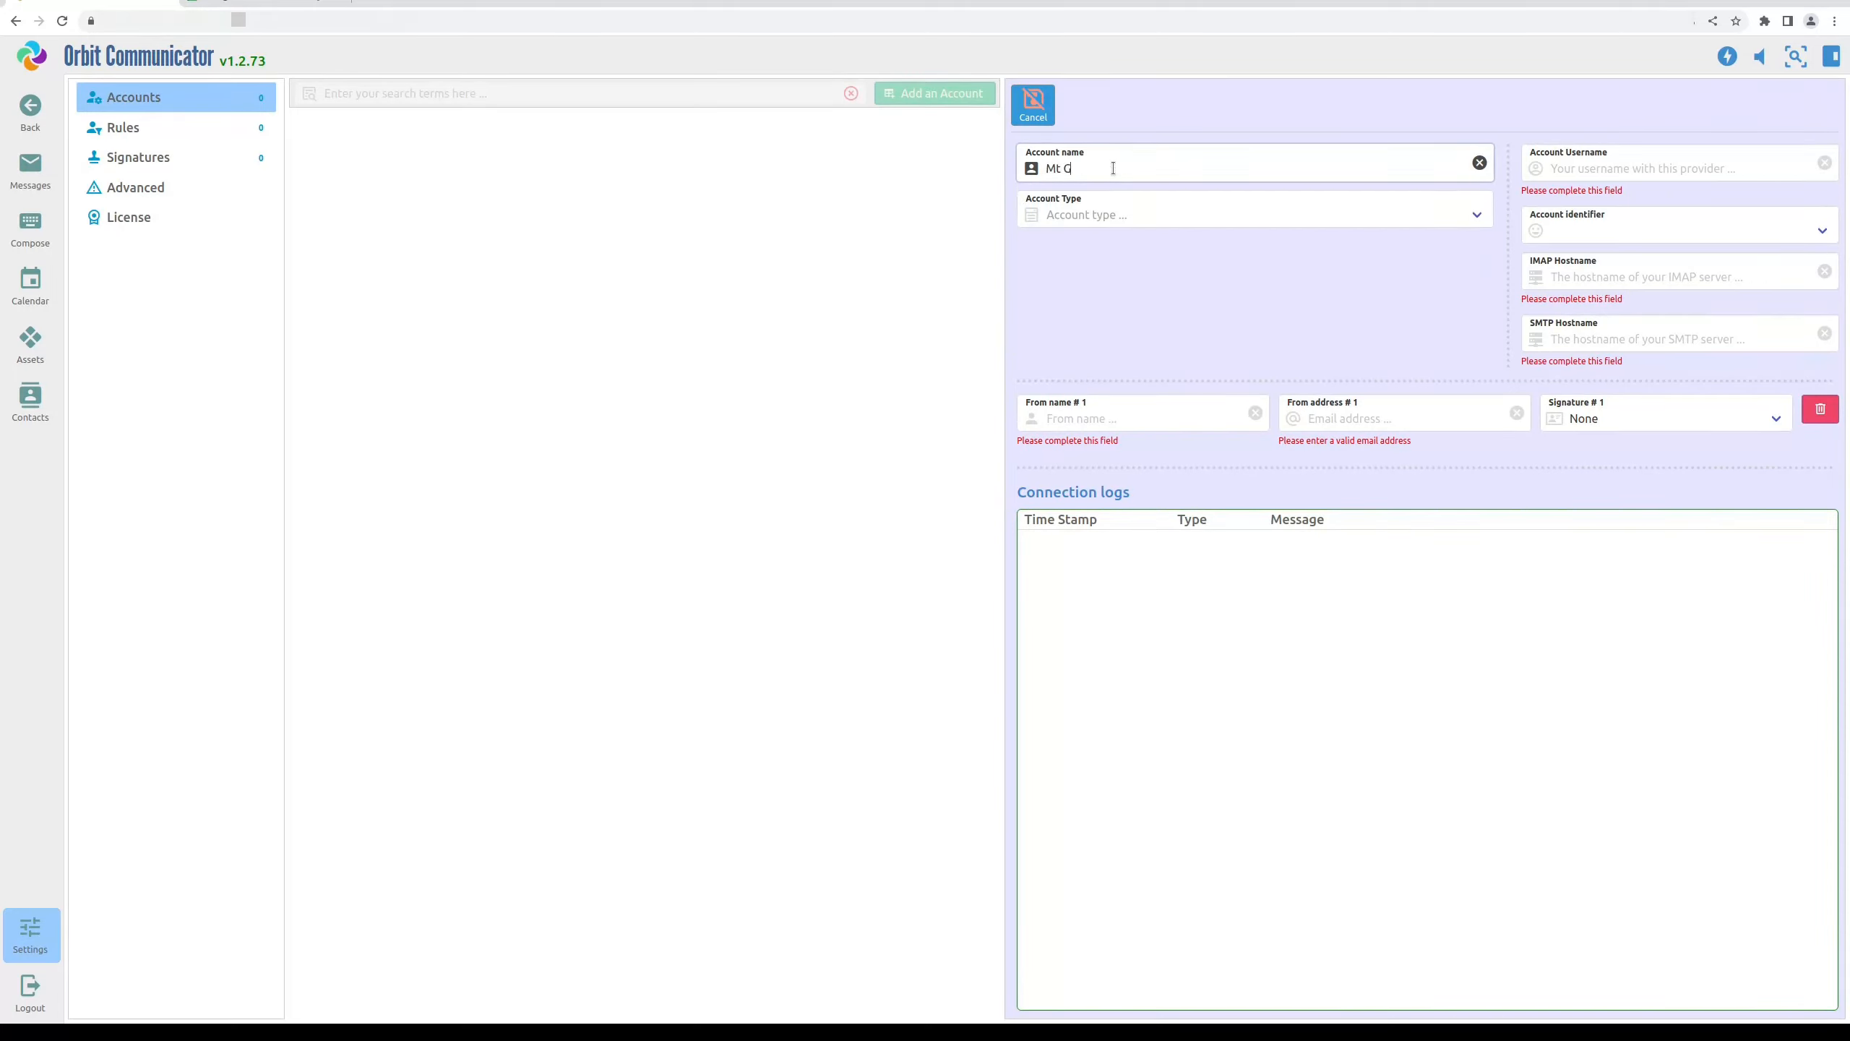
{"action": "type", "text": "oogle Account"}
{"action": "key", "text": "Tab"}
{"action": "key", "text": "Down"}
{"action": "key", "text": "Down"}
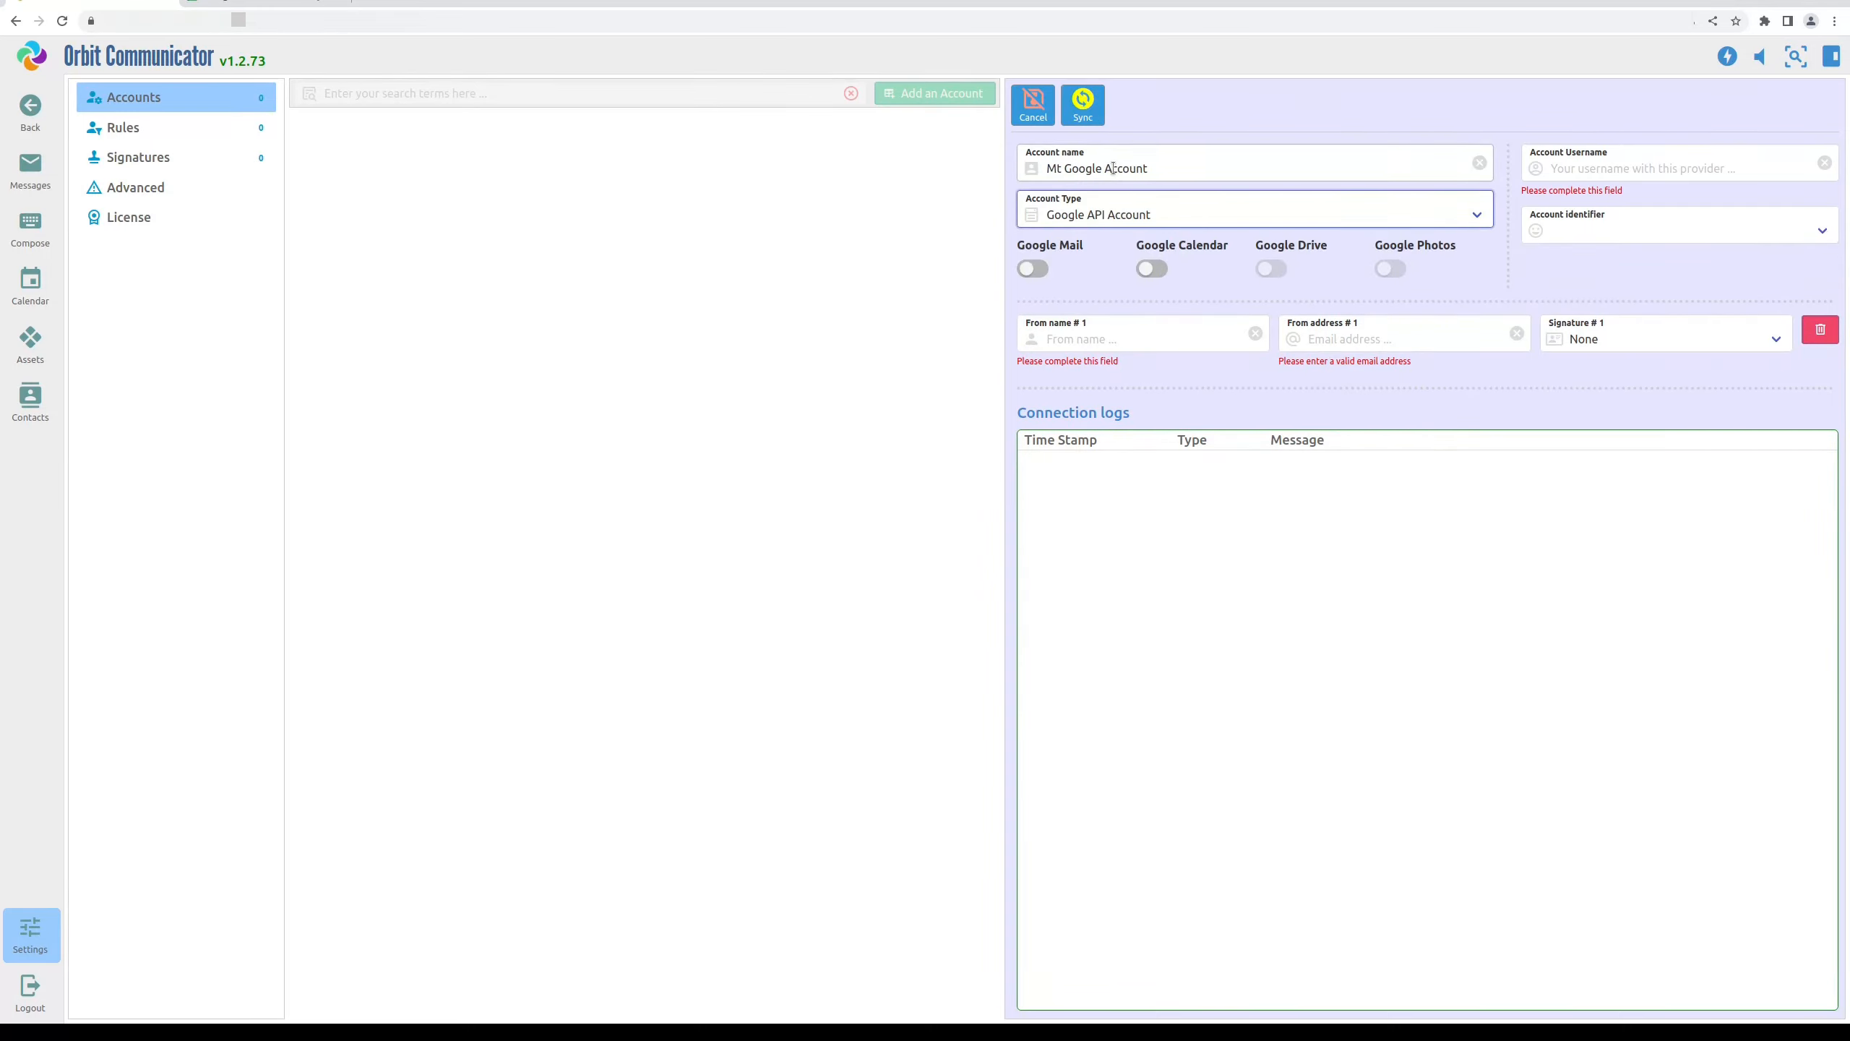
{"action": "key", "text": "Tab"}
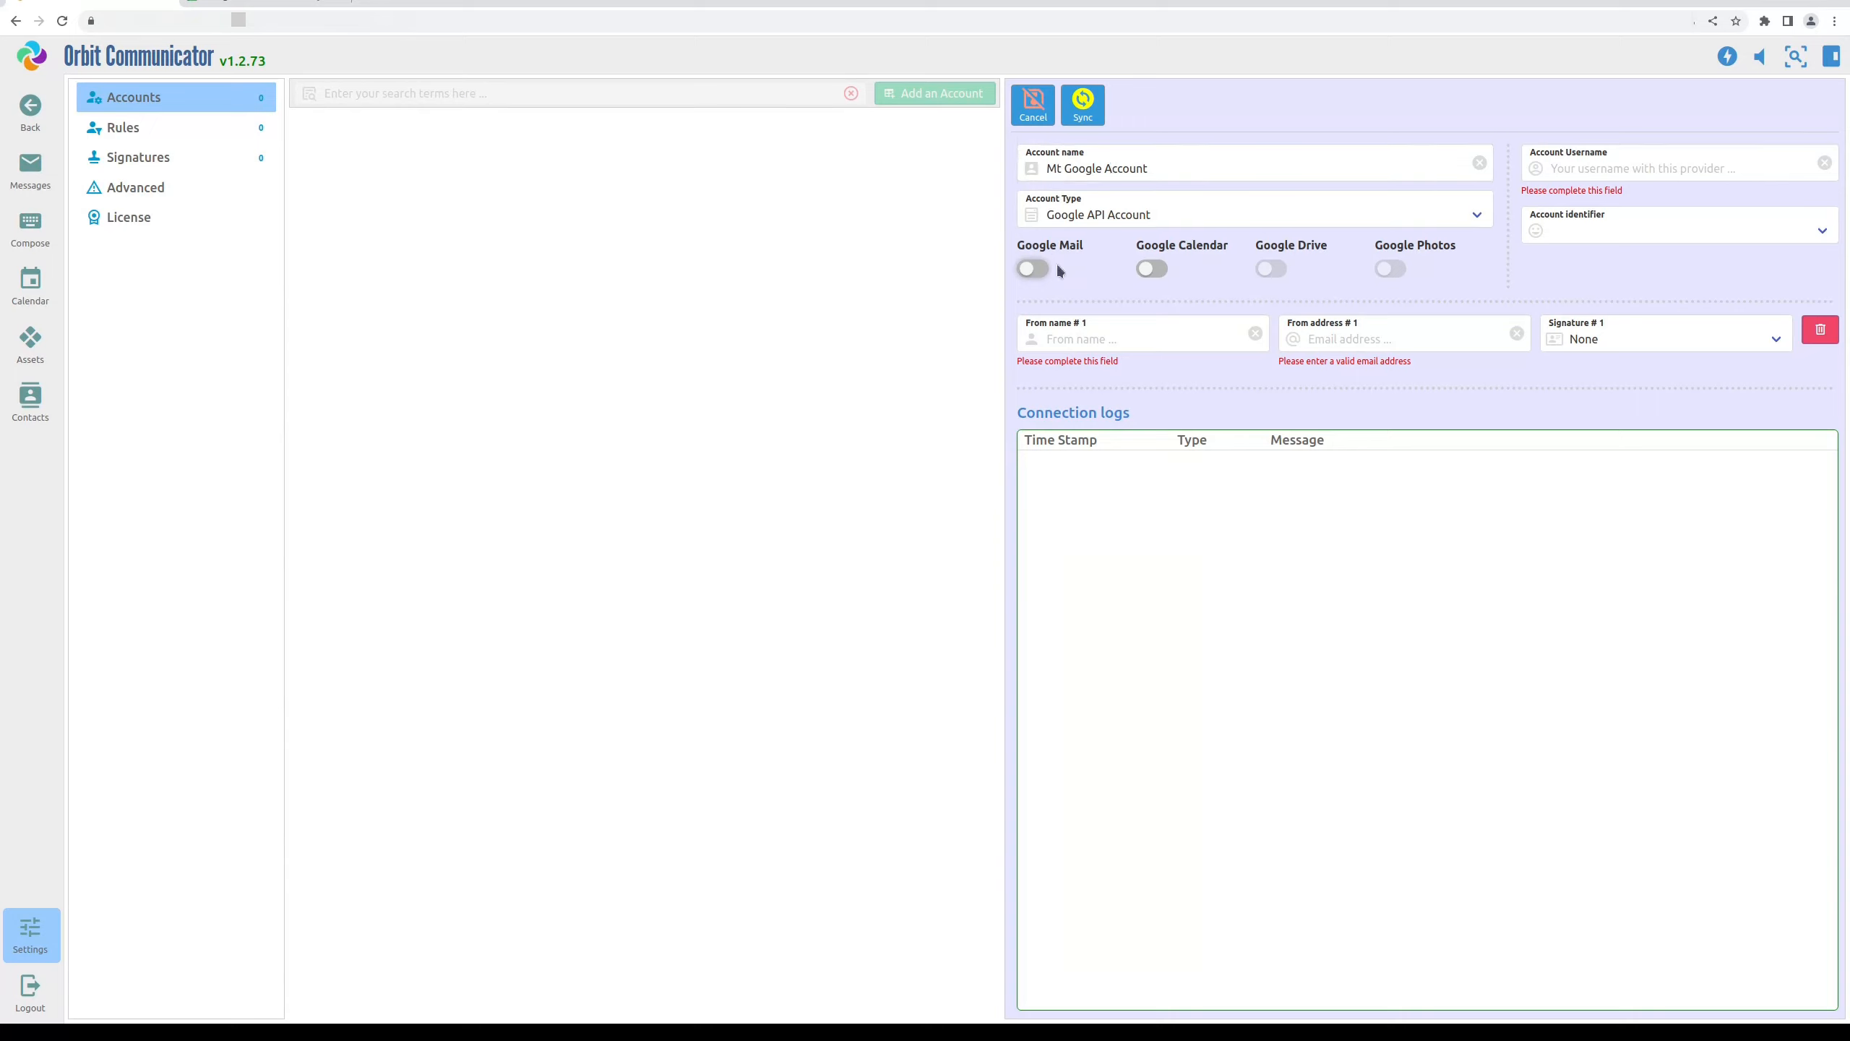
{"action": "left_click", "coordinate": [1035, 269]}
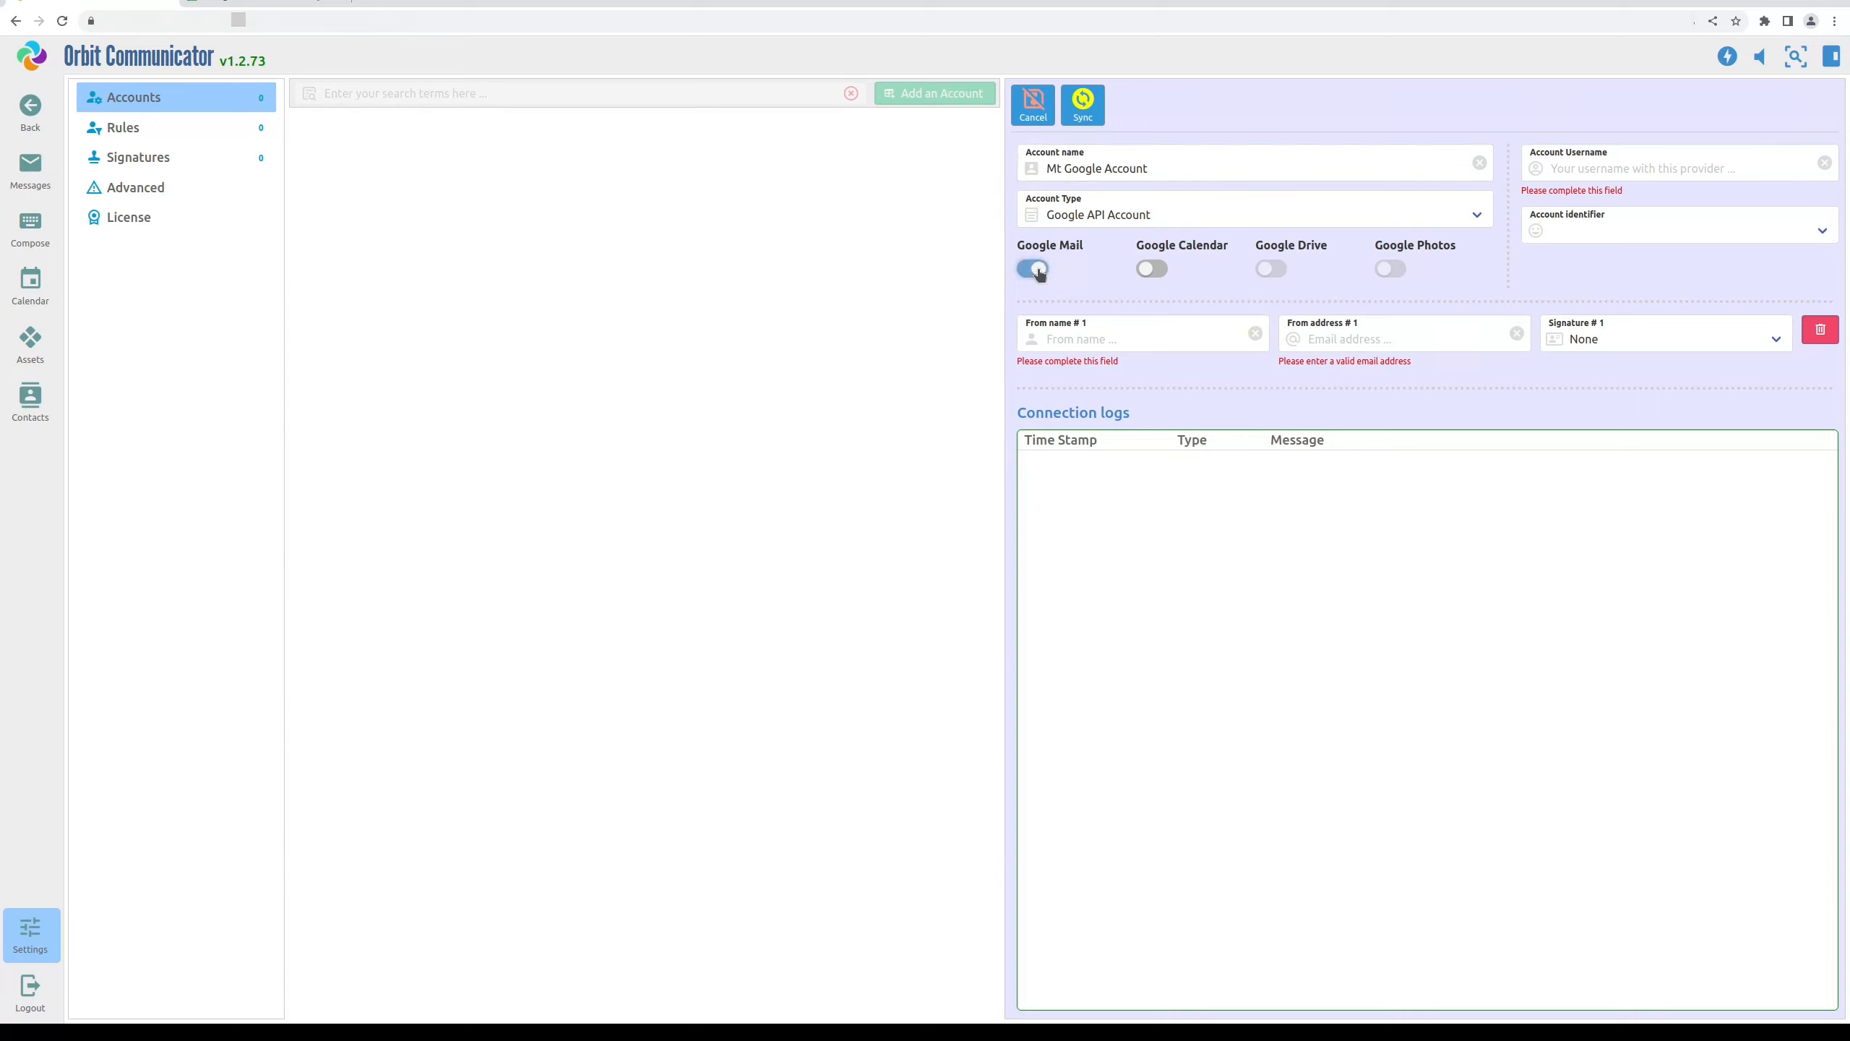
{"action": "left_click", "coordinate": [1153, 269]}
Paste the account's e-mail as the username and pick the football identifier icon
{"action": "left_click", "coordinate": [1589, 170]}
{"action": "right_click", "coordinate": [1590, 167]}
{"action": "left_click", "coordinate": [1631, 261]}
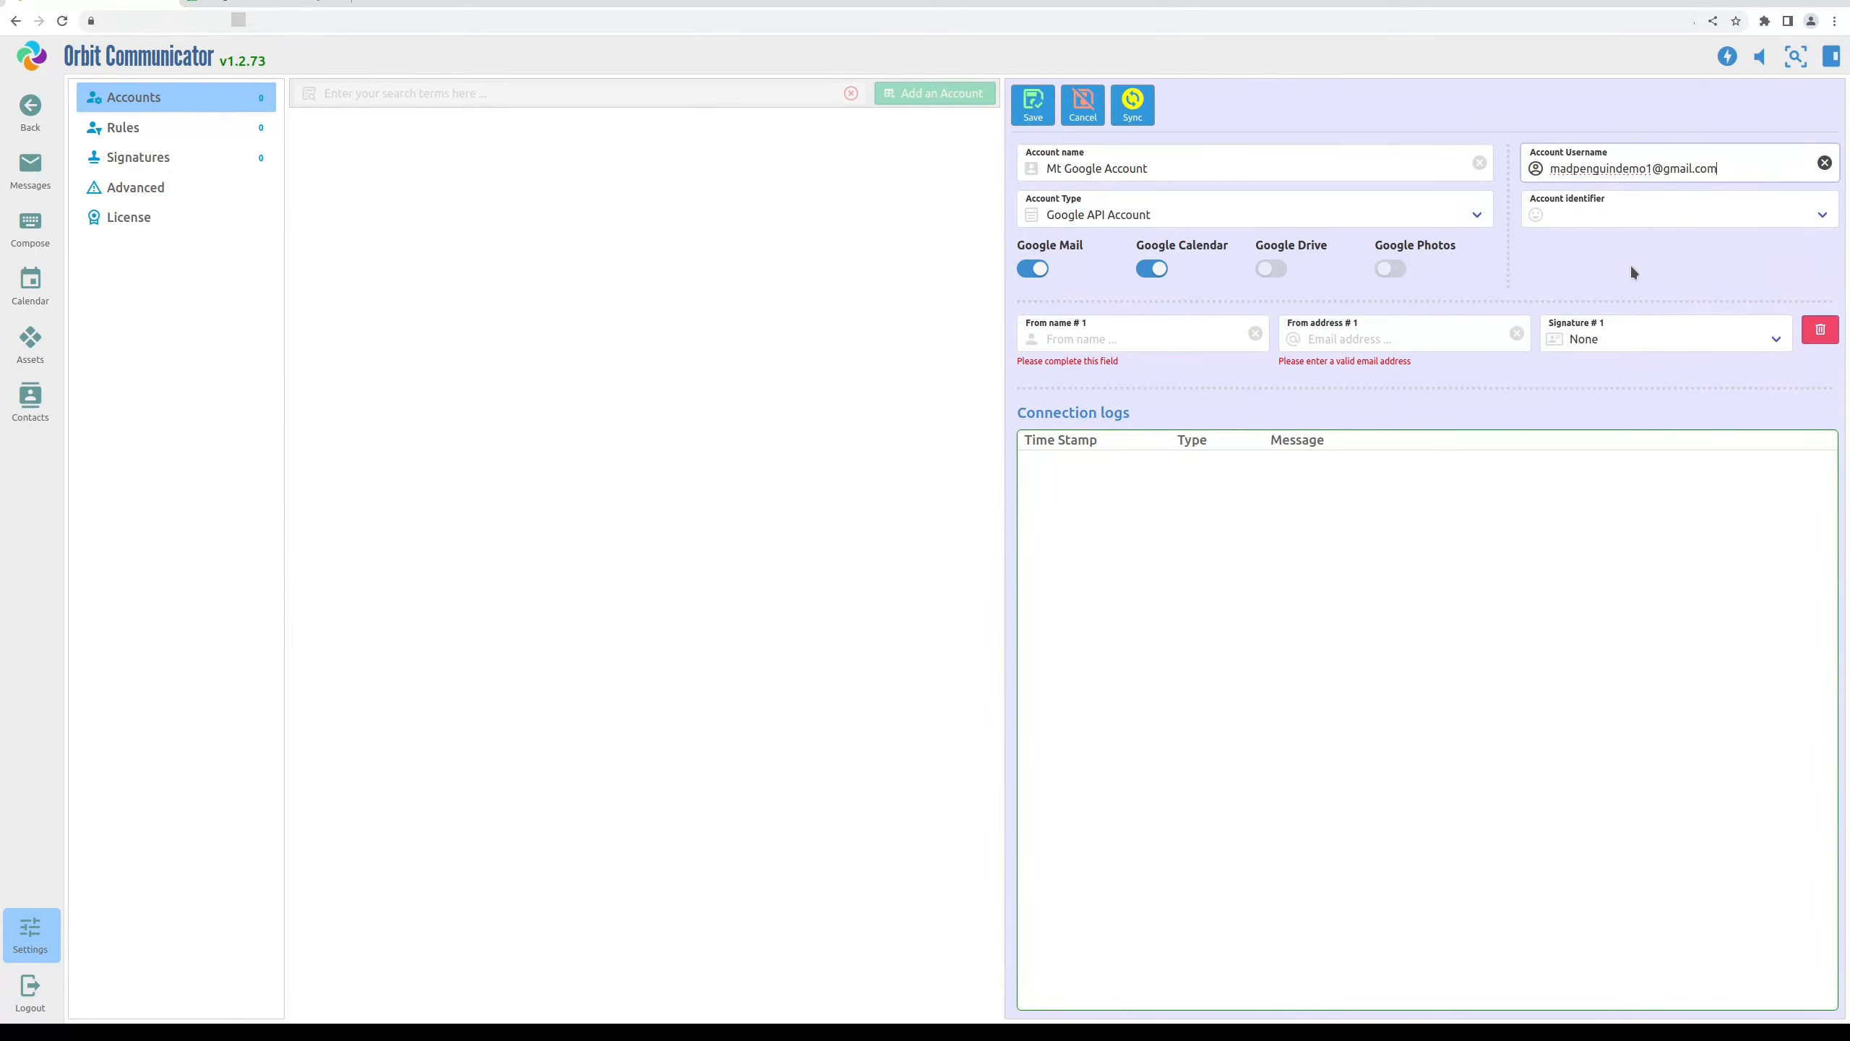
{"action": "left_click", "coordinate": [1584, 212]}
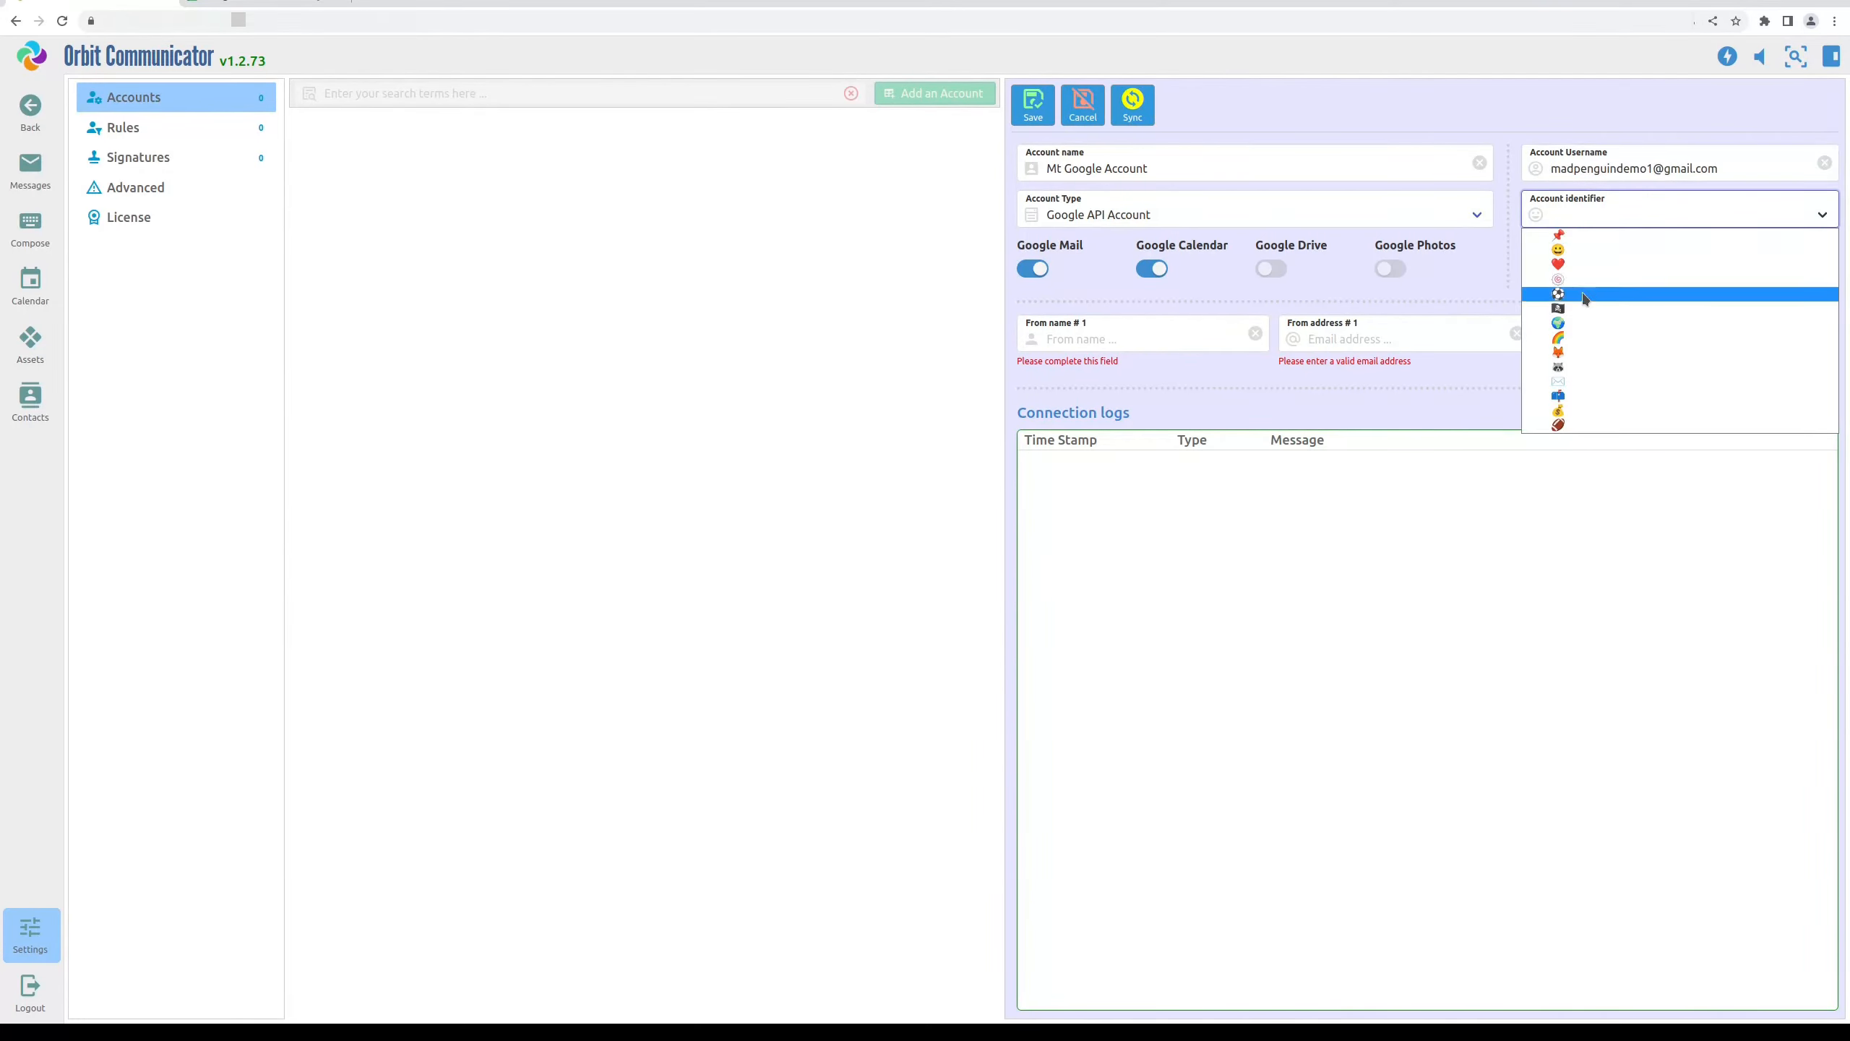
{"action": "left_click", "coordinate": [1559, 426]}
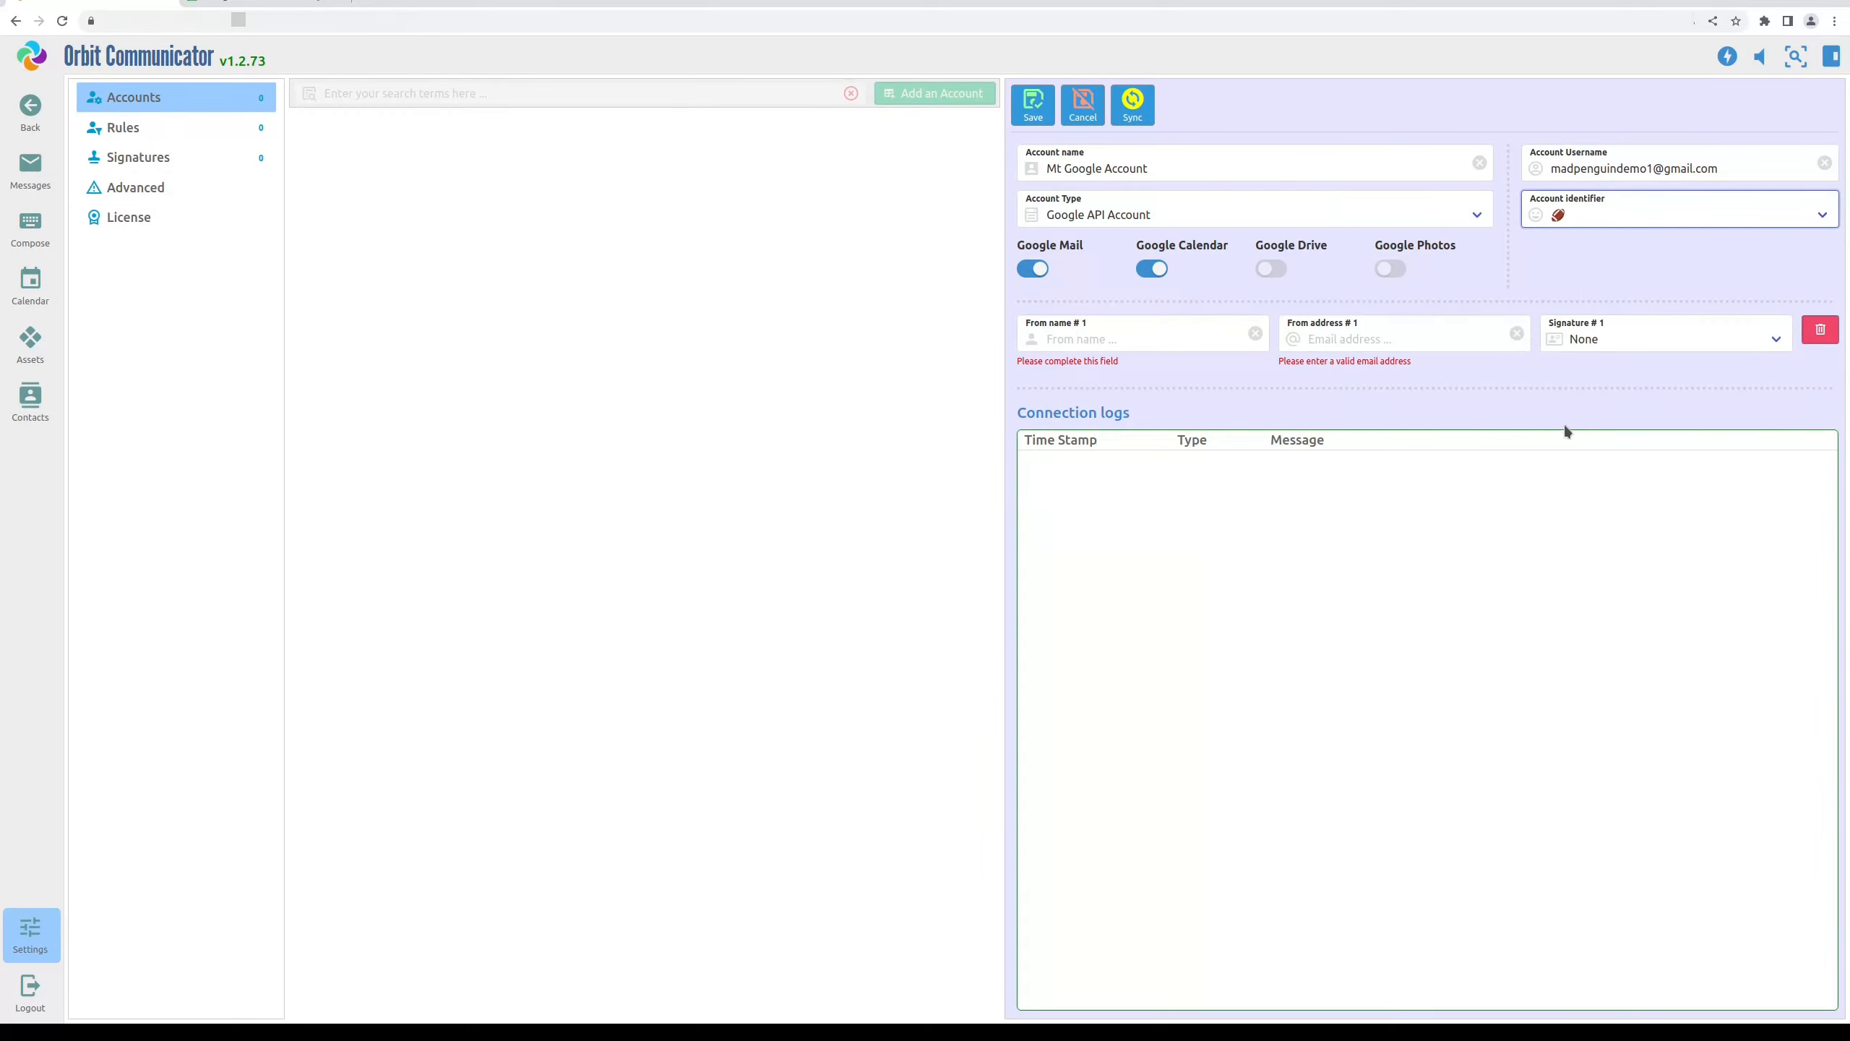
Fill in the sender name and sender e-mail address, then save the account
{"action": "left_click", "coordinate": [1231, 341]}
{"action": "left_click", "coordinate": [1299, 345]}
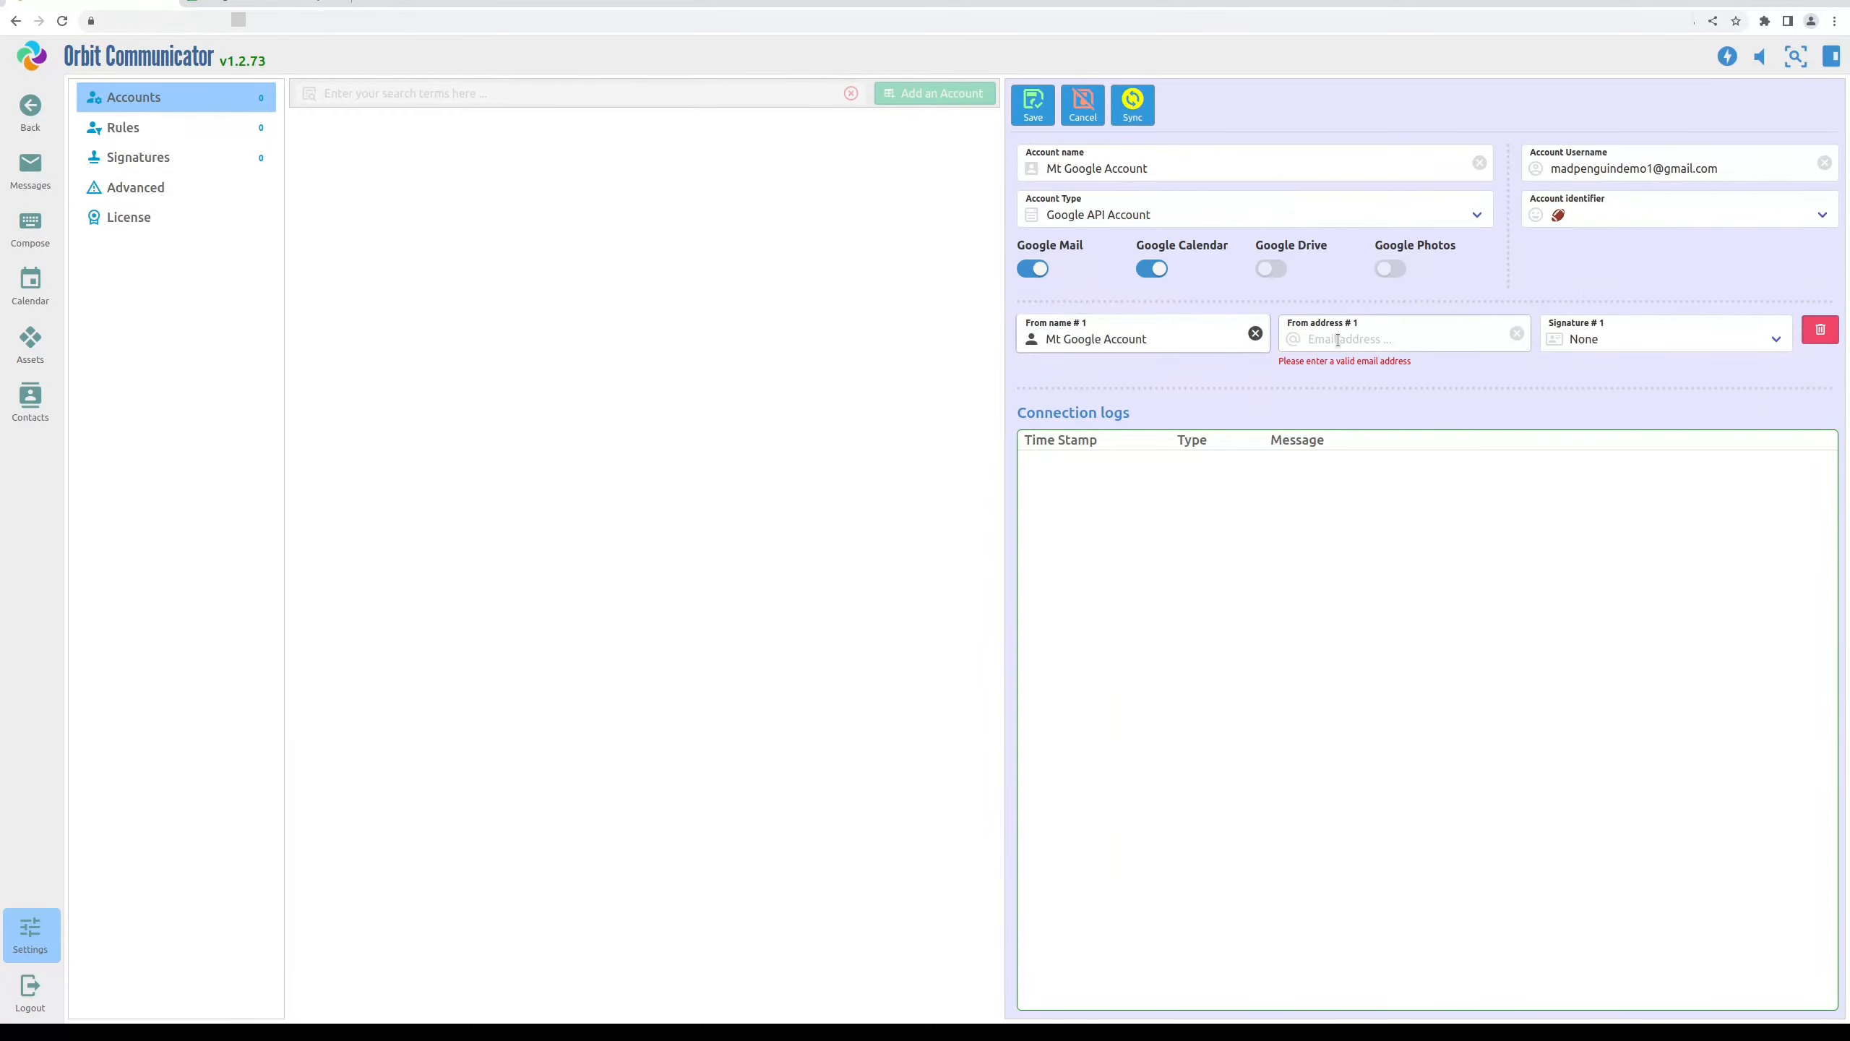
{"action": "key", "text": "ctrl+v"}
{"action": "left_click", "coordinate": [1163, 341]}
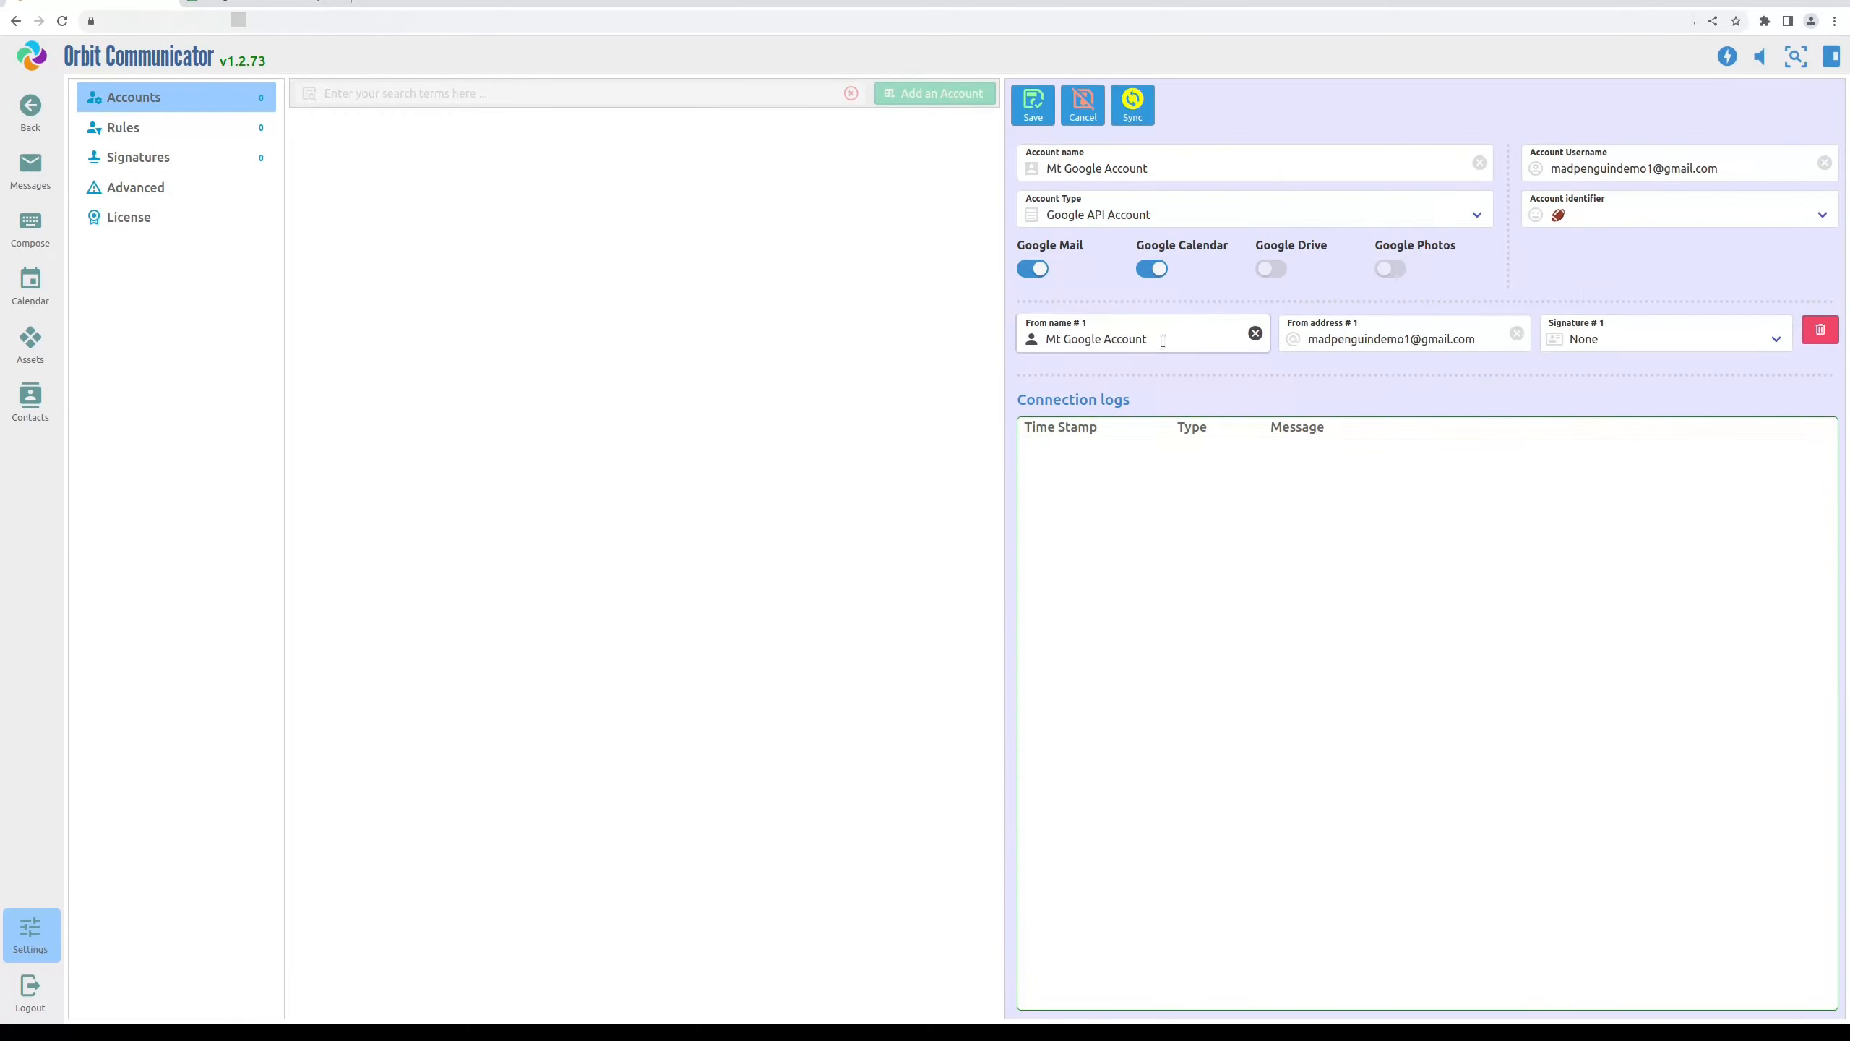
{"action": "triple_click", "coordinate": [1164, 341]}
{"action": "type", "text": "Gareth's EWmai"}
{"action": "key", "text": "BackSpace"}
{"action": "key", "text": "Tab"}
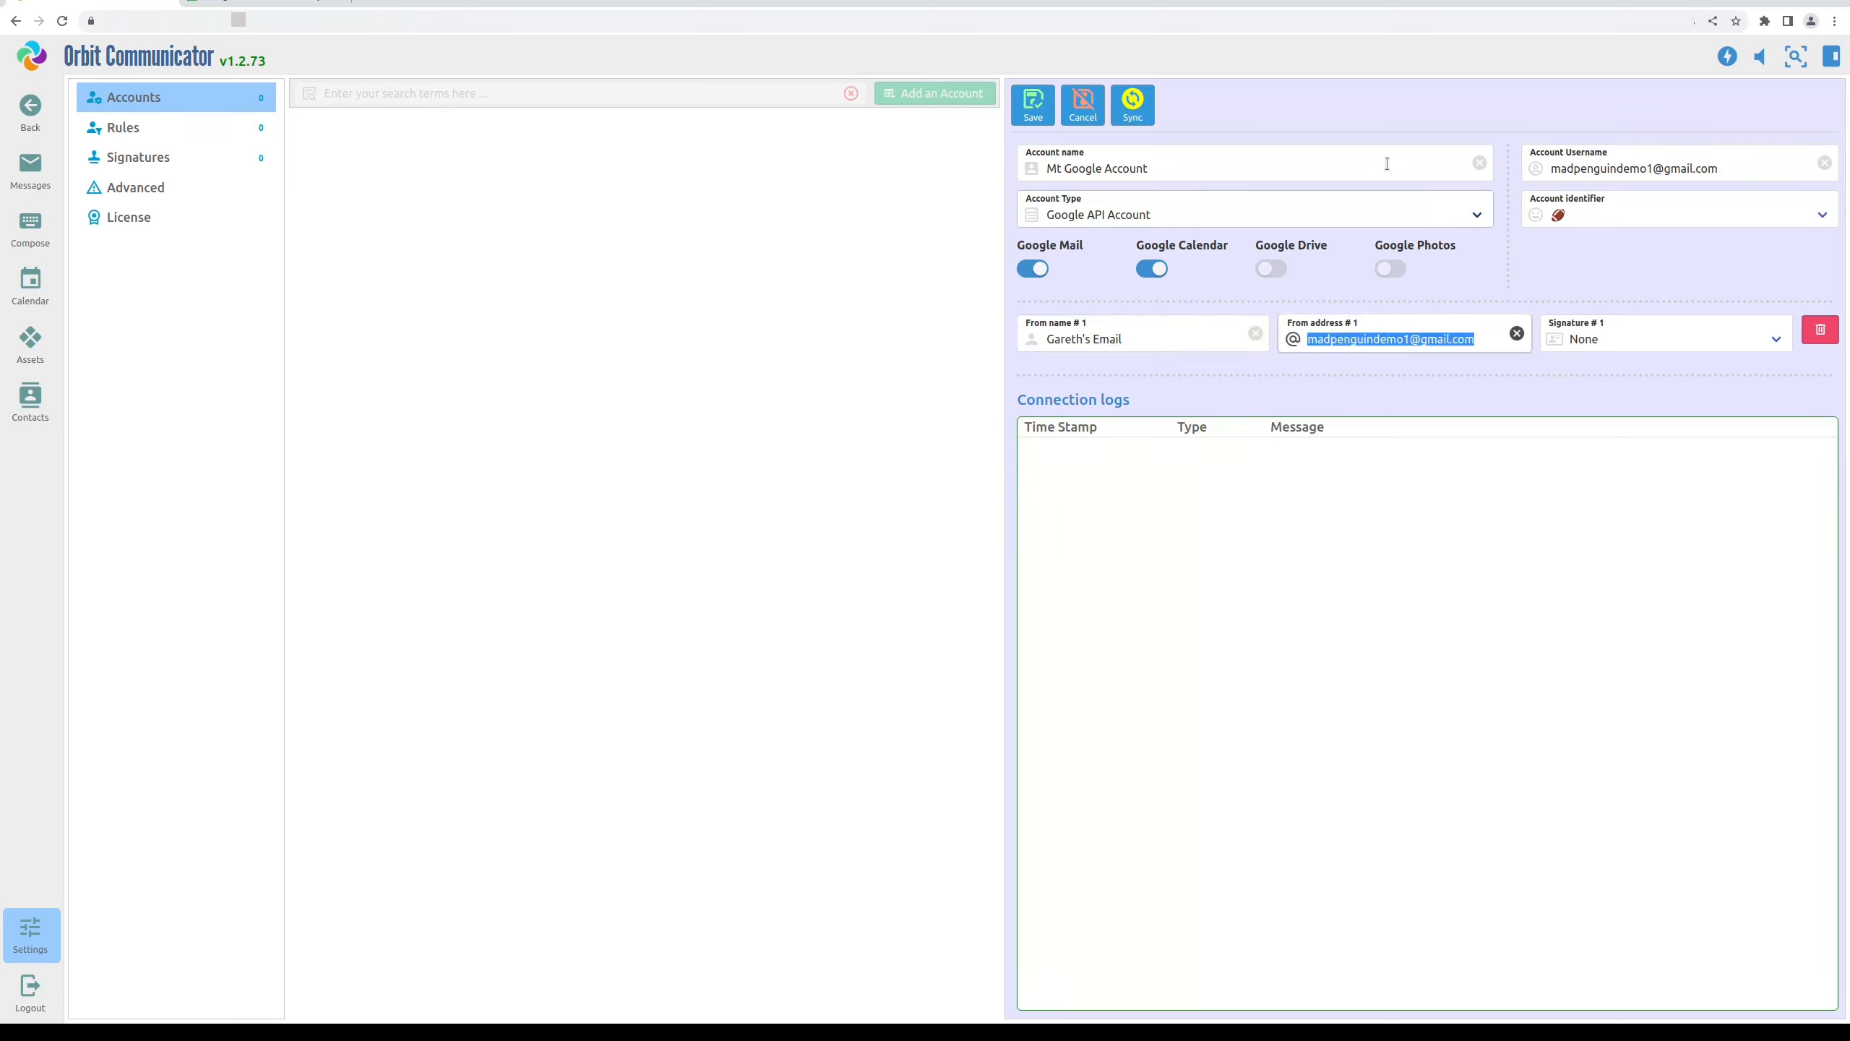
{"action": "left_click", "coordinate": [1049, 109]}
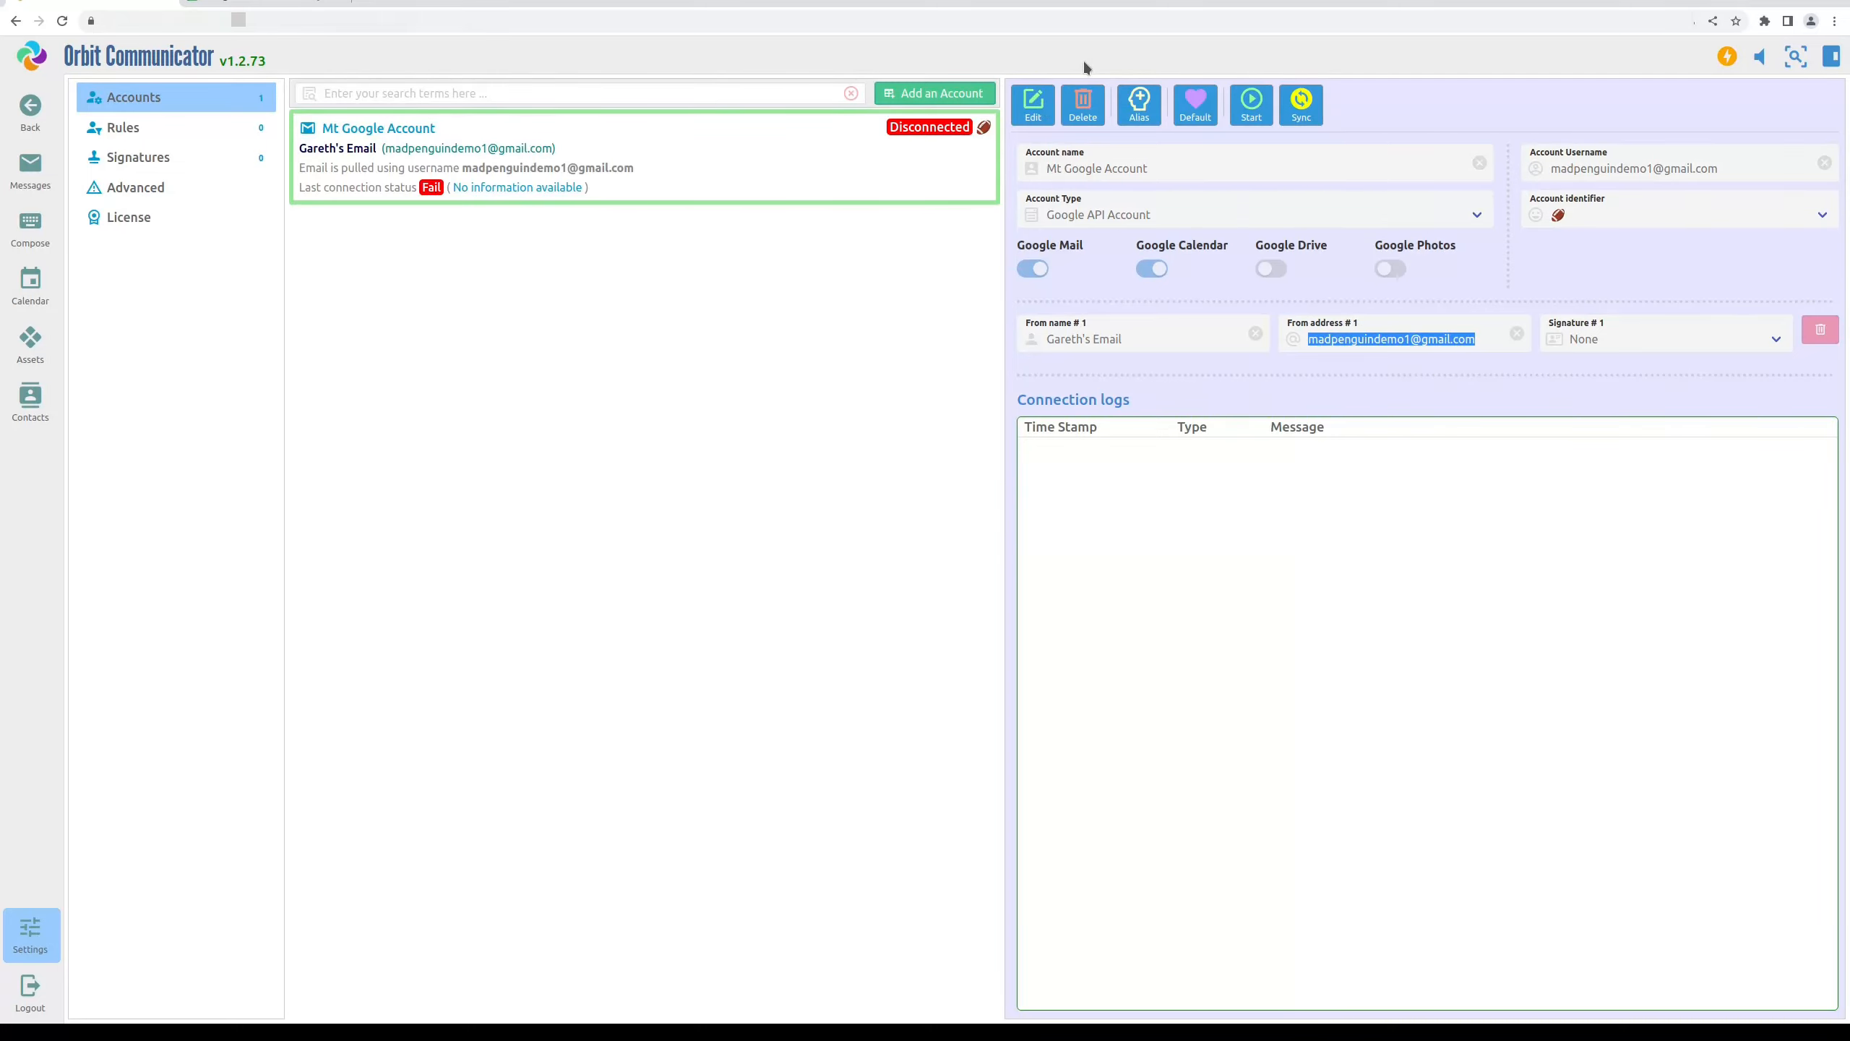
Start the connection, choose the demo Google account, and approve the unverified-app and consent pages
{"action": "left_click", "coordinate": [1254, 102]}
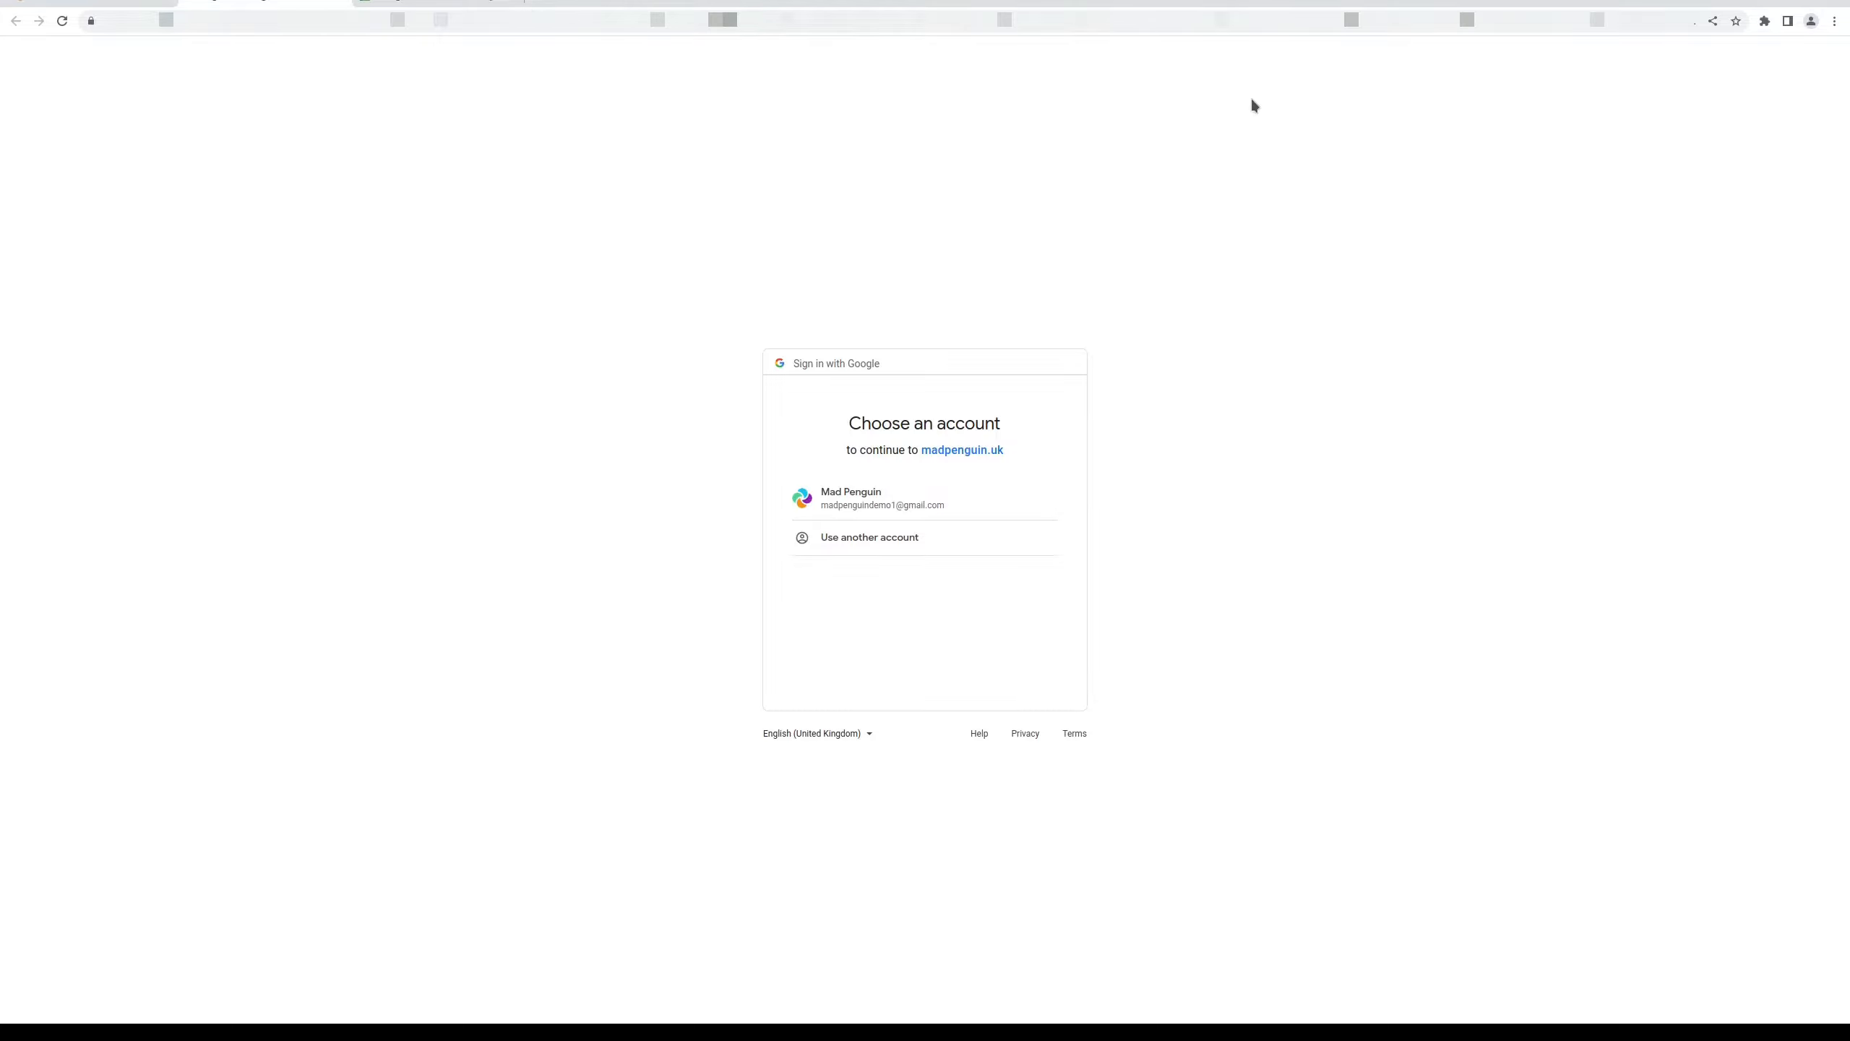
{"action": "left_click", "coordinate": [910, 505]}
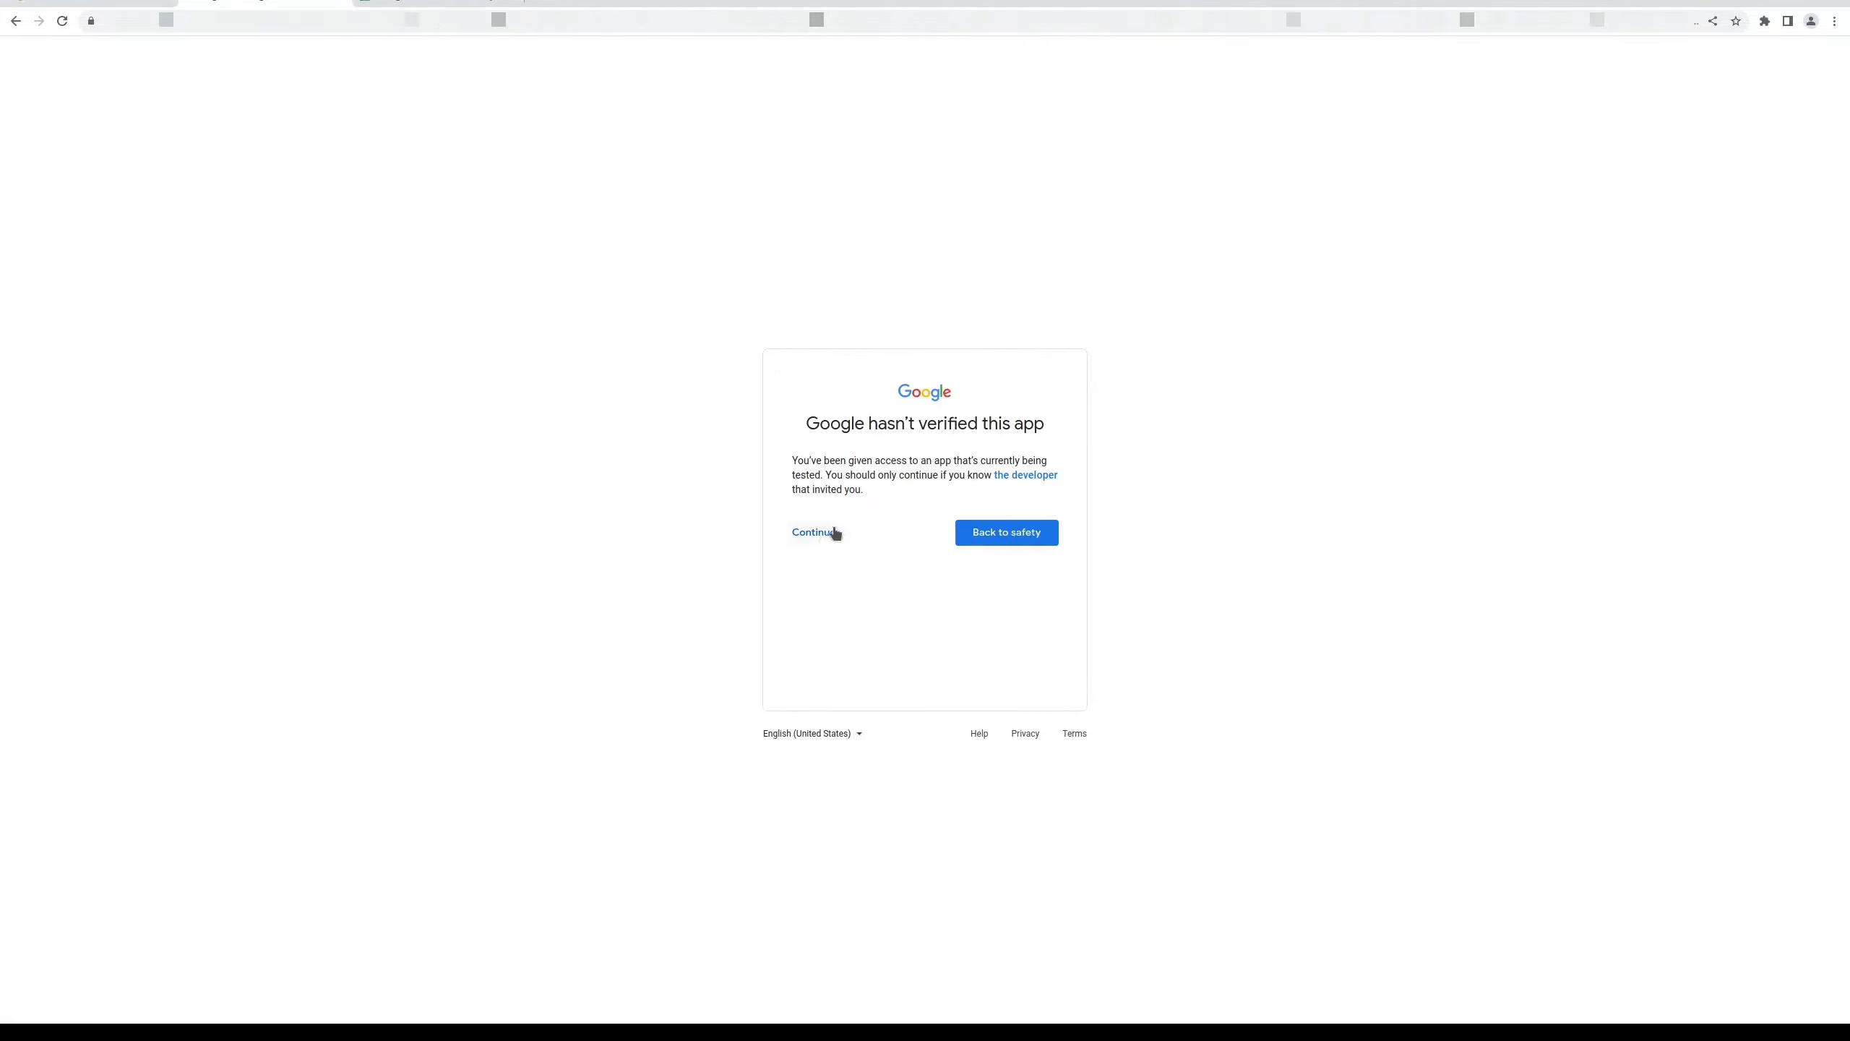
{"action": "left_click", "coordinate": [817, 532]}
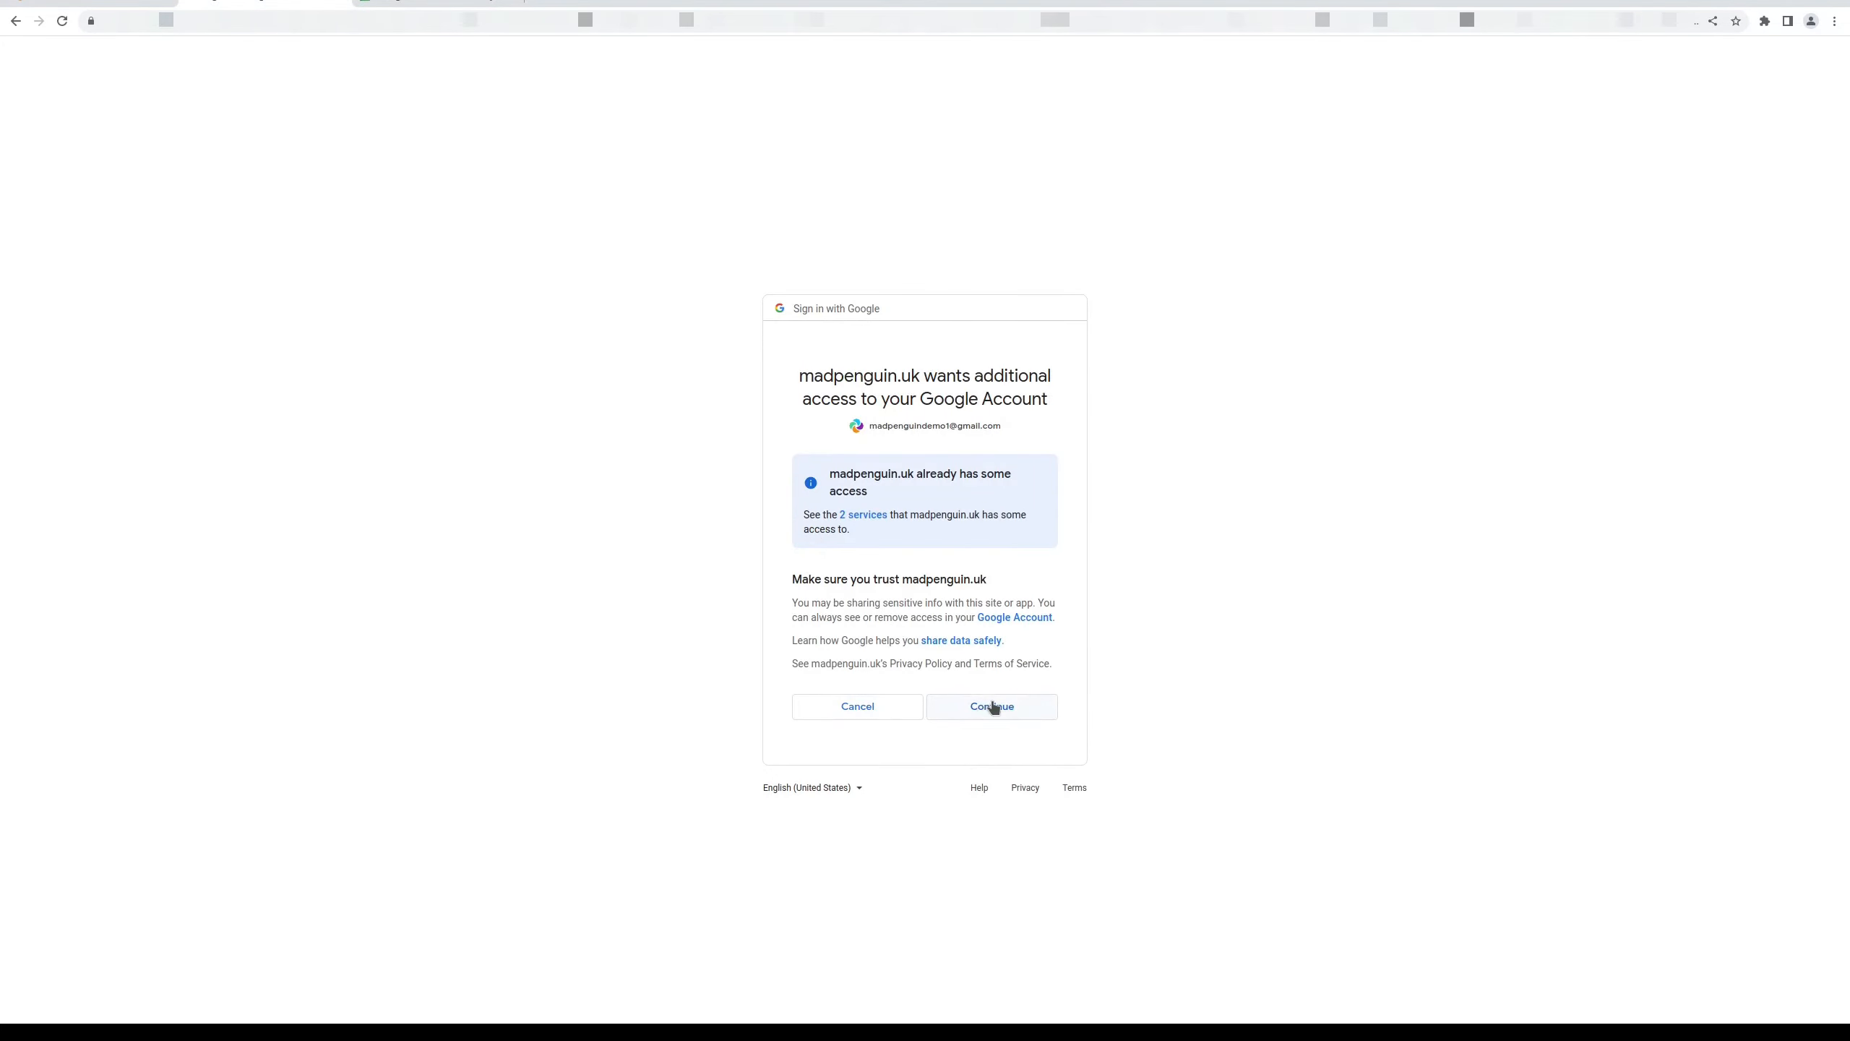
{"action": "left_click", "coordinate": [992, 705]}
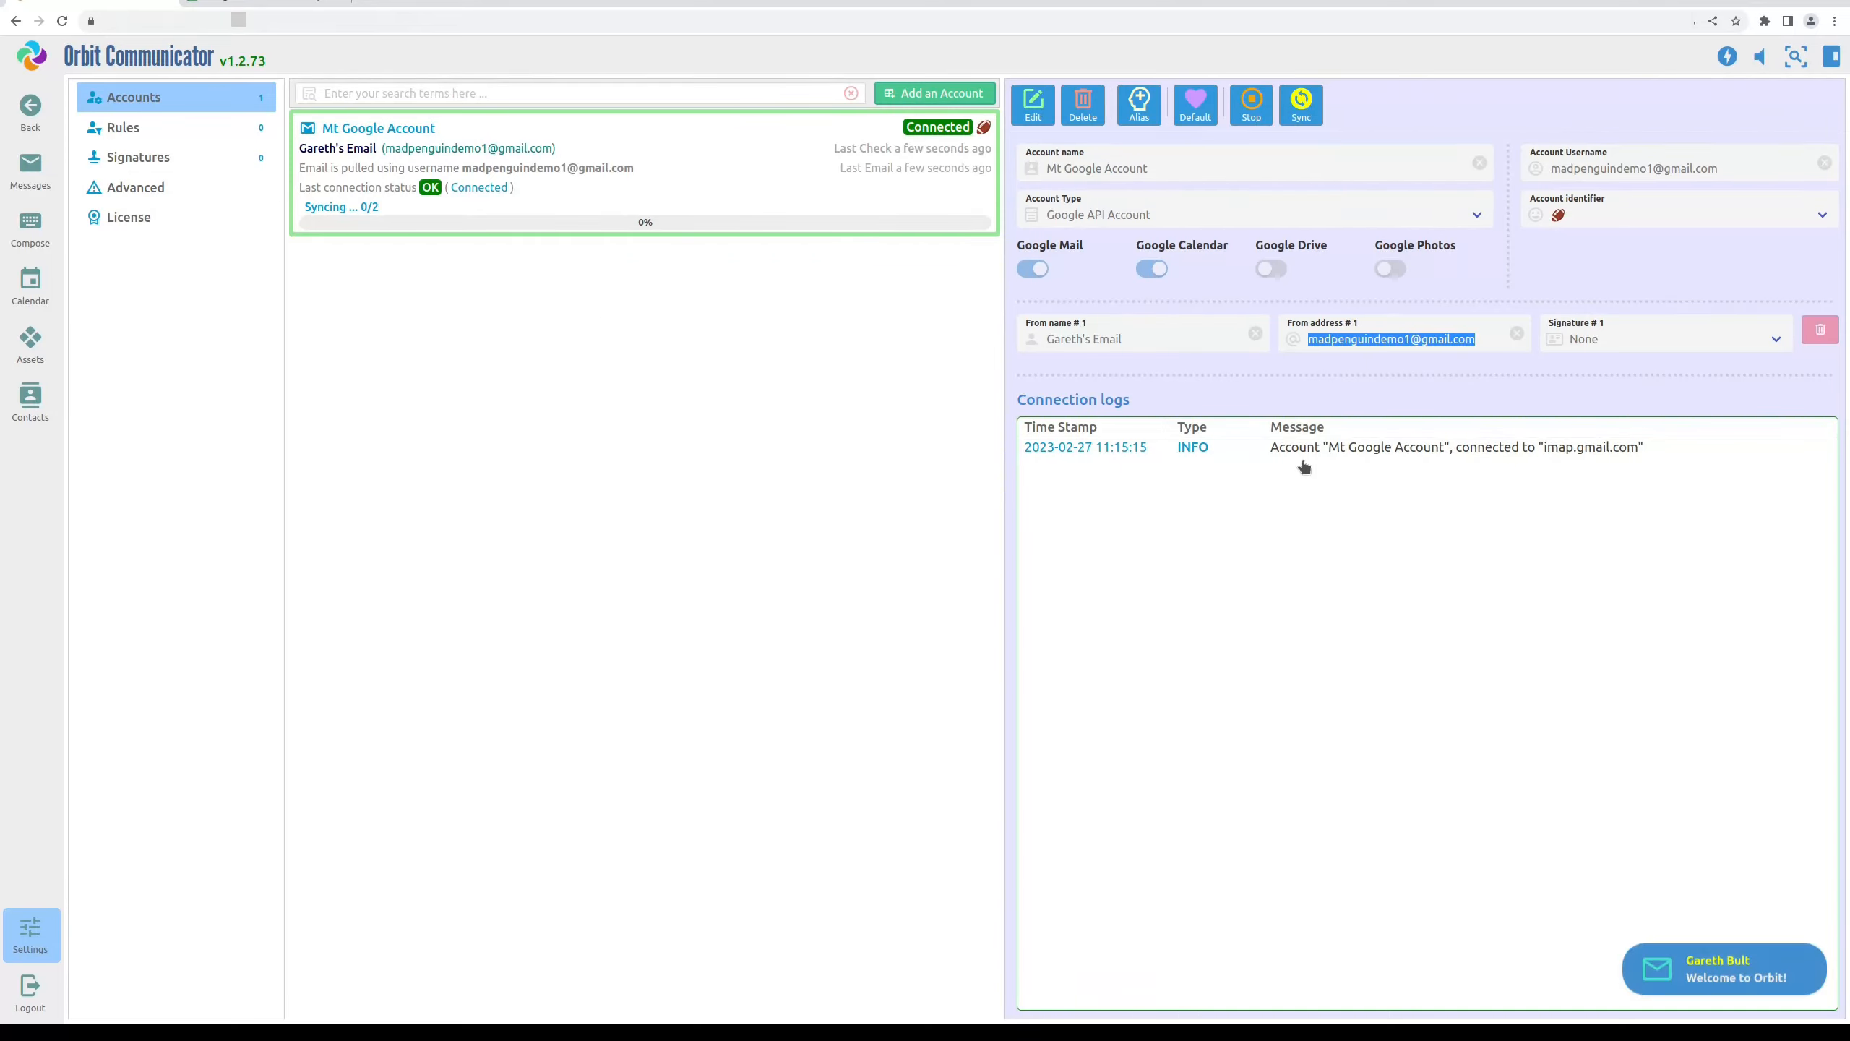
Correct the account name to 'My Google Account' and save it
{"action": "left_click", "coordinate": [1030, 116]}
{"action": "key", "text": "BackSpace"}
{"action": "type", "text": "y"}
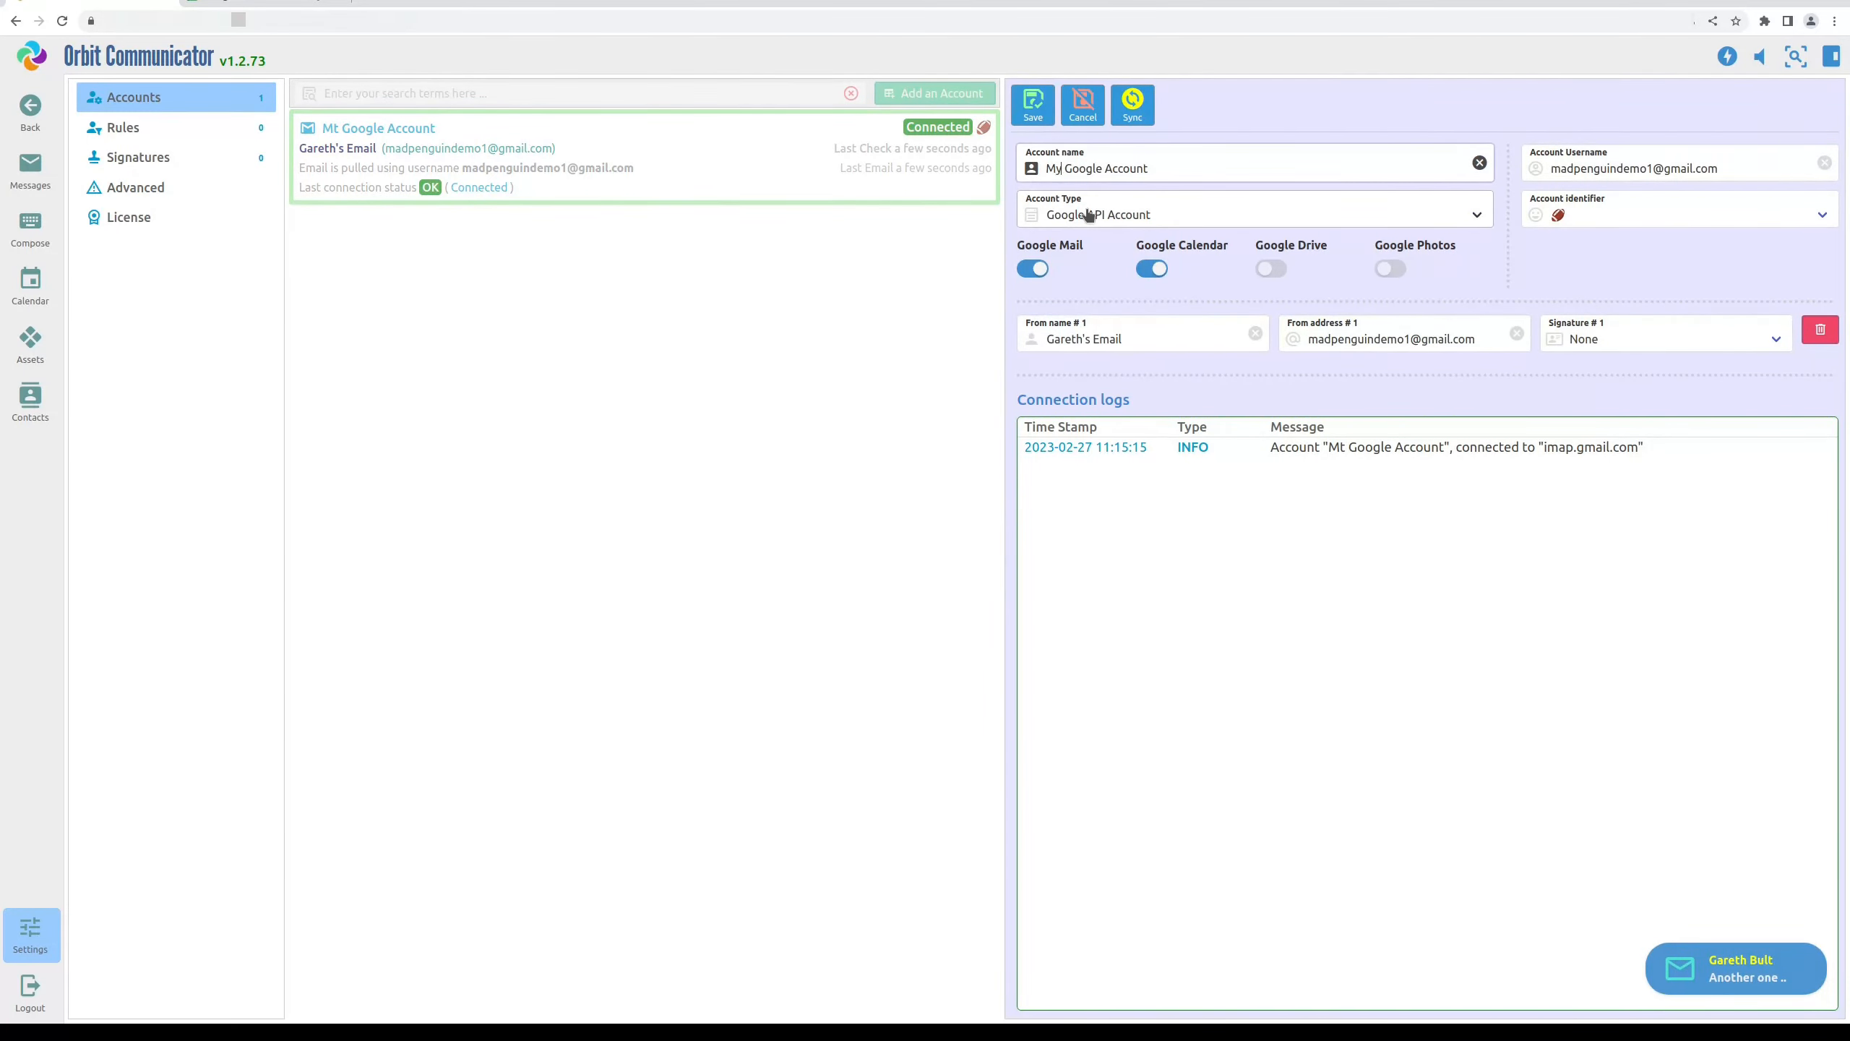
{"action": "left_click", "coordinate": [1033, 104]}
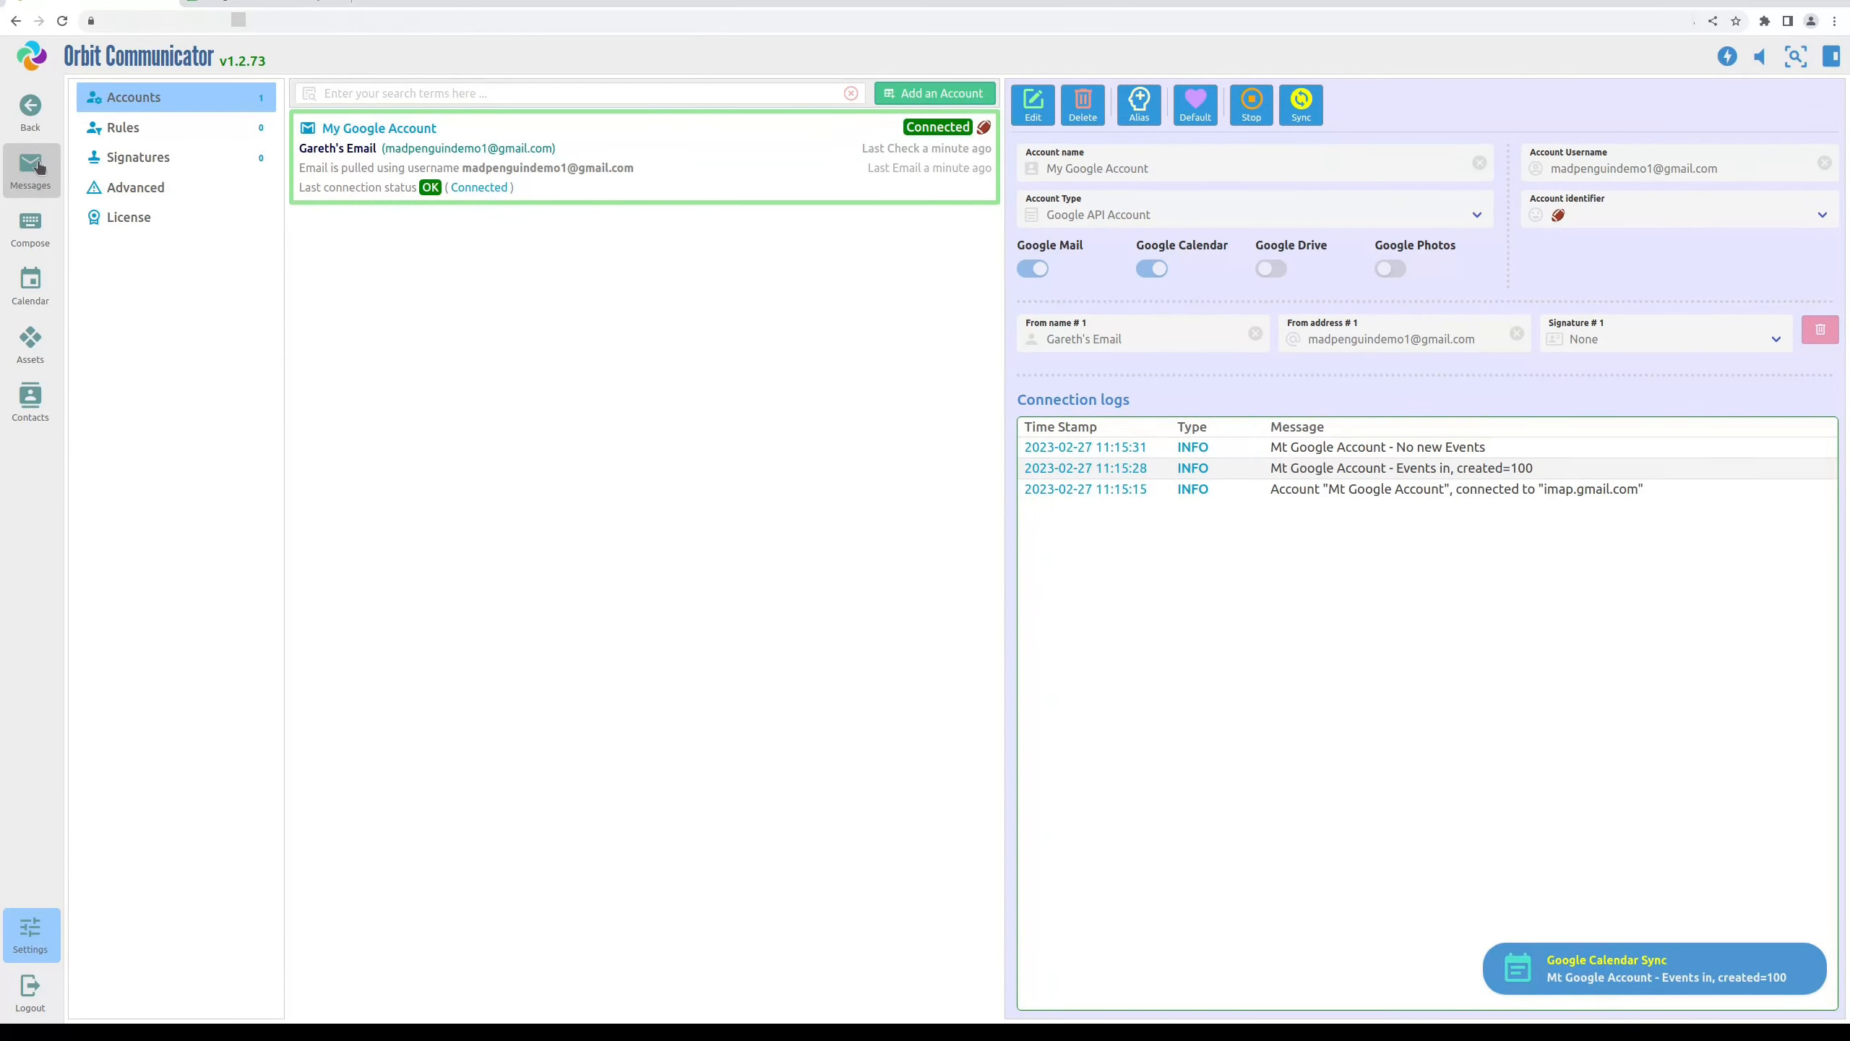
Open the inbox and read the 'Another one ..' and 'Welcome to Orbit!' emails
{"action": "left_click", "coordinate": [30, 168]}
{"action": "left_click", "coordinate": [640, 153]}
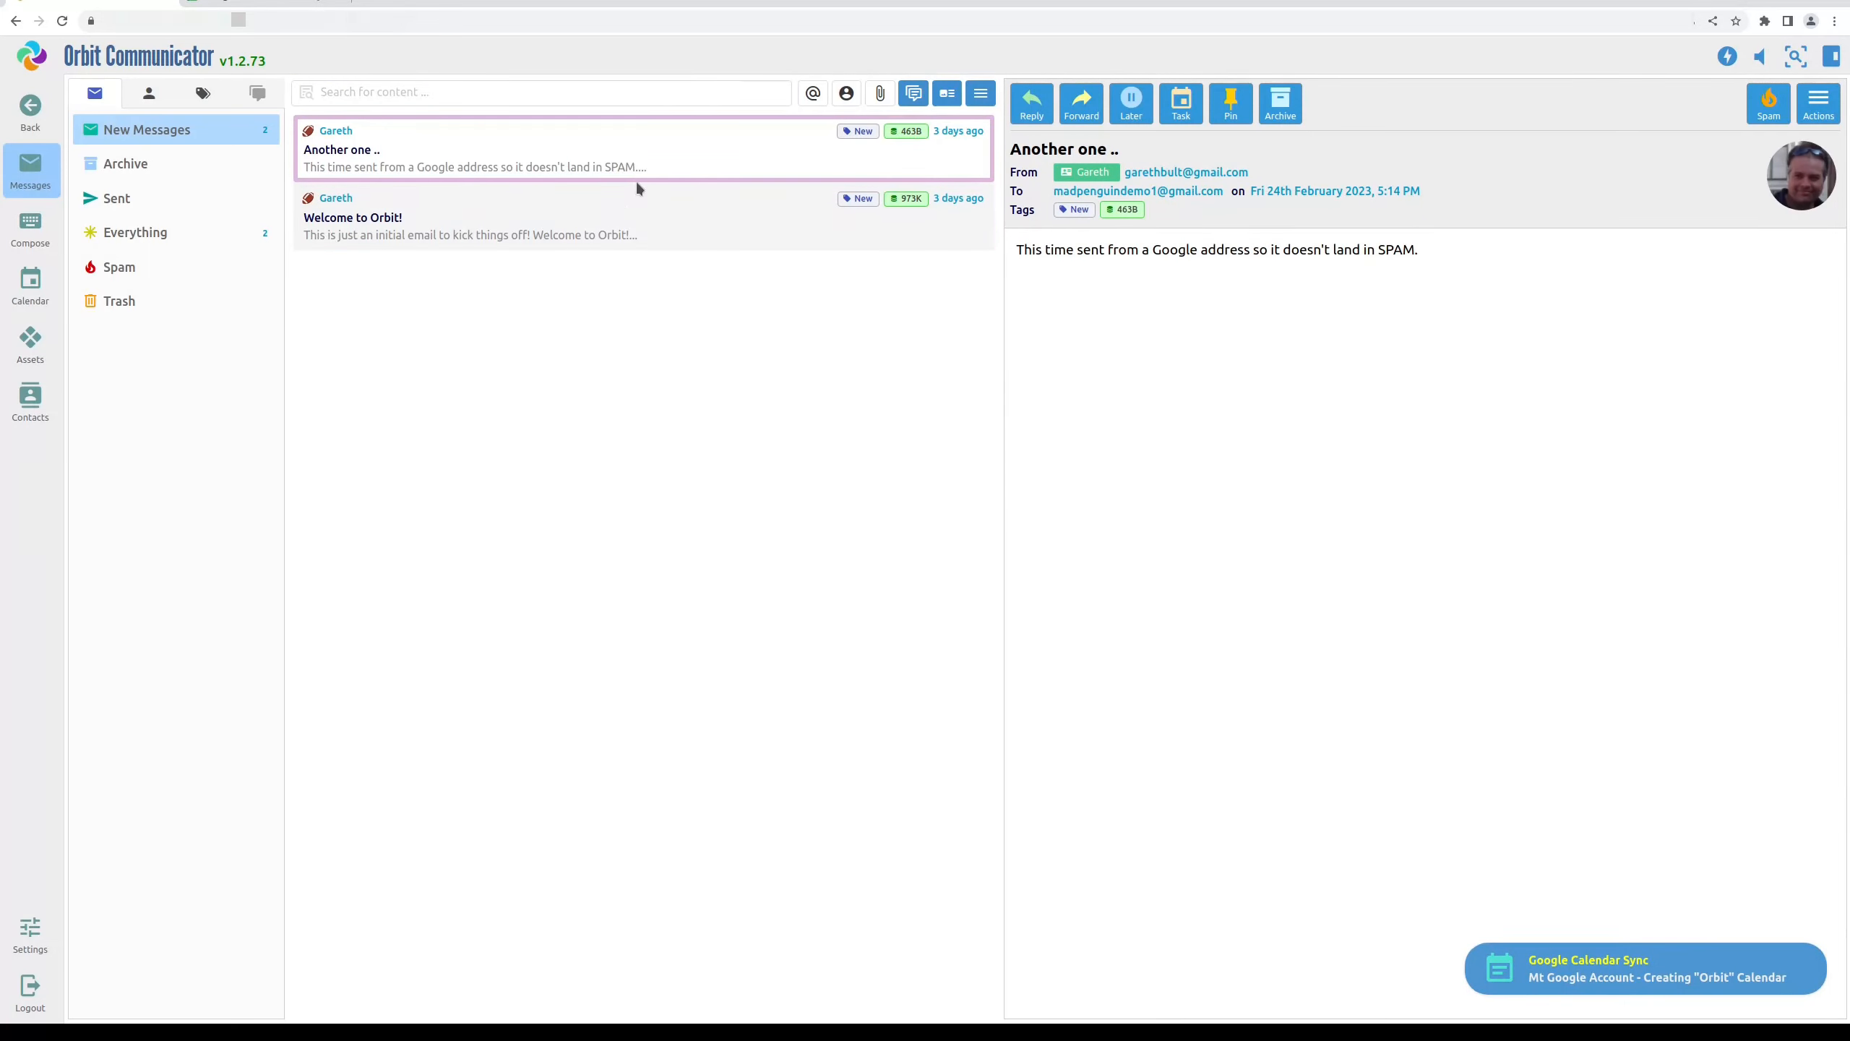
{"action": "left_click", "coordinate": [638, 206]}
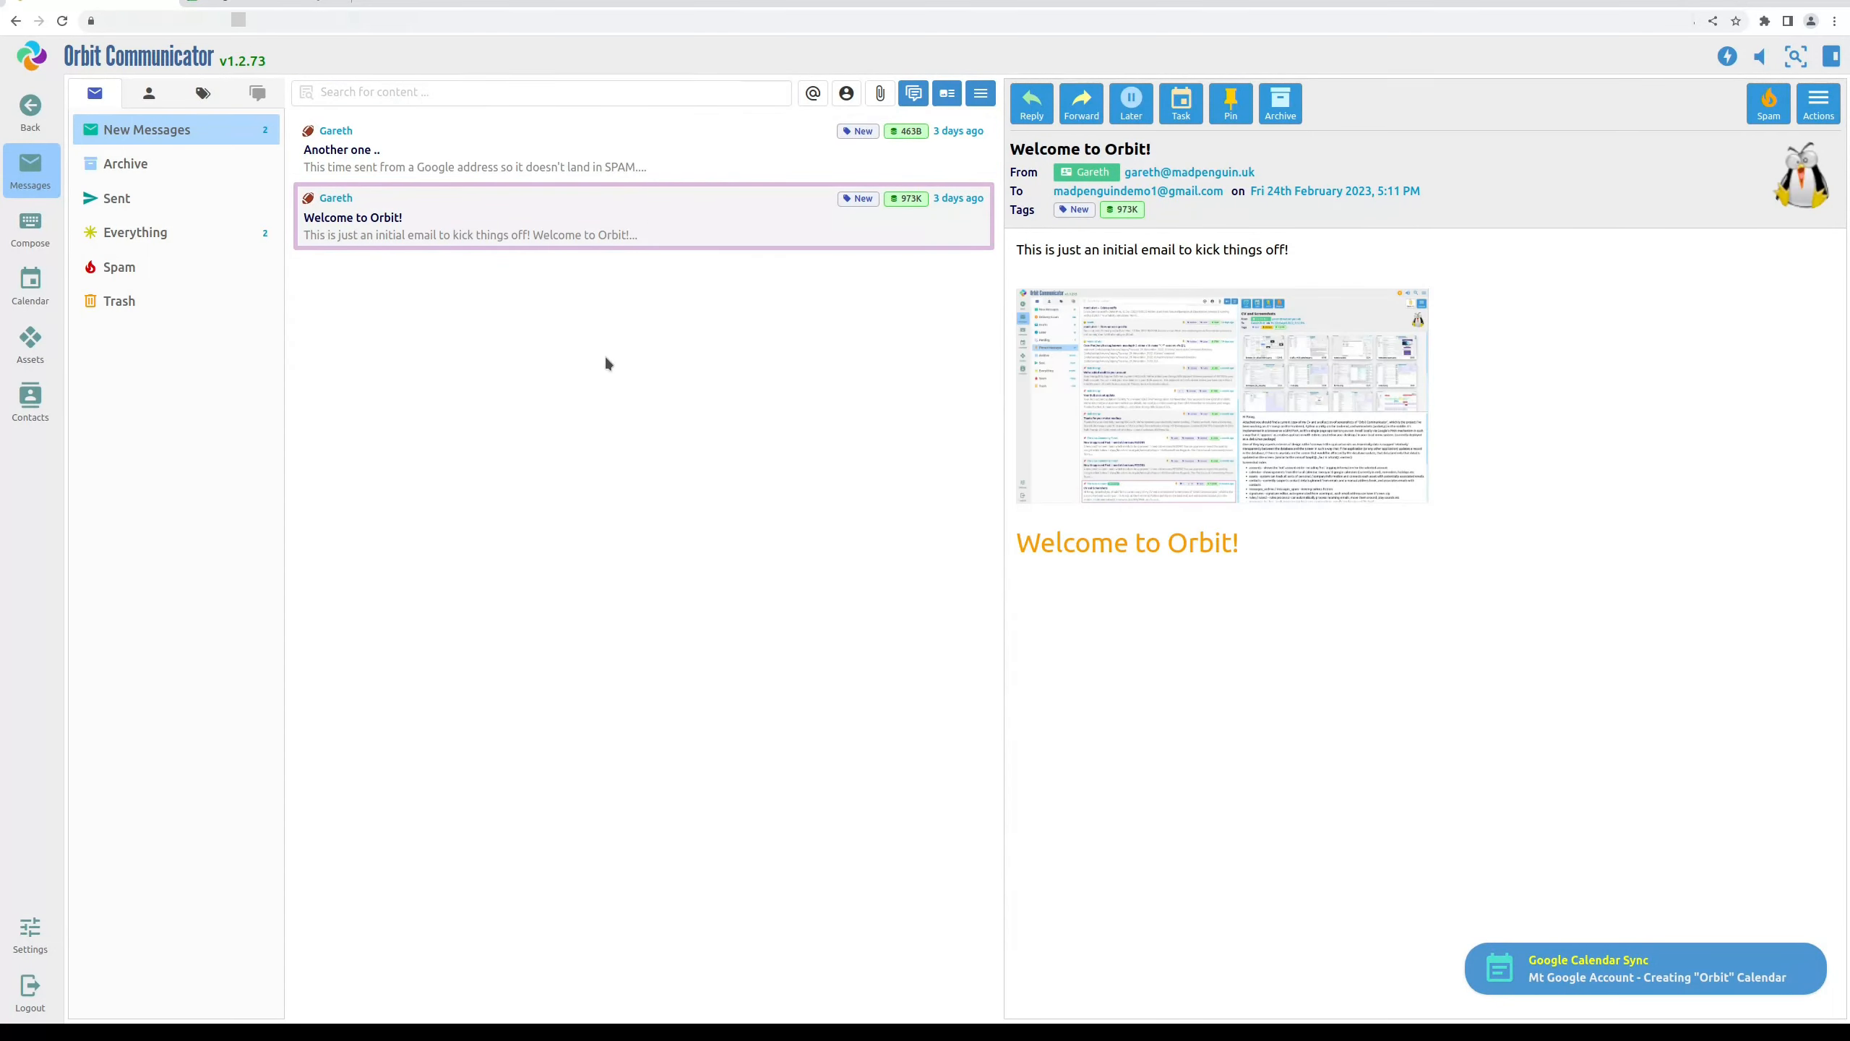
Browse the weeks of 14 and 21 February, show February 2023 as a month, then compare in Google Calendar
{"action": "left_click", "coordinate": [41, 286]}
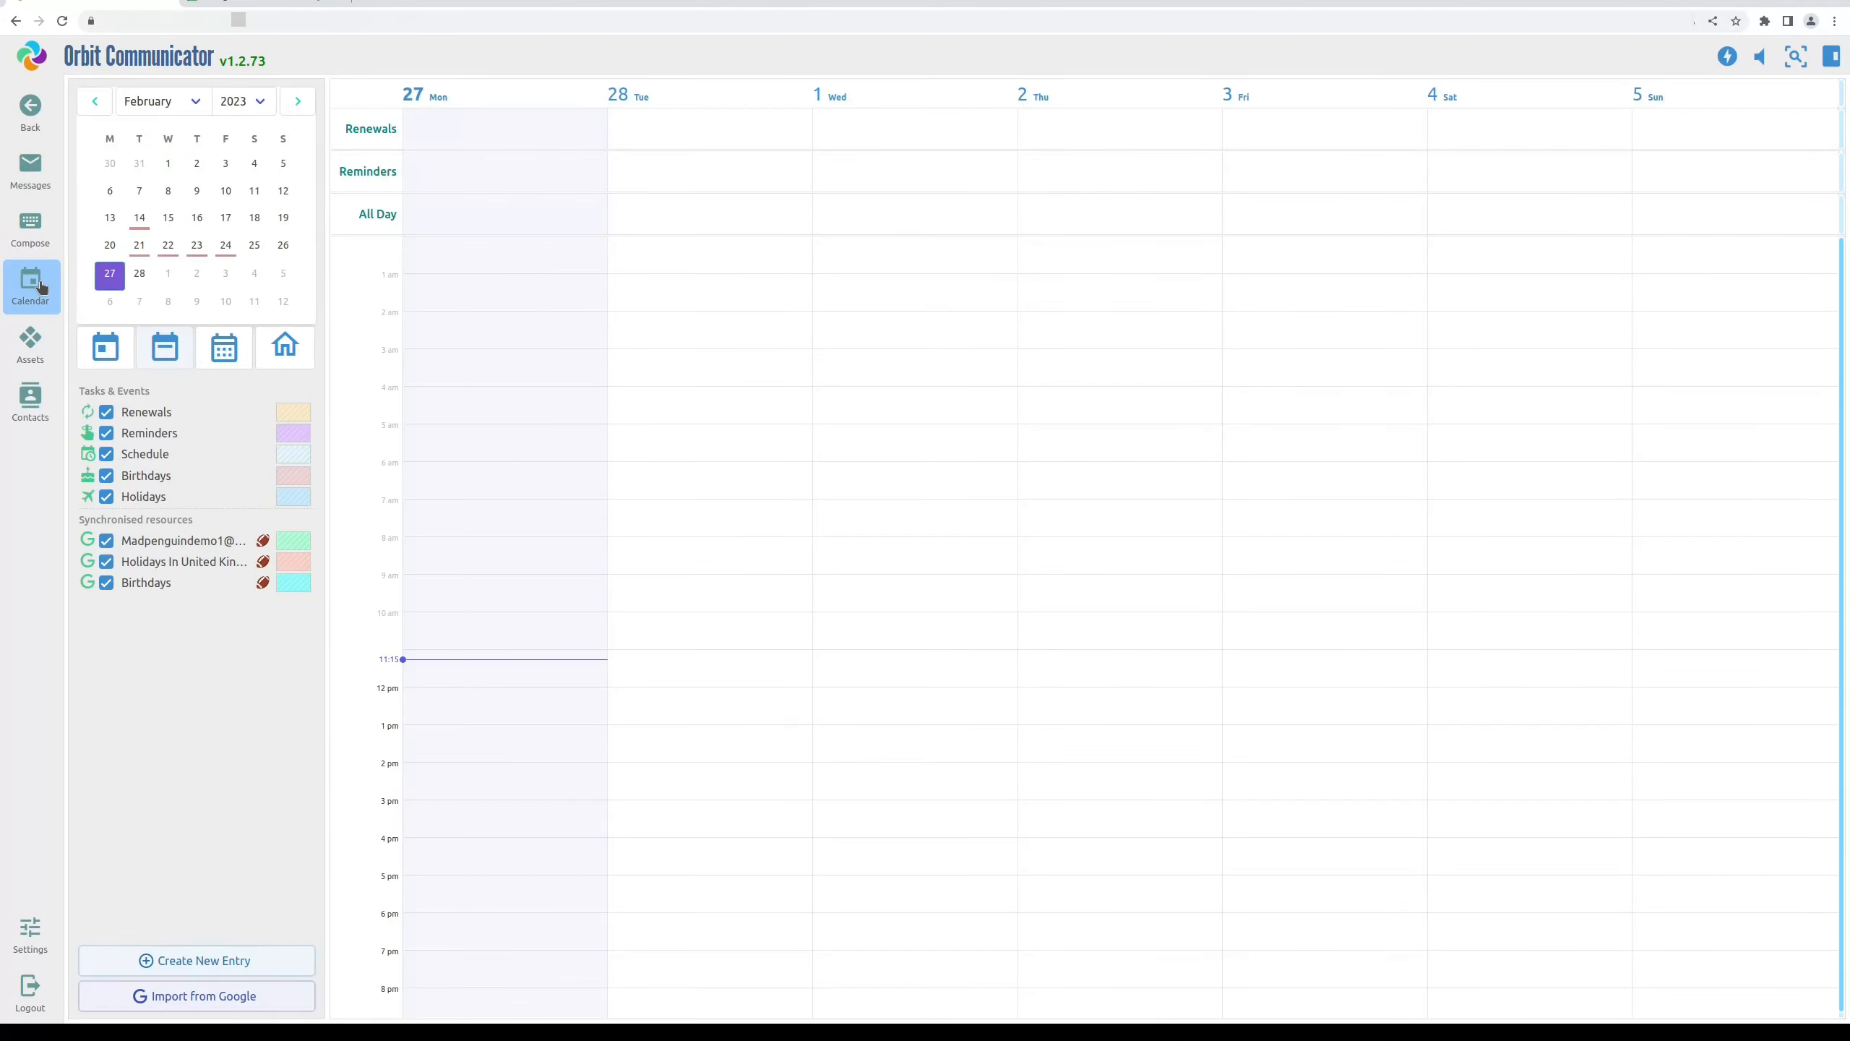
{"action": "left_click", "coordinate": [140, 219]}
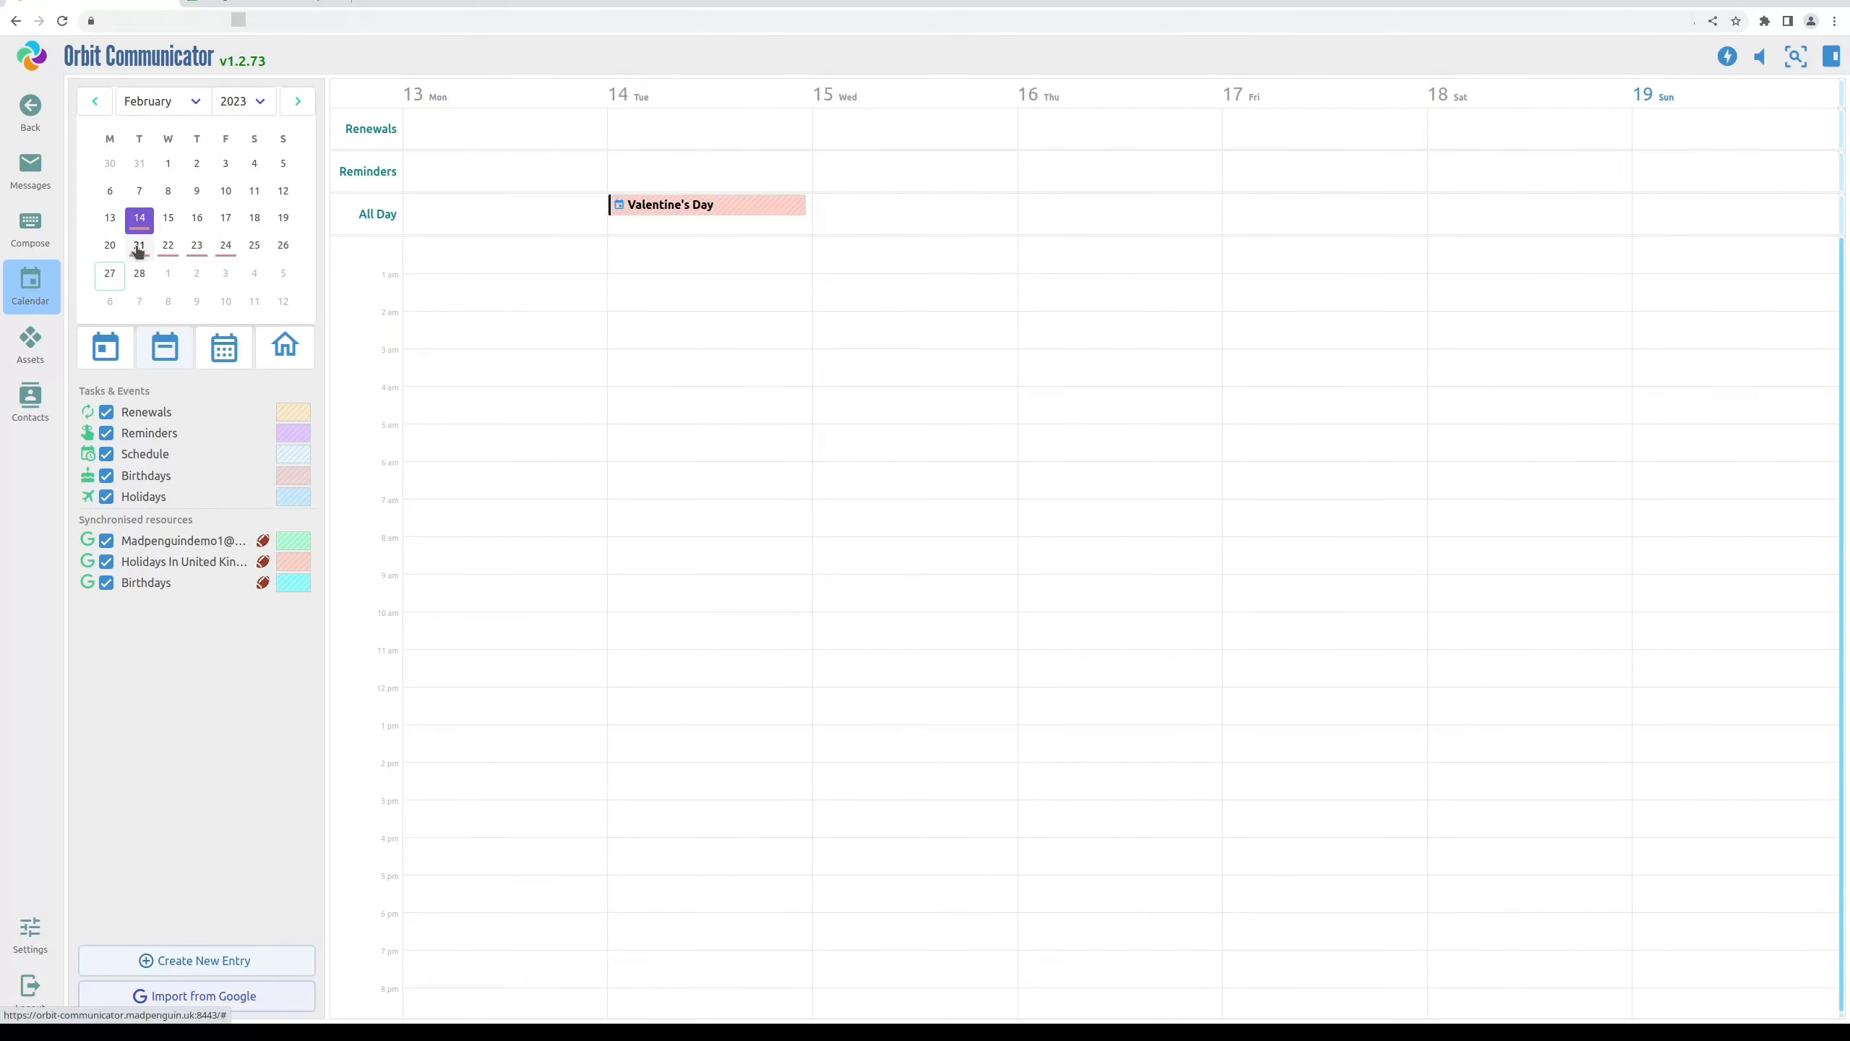
{"action": "left_click", "coordinate": [140, 248]}
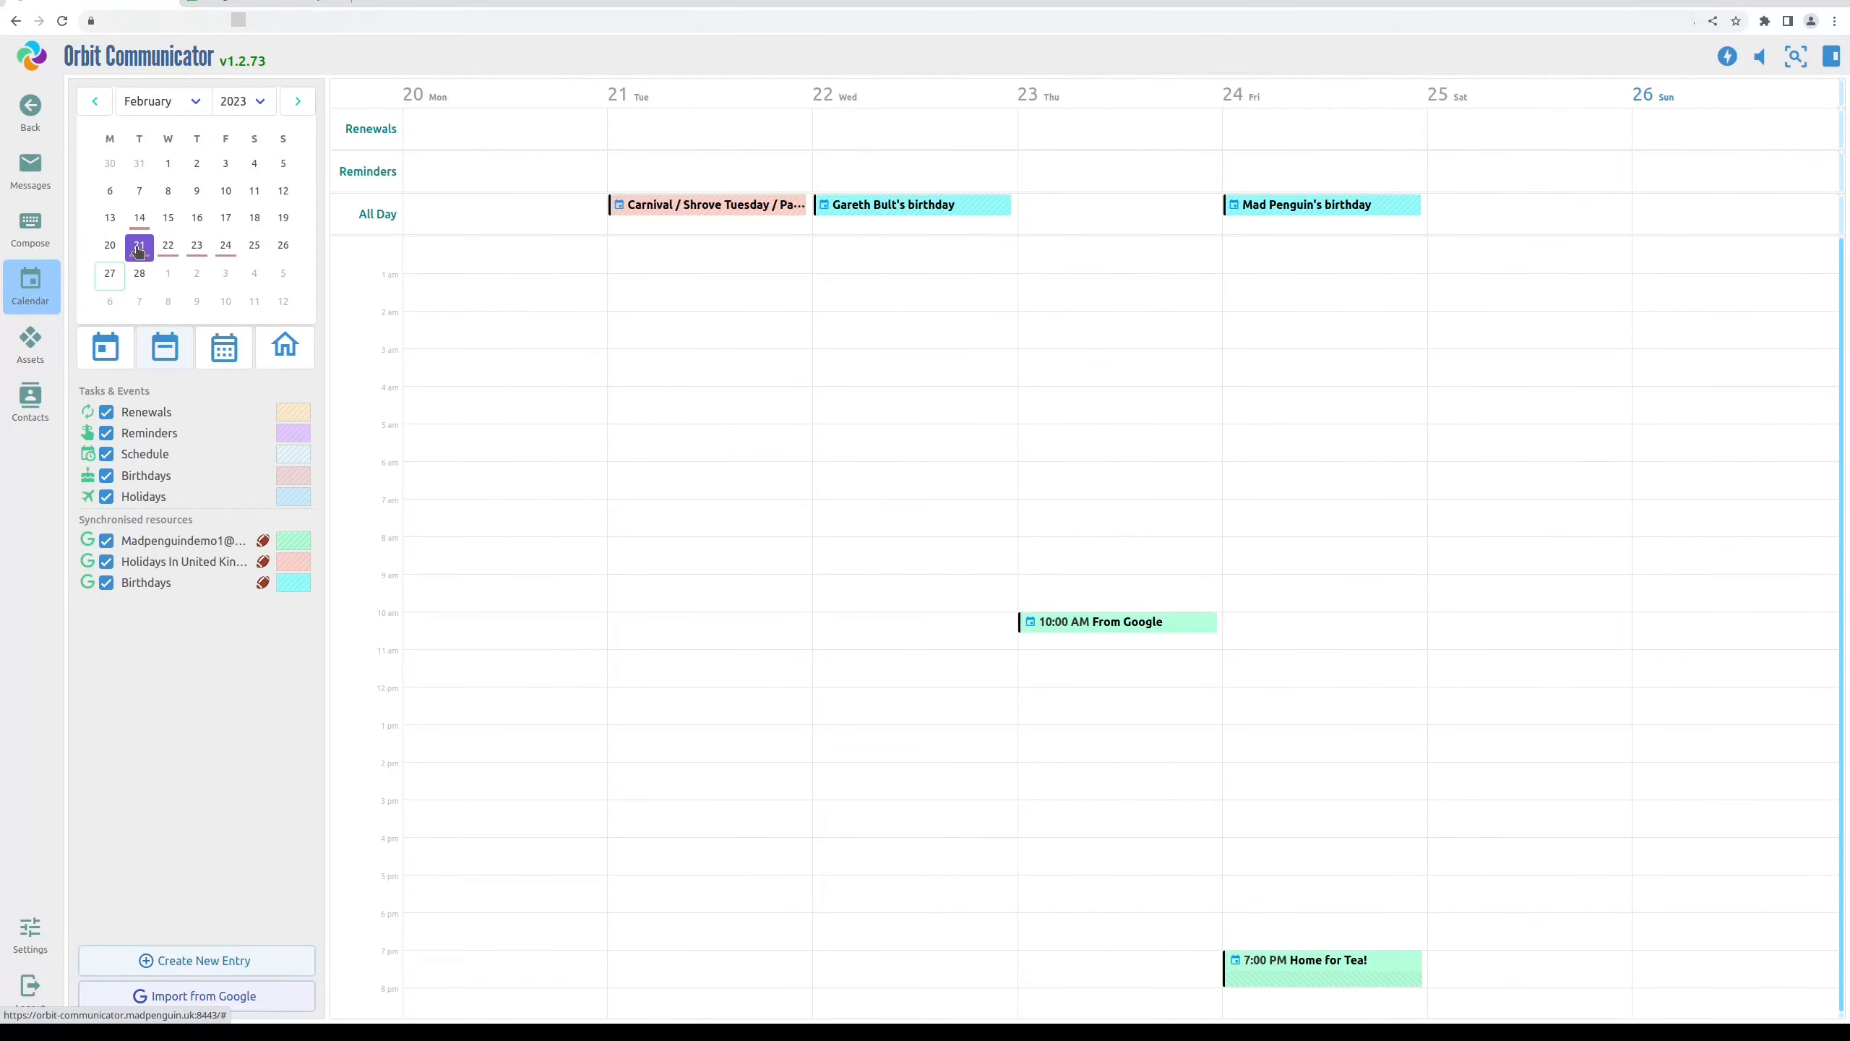
{"action": "left_click", "coordinate": [223, 350]}
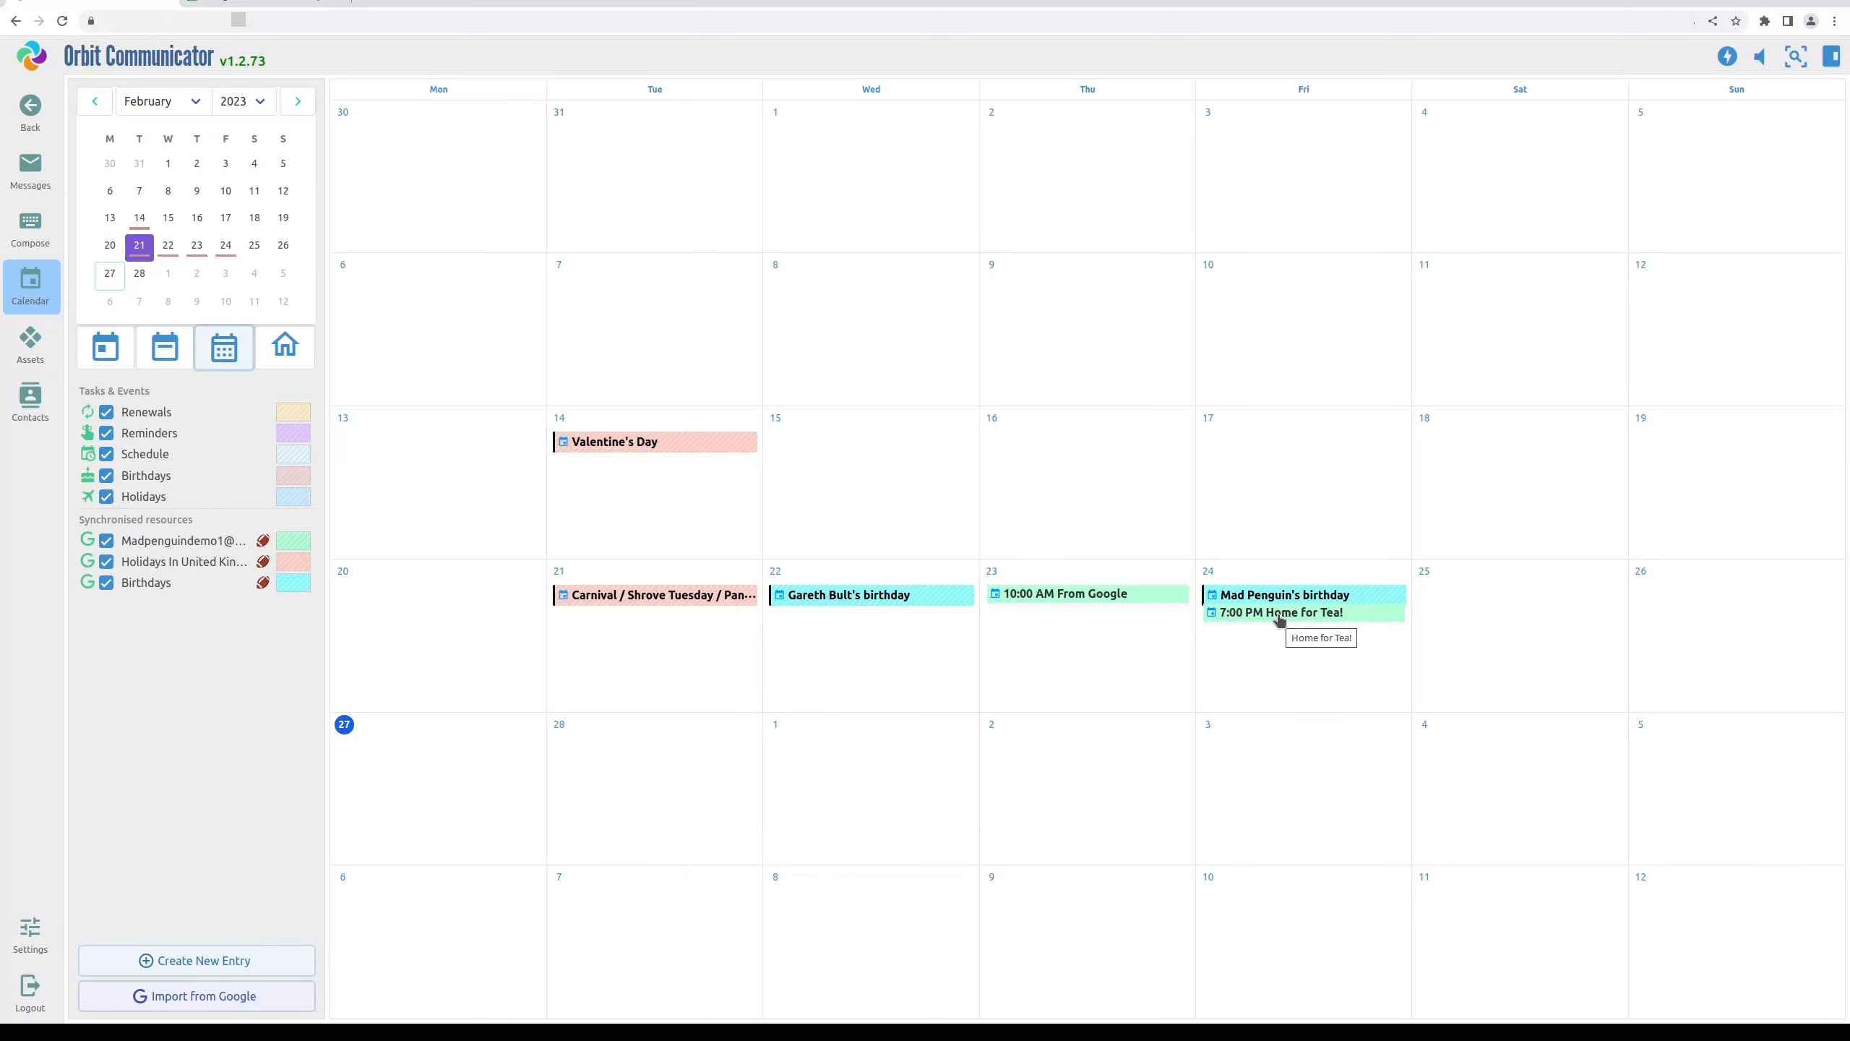
{"action": "left_click", "coordinate": [264, 5]}
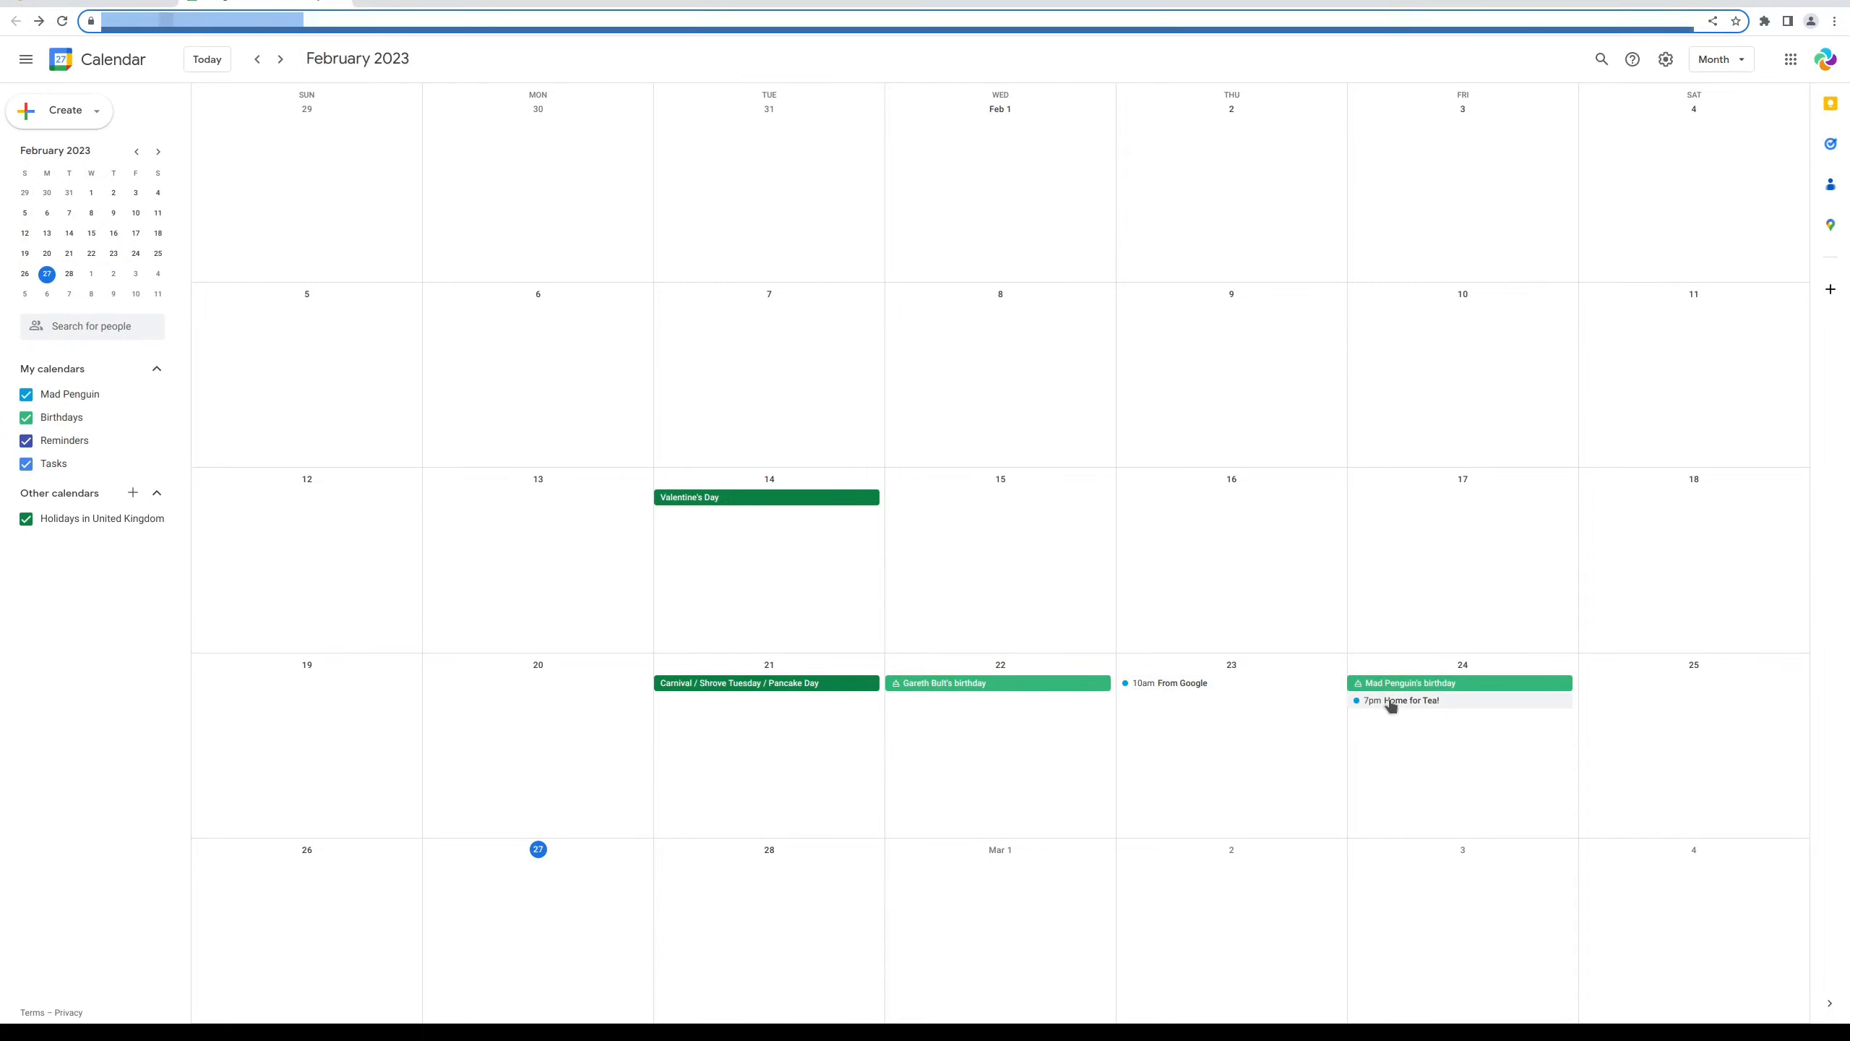
Return to Orbit Communicator's February 2023 month view after comparing the events
{"action": "left_click", "coordinate": [102, 4]}
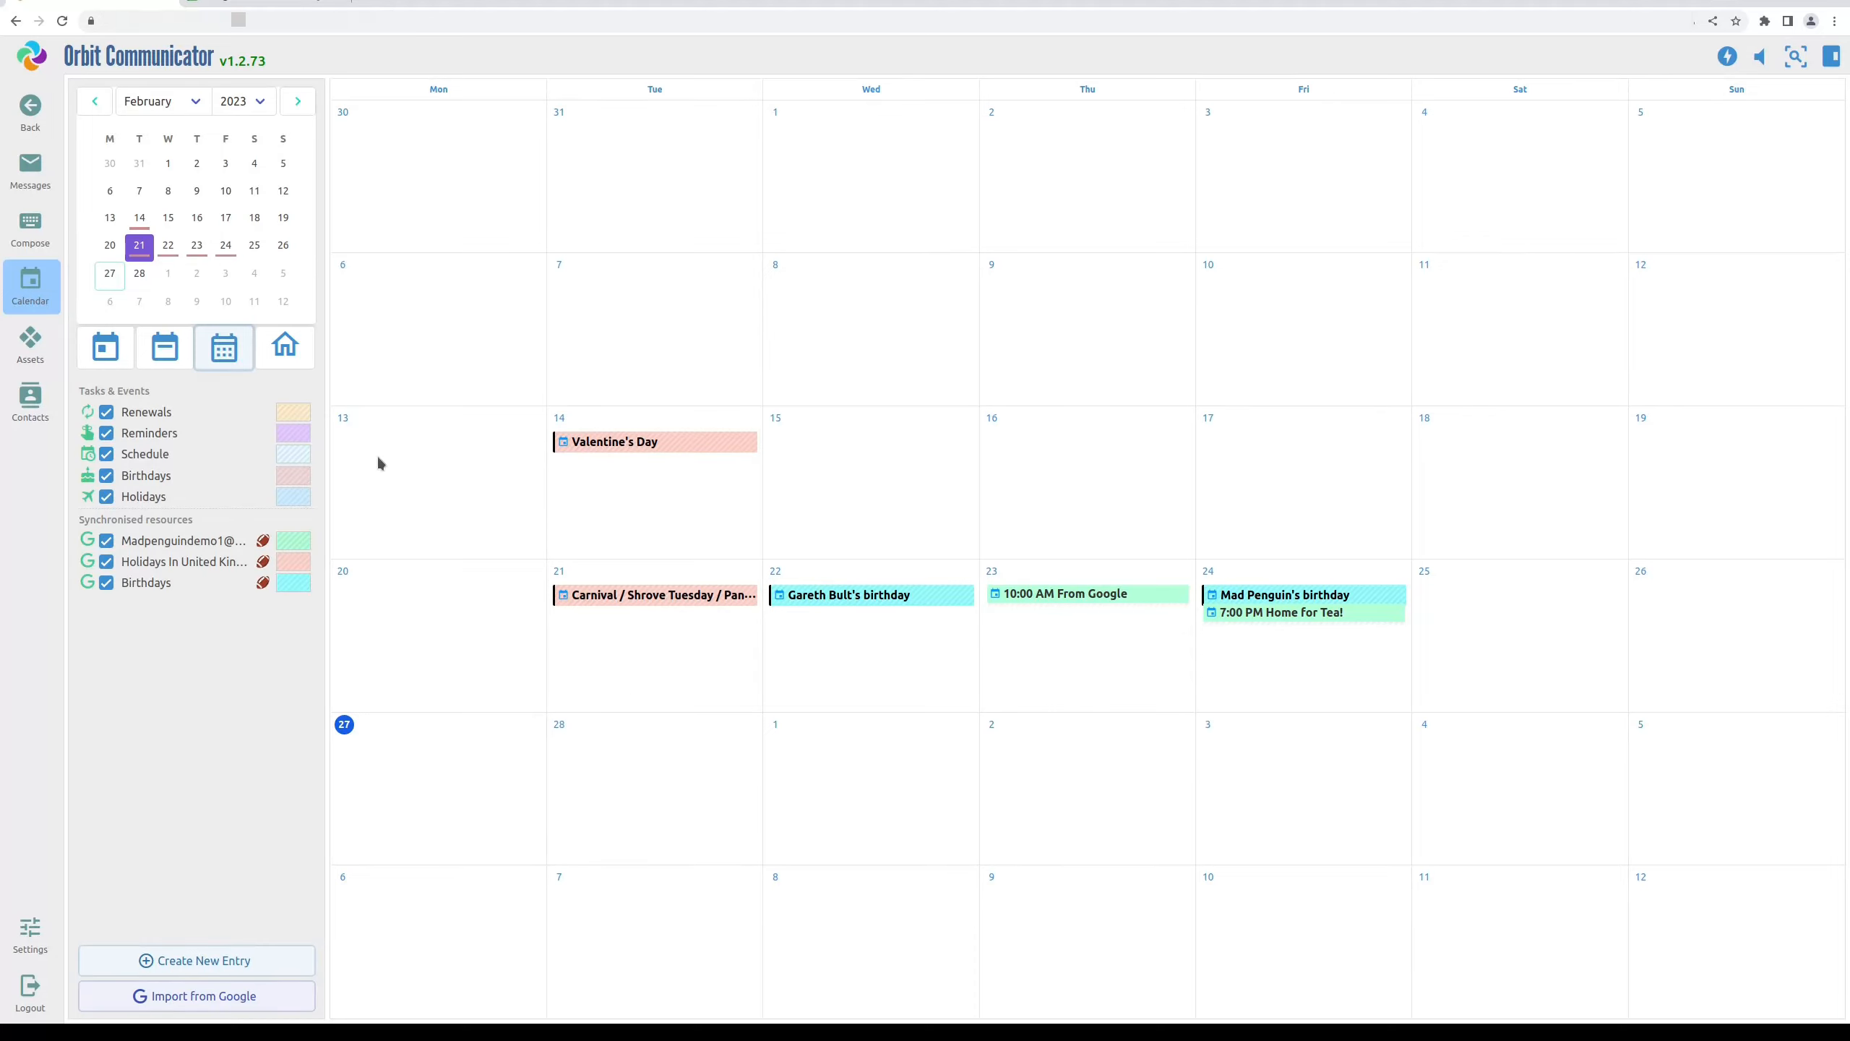
Add 'My New DEMO Event' on 15 February, 1 hour long, described 'Just a test'
{"action": "left_click", "coordinate": [815, 436]}
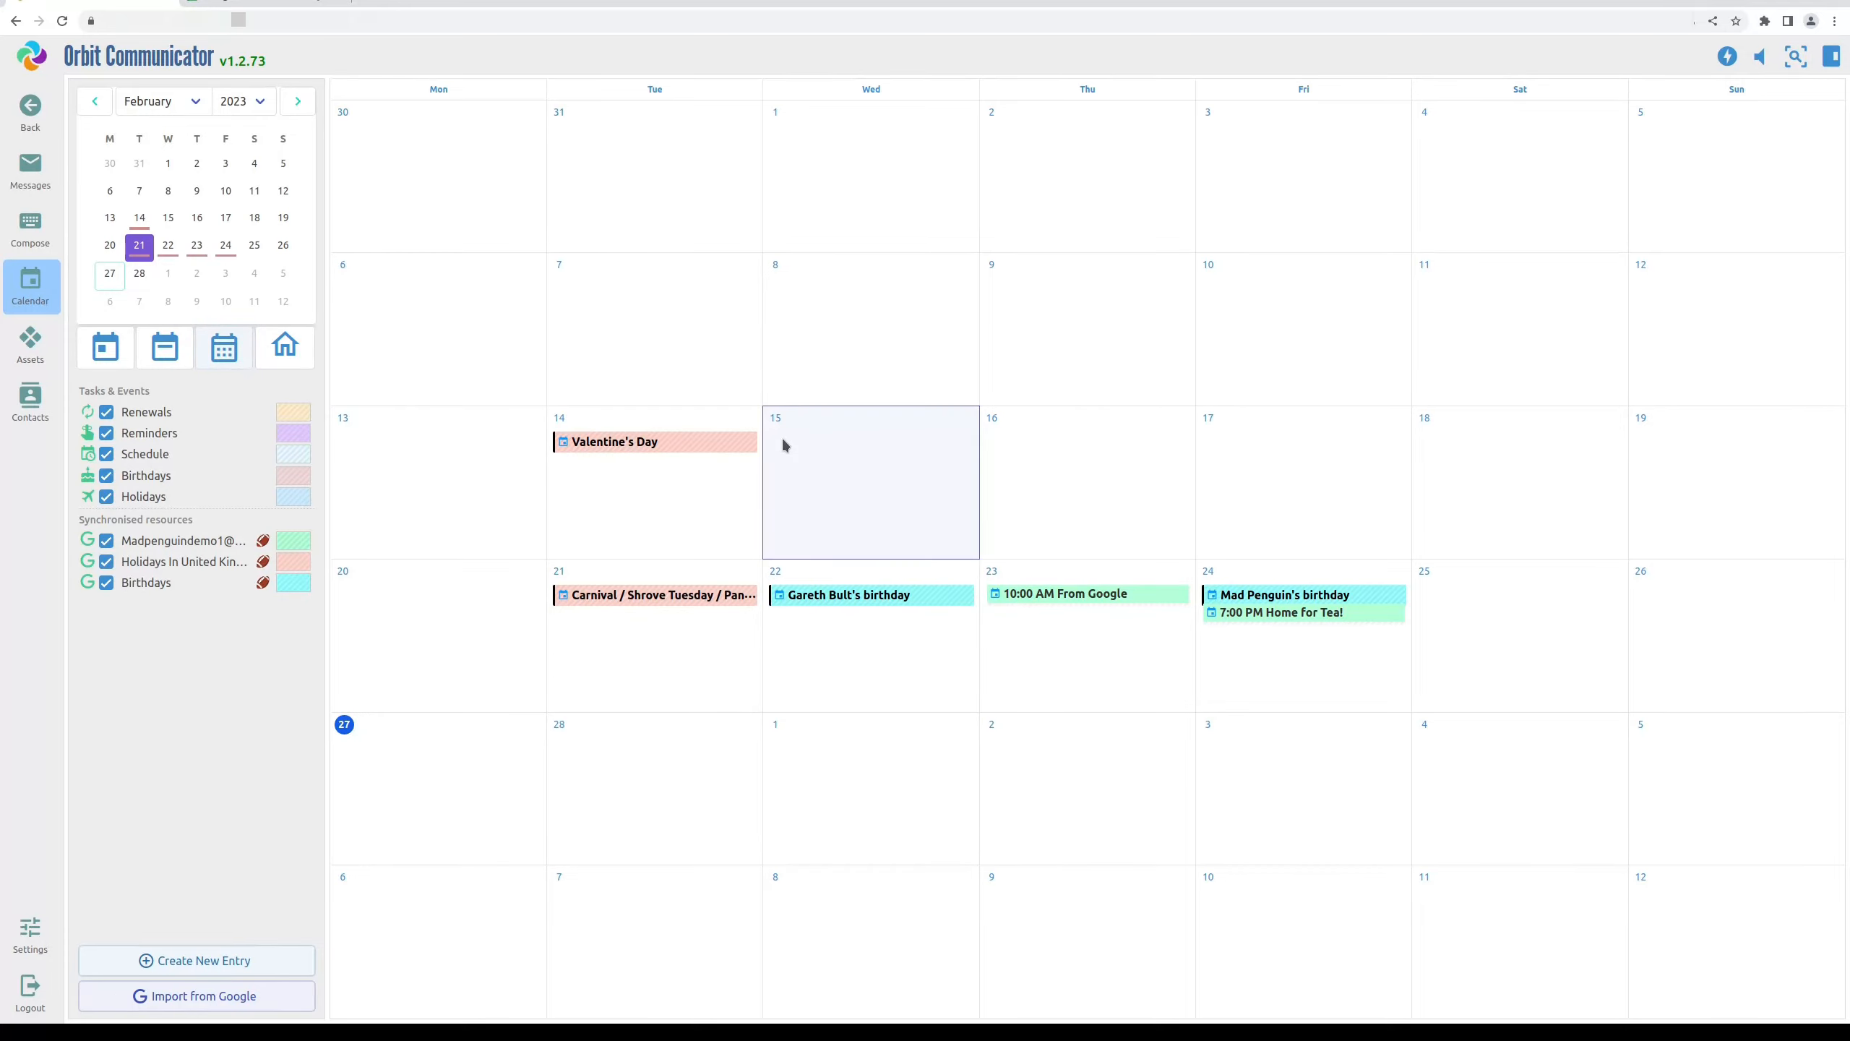
{"action": "left_click", "coordinate": [182, 961]}
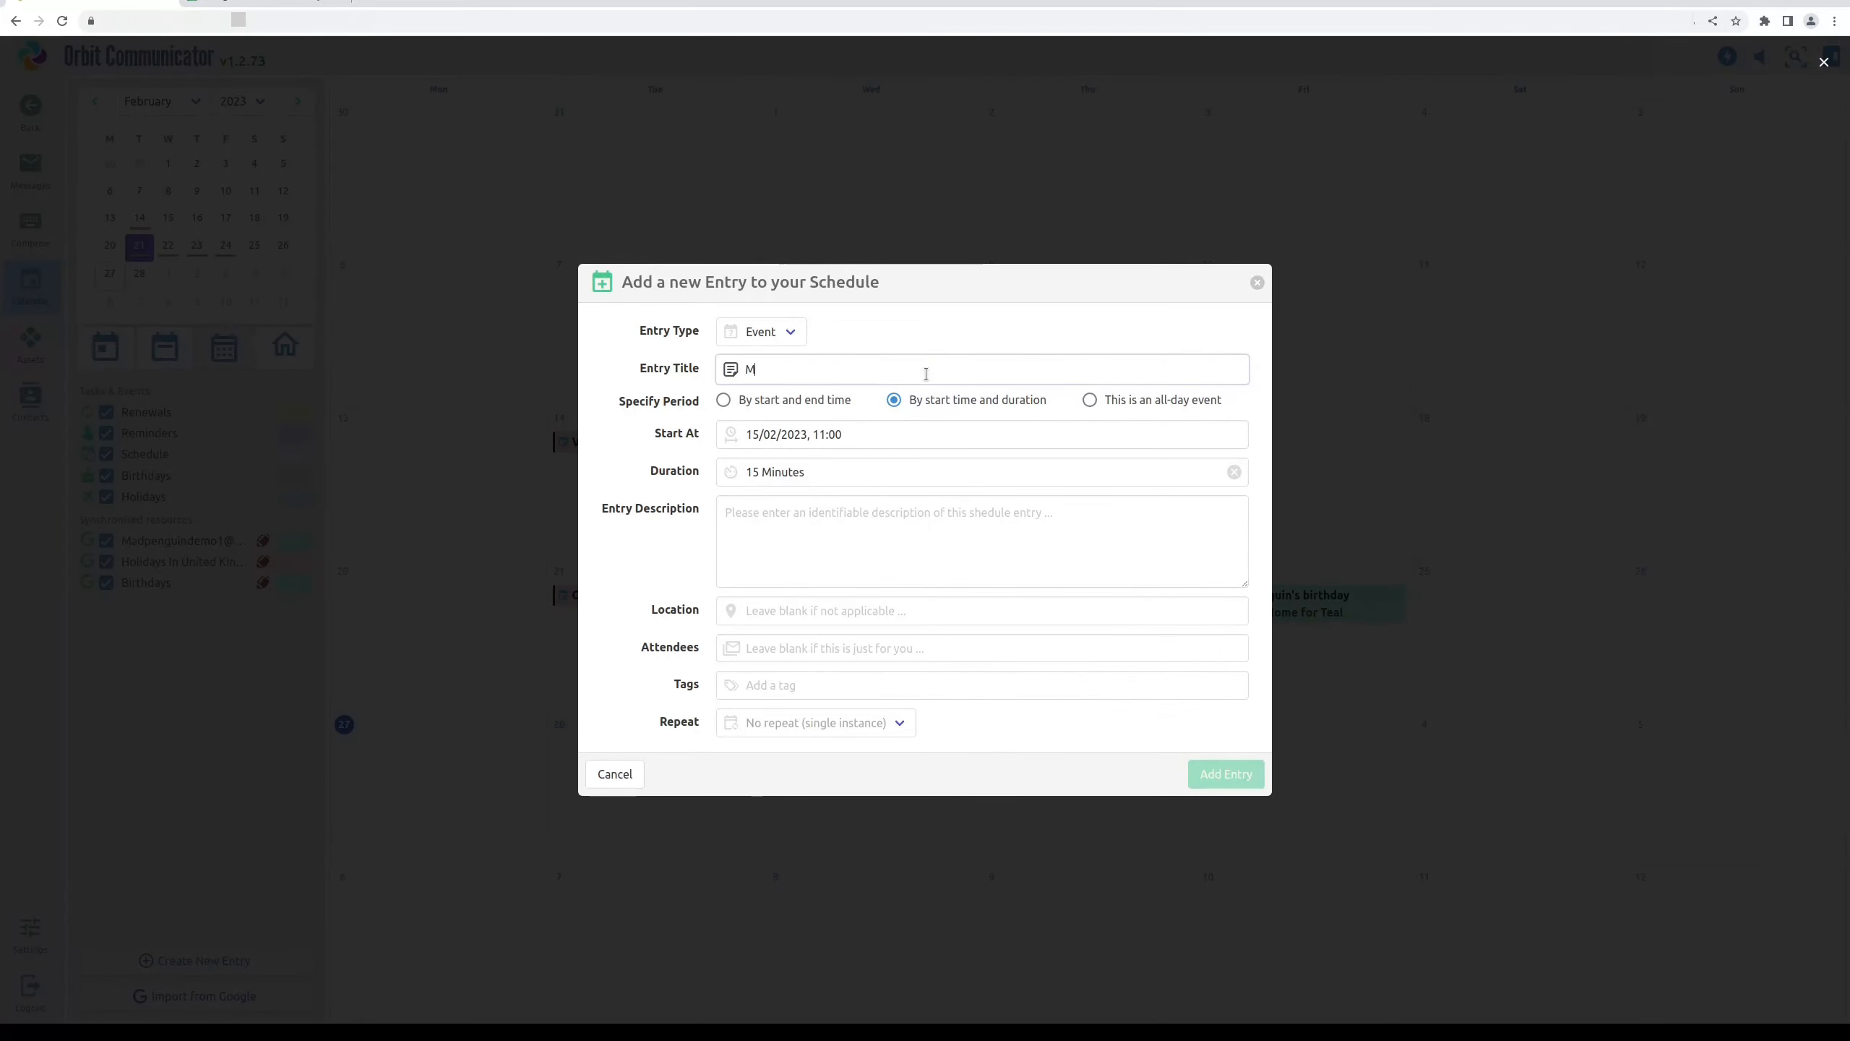
{"action": "type", "text": "My New DEMO Event"}
{"action": "left_click", "coordinate": [838, 465]}
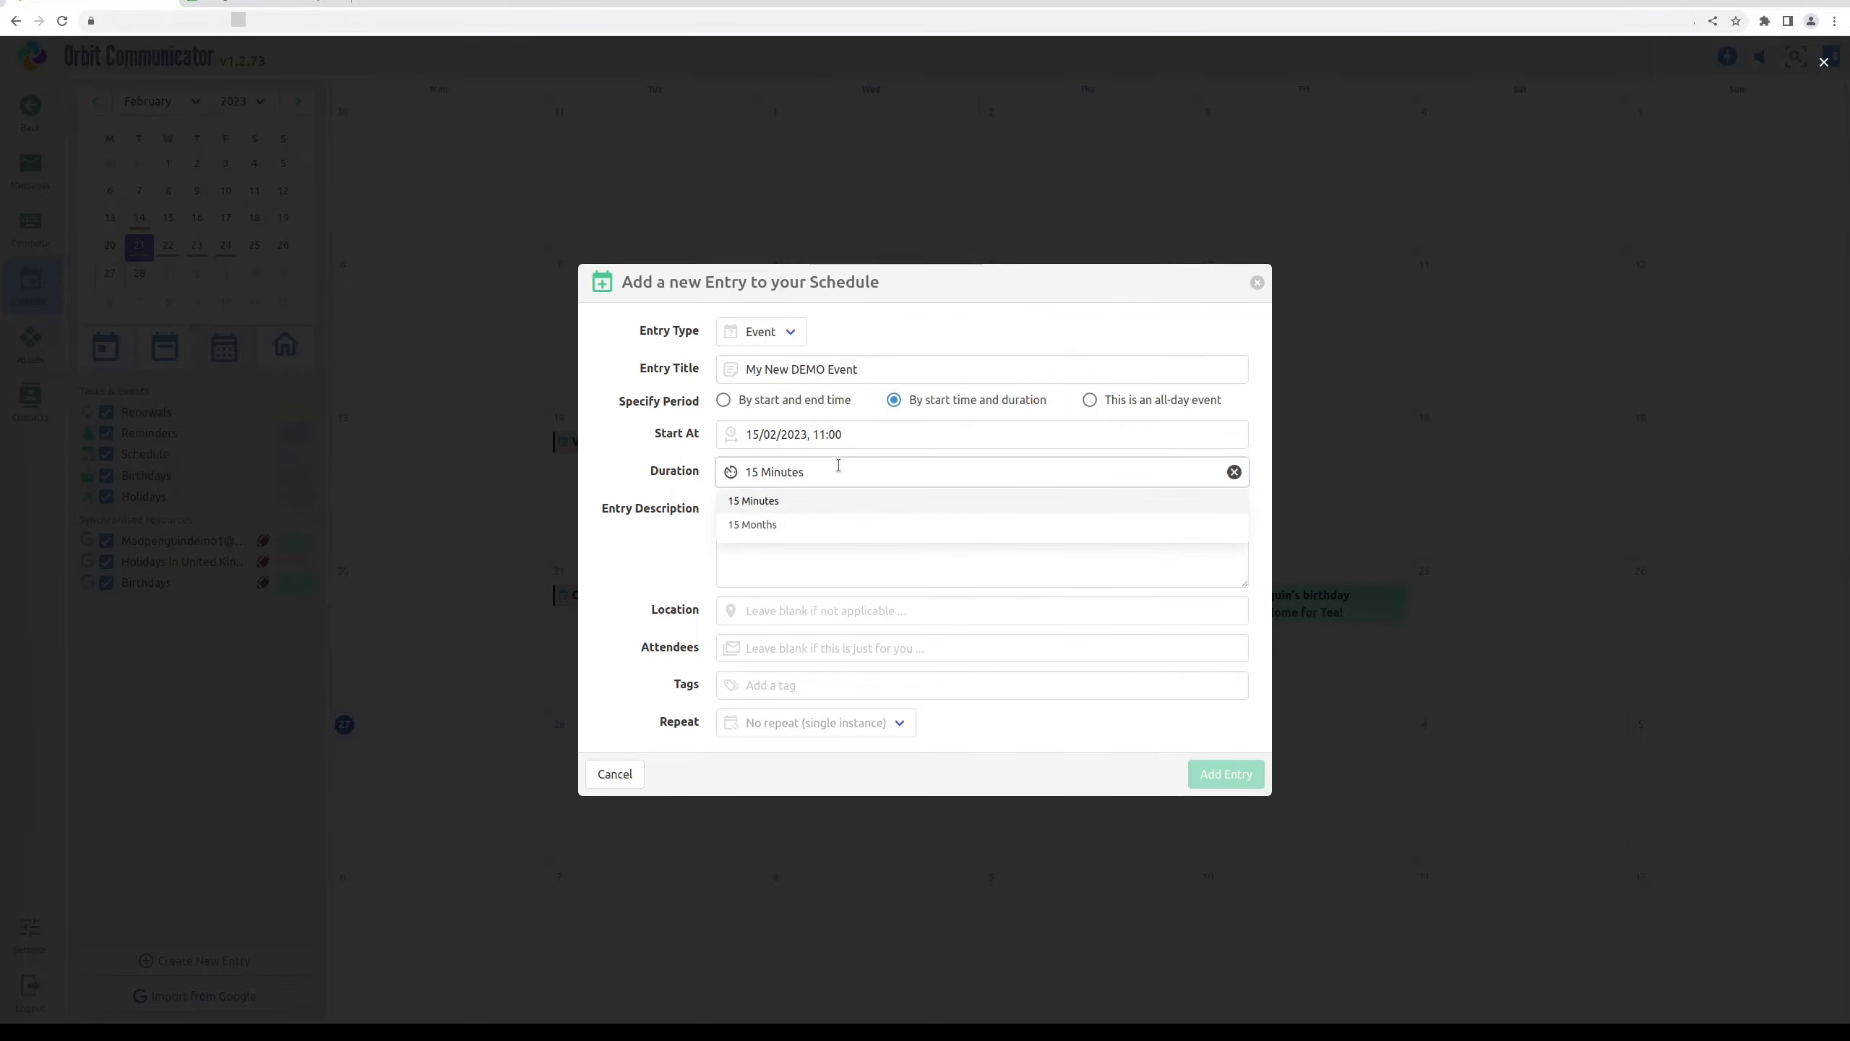
{"action": "key", "text": "ctrl+a"}
{"action": "type", "text": "1 h"}
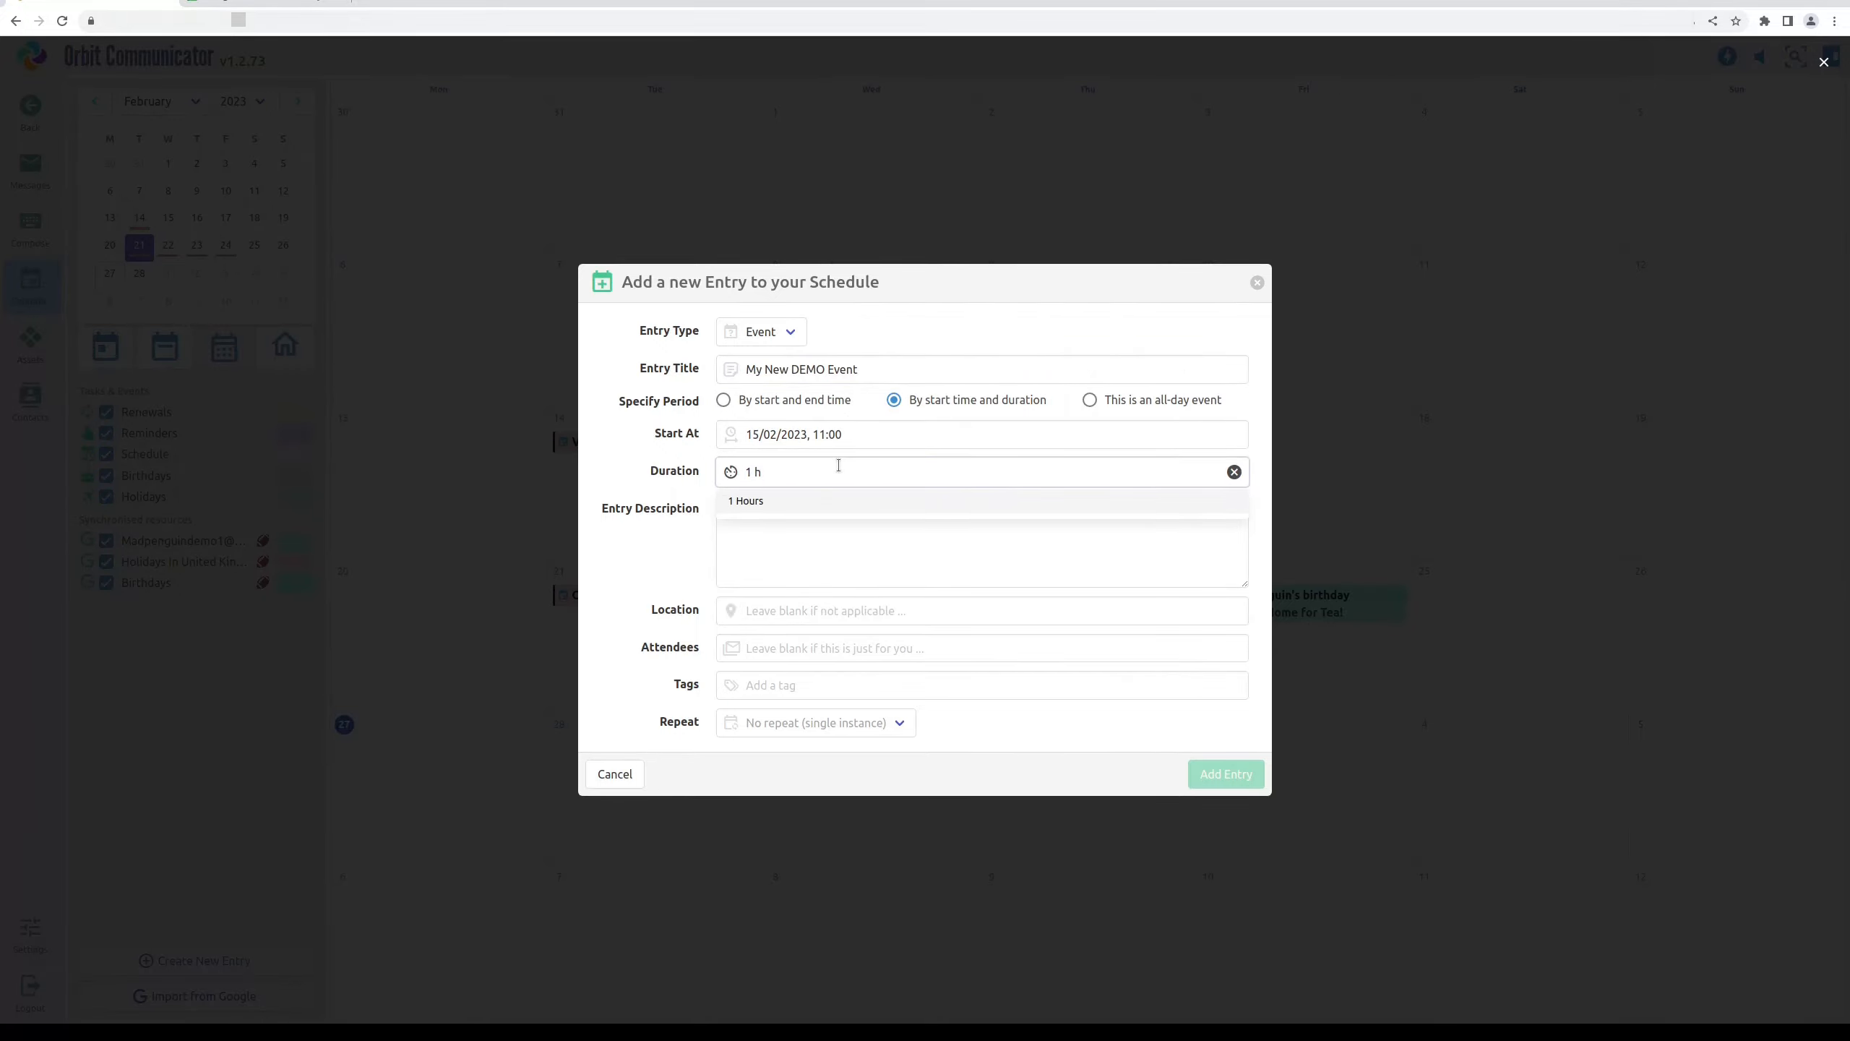
{"action": "key", "text": "Return"}
{"action": "key", "text": "Tab"}
{"action": "type", "text": "J"}
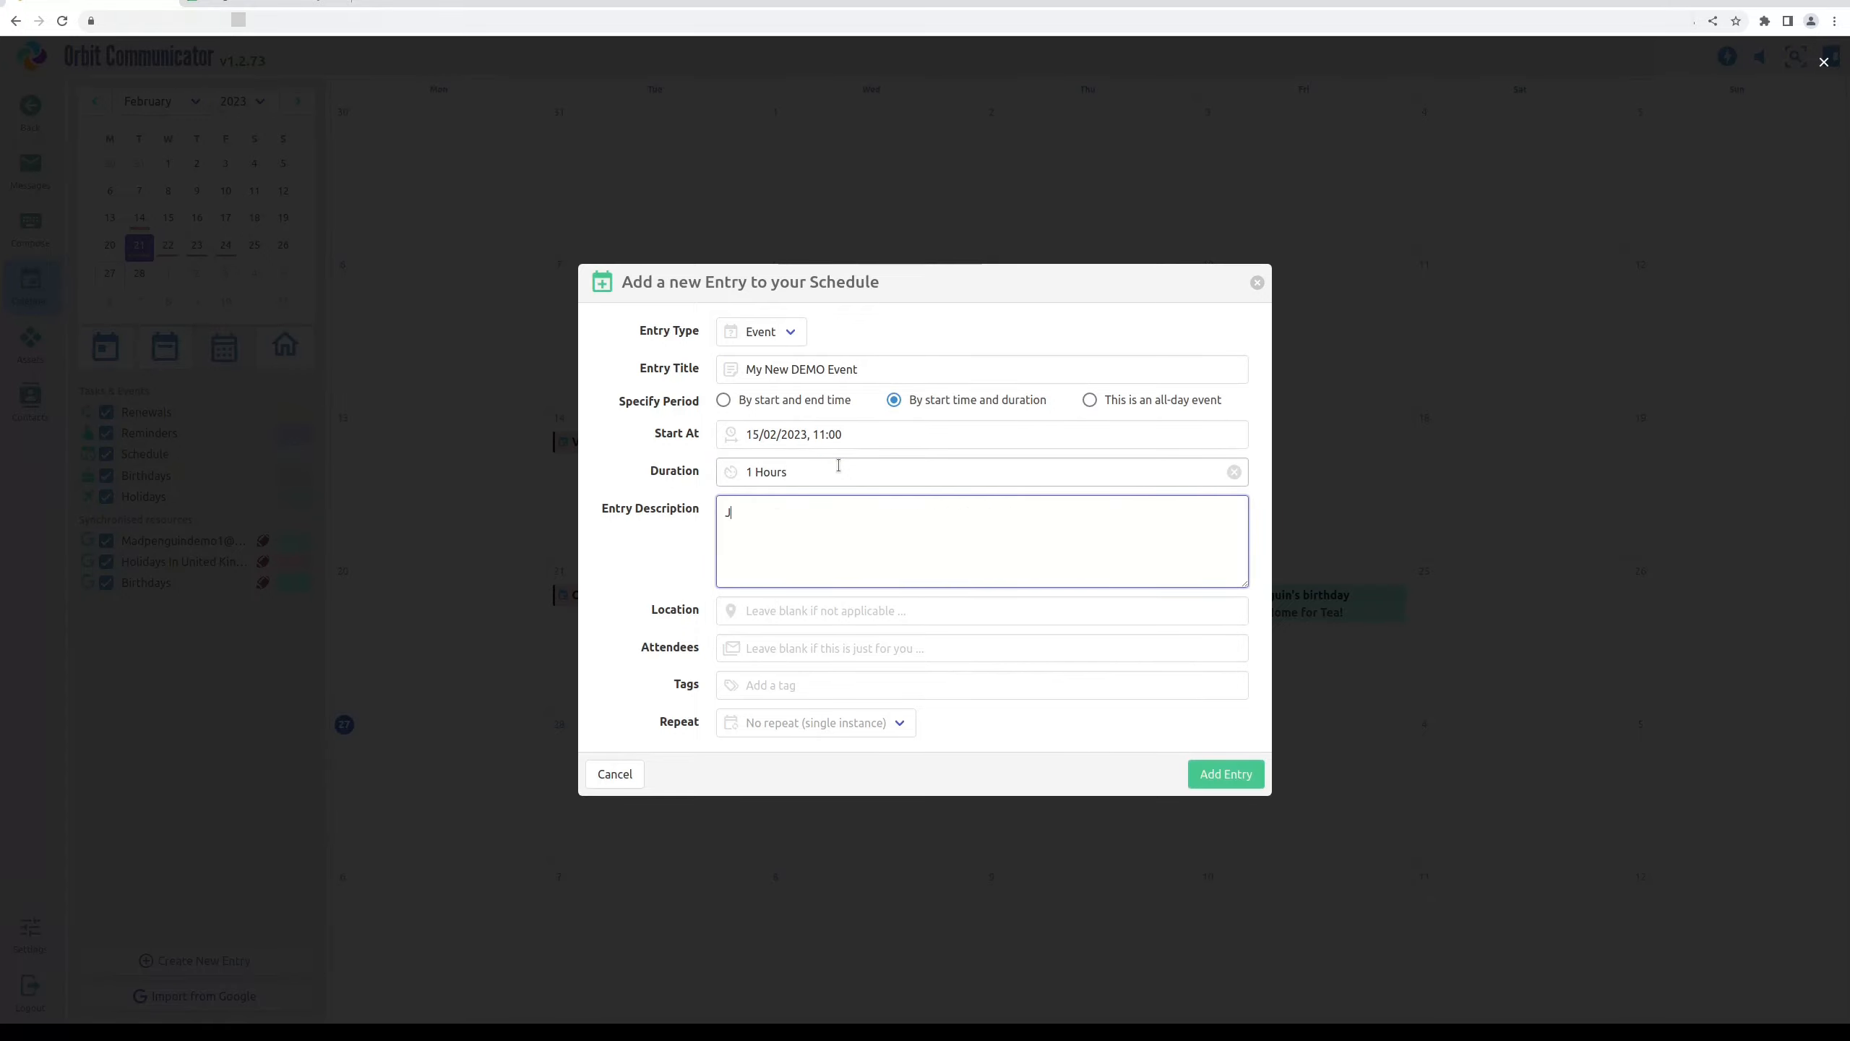
{"action": "type", "text": "ust a test"}
{"action": "left_click", "coordinate": [1226, 774]}
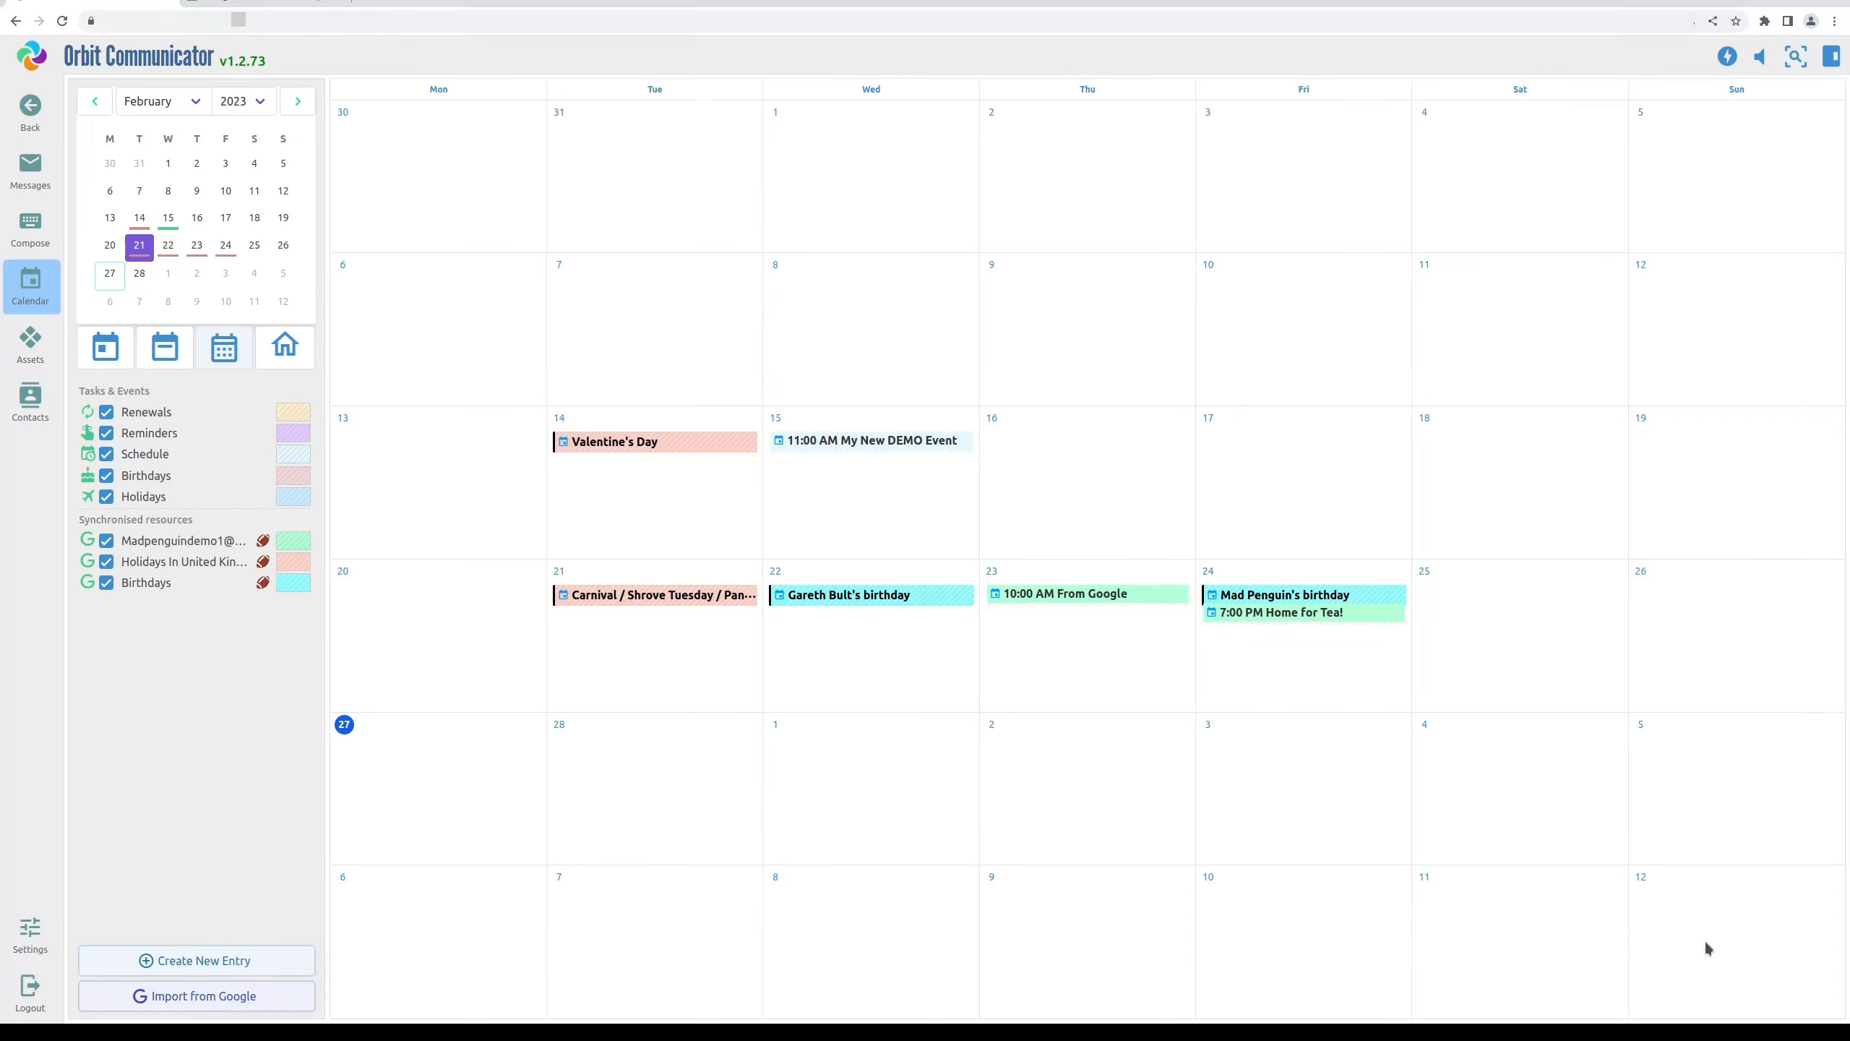
{"action": "left_click", "coordinate": [243, 6]}
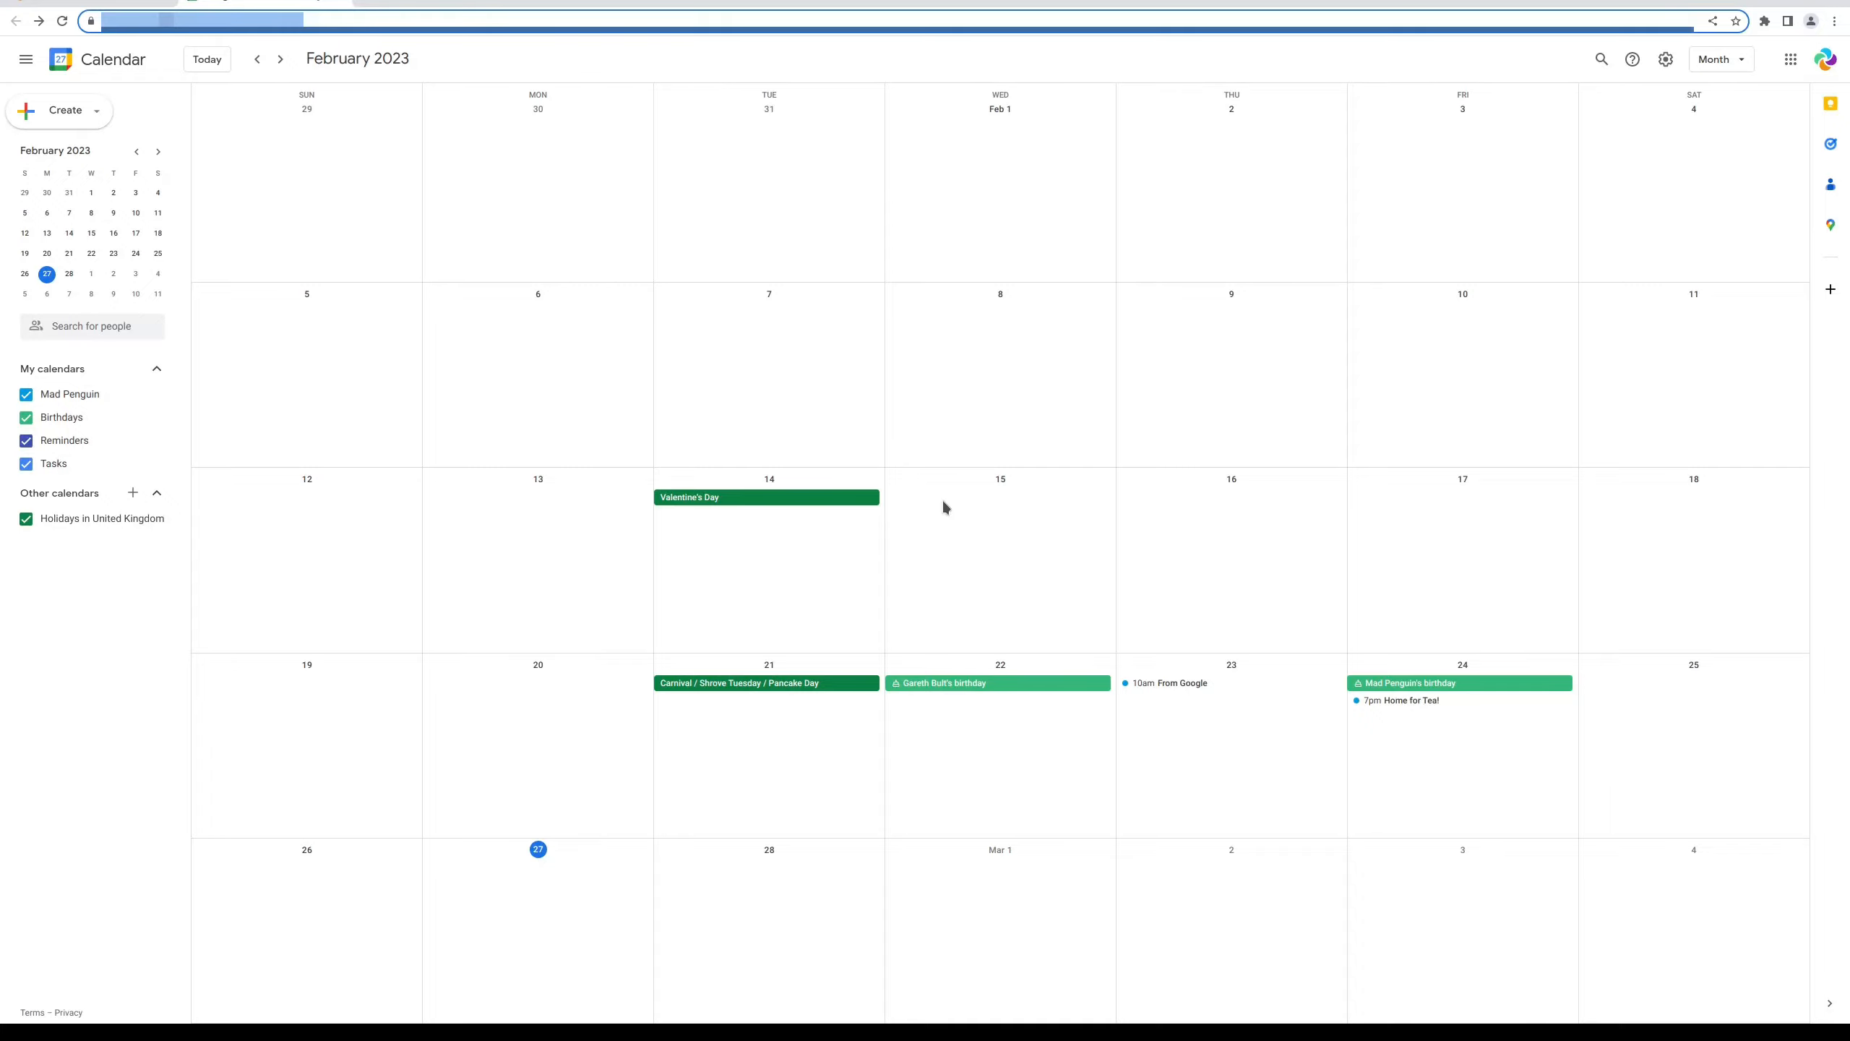
Reload Google Calendar to show 11am My New DEMO Event on 15 February, then return
{"action": "left_click", "coordinate": [66, 23]}
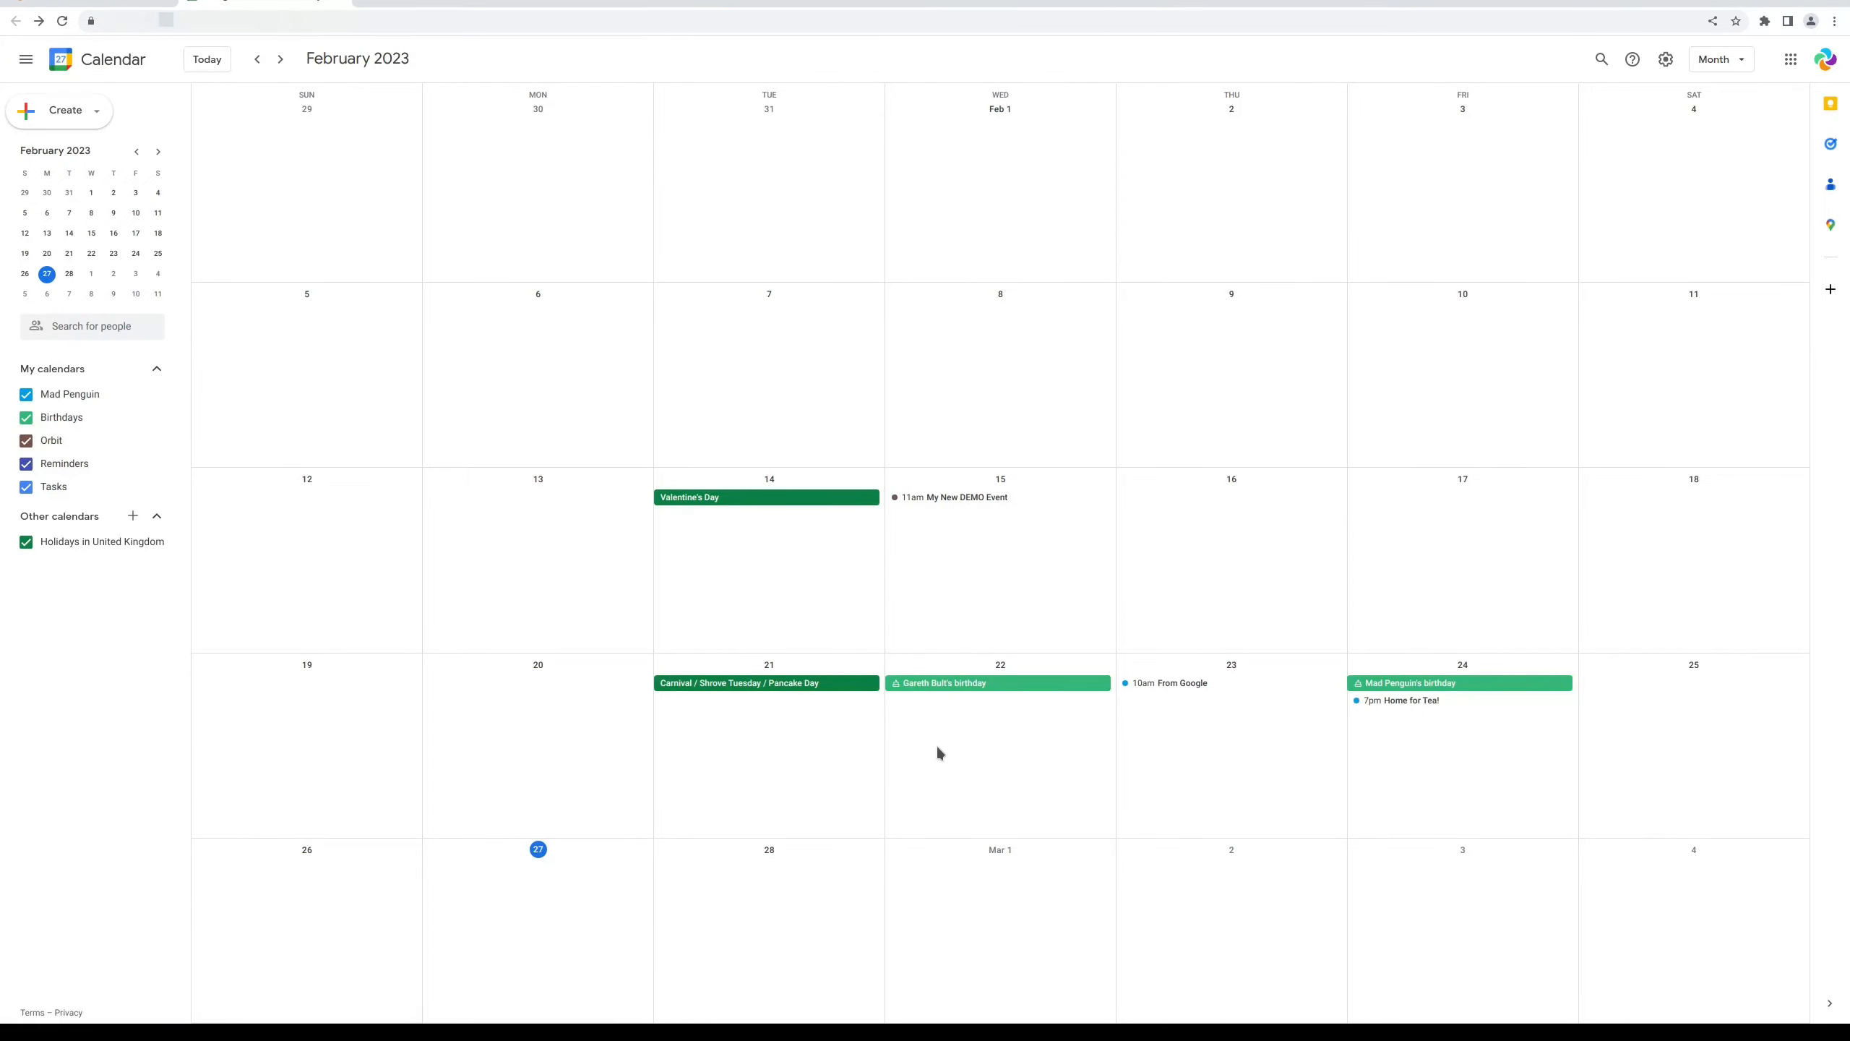
{"action": "left_click", "coordinate": [71, 2]}
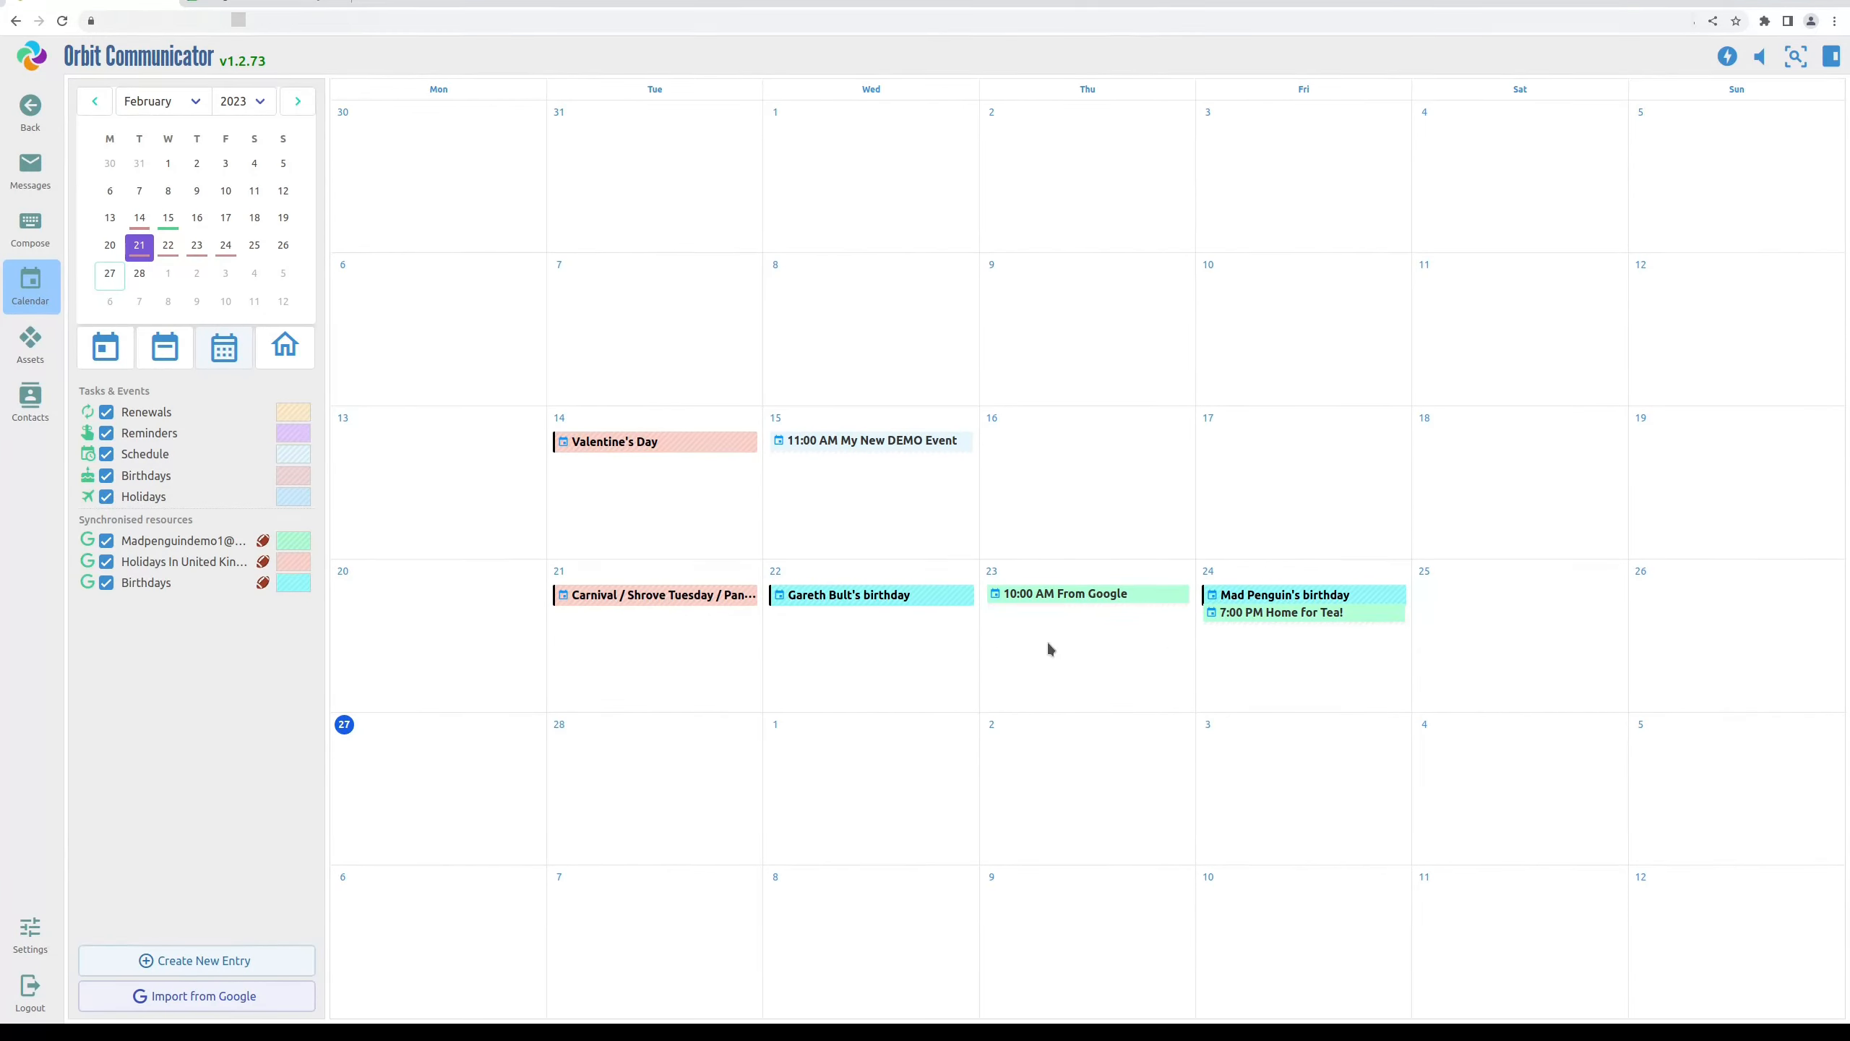
Move My New DEMO Event's start hour from 11 to 12 and update the entry
{"action": "left_click", "coordinate": [863, 441]}
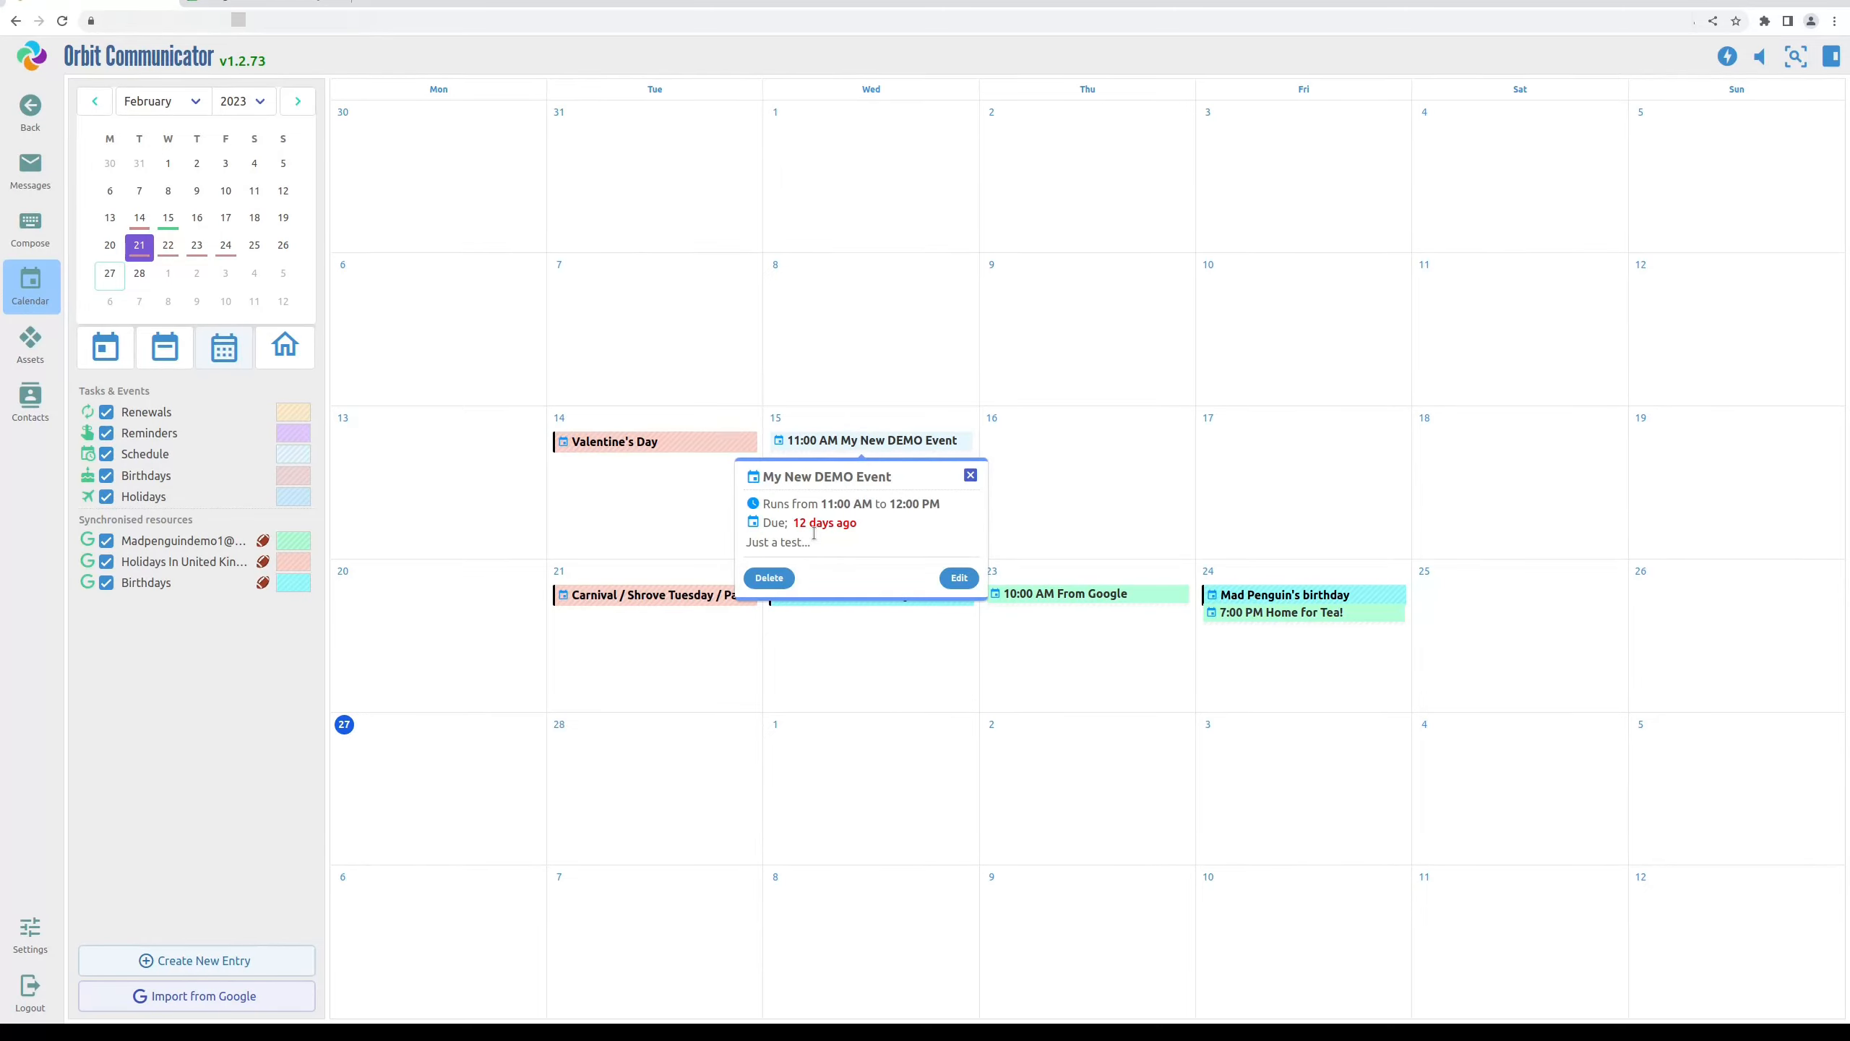
{"action": "left_click", "coordinate": [960, 579]}
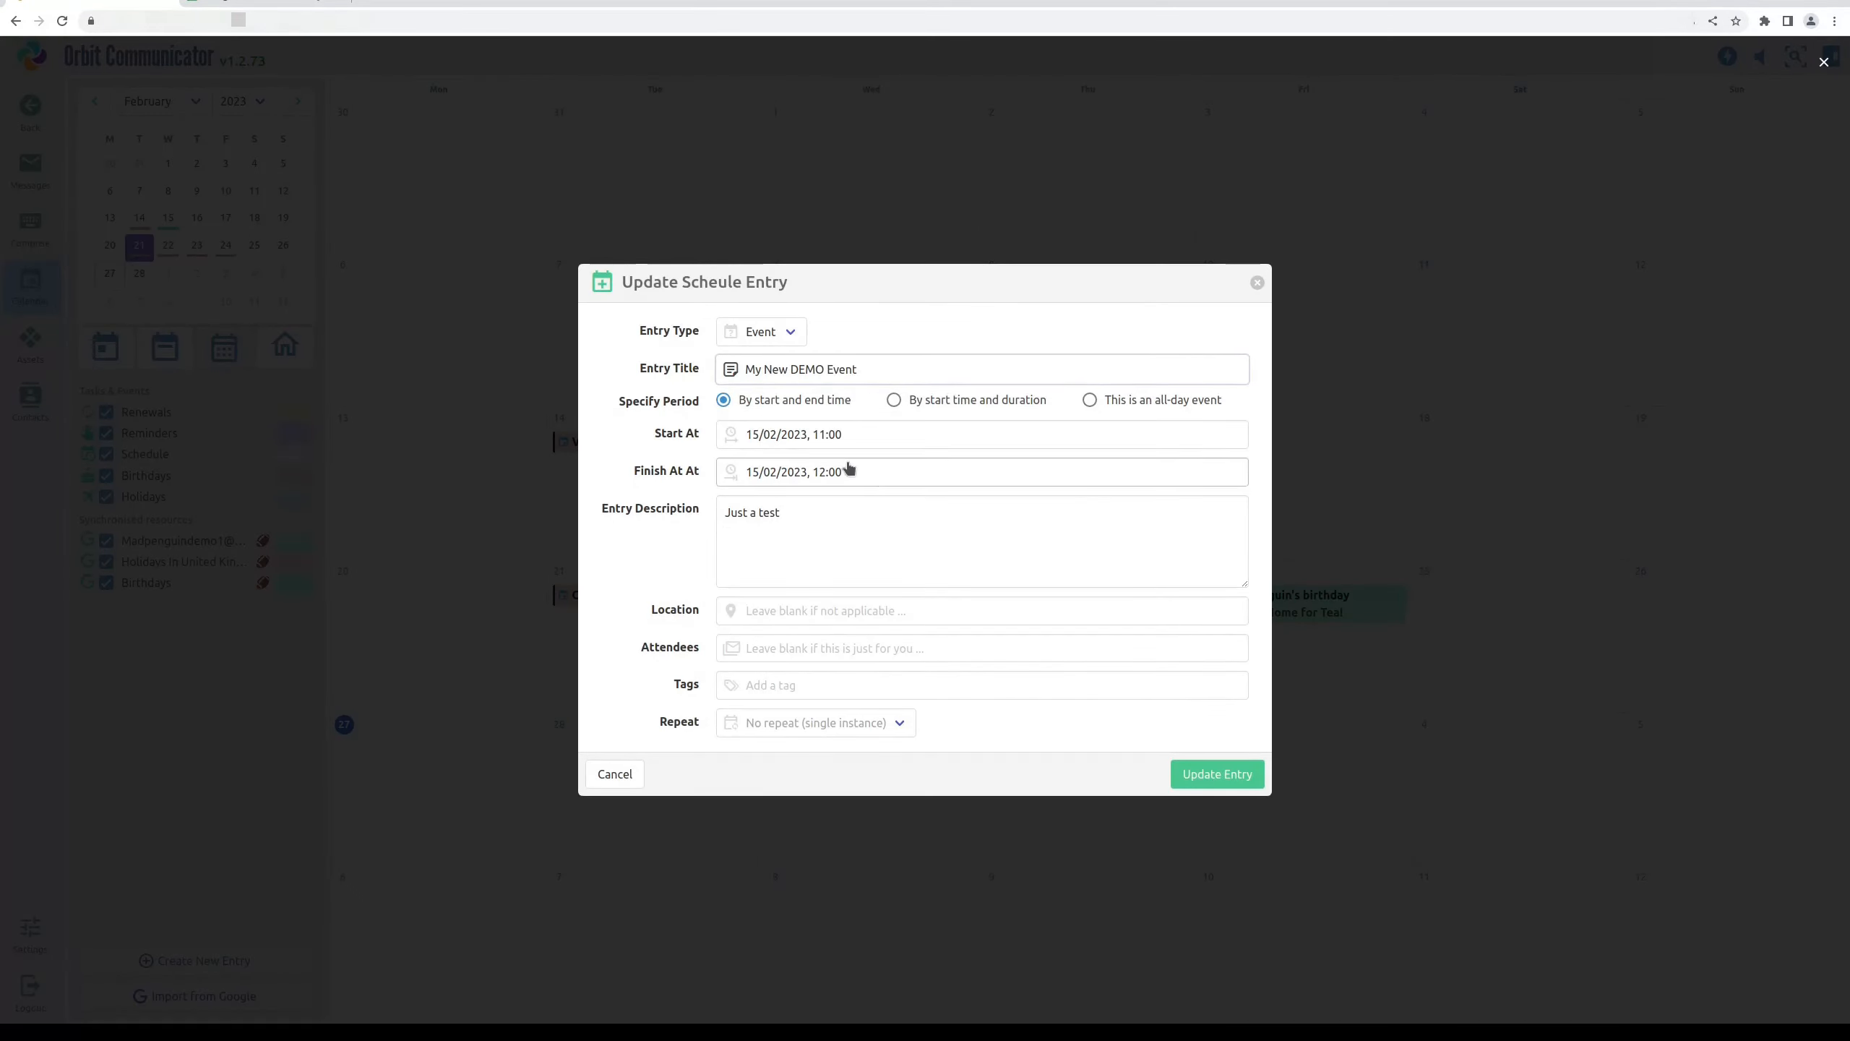
{"action": "left_click", "coordinate": [928, 435]}
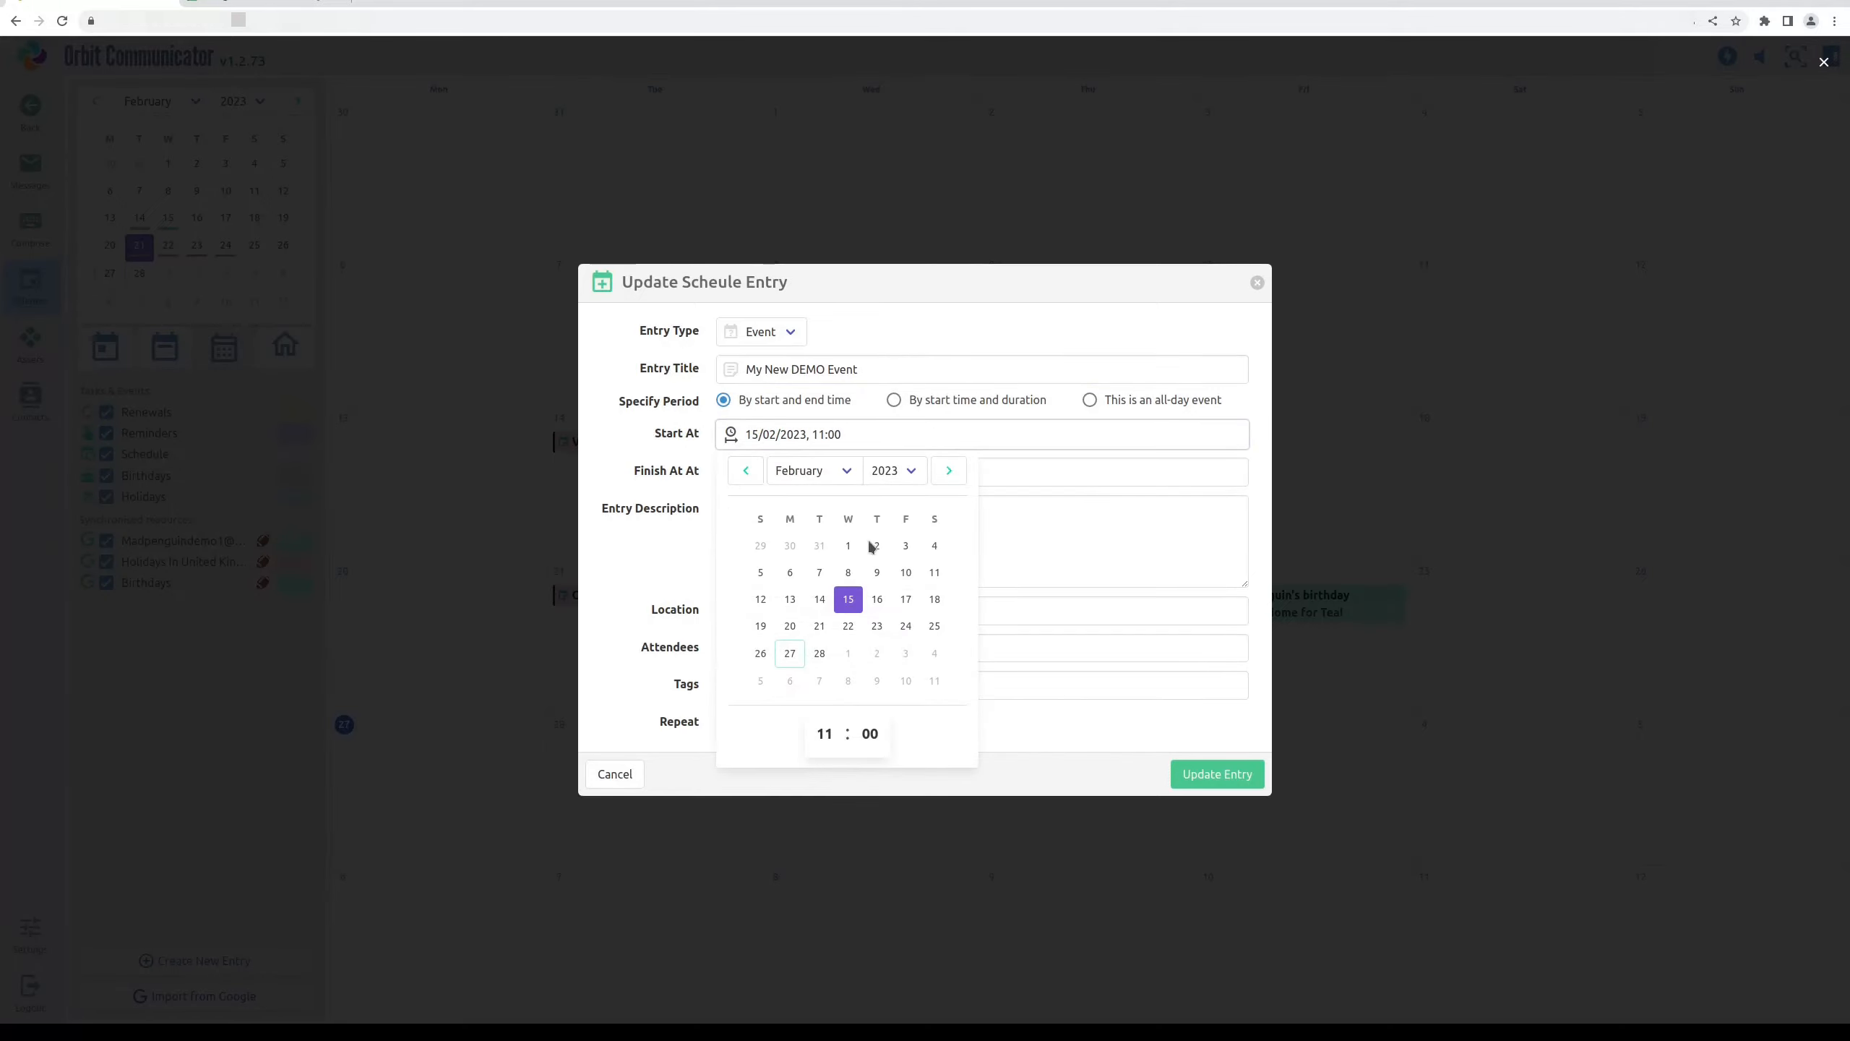
{"action": "left_click", "coordinate": [825, 733]}
{"action": "left_click", "coordinate": [825, 579]}
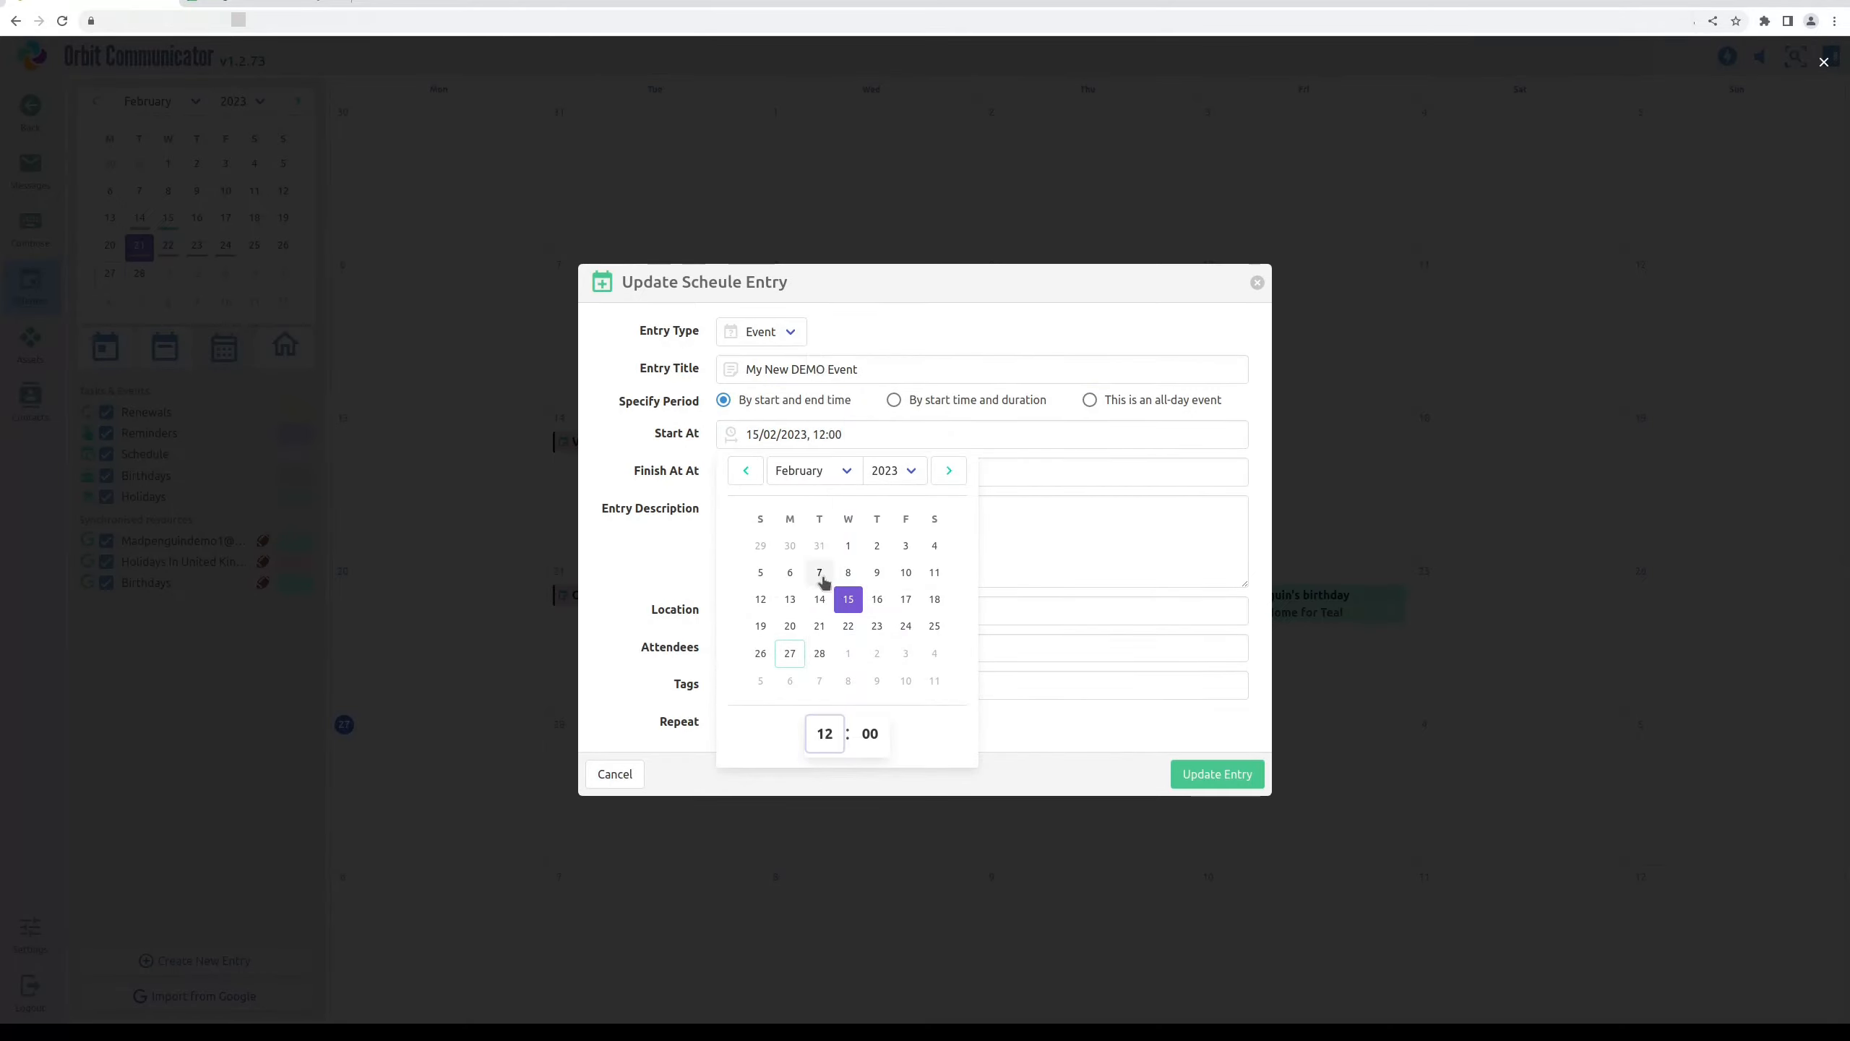
{"action": "left_click", "coordinate": [1218, 775]}
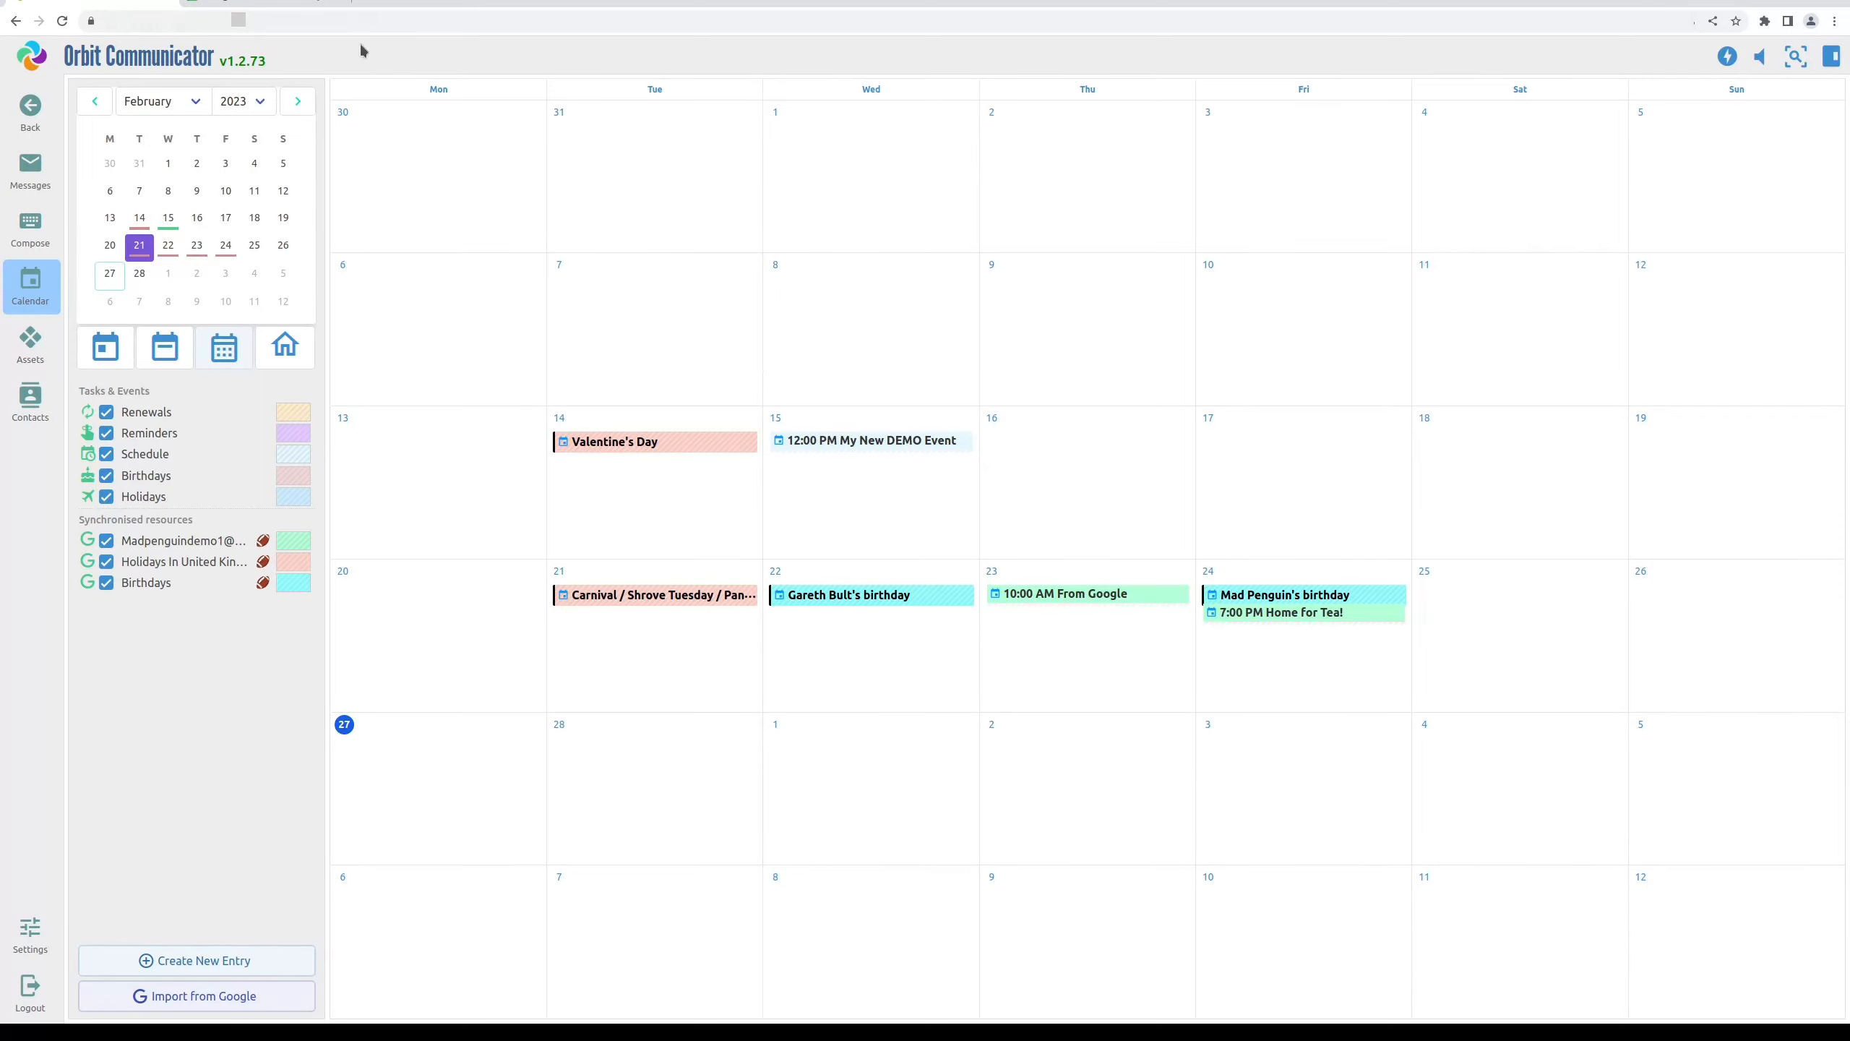
{"action": "left_click", "coordinate": [264, 4]}
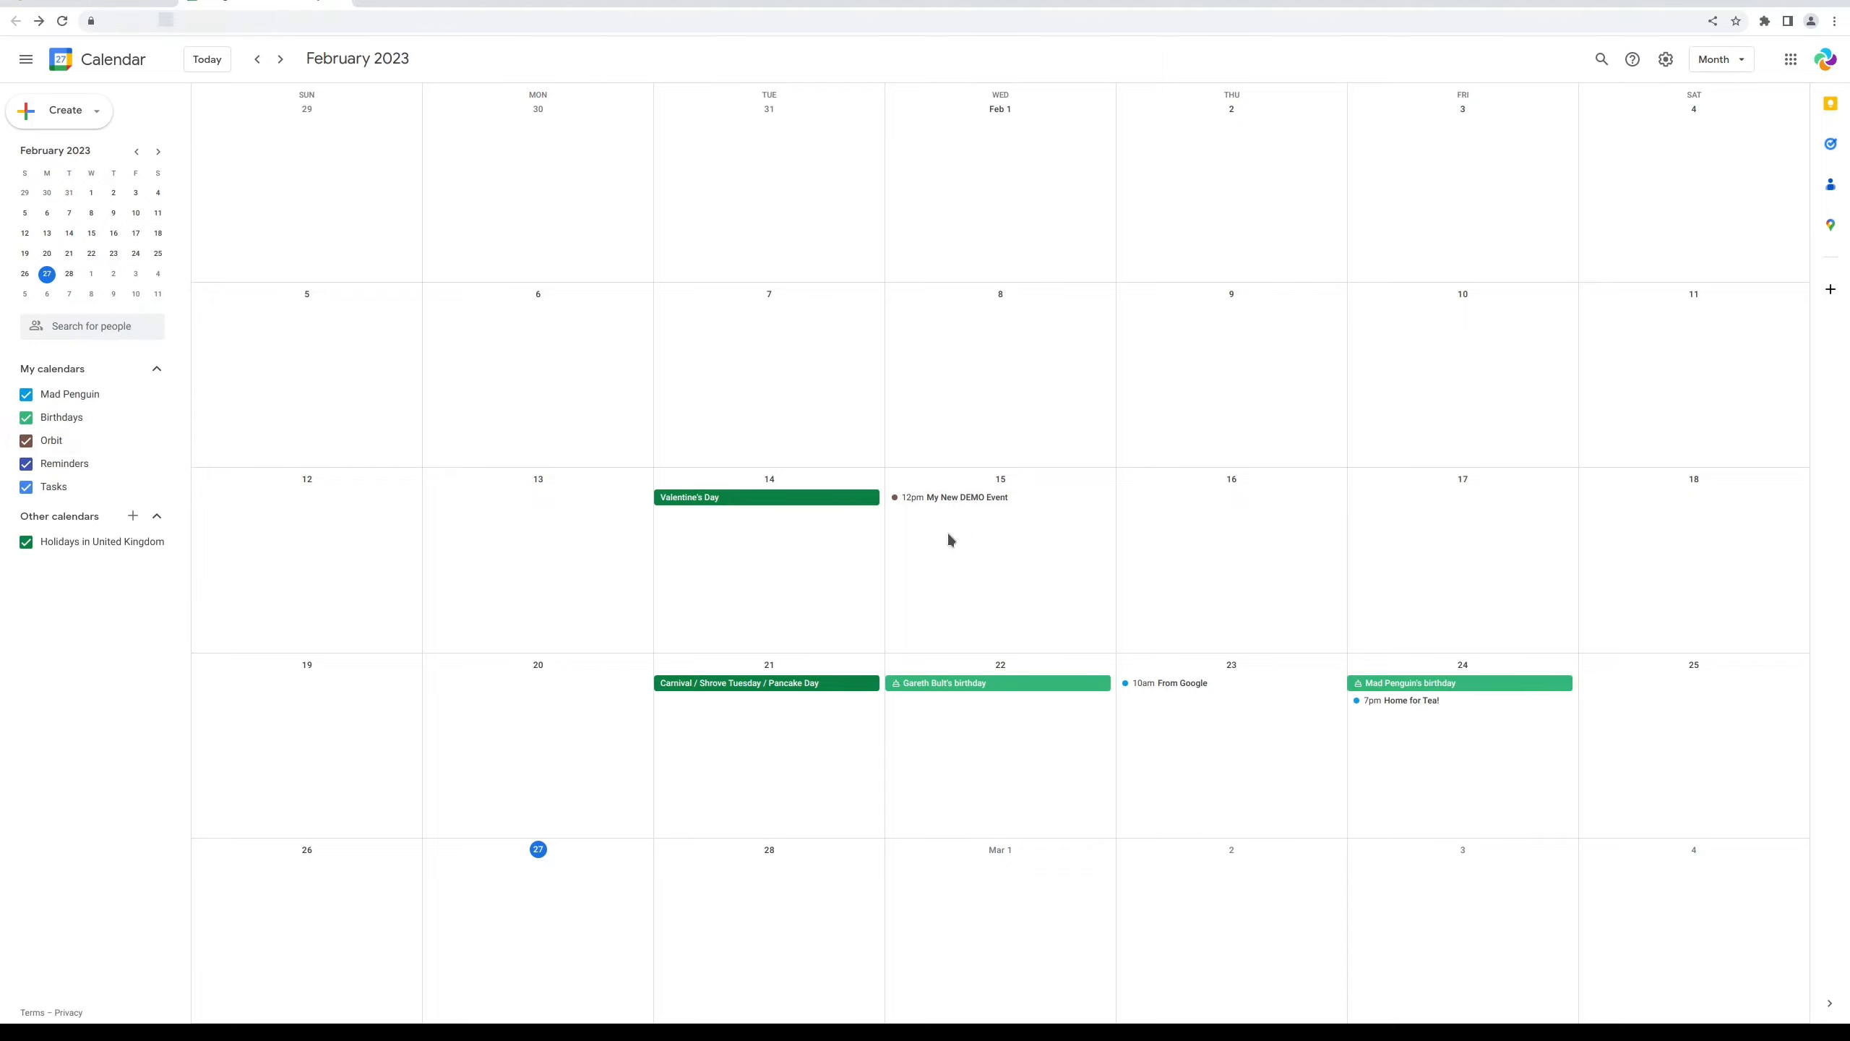
Create 'Another New one' on 15 February starting at 2:00pm in Google Calendar
{"action": "left_click", "coordinate": [979, 529]}
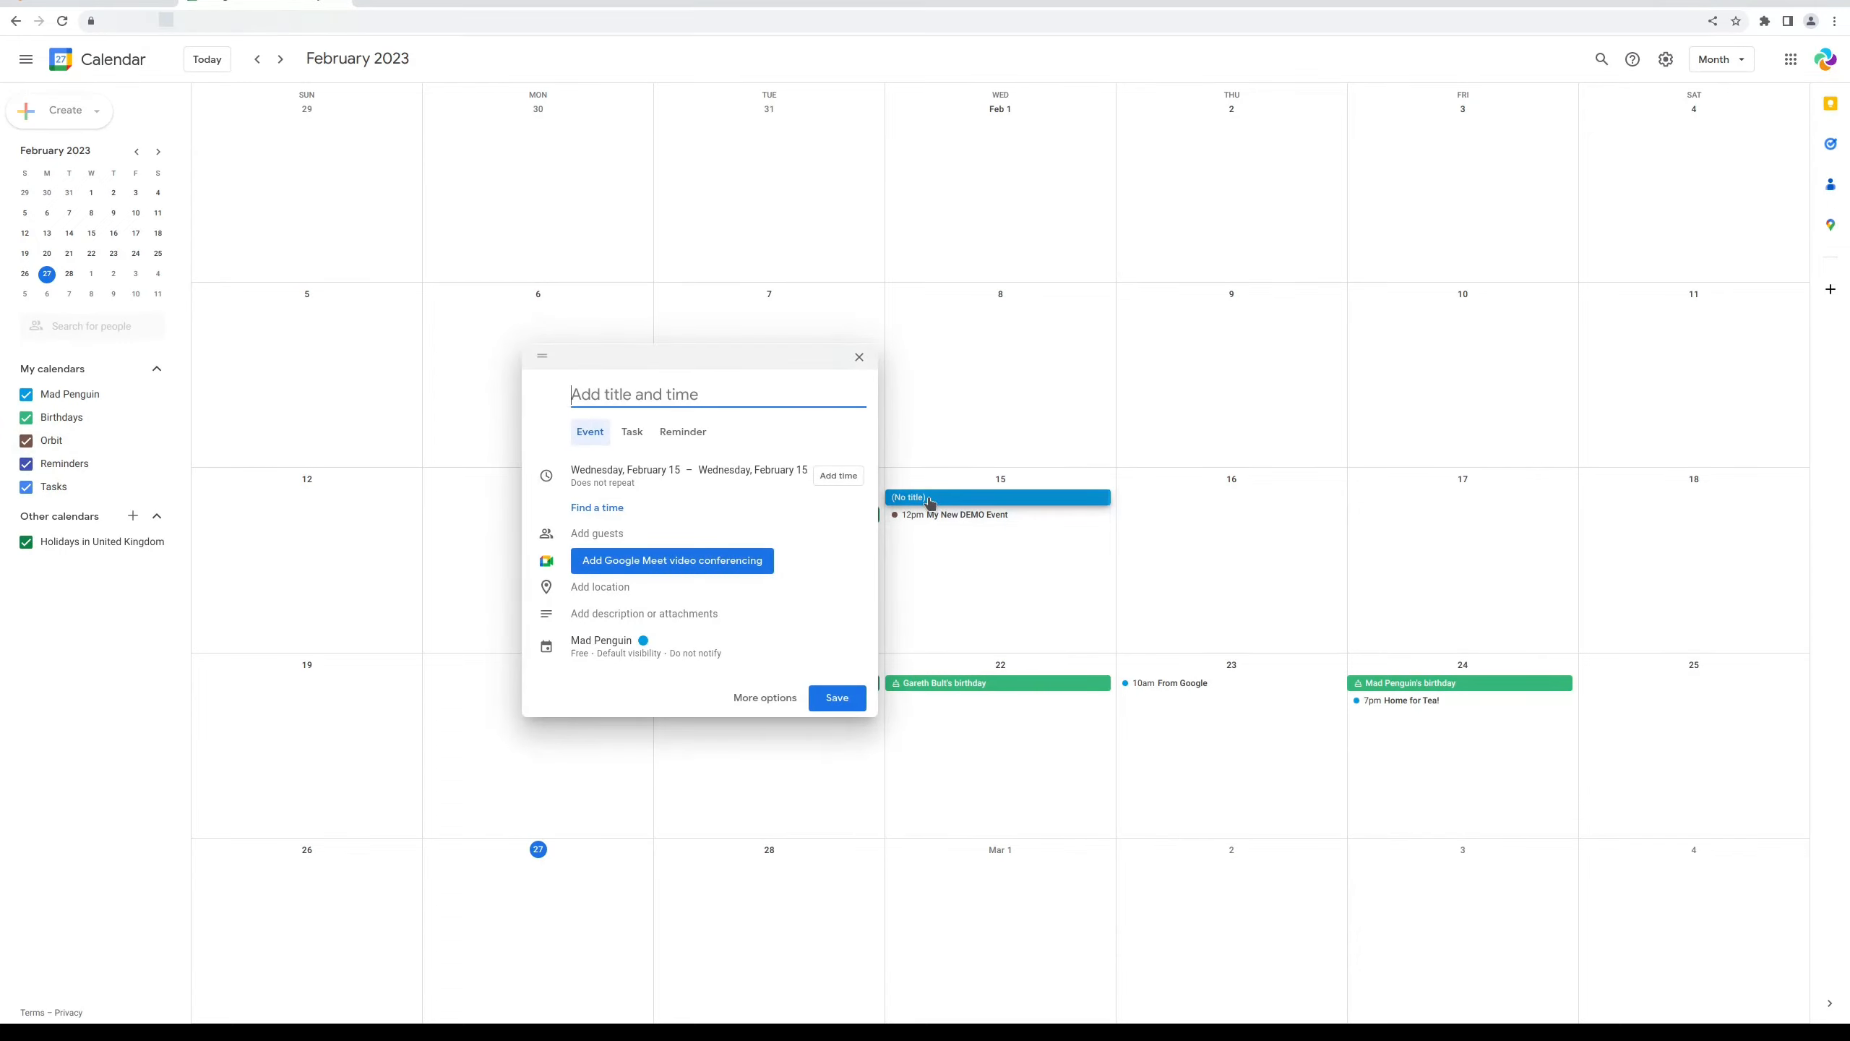
{"action": "type", "text": "Ano"}
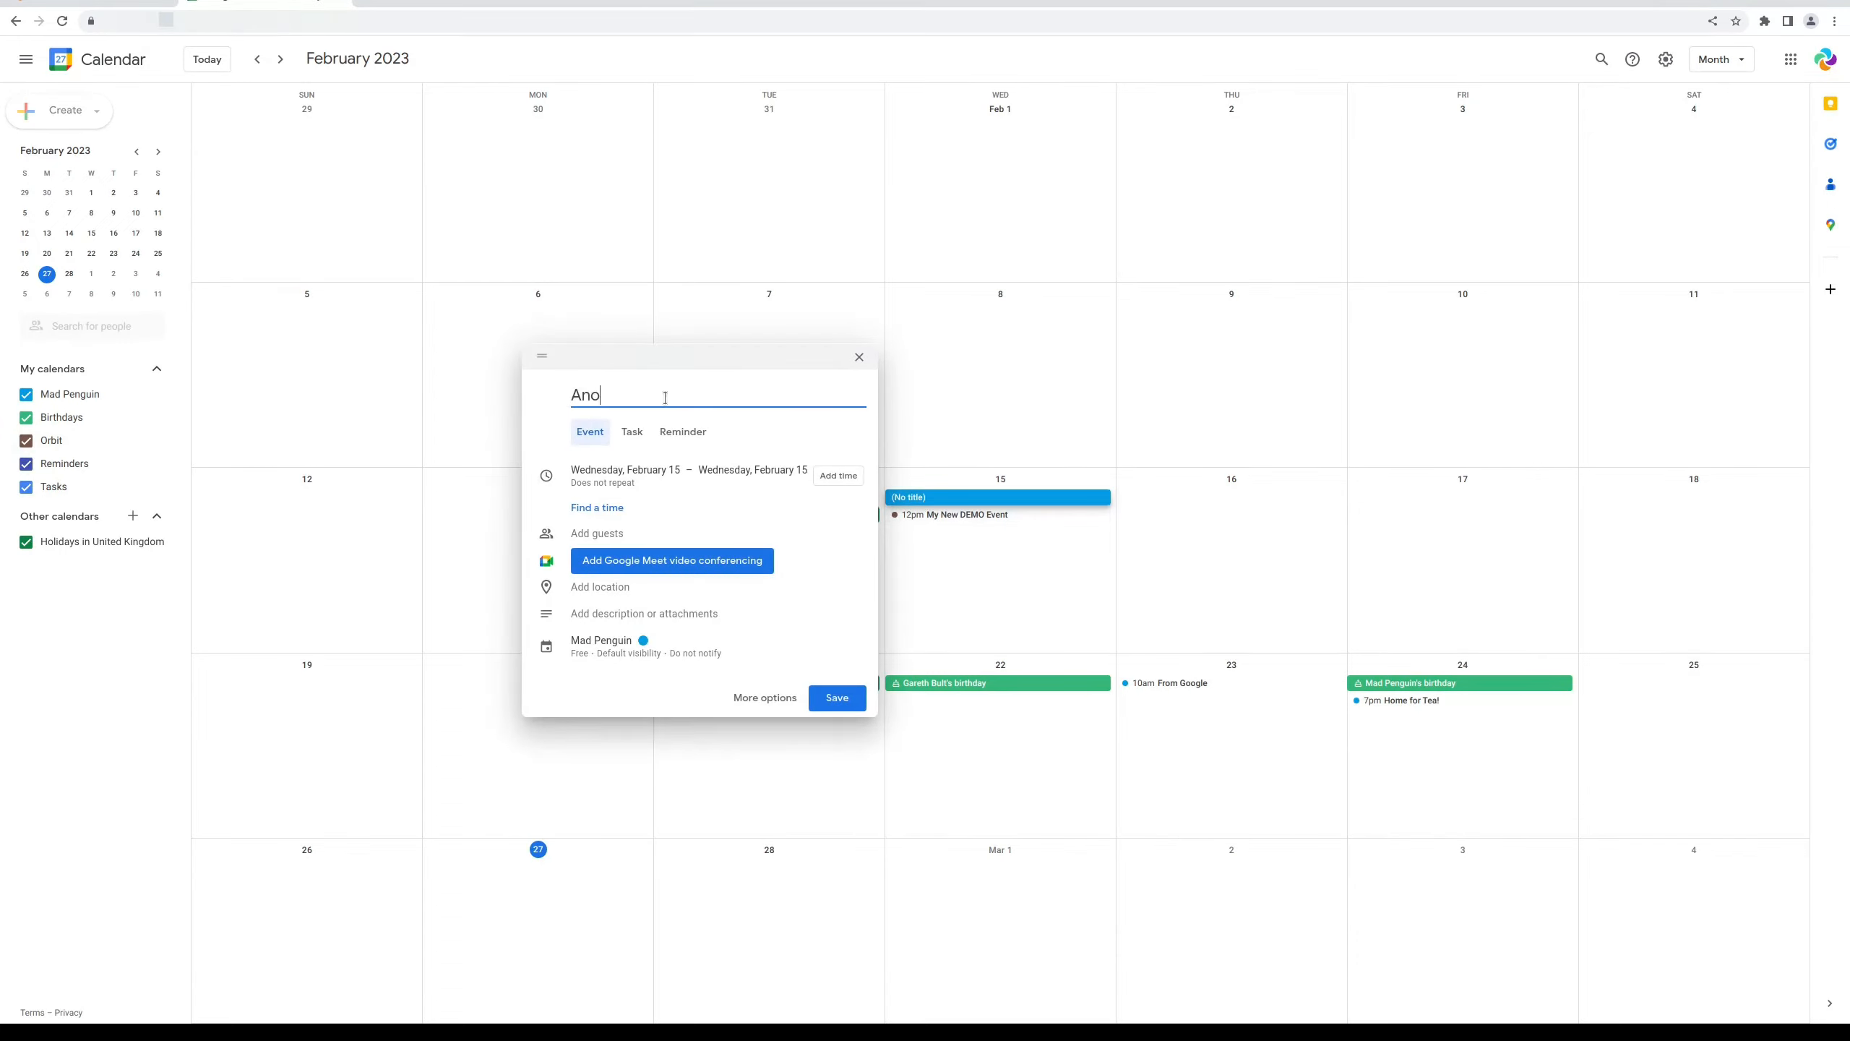
{"action": "type", "text": "ther New one"}
{"action": "left_click", "coordinate": [838, 478]}
{"action": "left_click", "coordinate": [758, 475]}
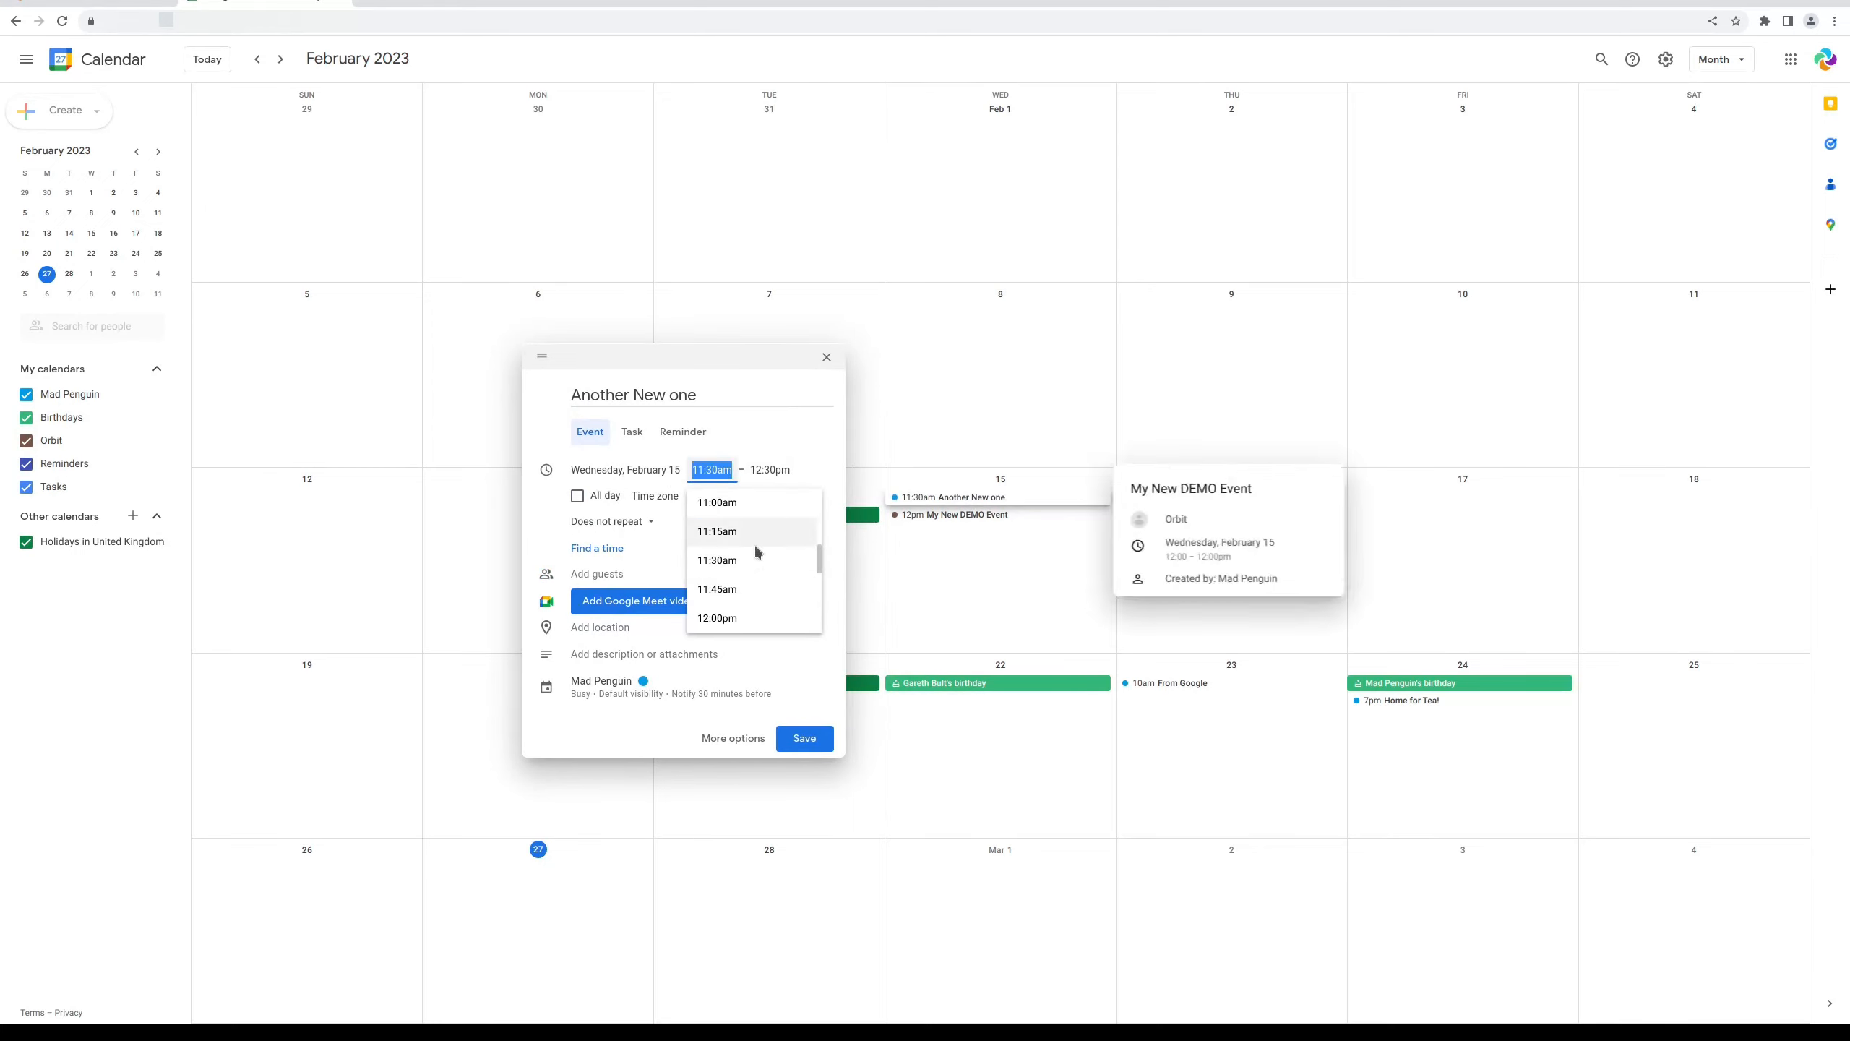
{"action": "scroll", "coordinate": [726, 558], "scroll_direction": "down", "scroll_amount": 5}
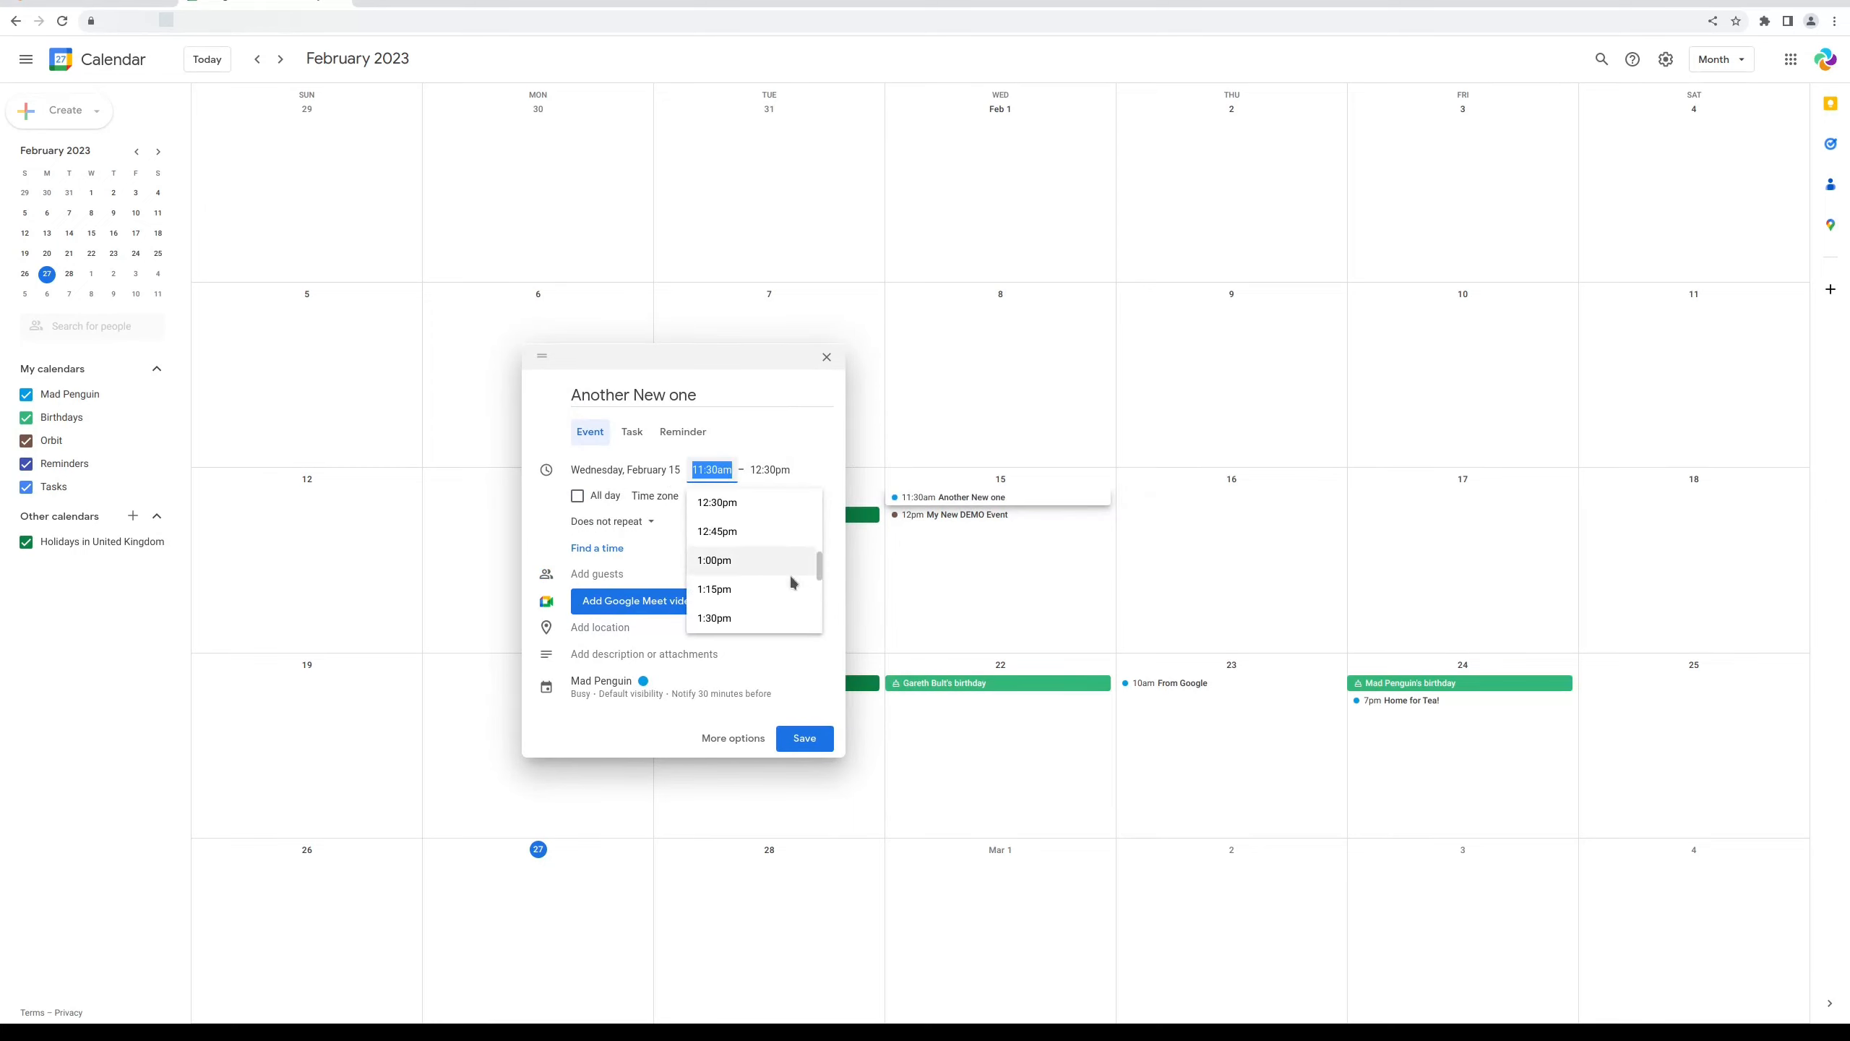
{"action": "left_click", "coordinate": [721, 503]}
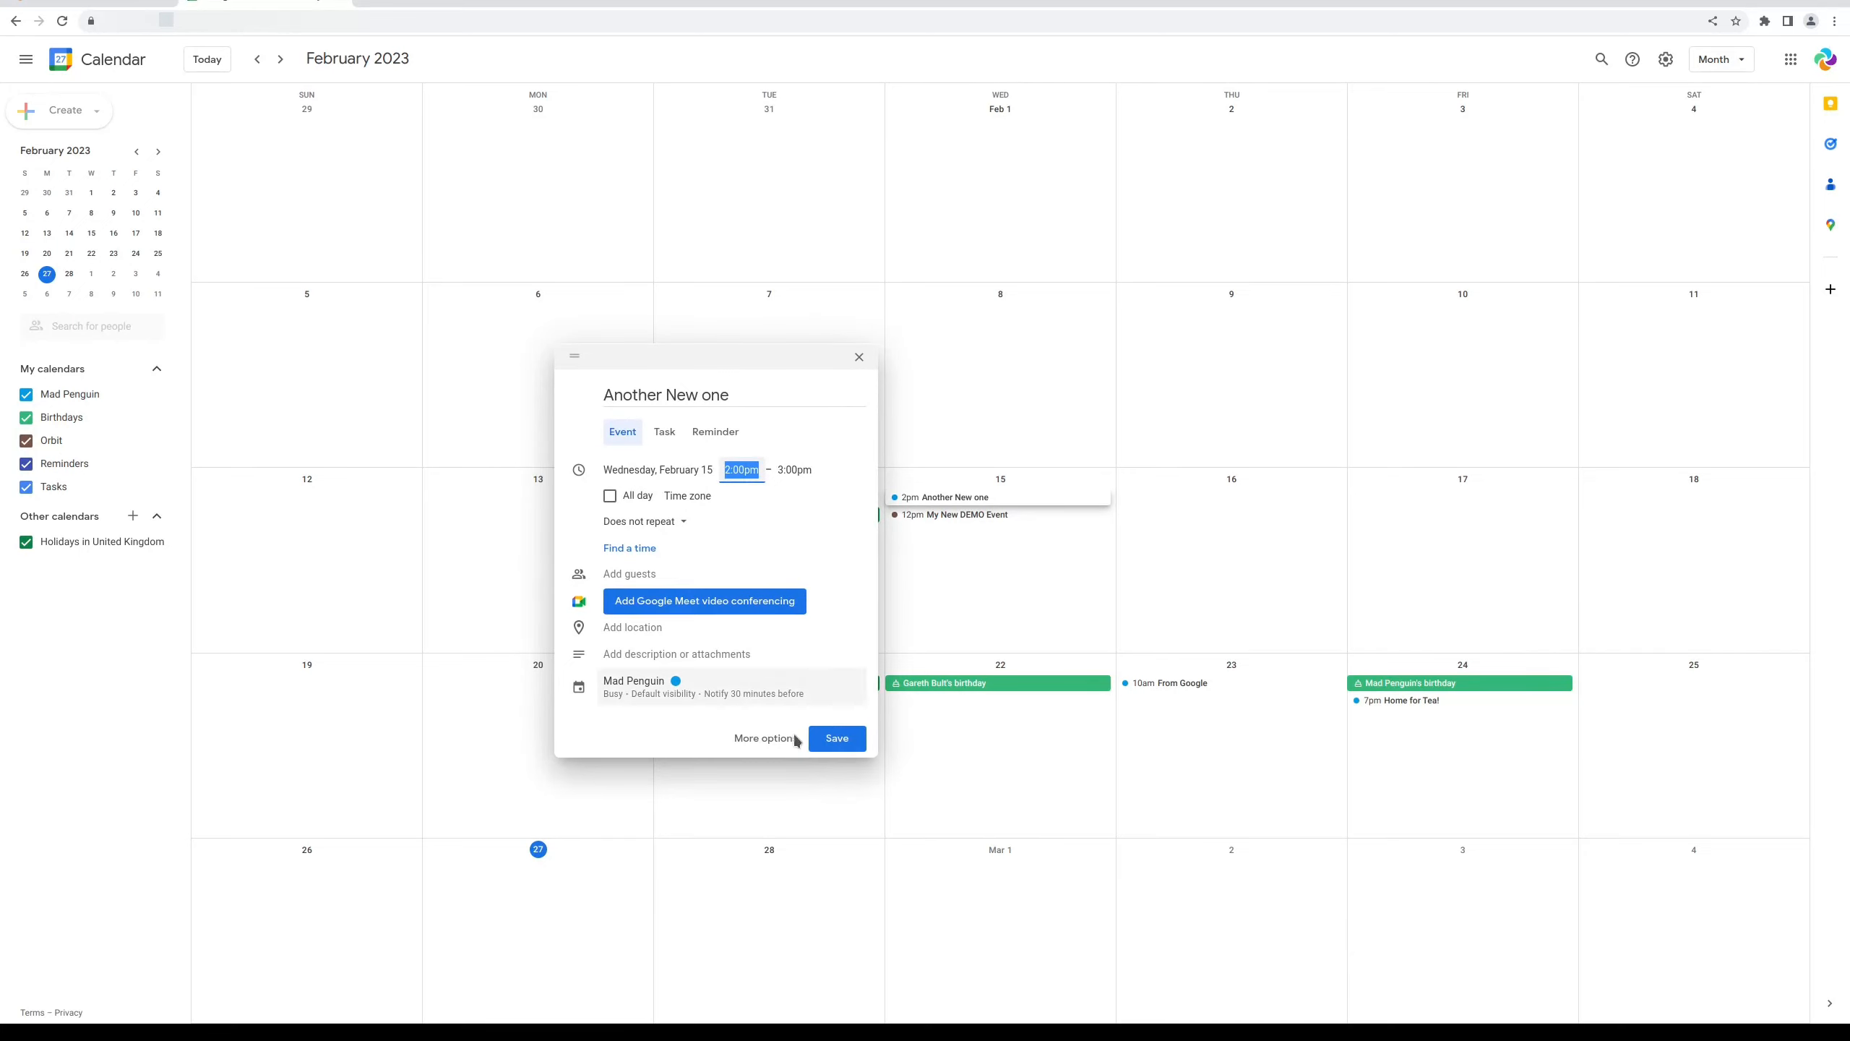
{"action": "left_click", "coordinate": [836, 738]}
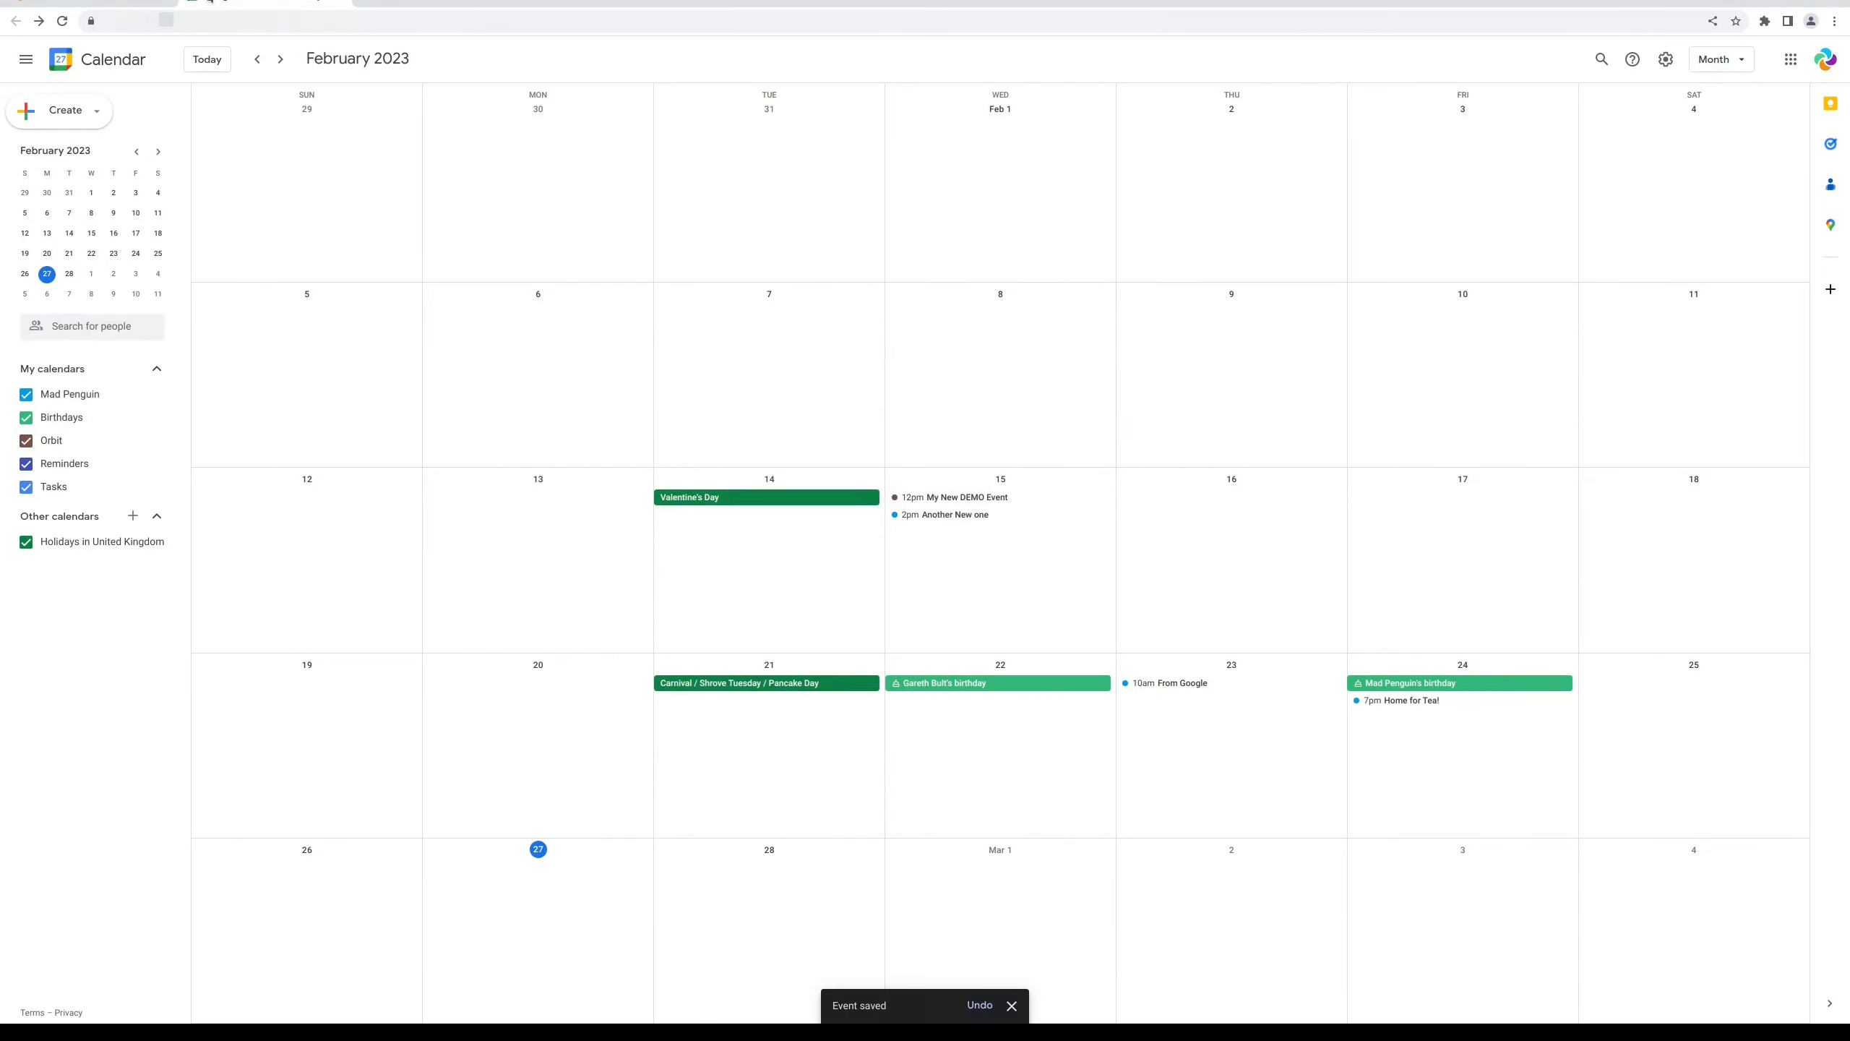
{"action": "left_click", "coordinate": [93, 2]}
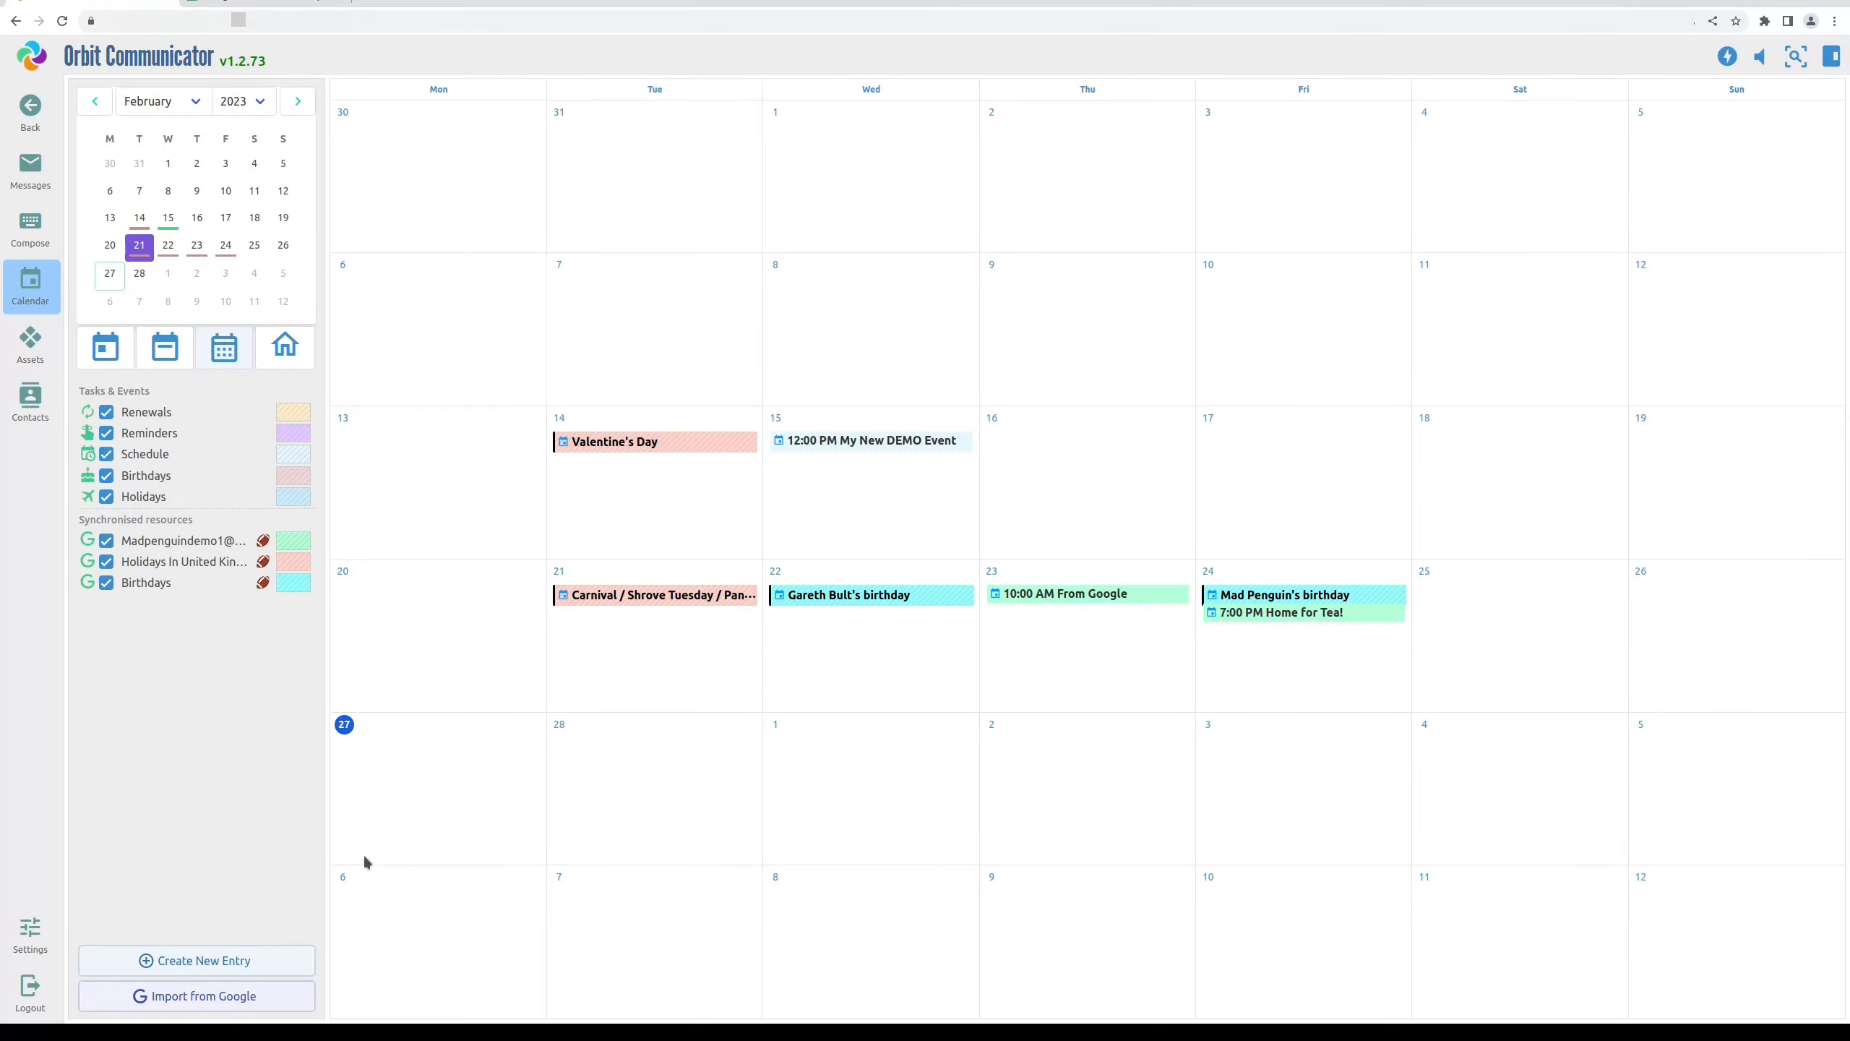
Run Import from Google to bring in 2:00 PM Another New one on the 15th
{"action": "left_click", "coordinate": [208, 998]}
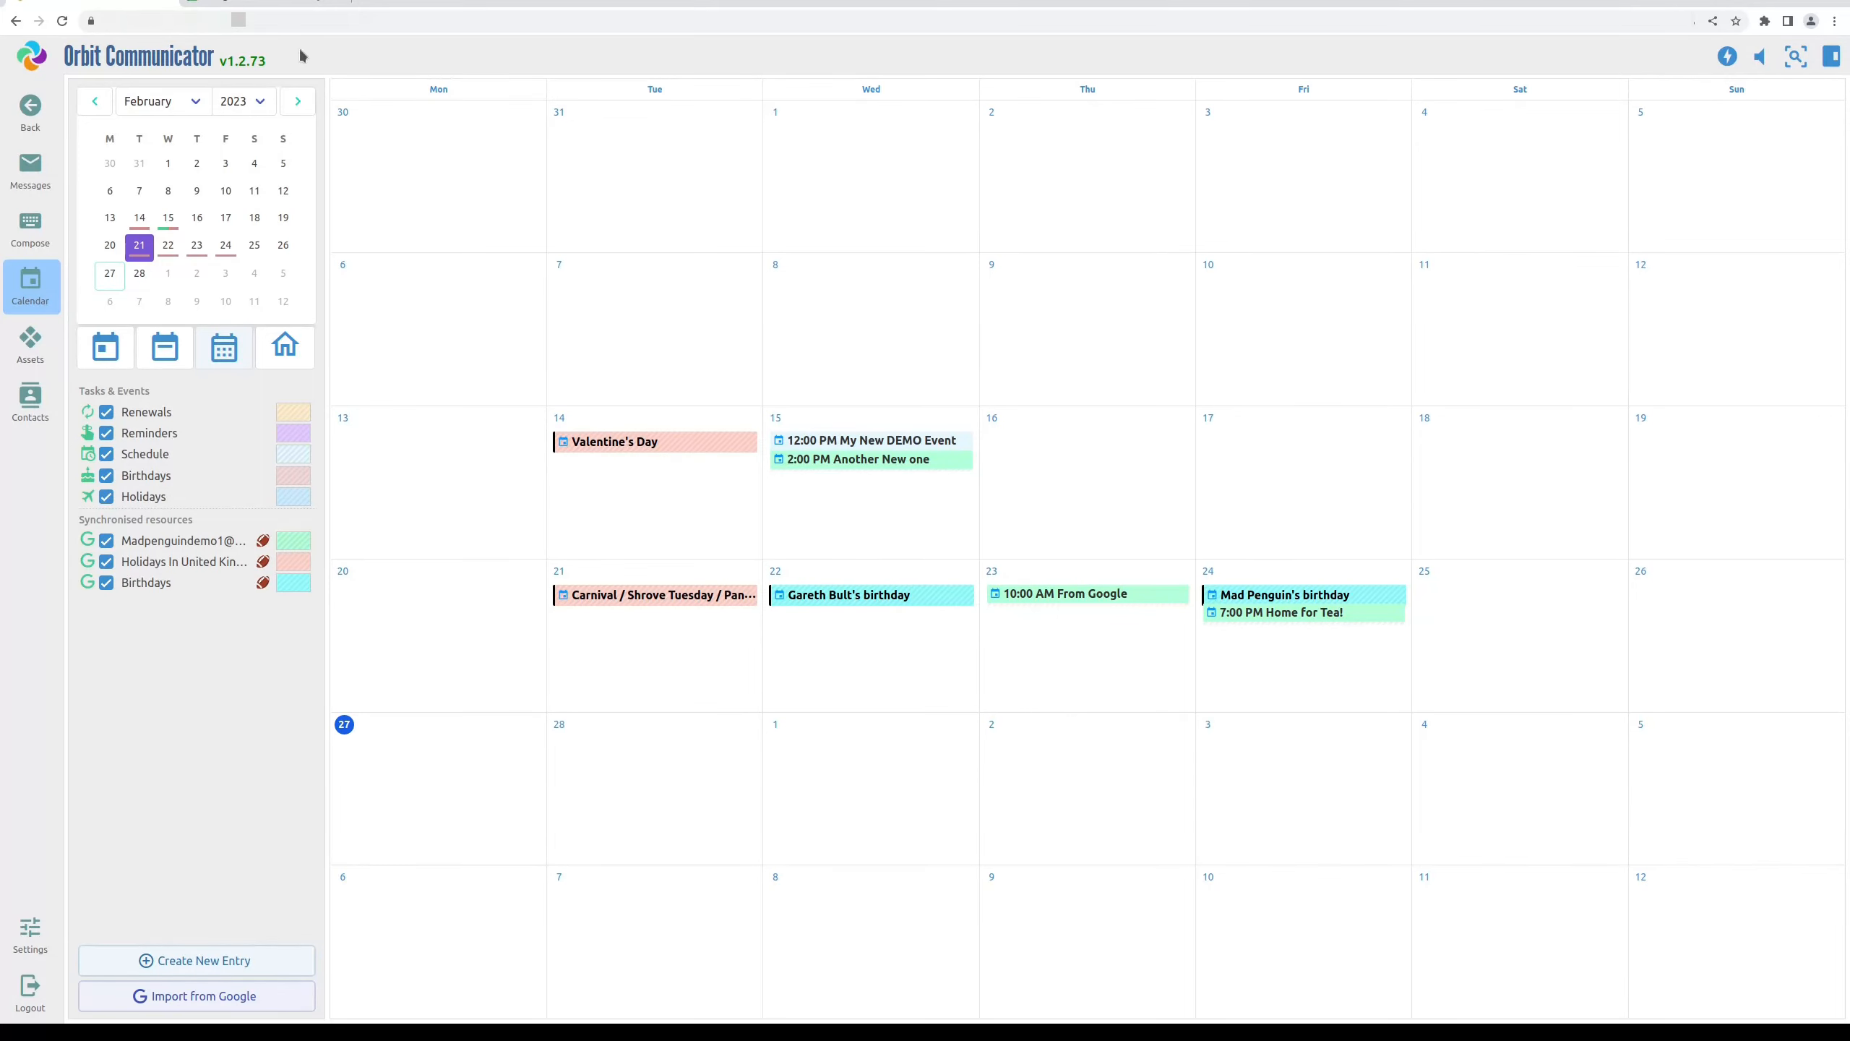
{"action": "left_click", "coordinate": [271, 5]}
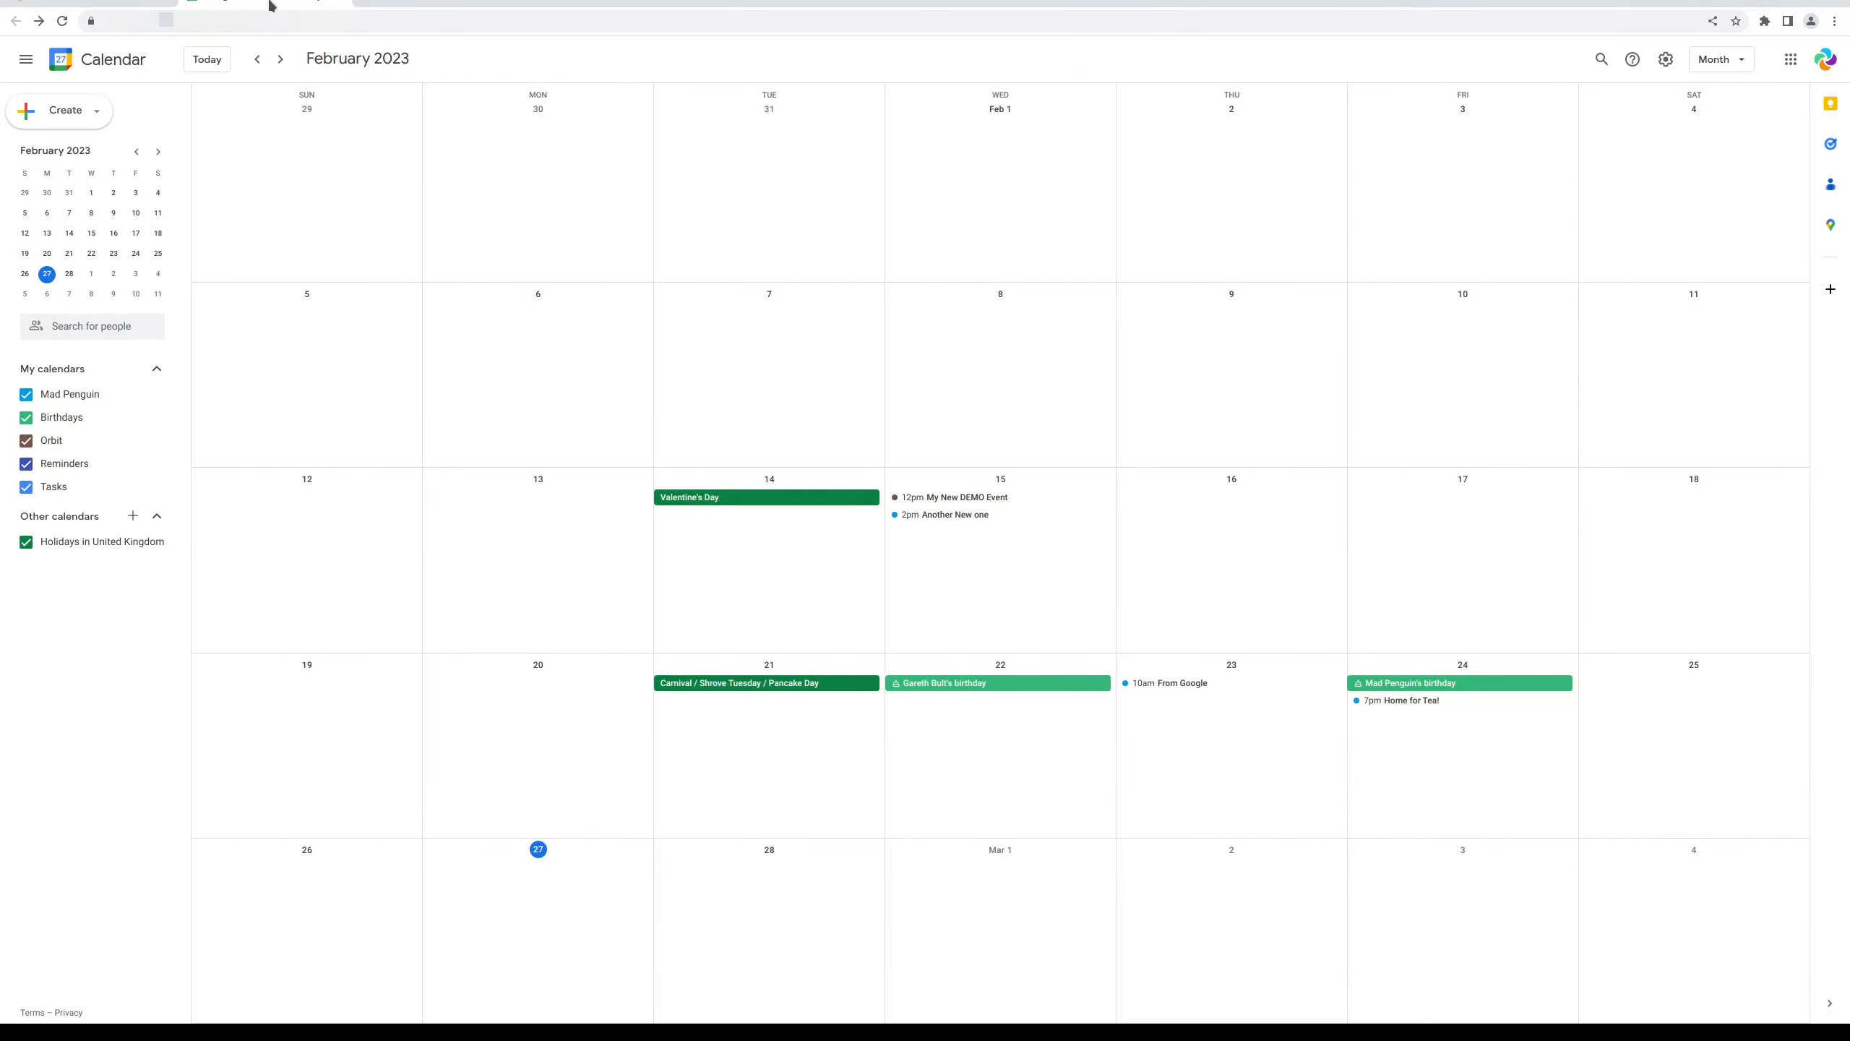
Add 'Repeater' on 7 February in Google Calendar, set to repeat Daily, and save
{"action": "left_click", "coordinate": [699, 328]}
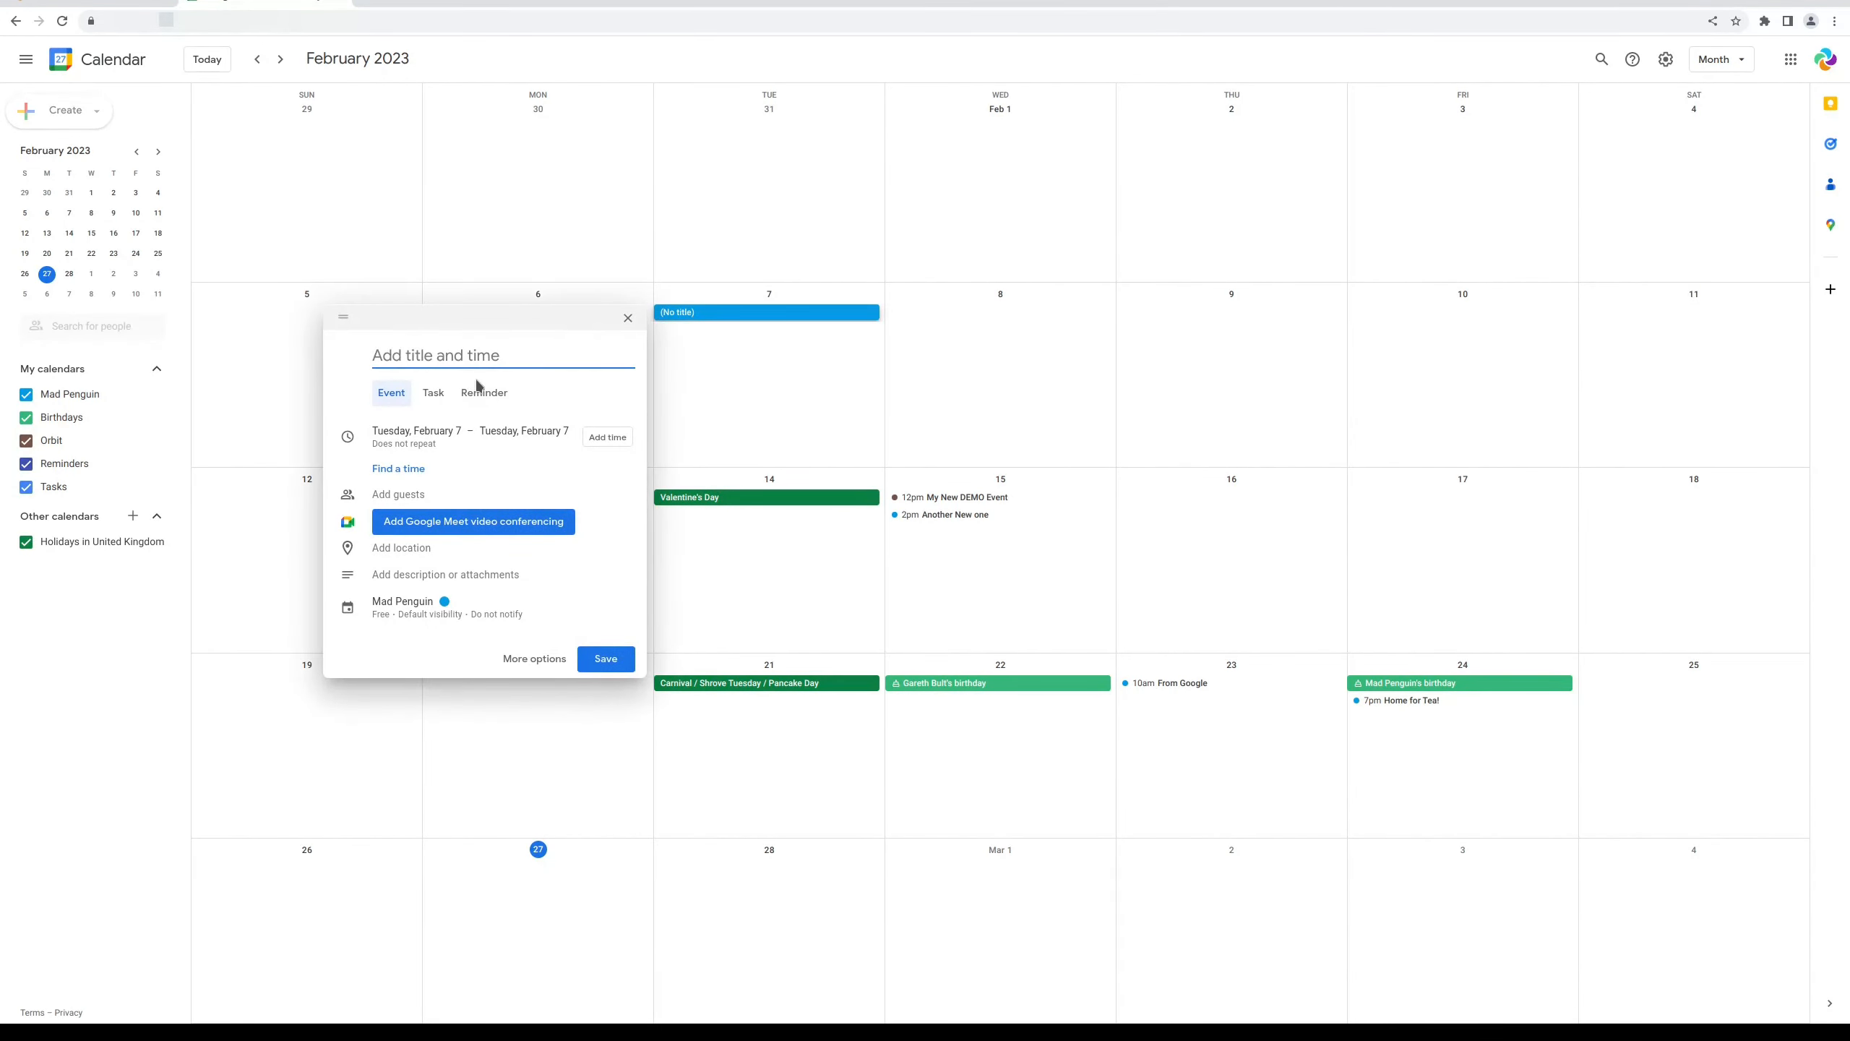
{"action": "type", "text": "Repeater"}
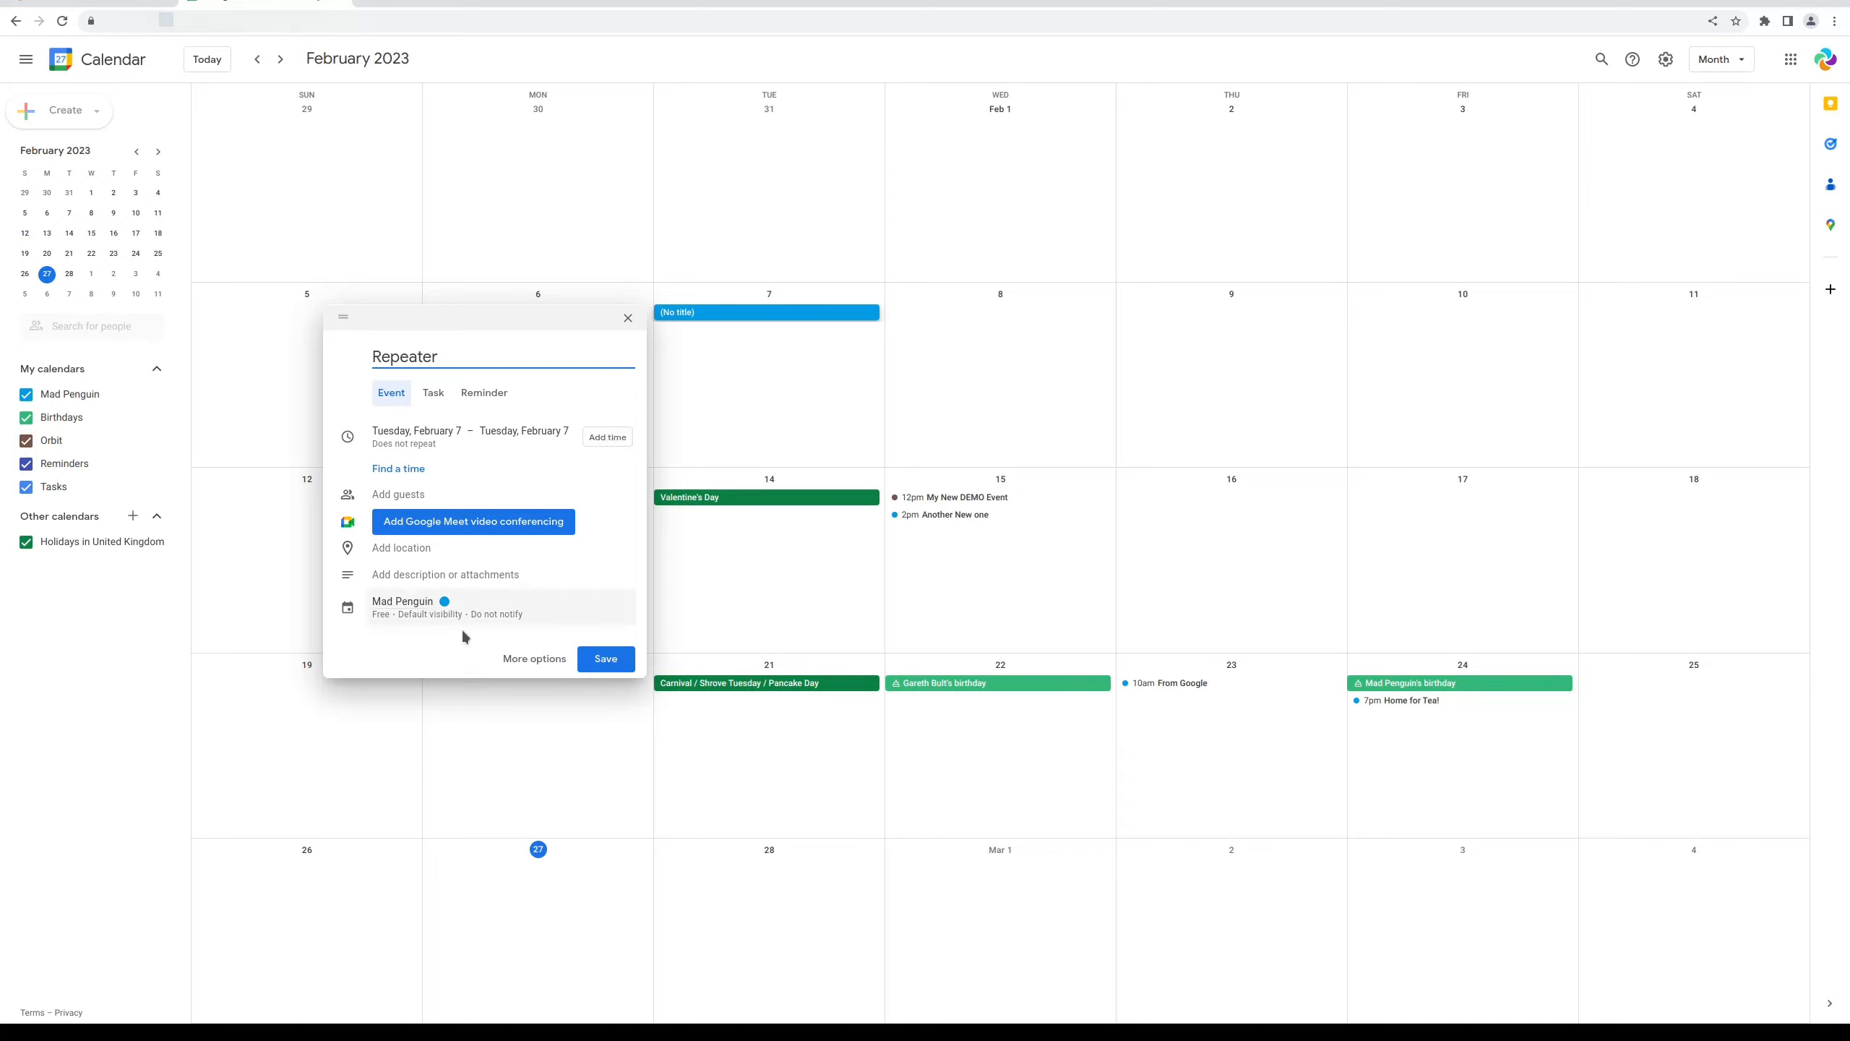
{"action": "left_click", "coordinate": [524, 658]}
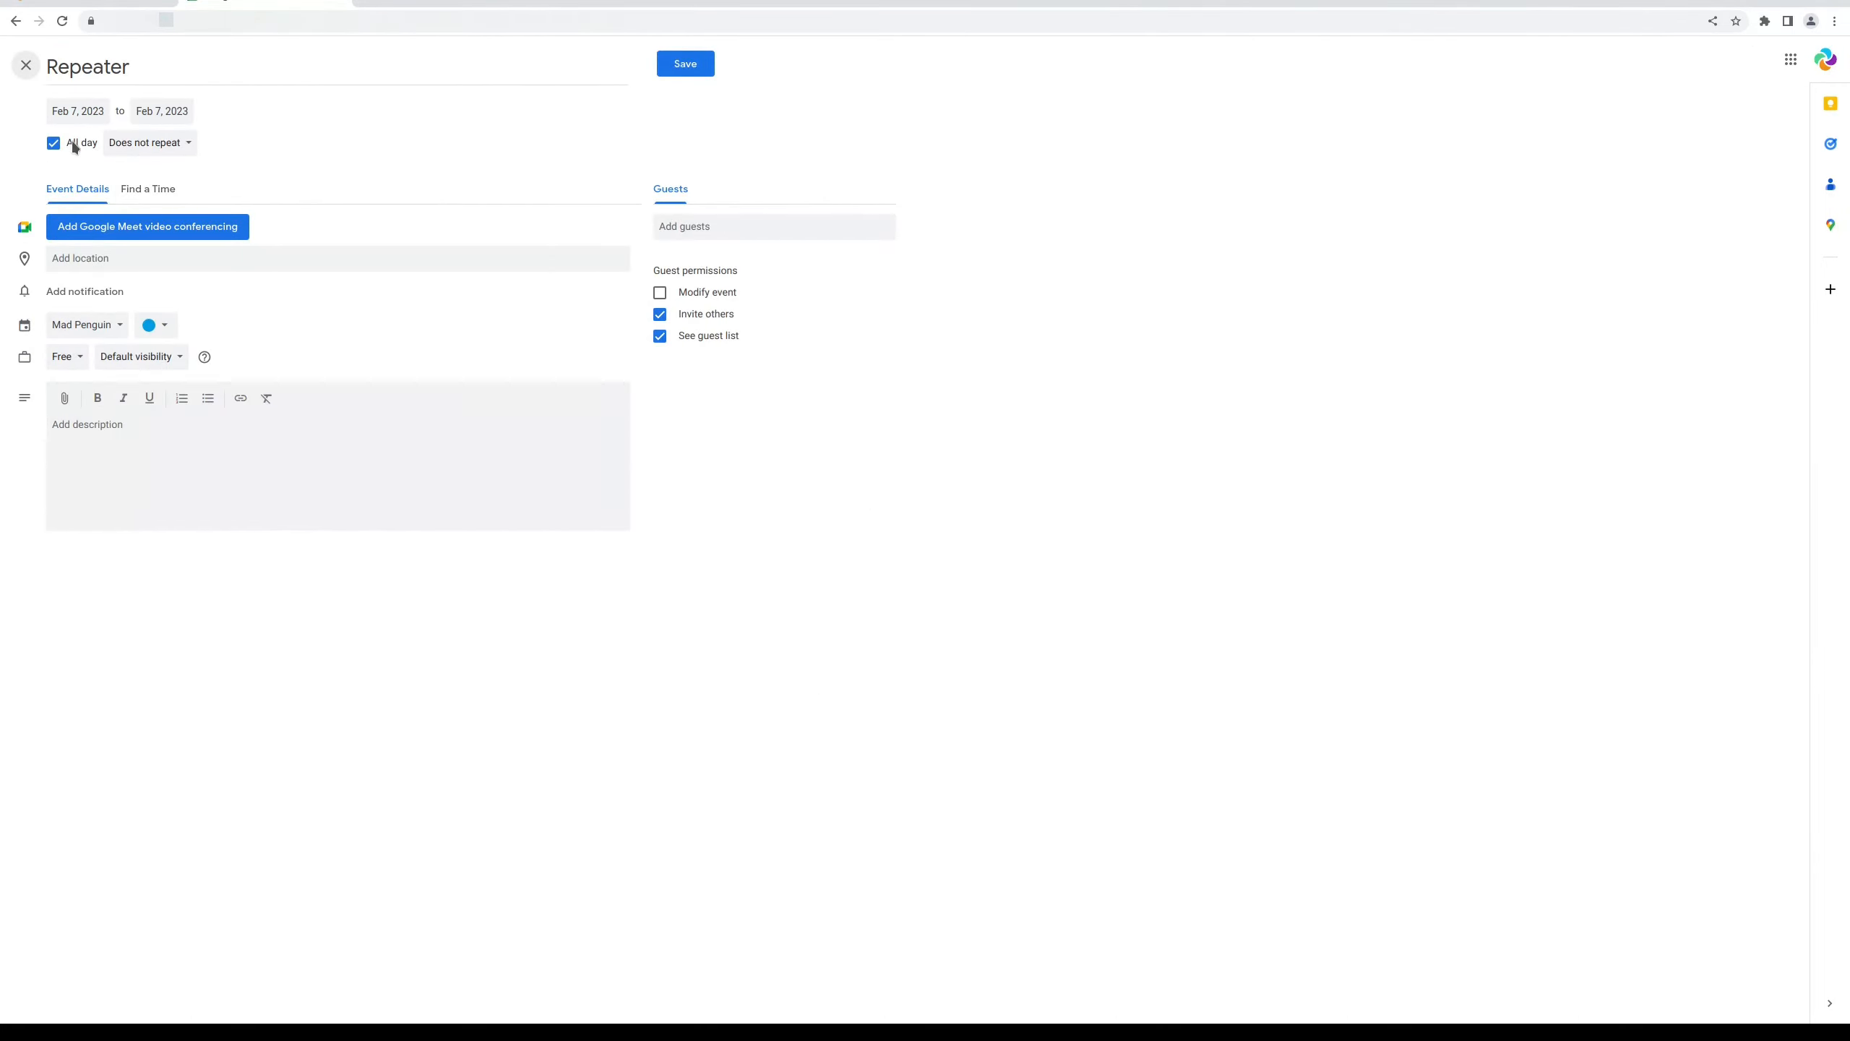
{"action": "left_click", "coordinate": [142, 146]}
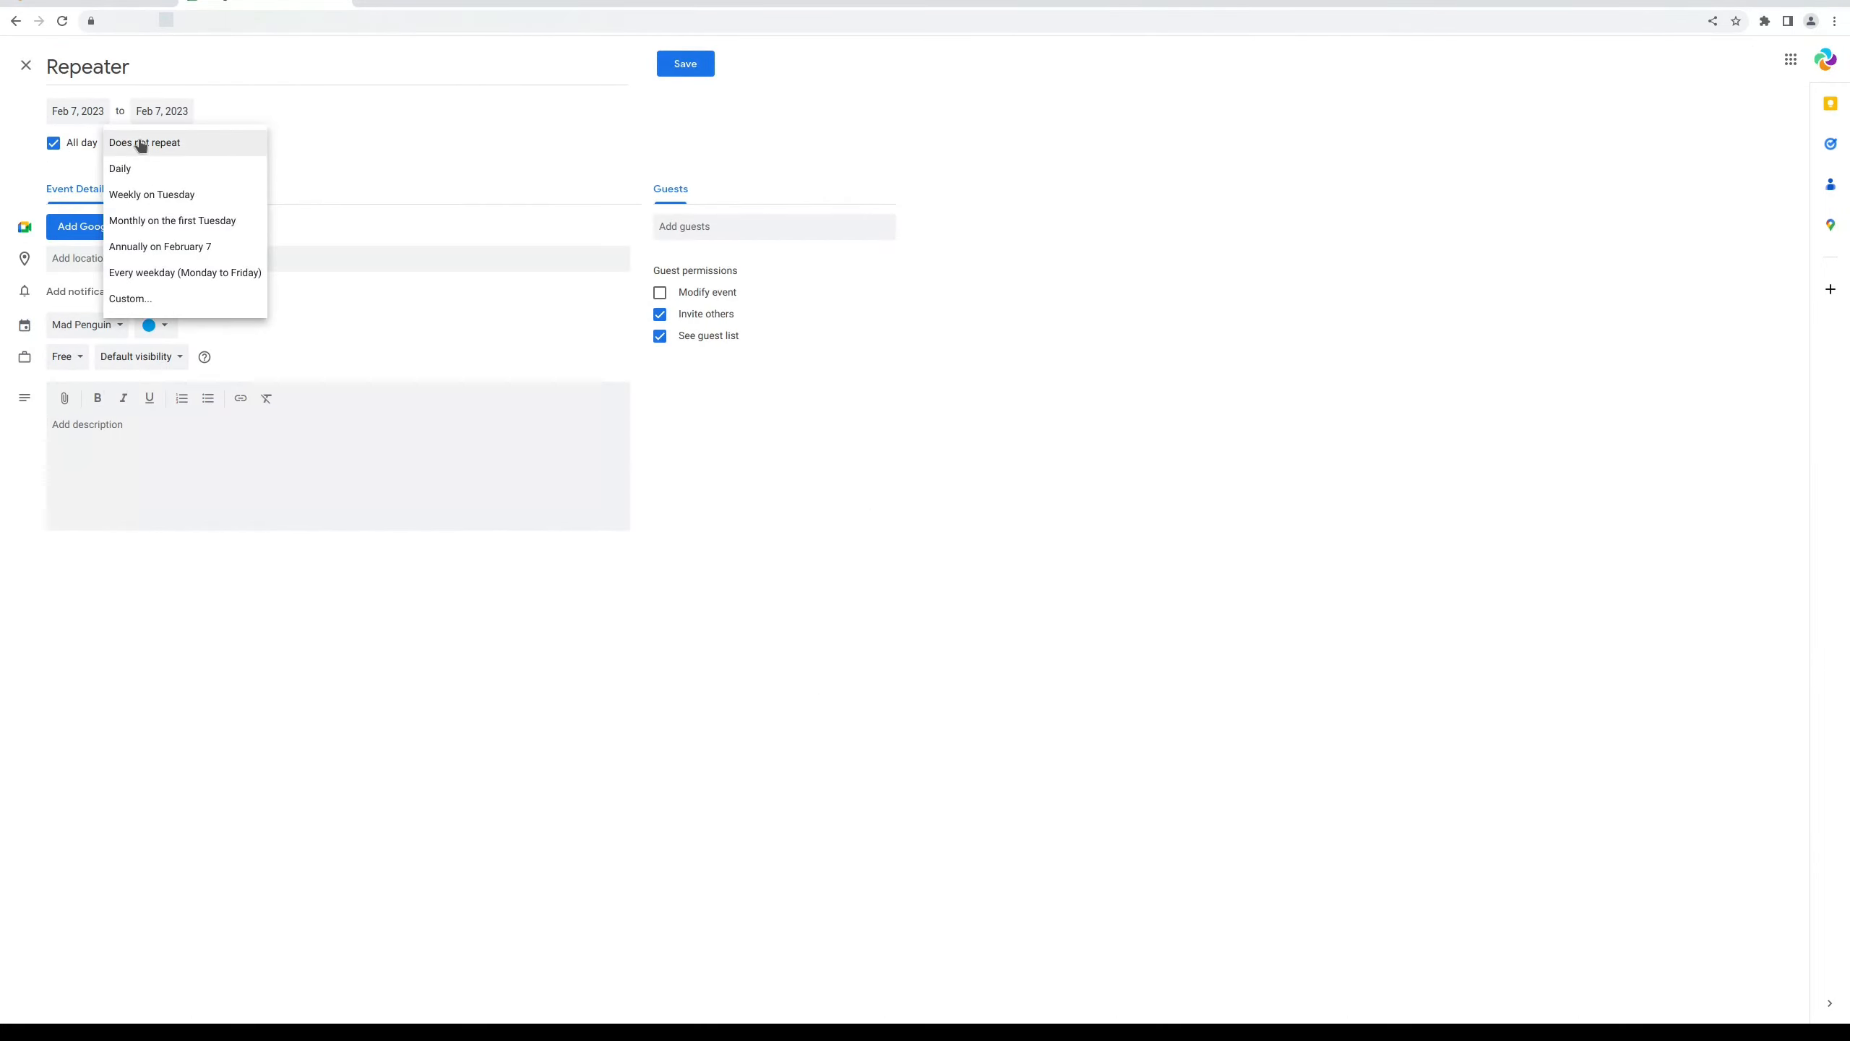
{"action": "left_click", "coordinate": [133, 180]}
{"action": "left_click", "coordinate": [677, 64]}
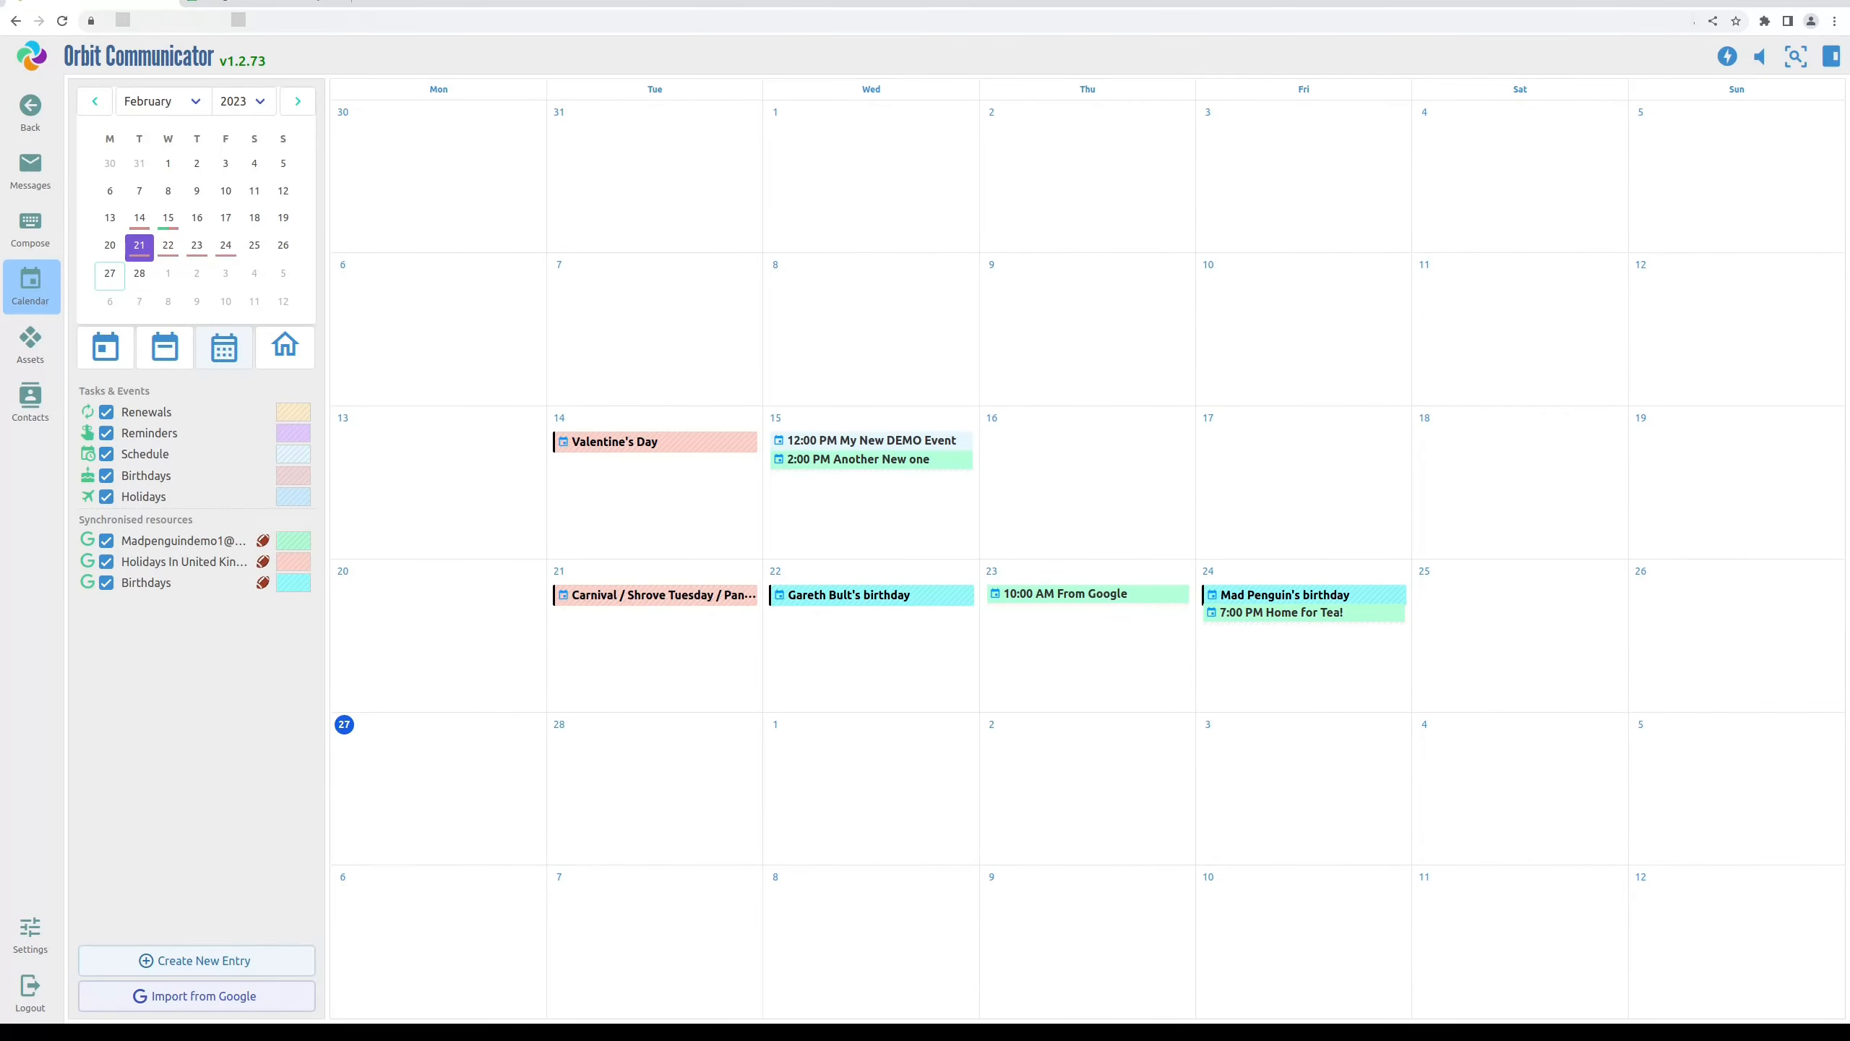
Run Import from Google again to bring the daily Repeater event into the month view
{"action": "left_click", "coordinate": [235, 1005]}
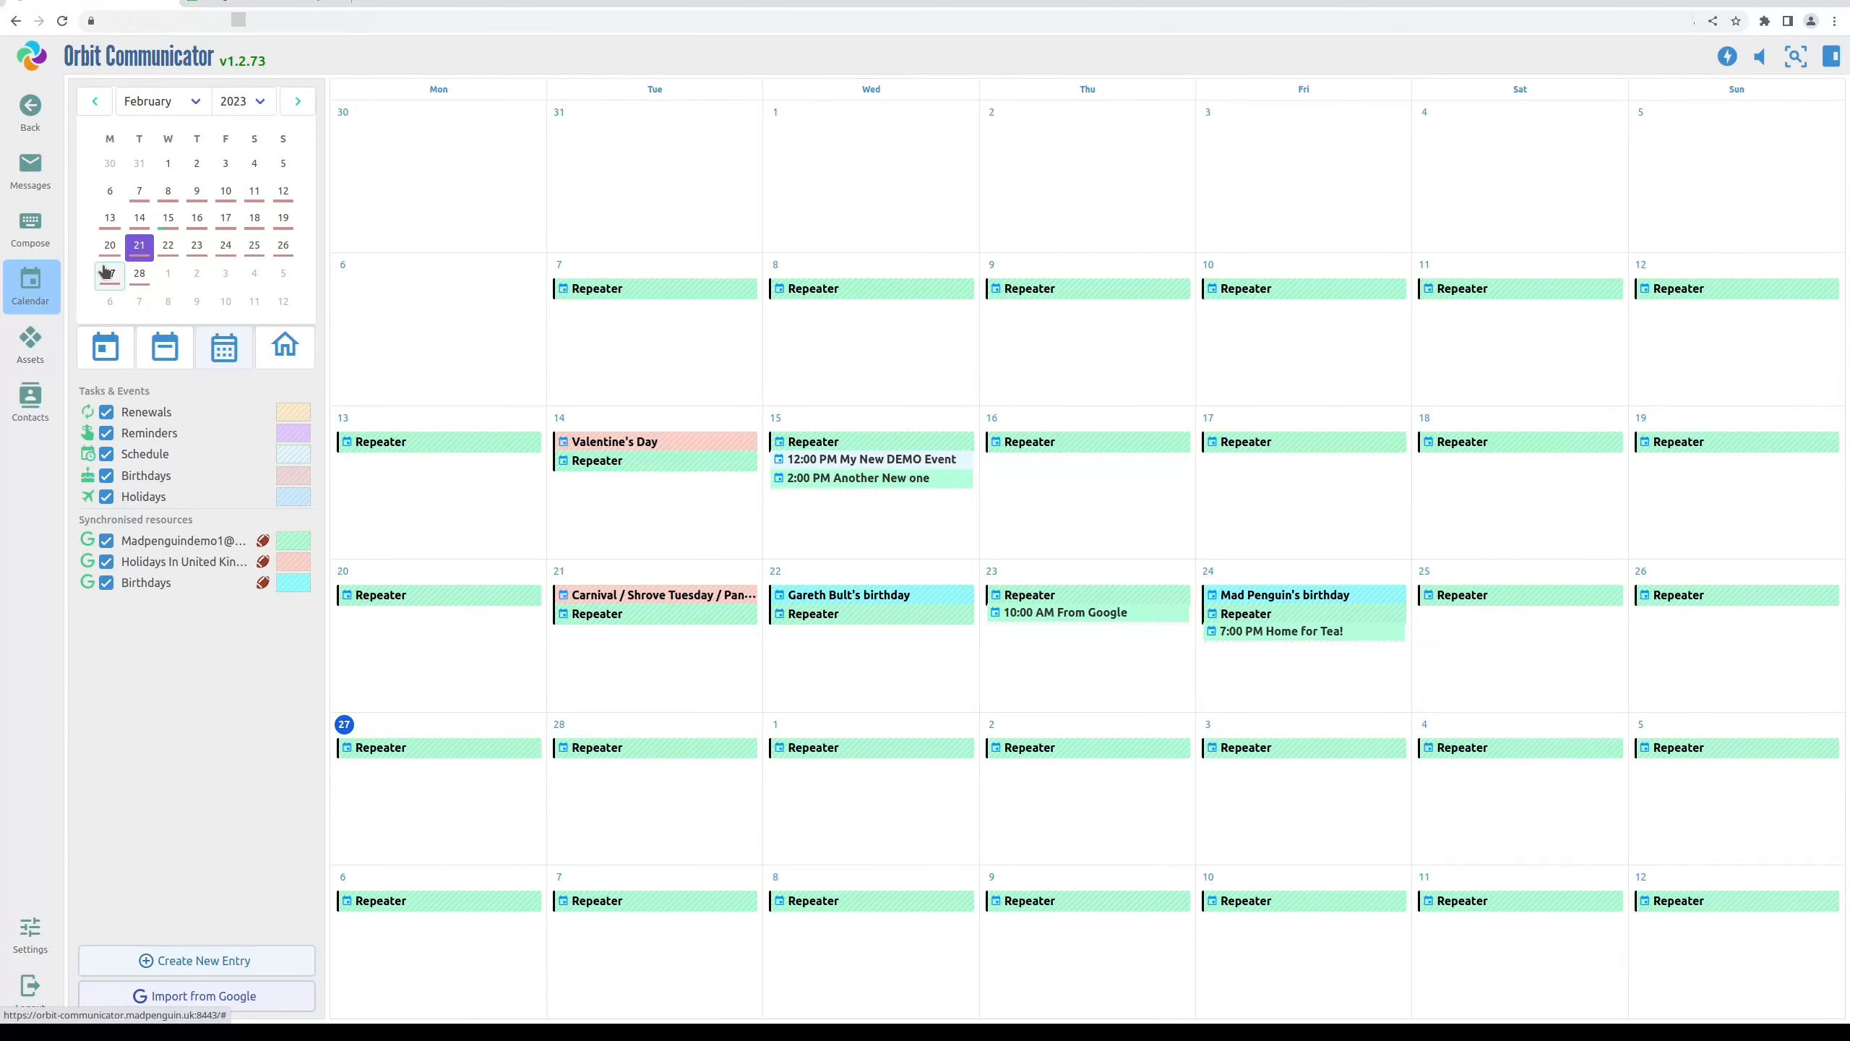
Compose an email to the recipient's address with subject 'Test Email' and body '123', and send it
{"action": "left_click", "coordinate": [22, 229]}
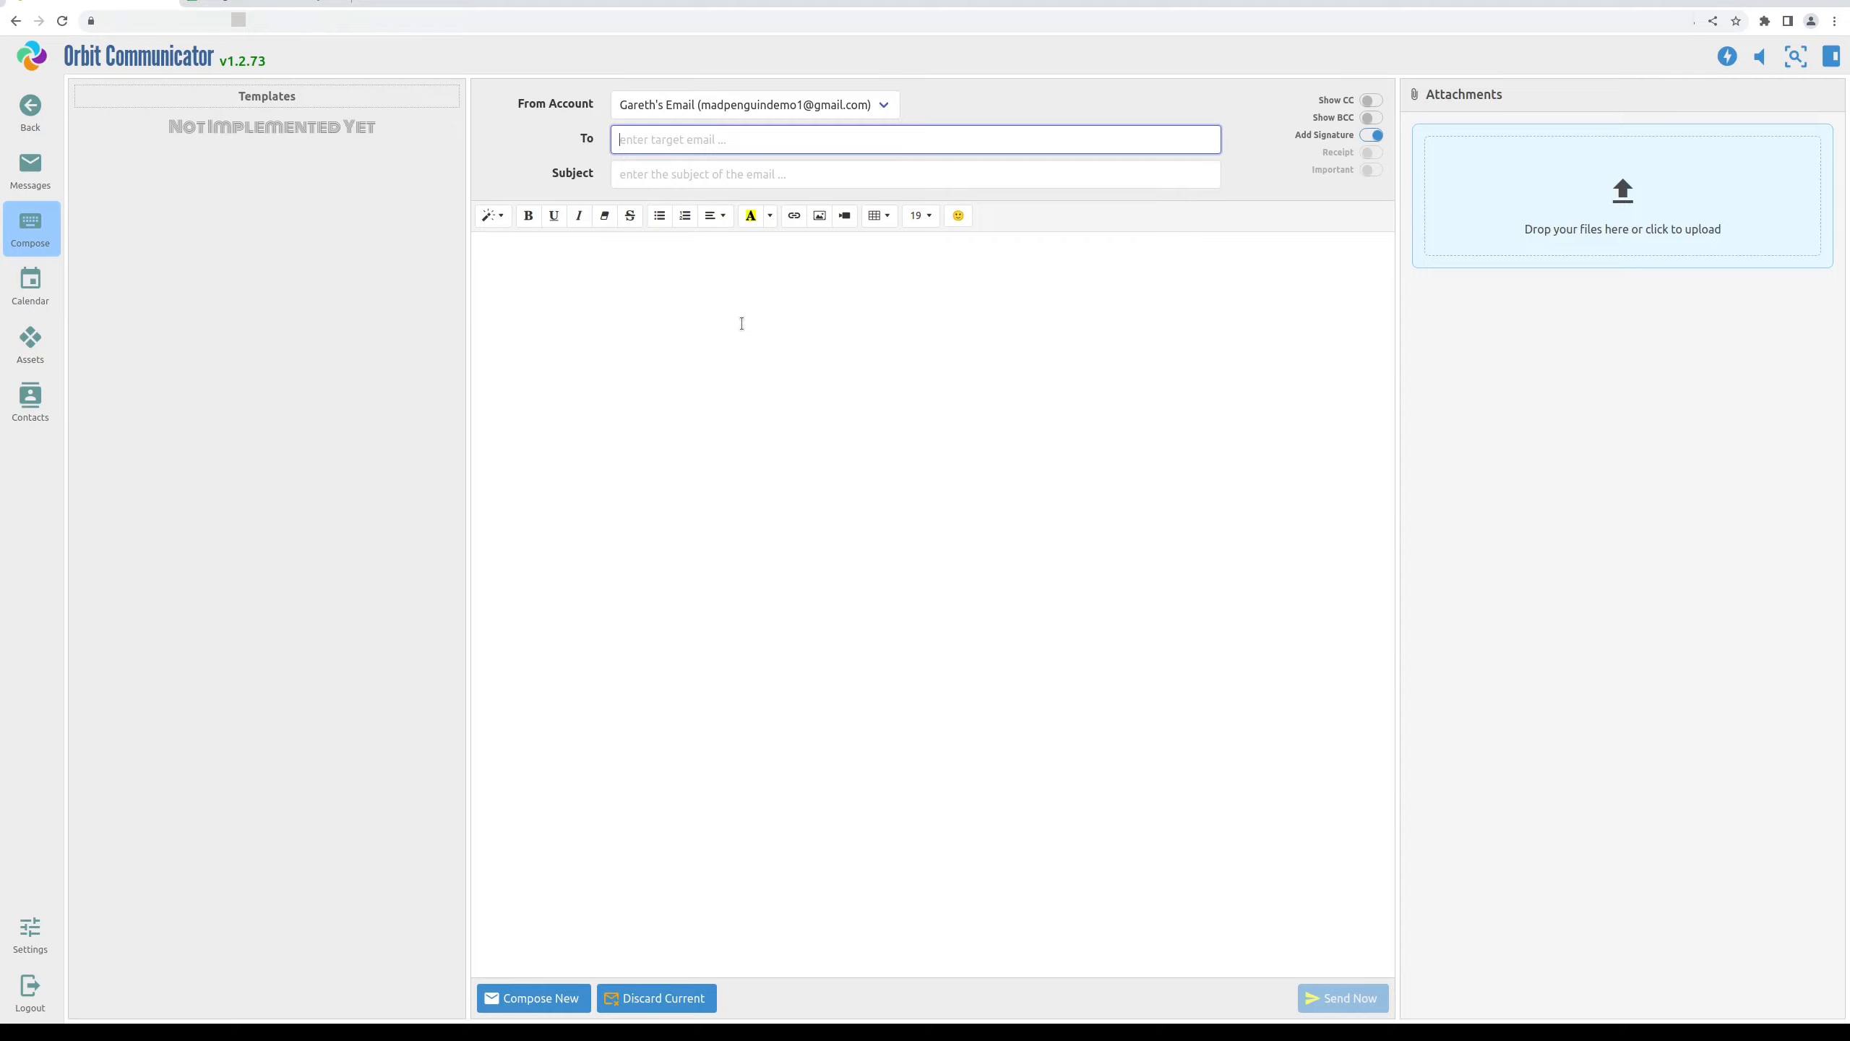
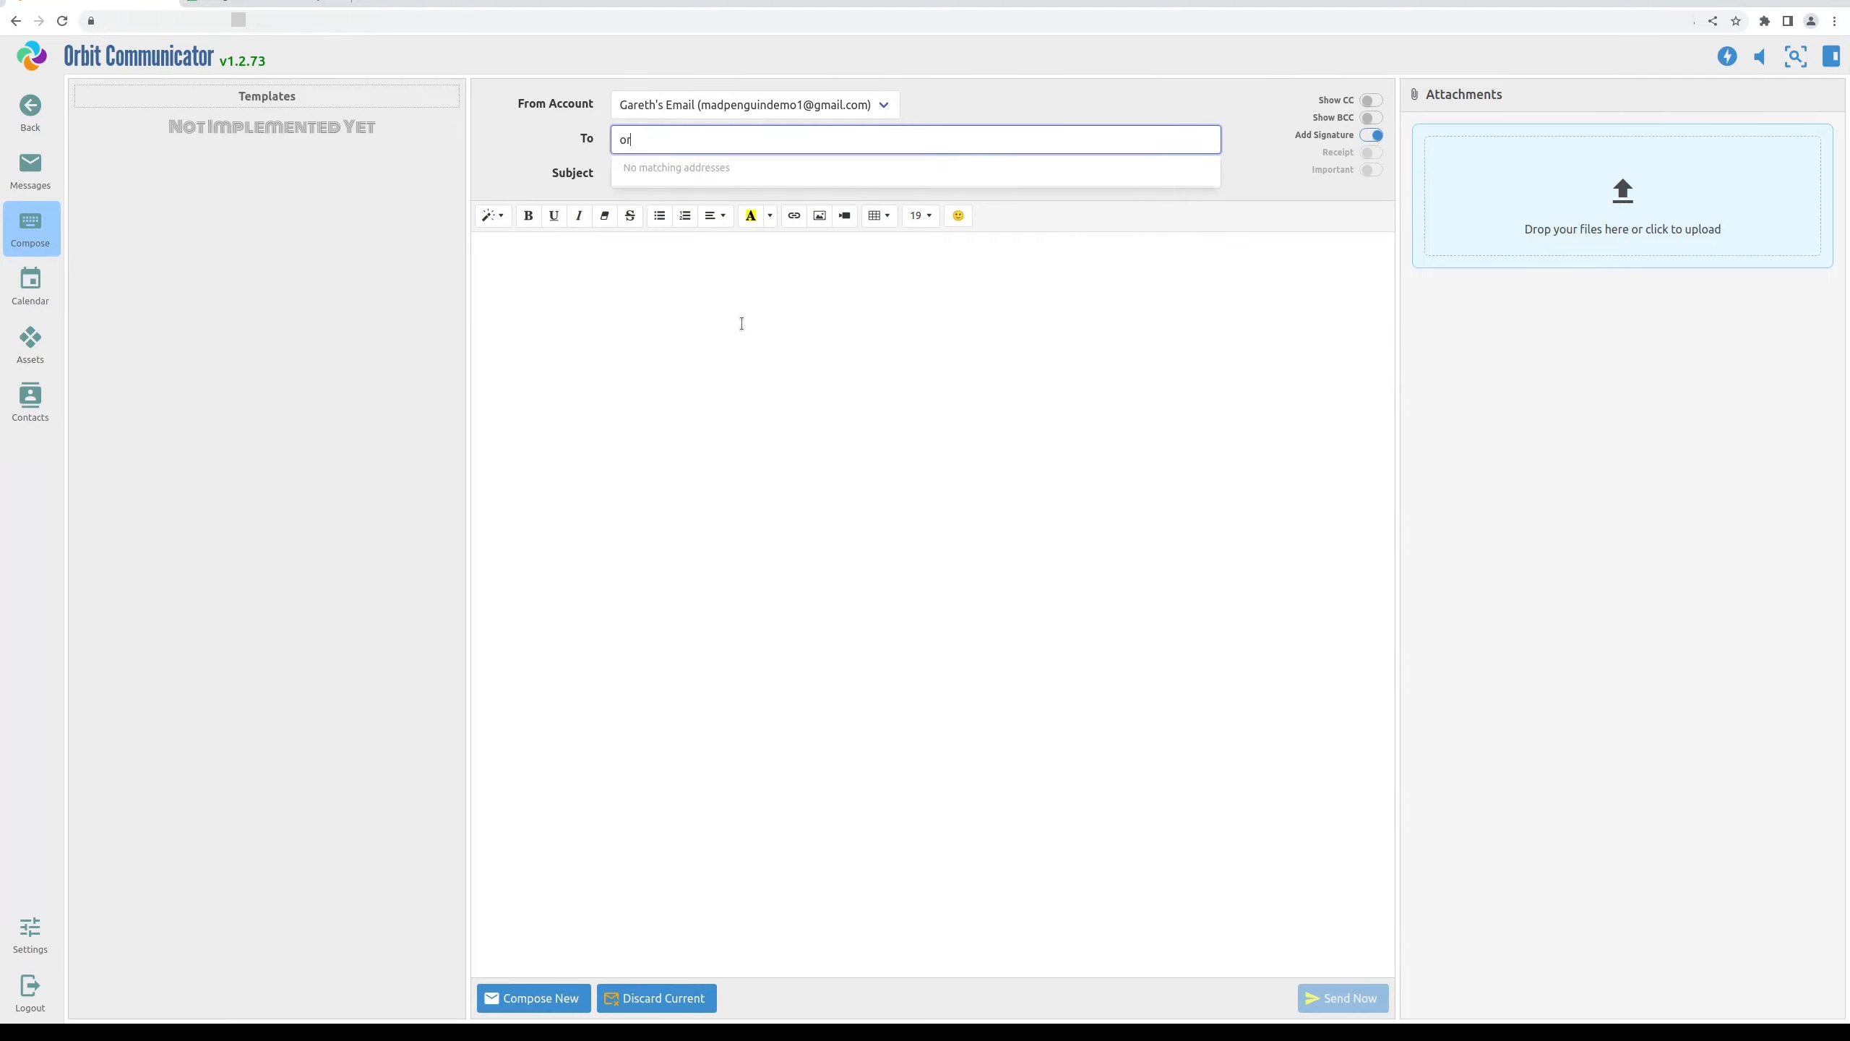
{"action": "key", "text": "Tab"}
{"action": "type", "text": "T"}
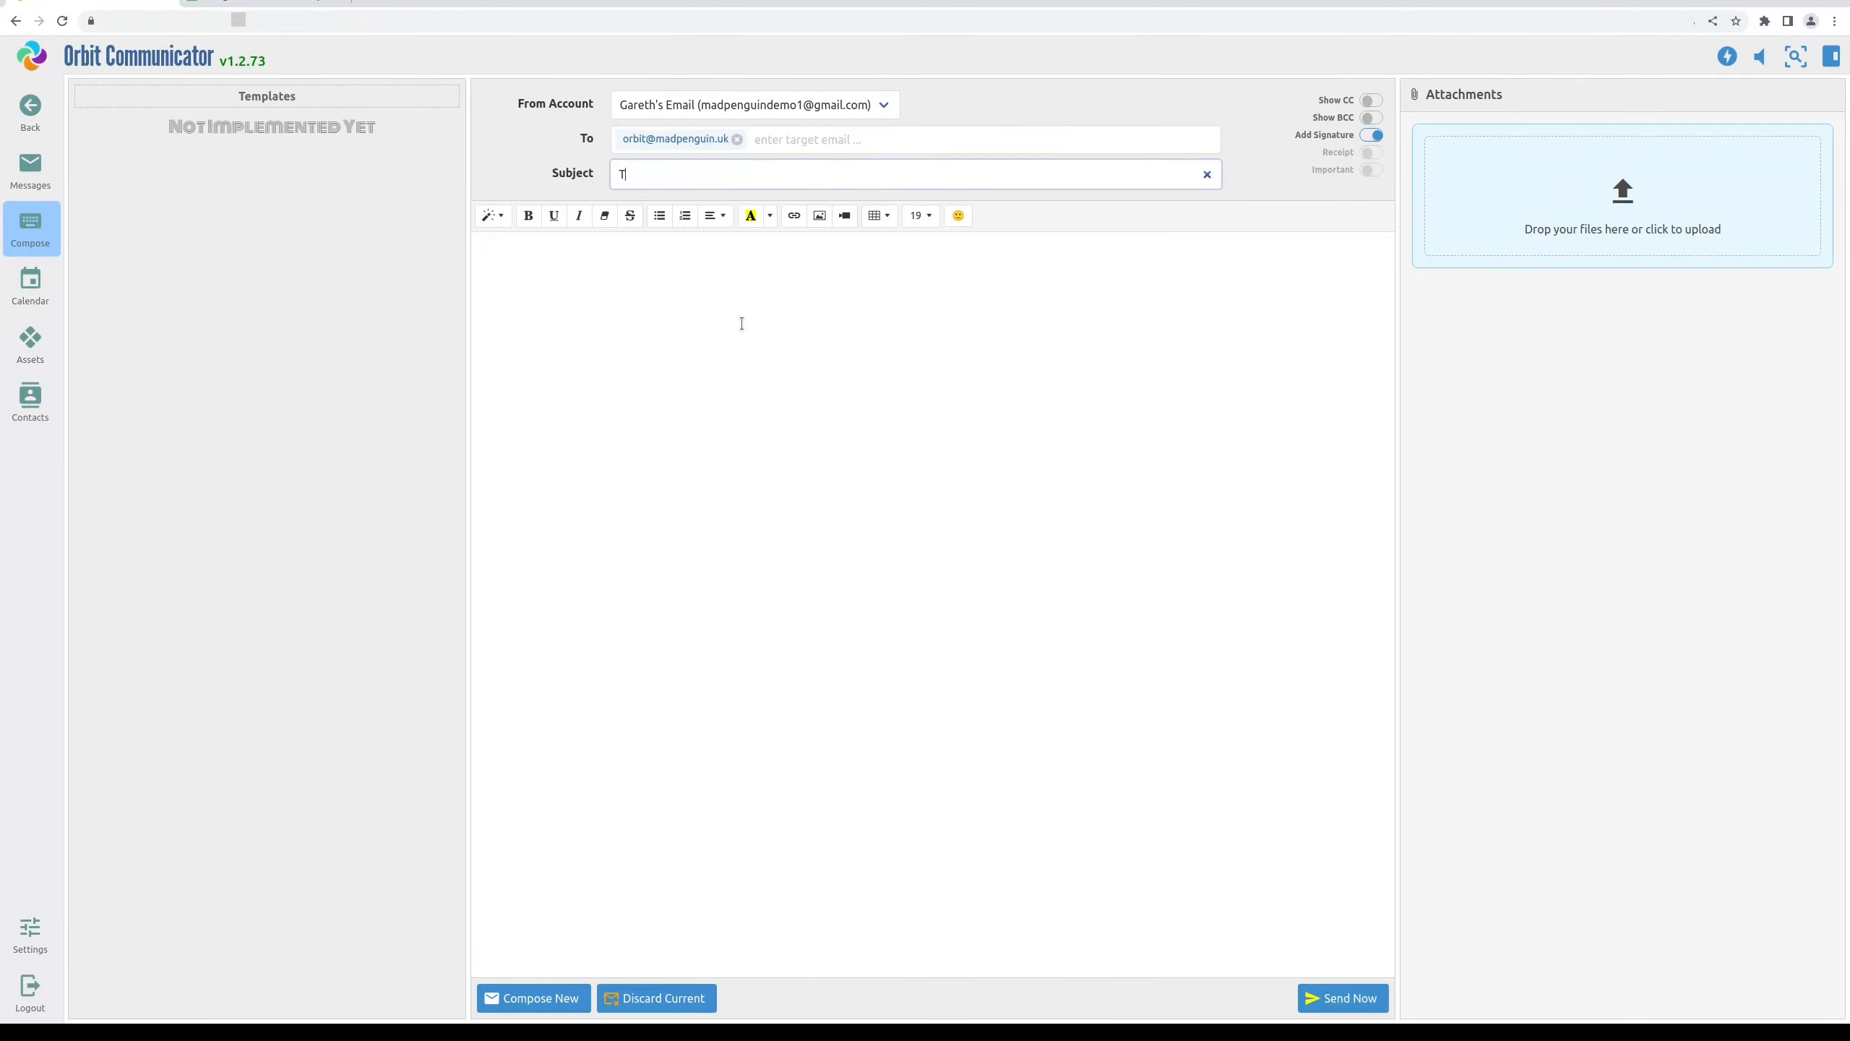
{"action": "type", "text": "est Email"}
{"action": "left_click", "coordinate": [742, 324]}
{"action": "type", "text": "123"}
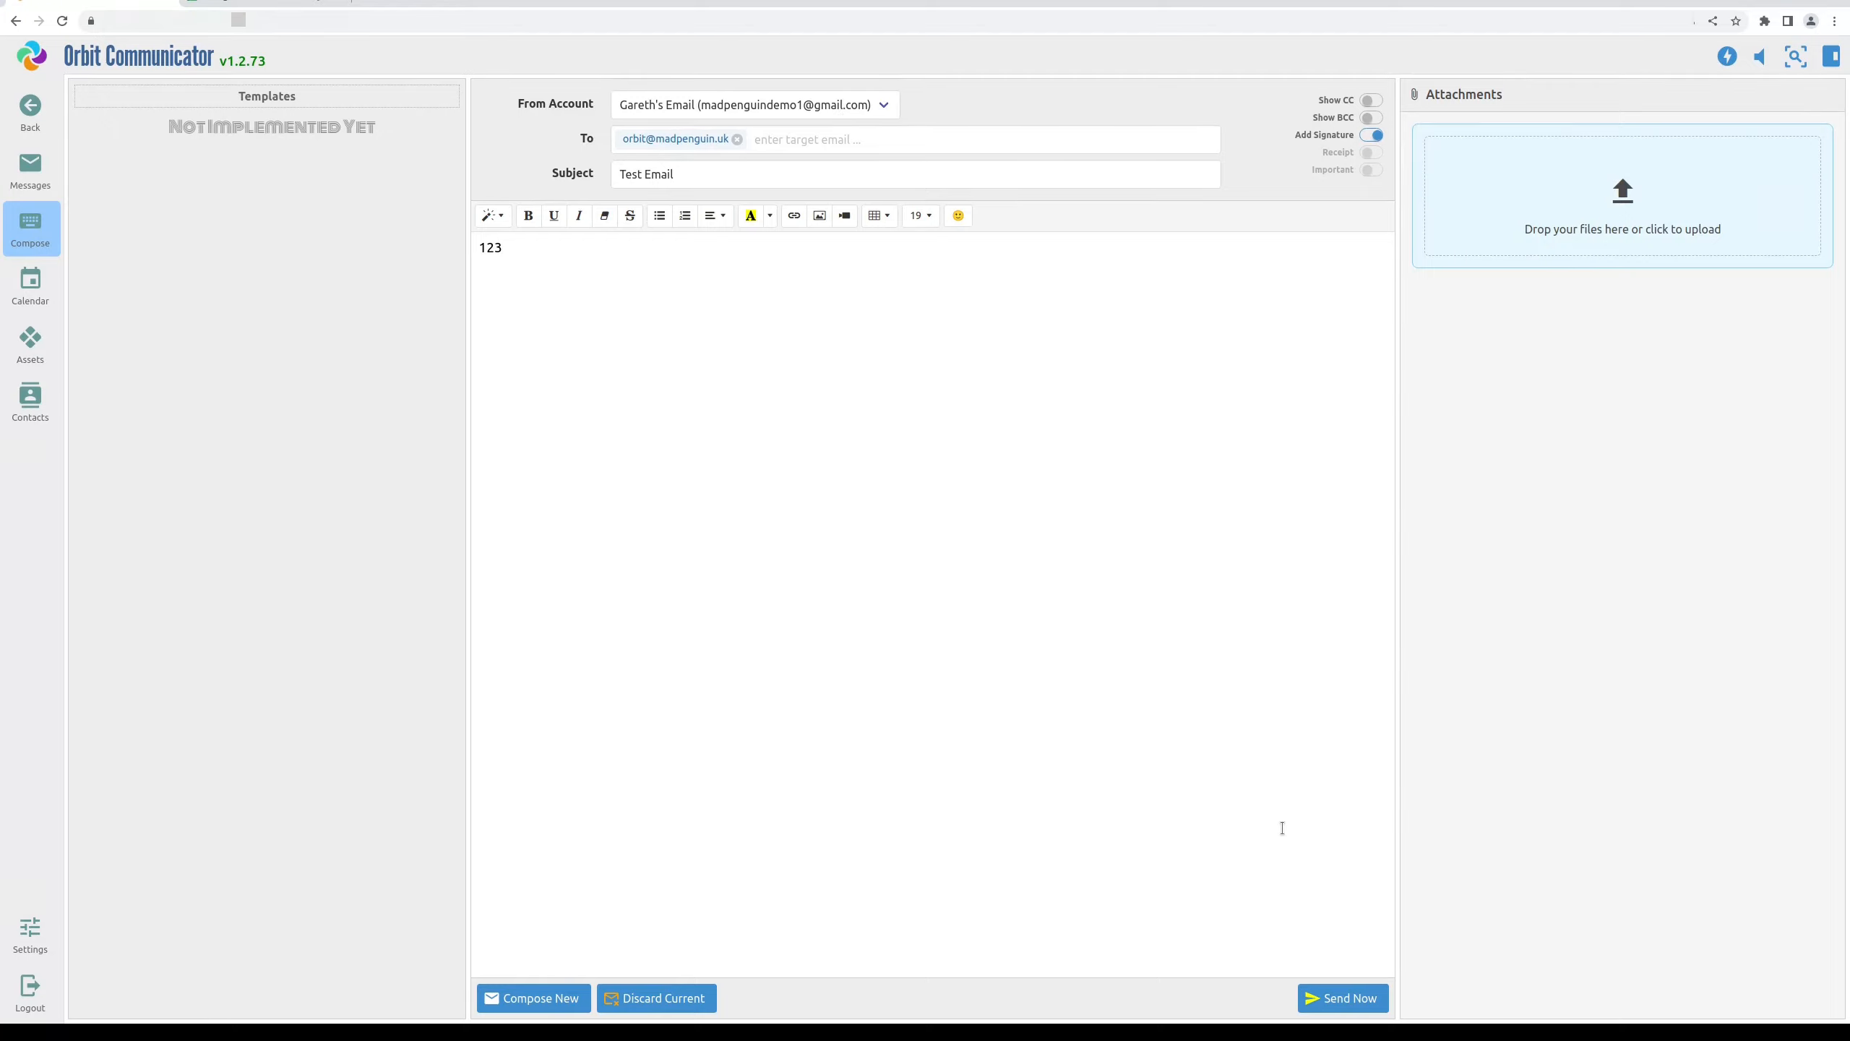
{"action": "left_click", "coordinate": [1360, 1000]}
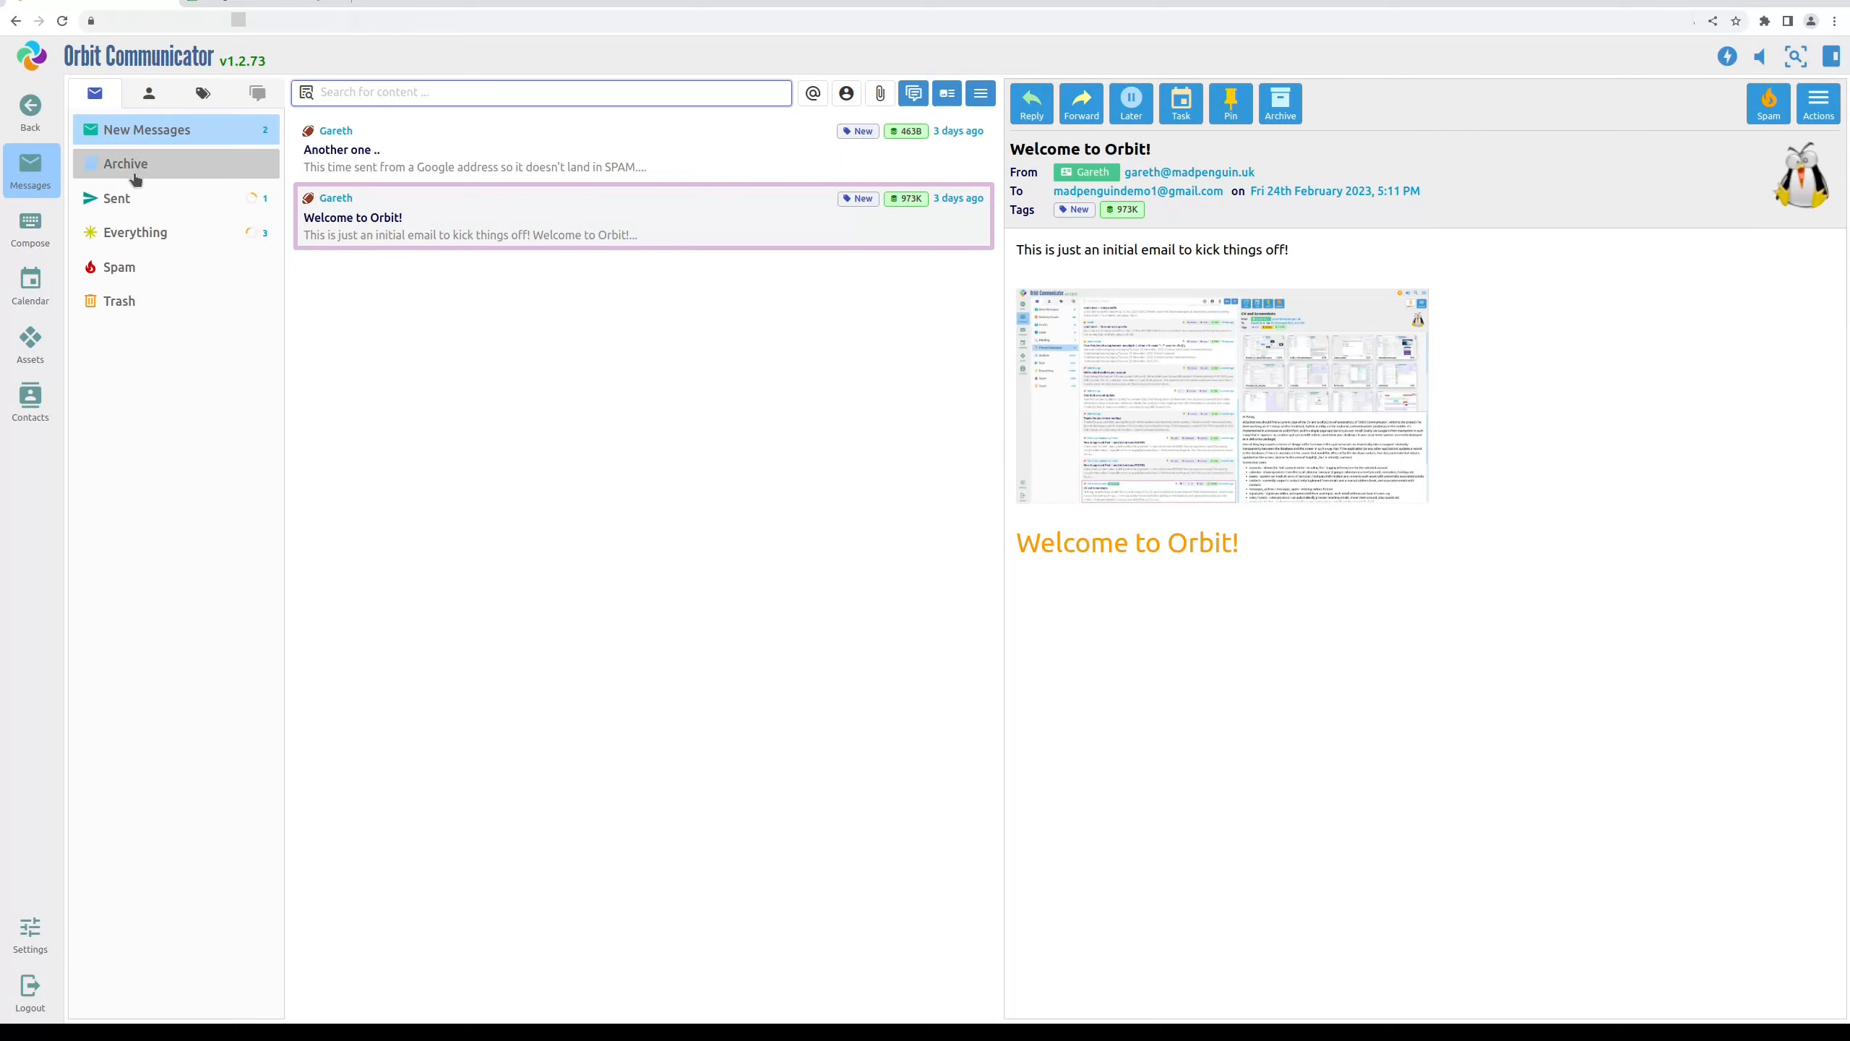
Check the Sent folder for Test Email, view New Messages, then go back to Calendar
{"action": "left_click", "coordinate": [155, 195]}
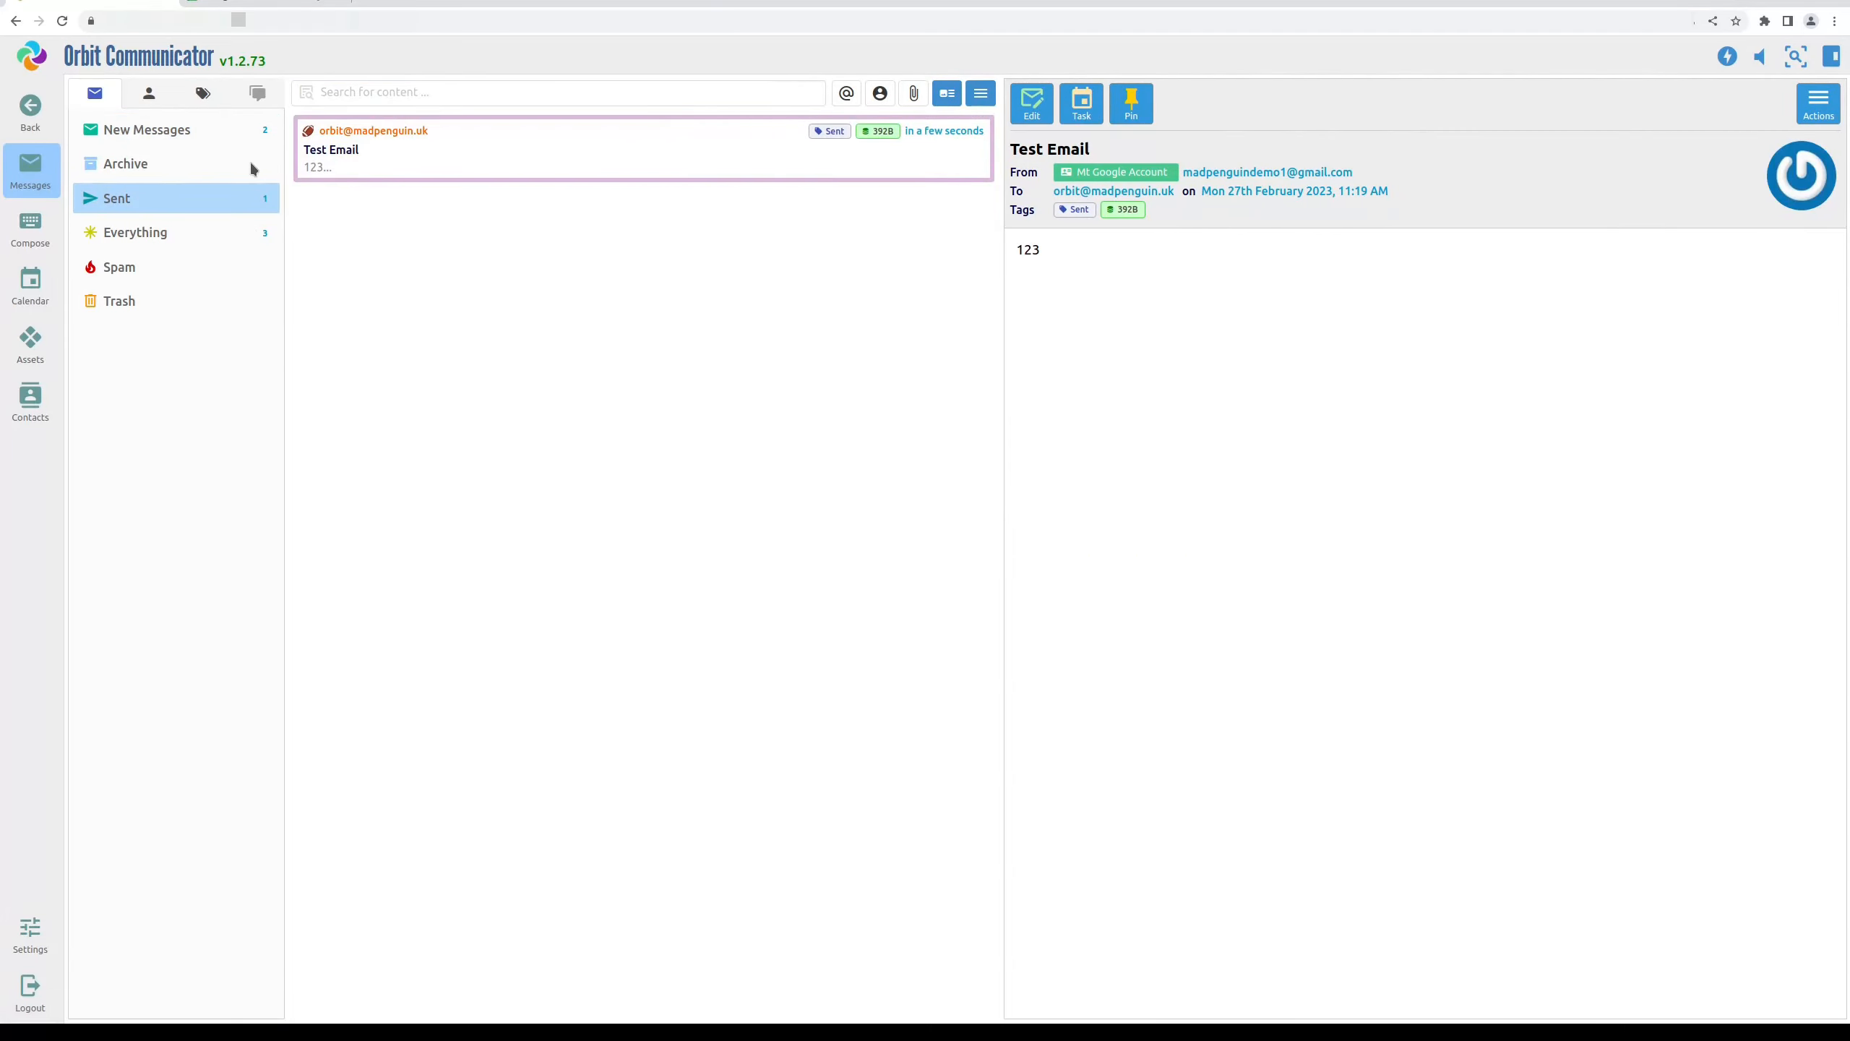
{"action": "left_click", "coordinate": [138, 135]}
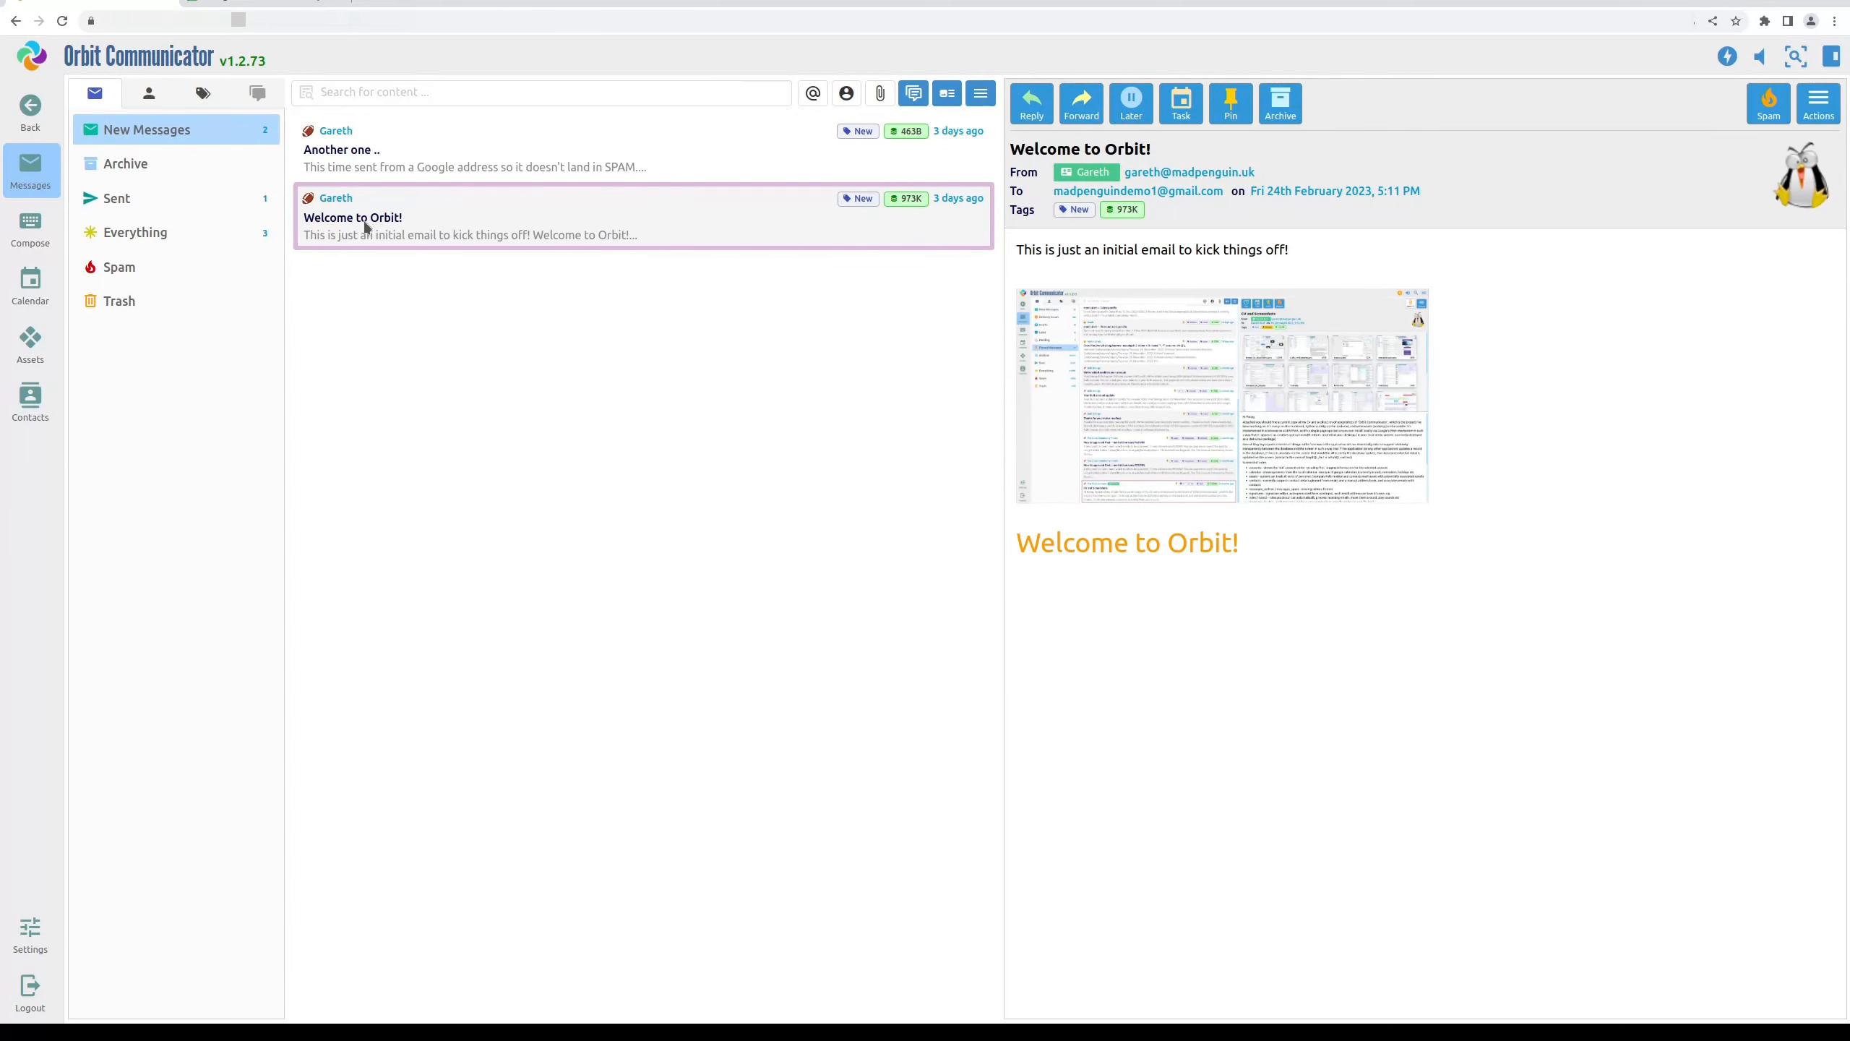
{"action": "left_click", "coordinate": [41, 291]}
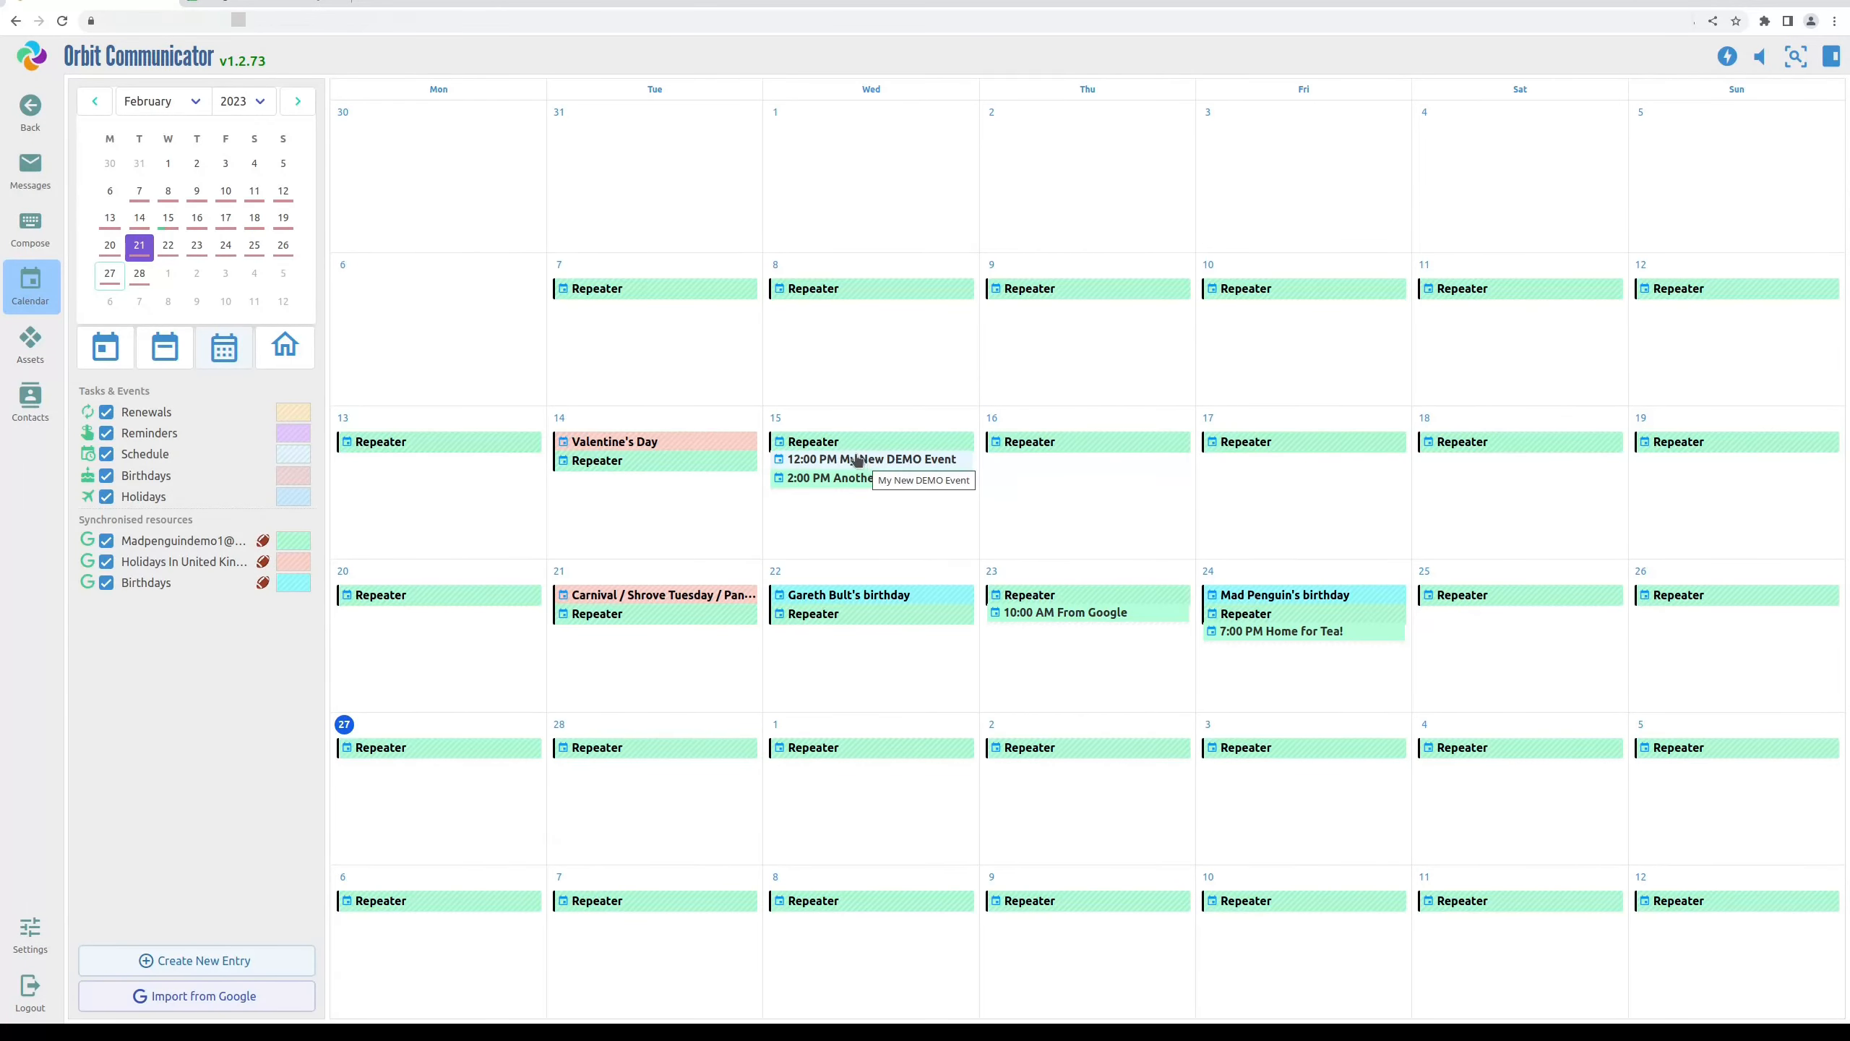